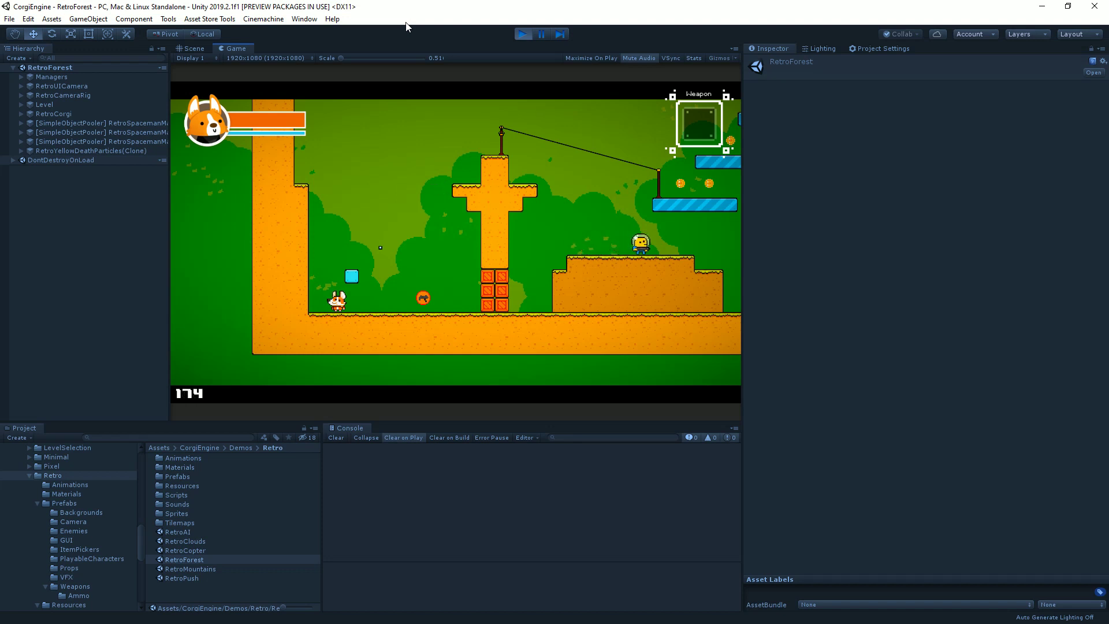
# Play-test the corgi's jumps and dash in the running RetroForest scene, collecting the coins on the blue platforms
pyautogui.press('space')
pyautogui.press('space')
pyautogui.press('space')
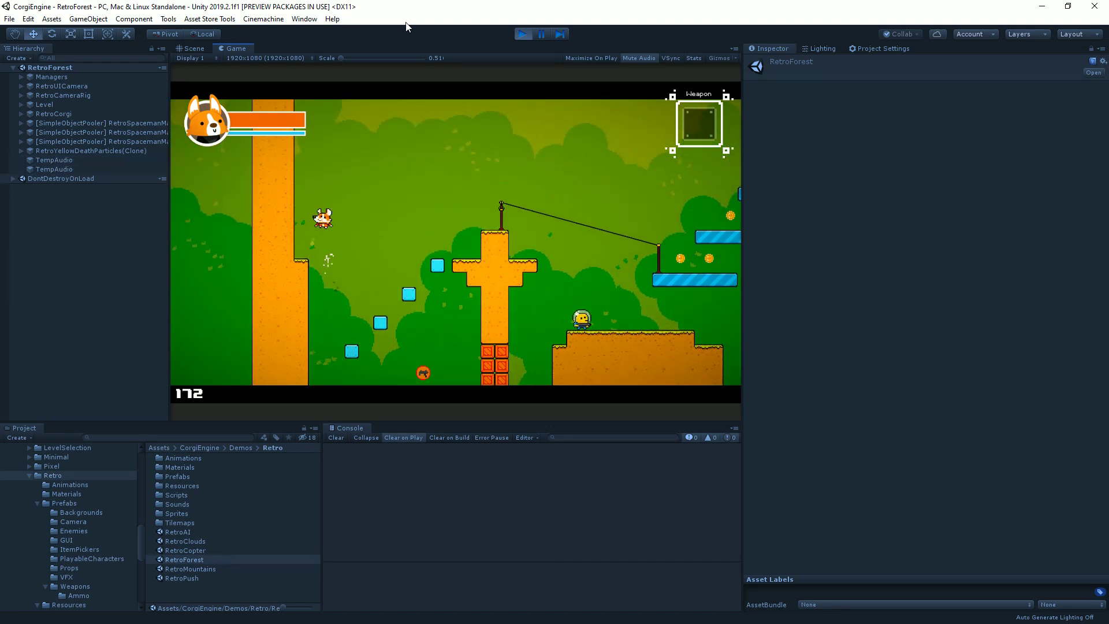
pyautogui.press('space')
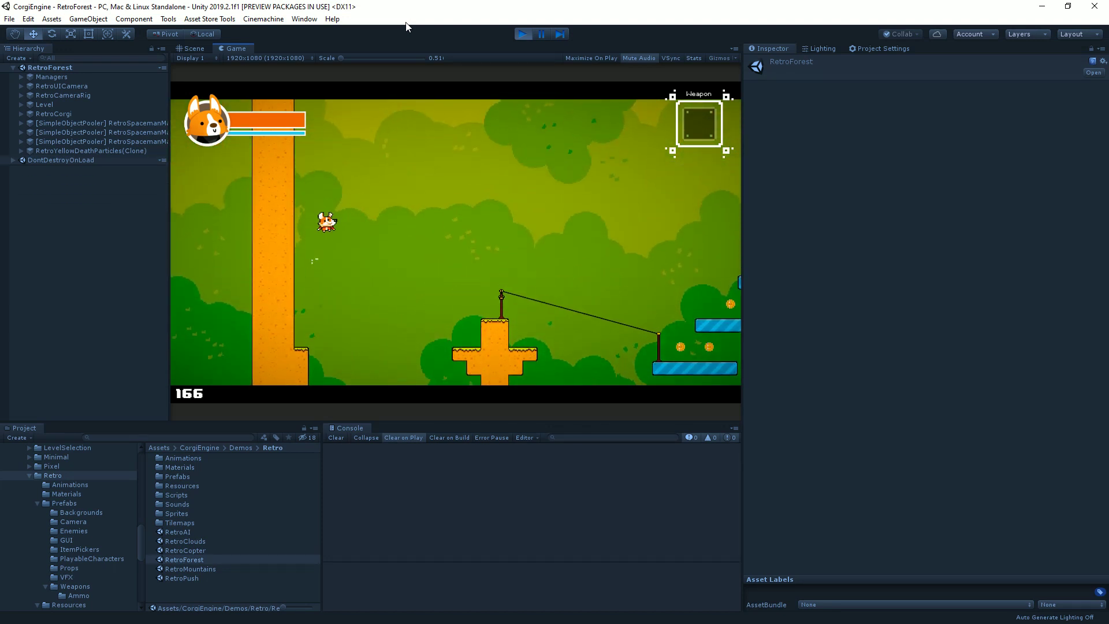
pyautogui.press('f')
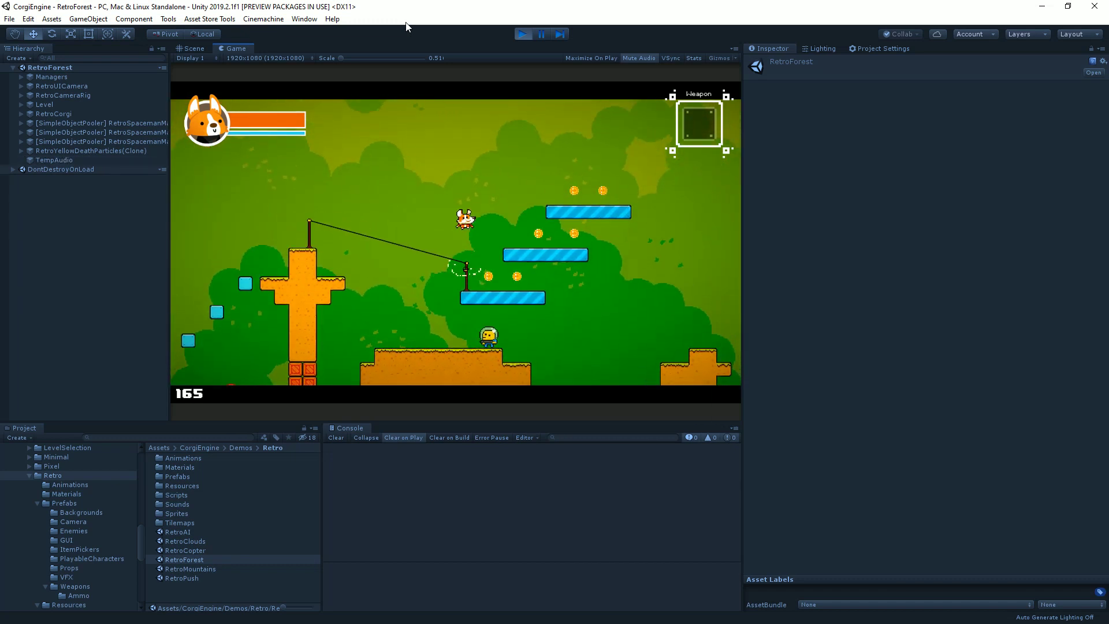
pyautogui.press('space')
pyautogui.press('space')
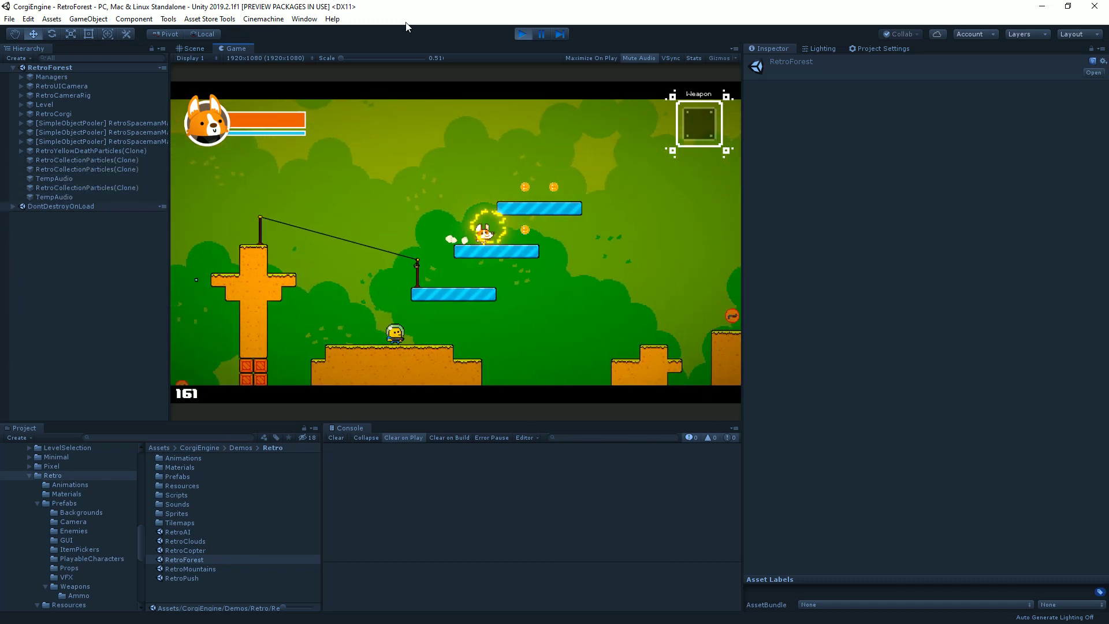
pyautogui.press('space')
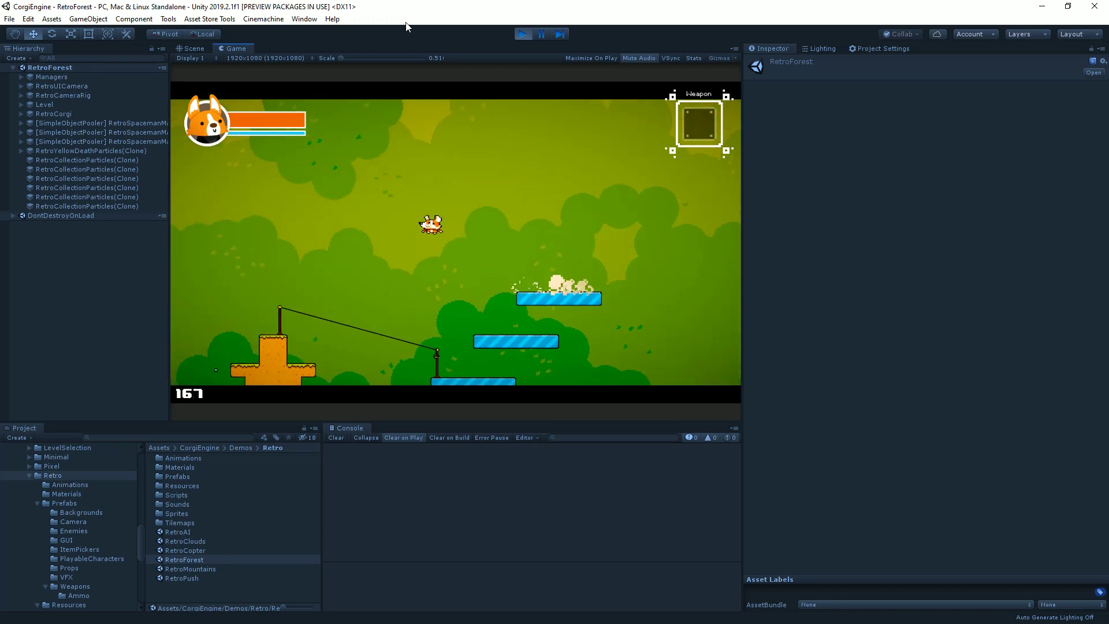
# Bring the corgi back to the starting area and land it on the ledge of the cross-shaped pillar
pyautogui.press('Left')
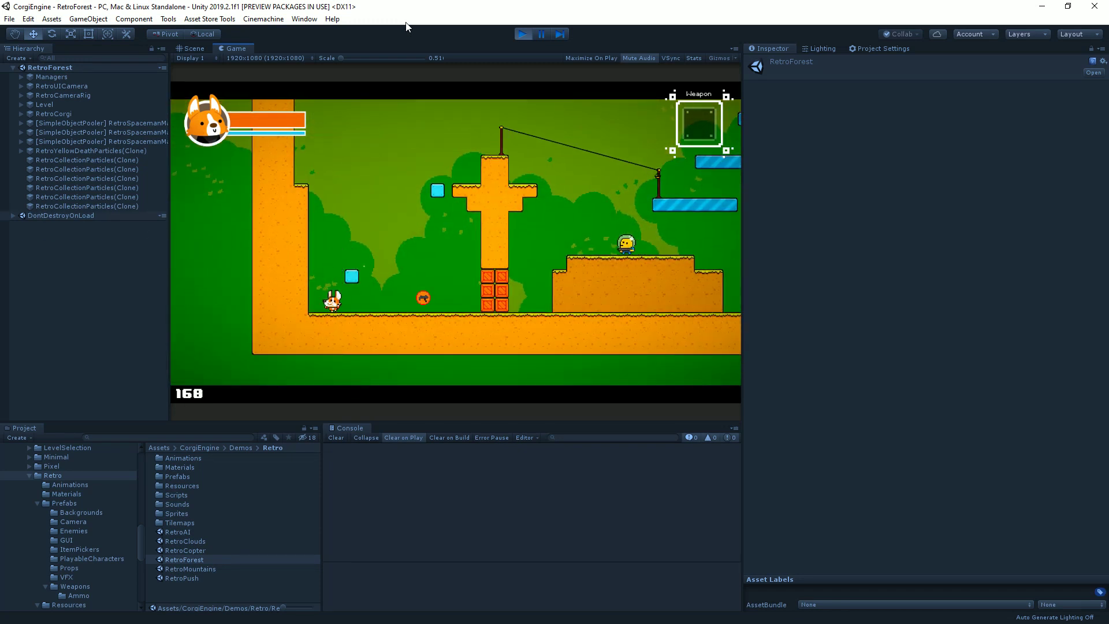
pyautogui.press('space')
pyautogui.press('space')
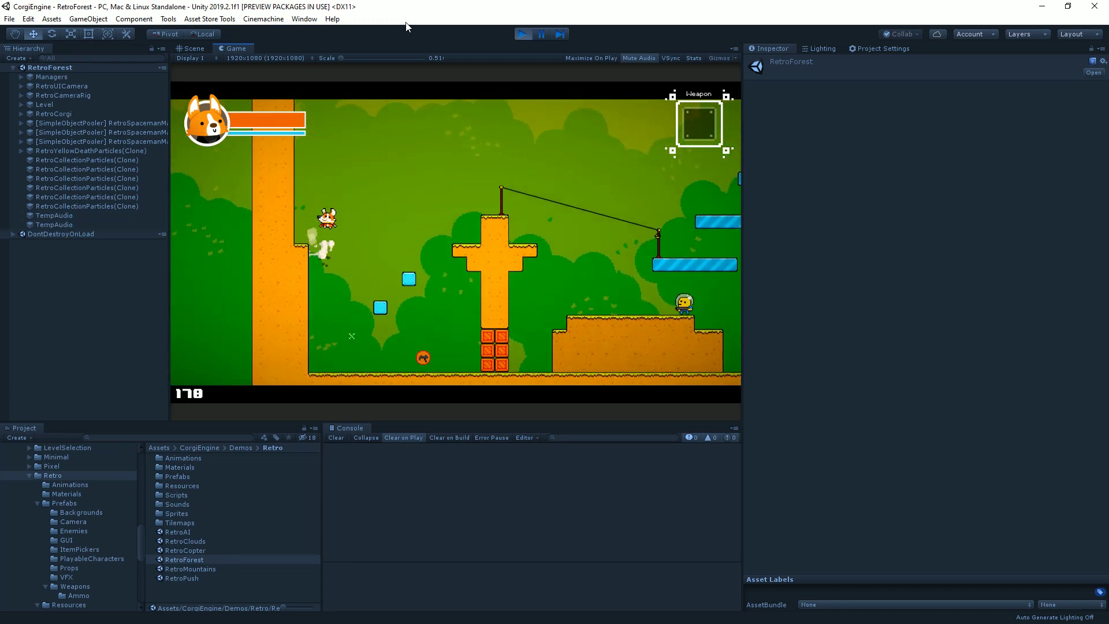
pyautogui.press('Right')
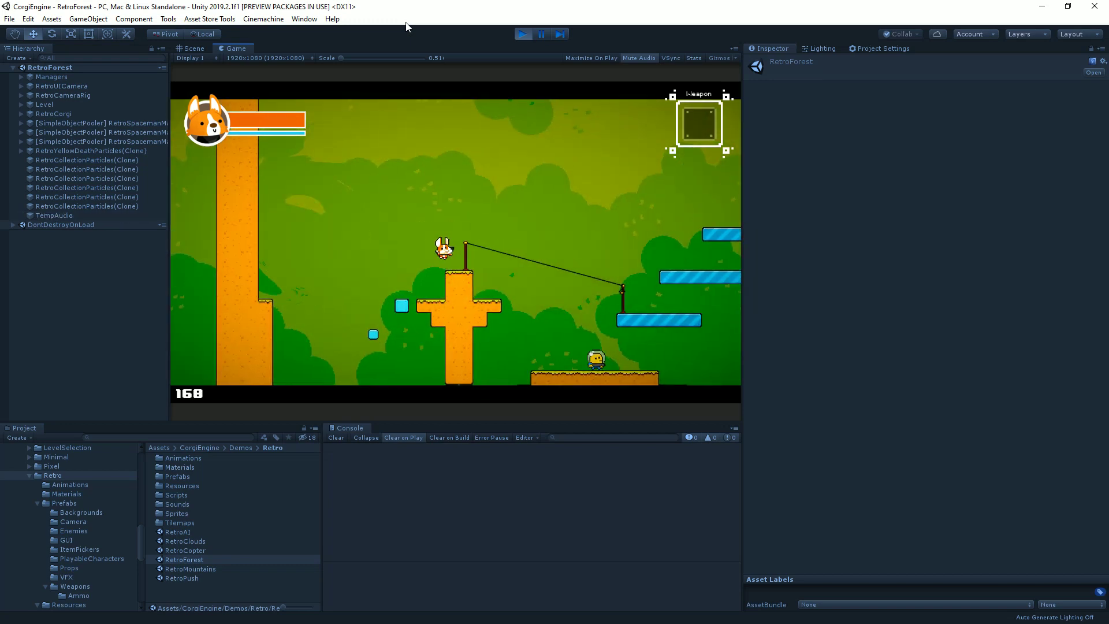
pyautogui.press('space')
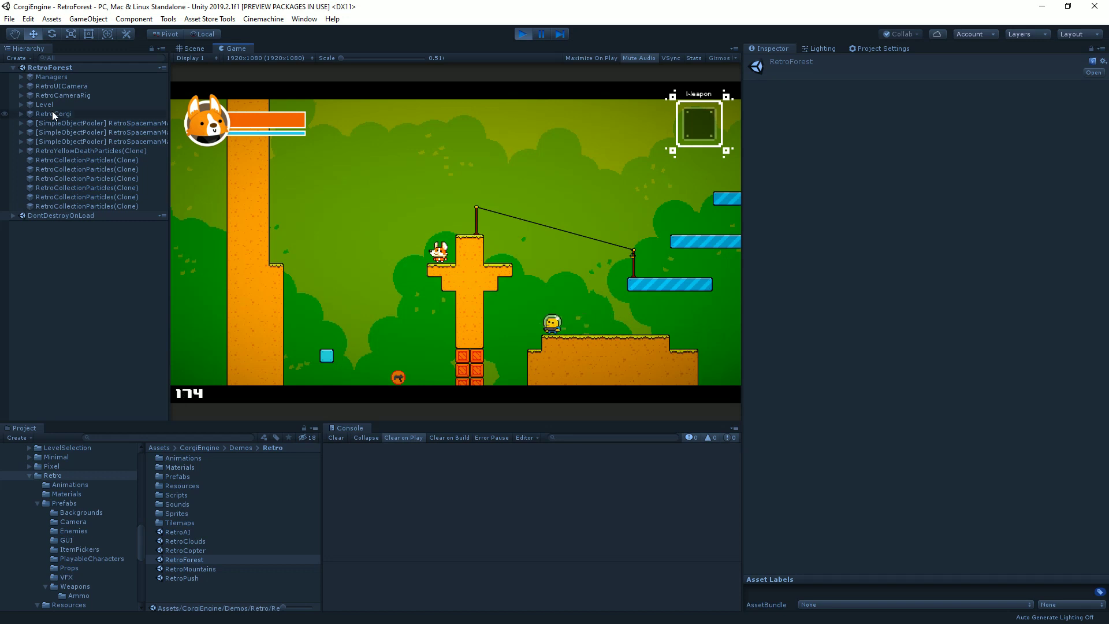
# Expand RetroCorgi and its Feedbacks child to list the feedback objects, with RetroCorgi as the selected object
pyautogui.click(87, 114)
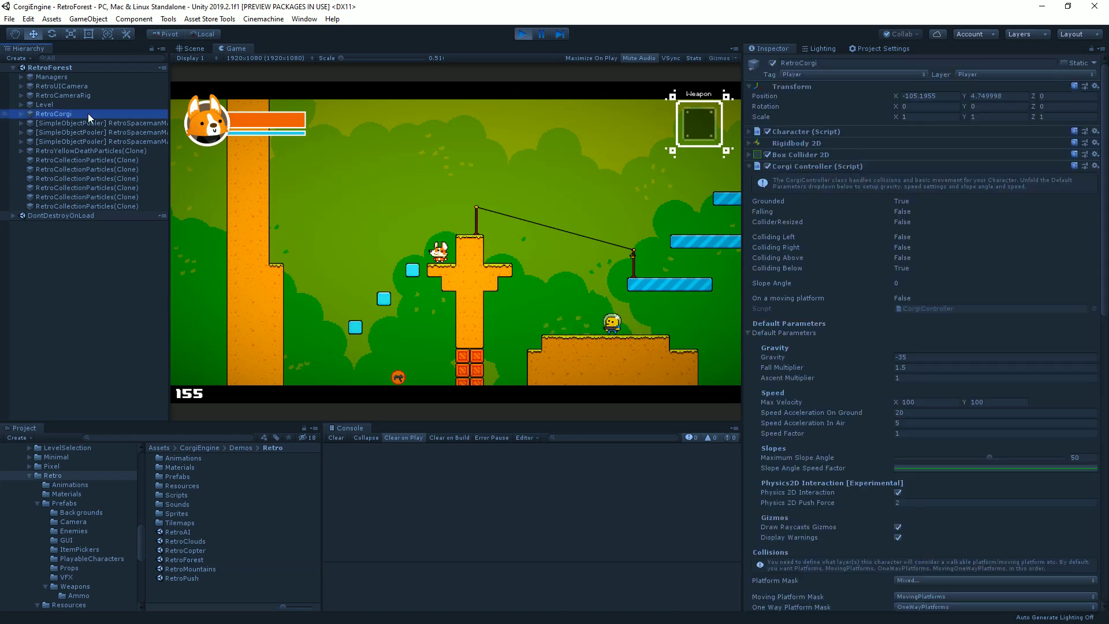
pyautogui.press('Right')
pyautogui.click(85, 132)
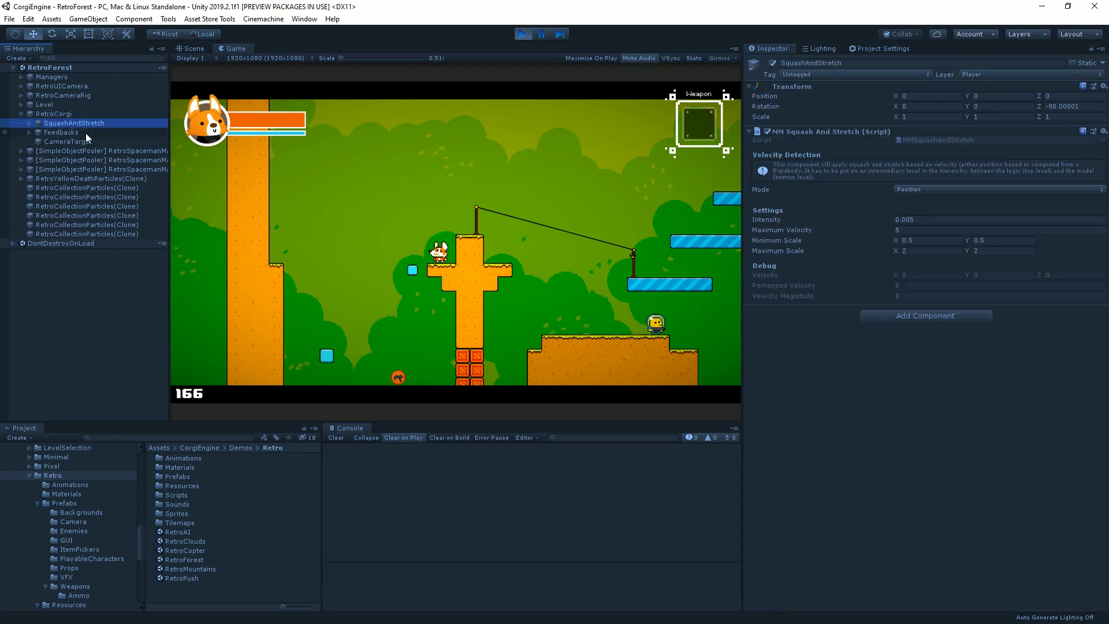
pyautogui.press('Right')
pyautogui.click(69, 114)
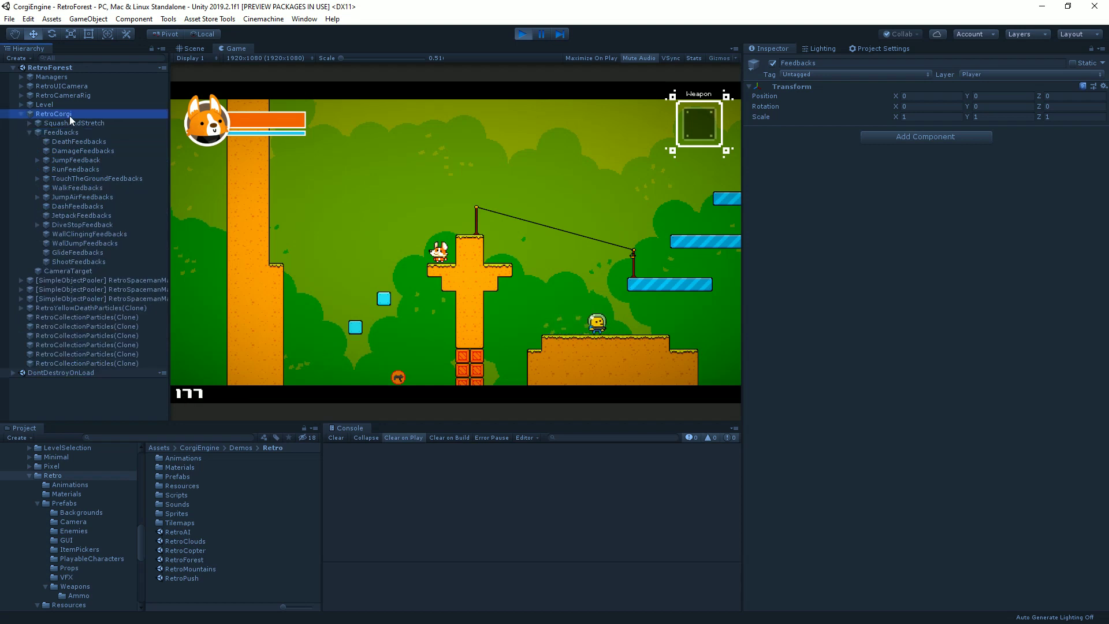
# Collapse Corgi Controller, inspect the Character Dive settings, and locate the object assigned as its Ability Stop Feedback
pyautogui.click(820, 168)
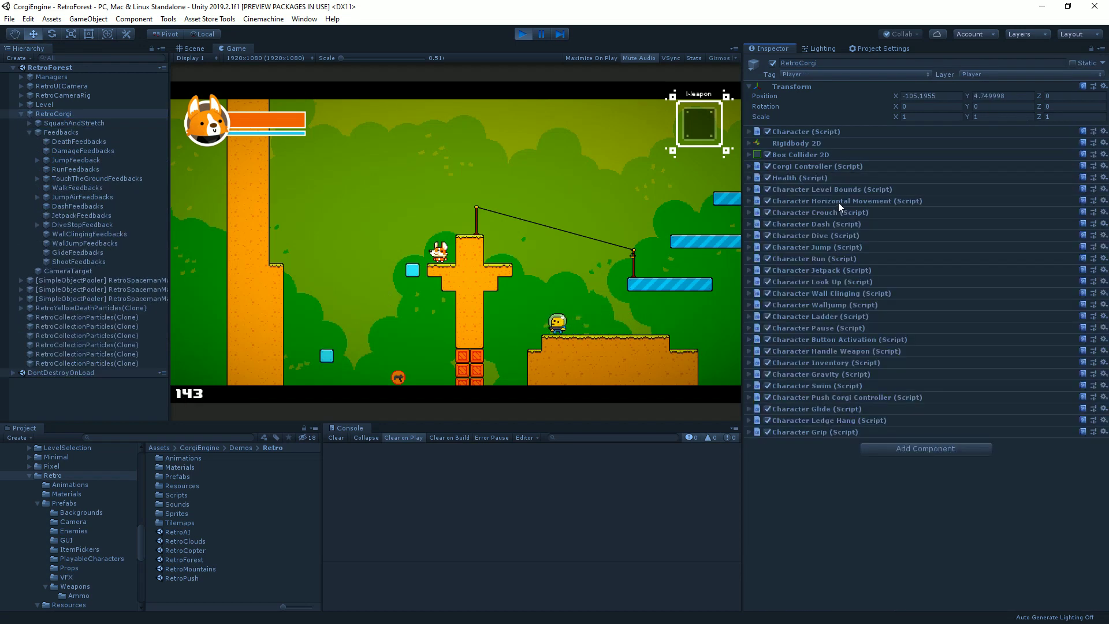
pyautogui.click(830, 236)
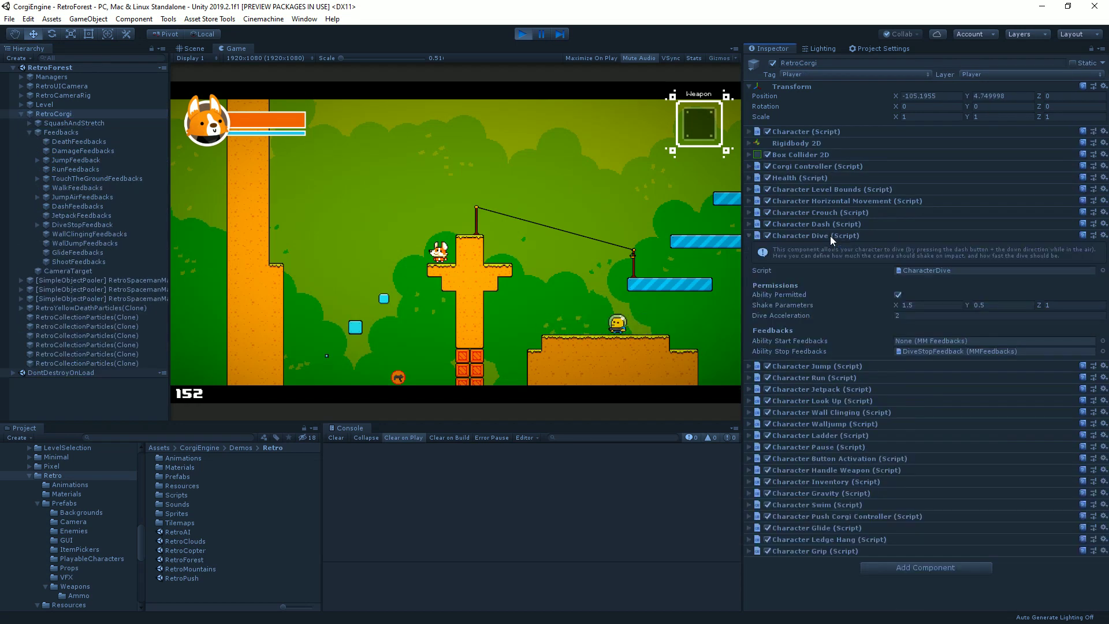
pyautogui.click(920, 351)
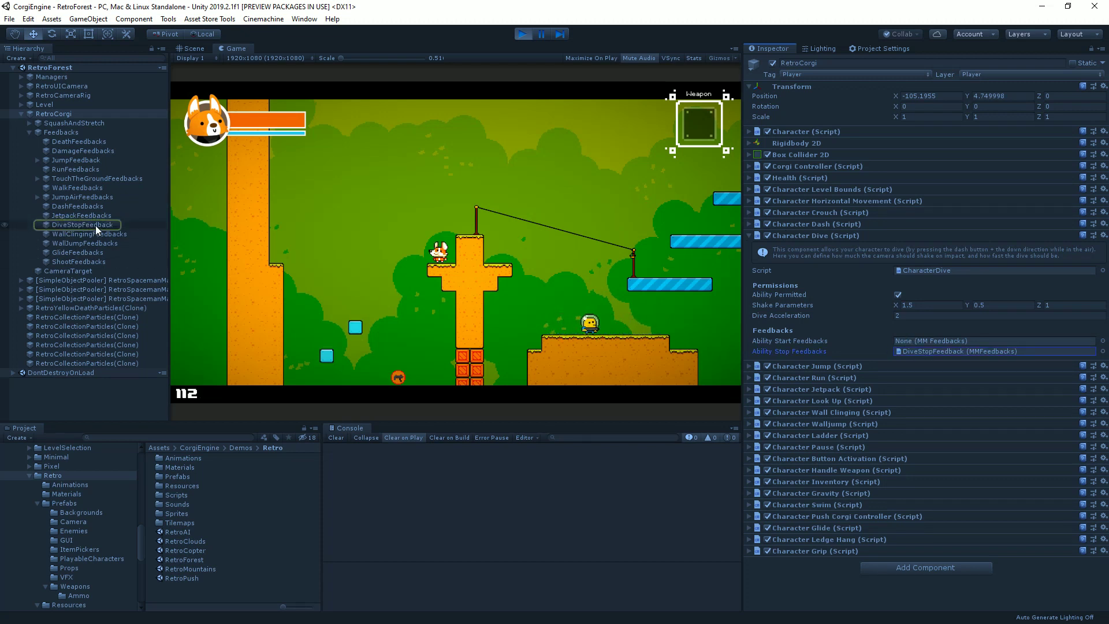
pyautogui.click(830, 236)
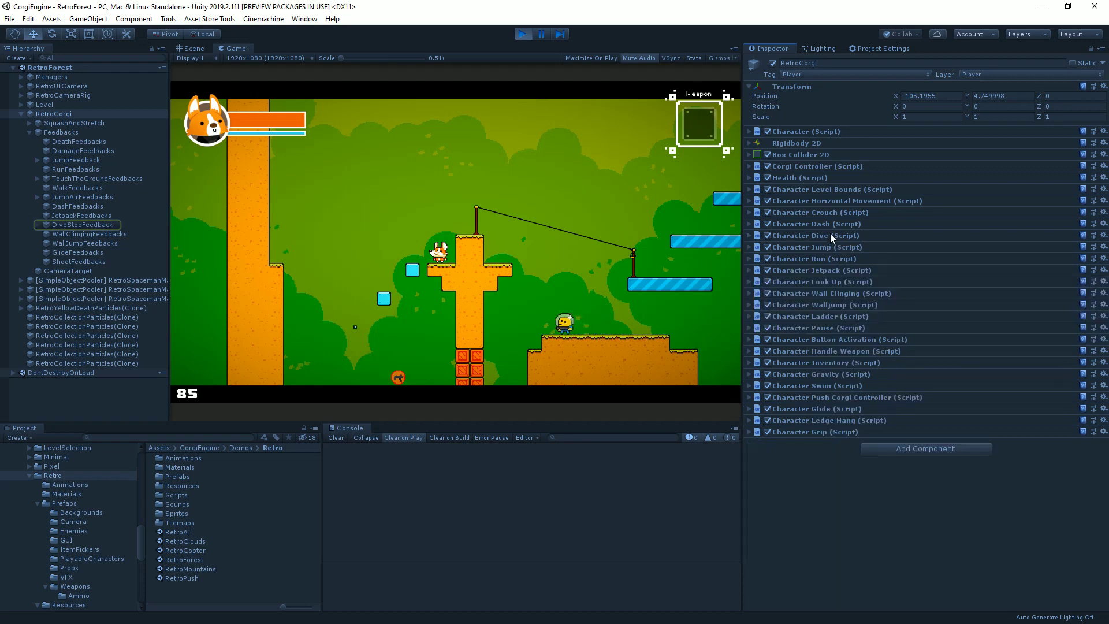
# Show the Character Dash settings and play-test upward and sideways dashes with the corgi
pyautogui.click(831, 224)
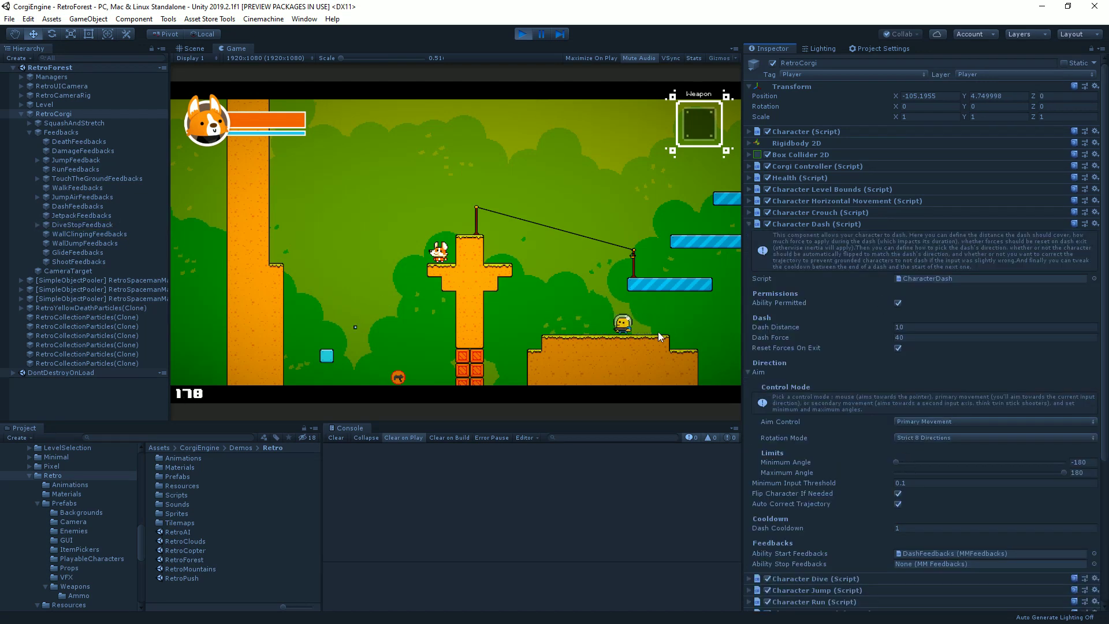
pyautogui.click(456, 210)
pyautogui.press('space')
pyautogui.hotkey('Up', 'f')
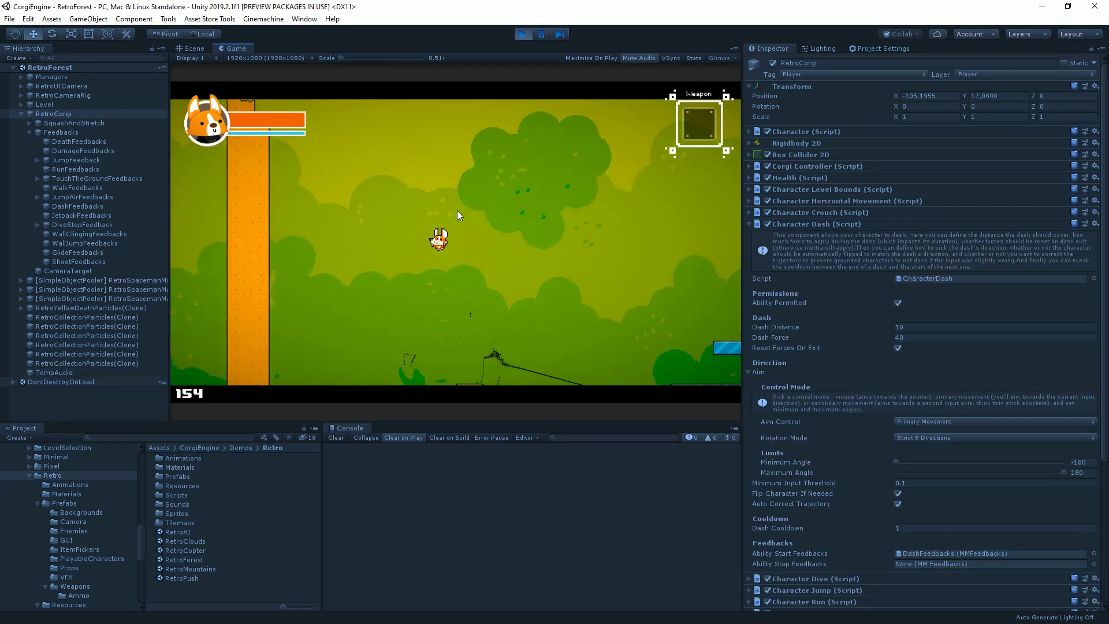
pyautogui.press('space')
pyautogui.hotkey('Left', 'f')
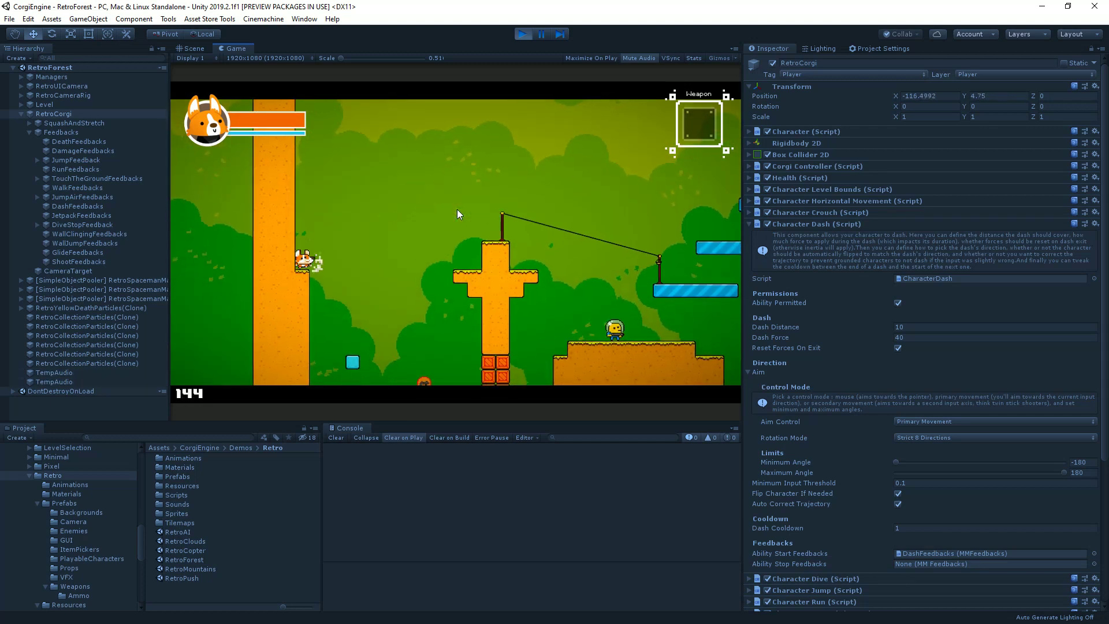
pyautogui.press('space')
pyautogui.hotkey('Up', 'f')
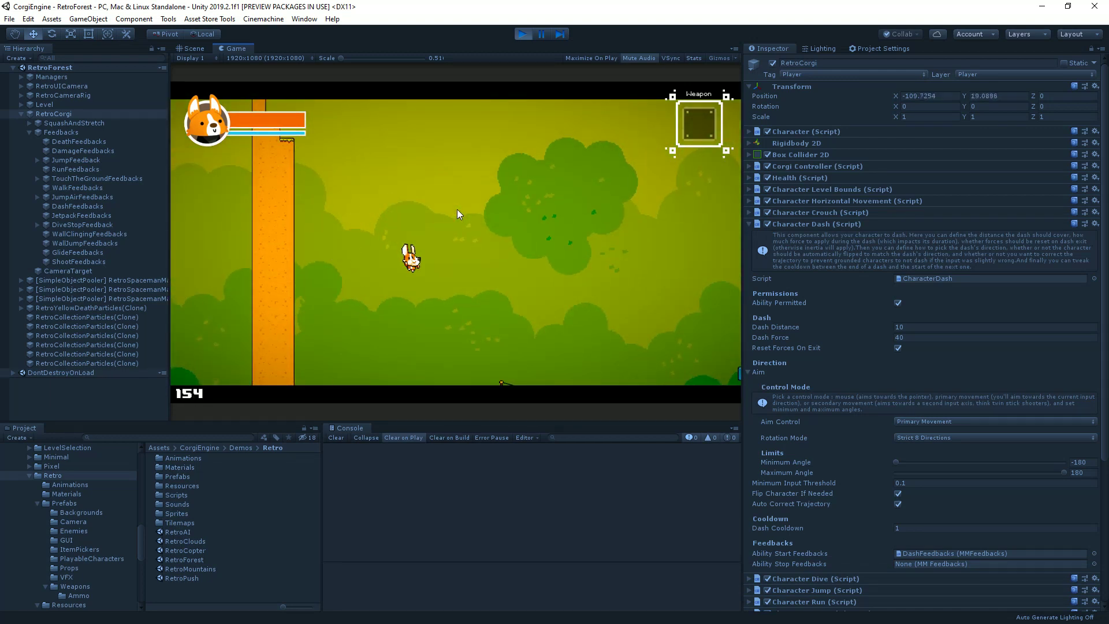
pyautogui.press('space')
pyautogui.hotkey('Up', 'f')
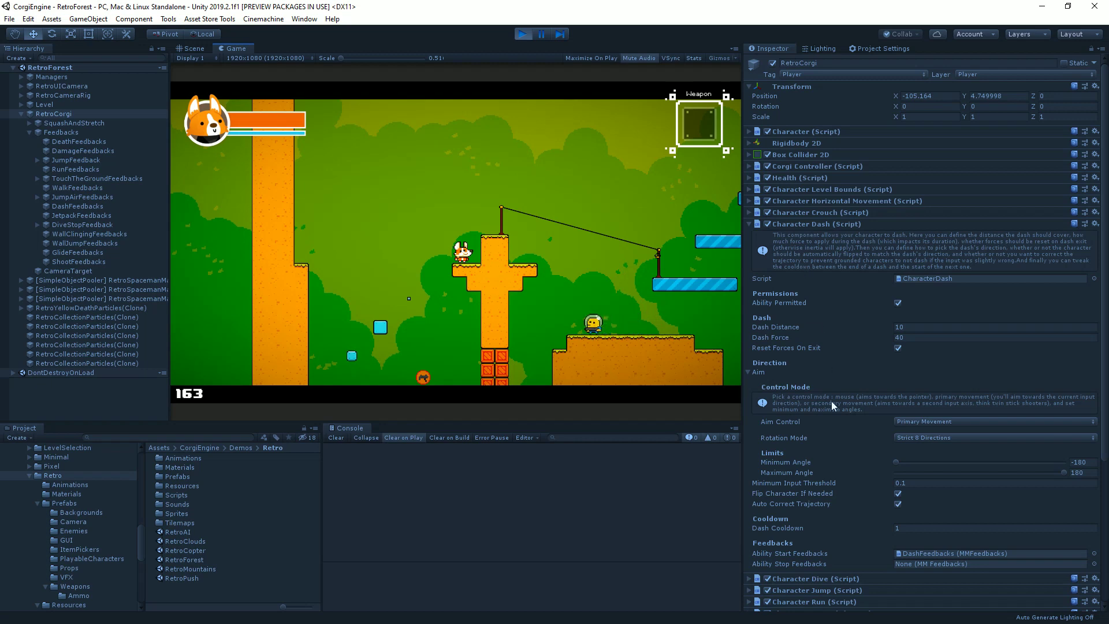
# Locate and select the dash ability's start feedback object, collapse its feedback entries, and review the Bloom settings
pyautogui.click(927, 556)
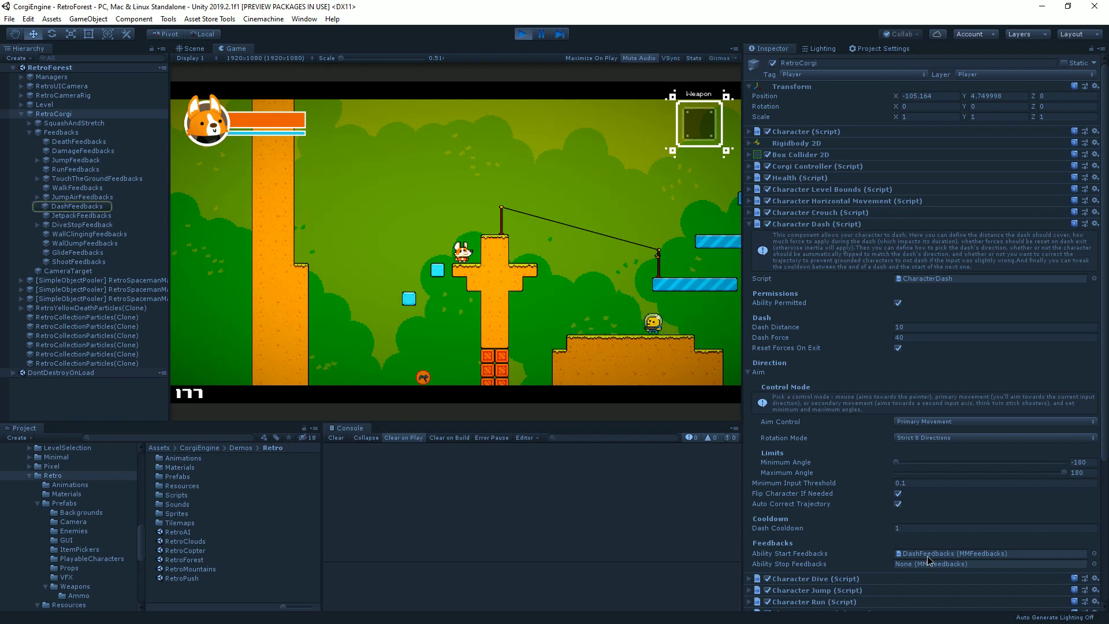
pyautogui.click(95, 207)
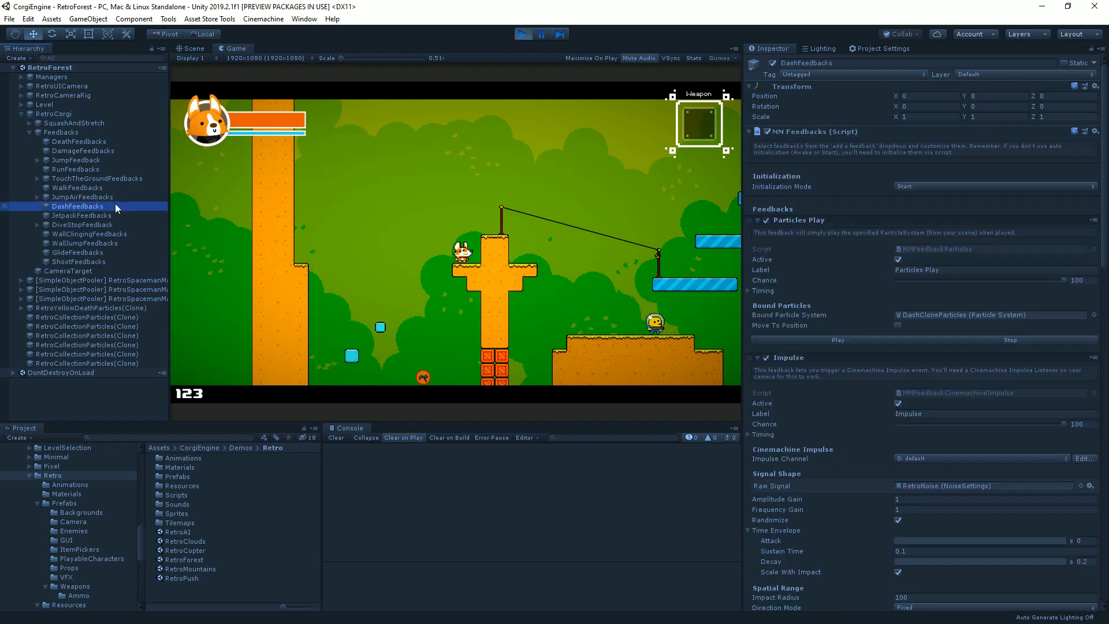
pyautogui.click(831, 221)
pyautogui.click(817, 231)
pyautogui.click(816, 242)
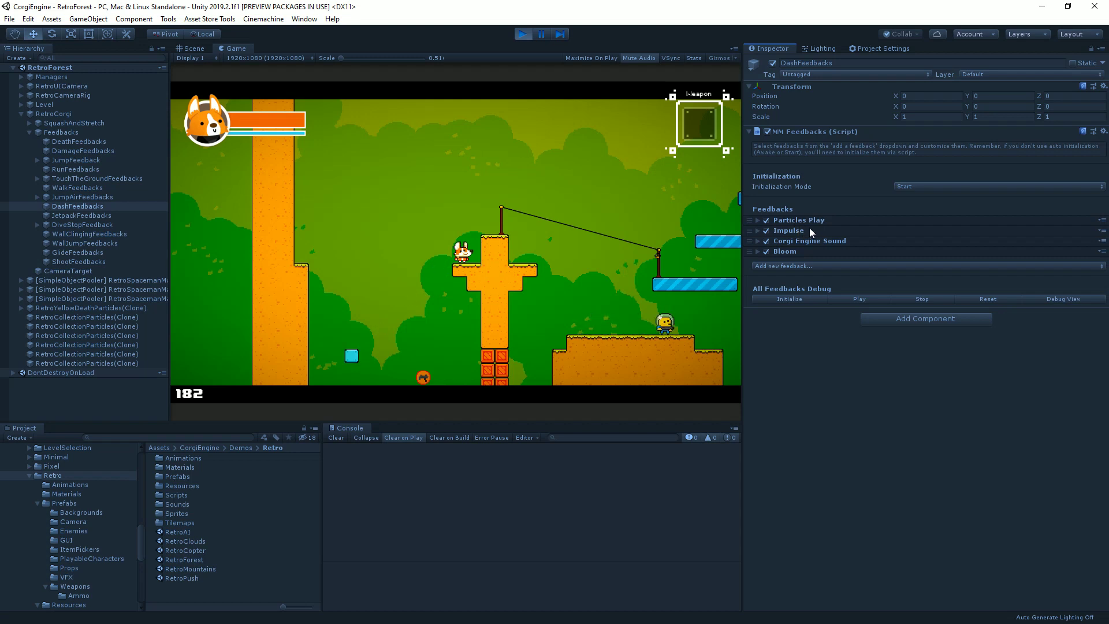
pyautogui.click(817, 241)
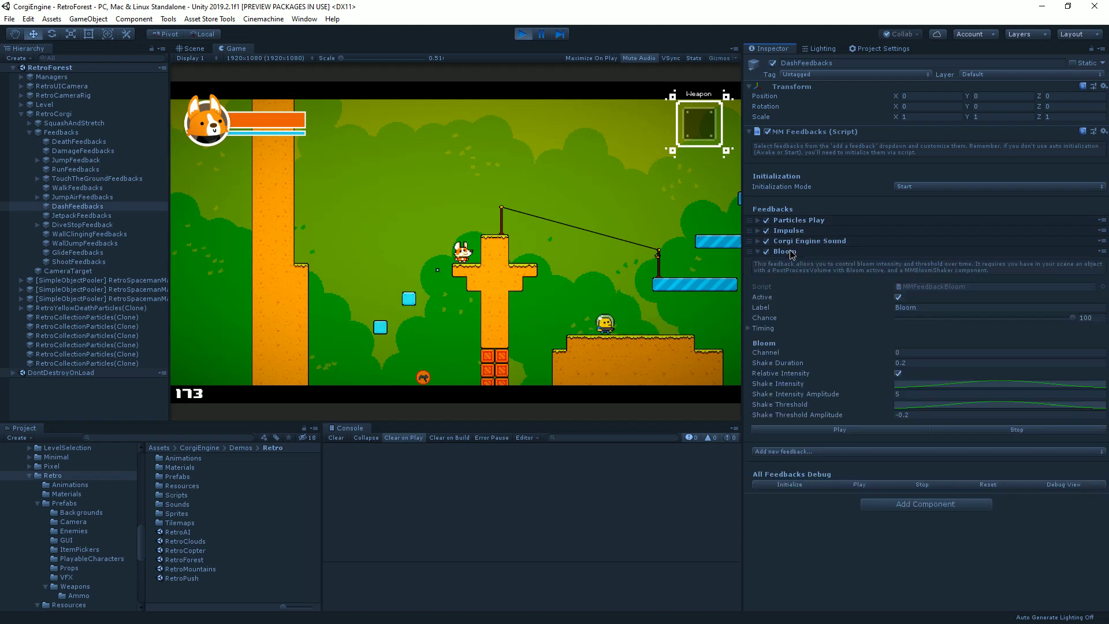
pyautogui.click(817, 241)
# Jump and dash upward with the corgi to watch the dash feedbacks play in the scene
pyautogui.press('space')
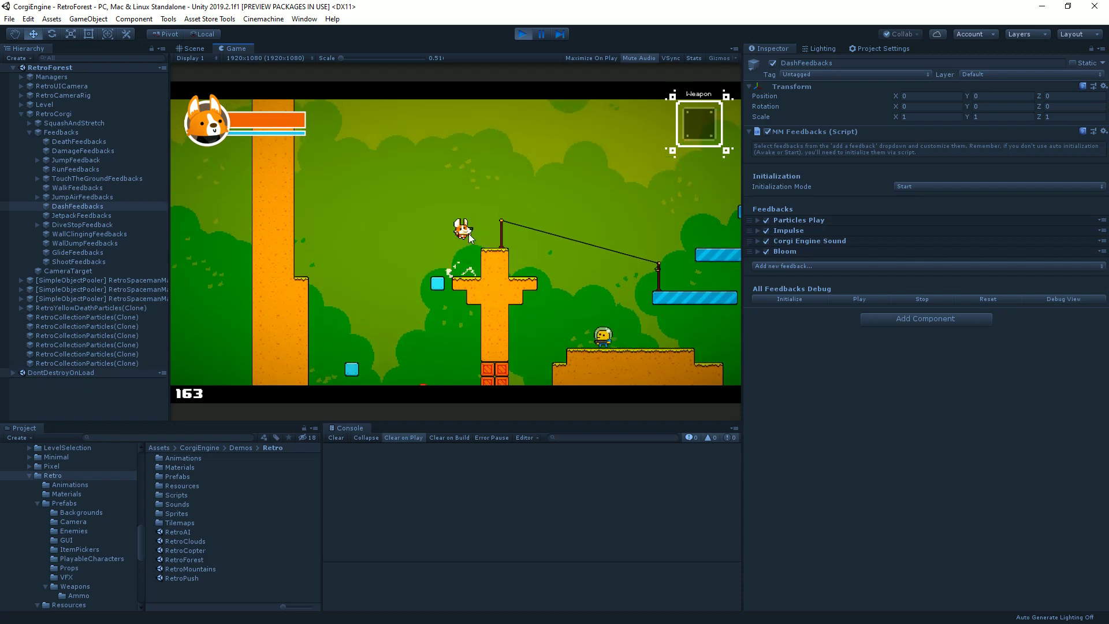
pyautogui.press('f')
pyautogui.press('space')
pyautogui.press('f')
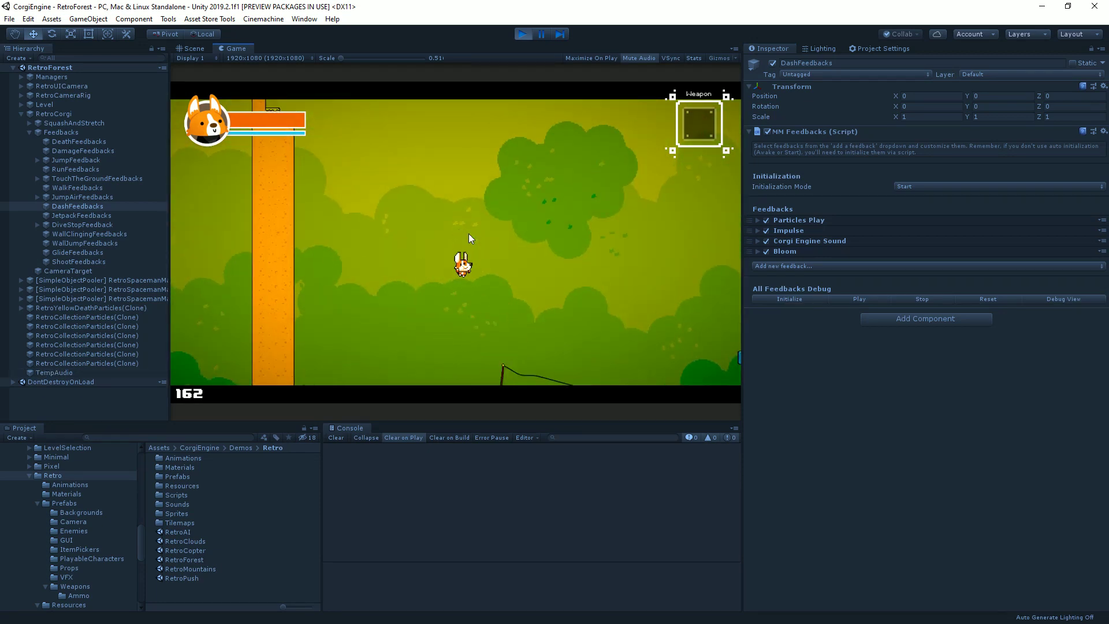
# Expand the Particles Play feedback and its Timing settings, and set Chance to 44.2
pyautogui.click(816, 219)
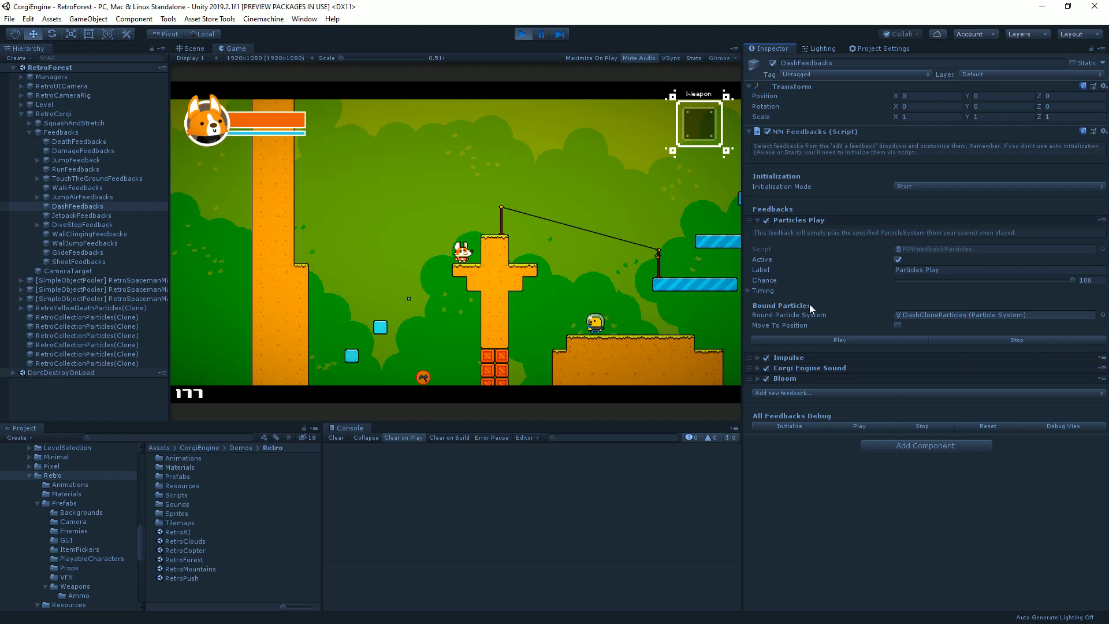
pyautogui.click(764, 291)
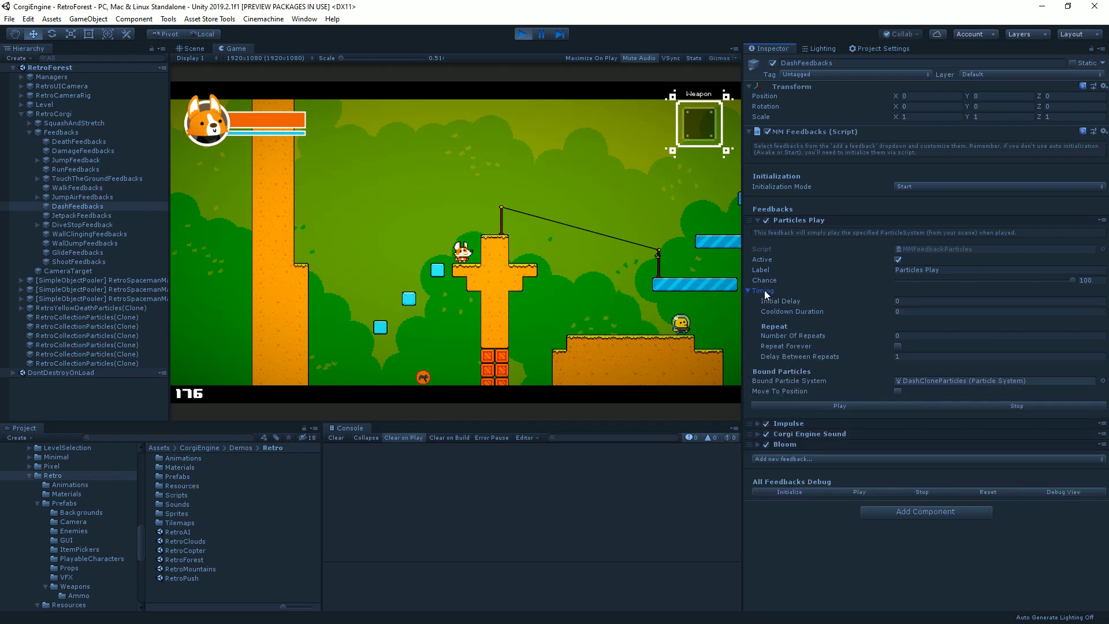
pyautogui.click(975, 283)
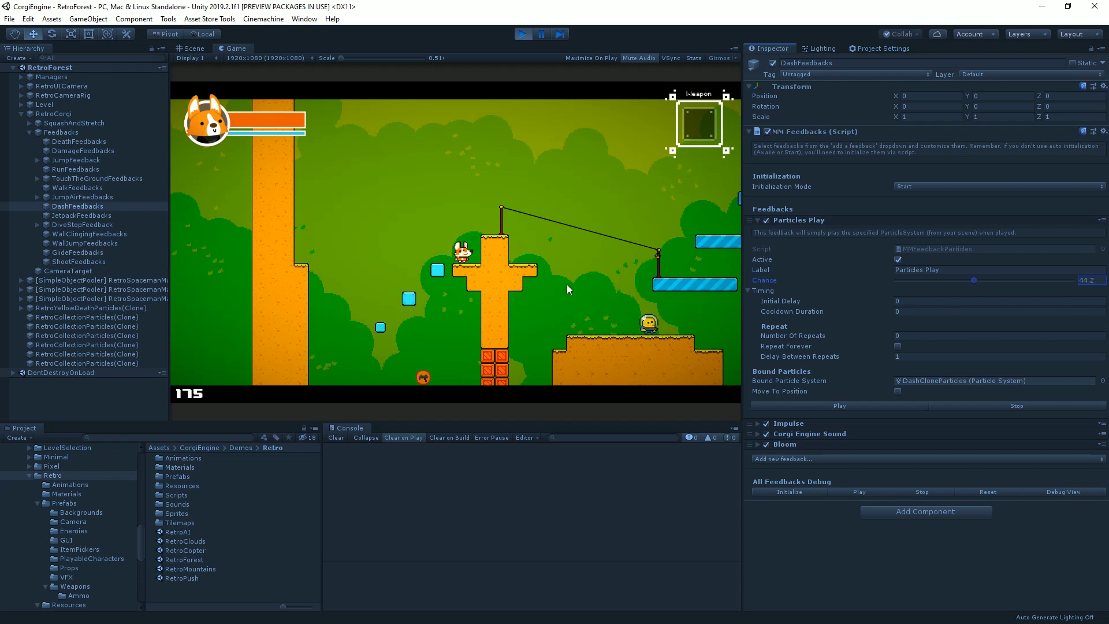
# Dash upward repeatedly with the corgi to test how often the dash particles play at the reduced chance
pyautogui.click(483, 263)
pyautogui.press('space')
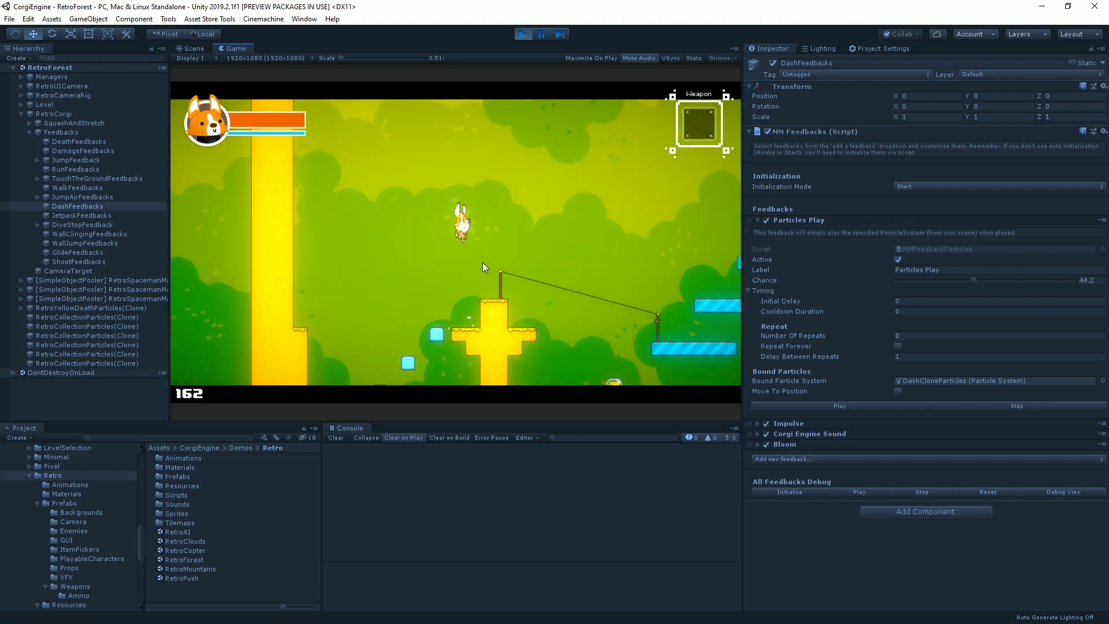
pyautogui.press('space')
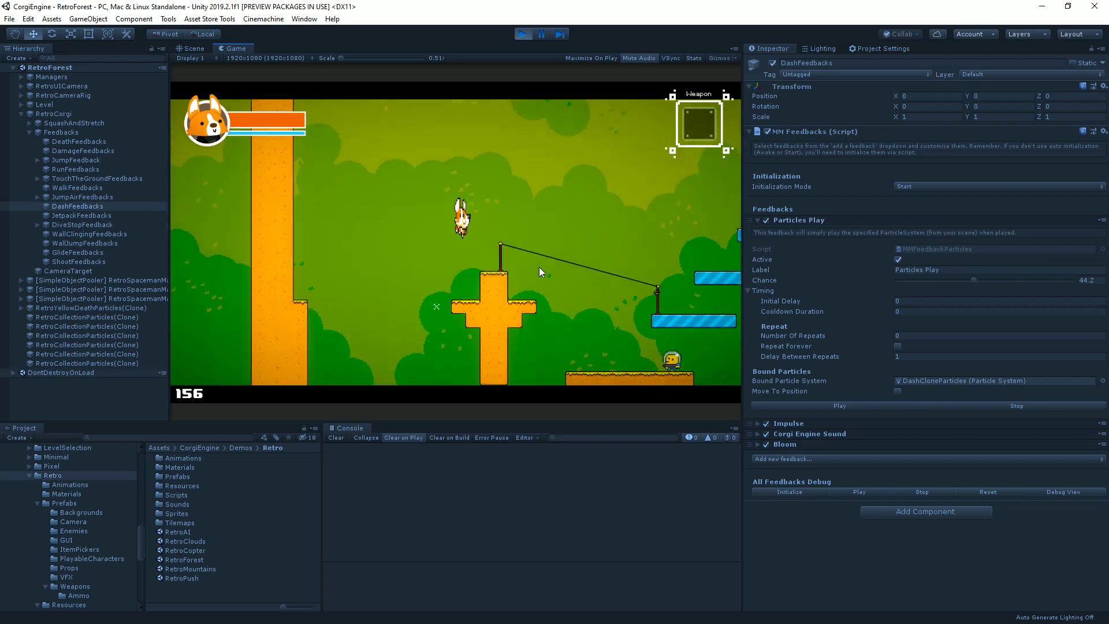
pyautogui.press('space')
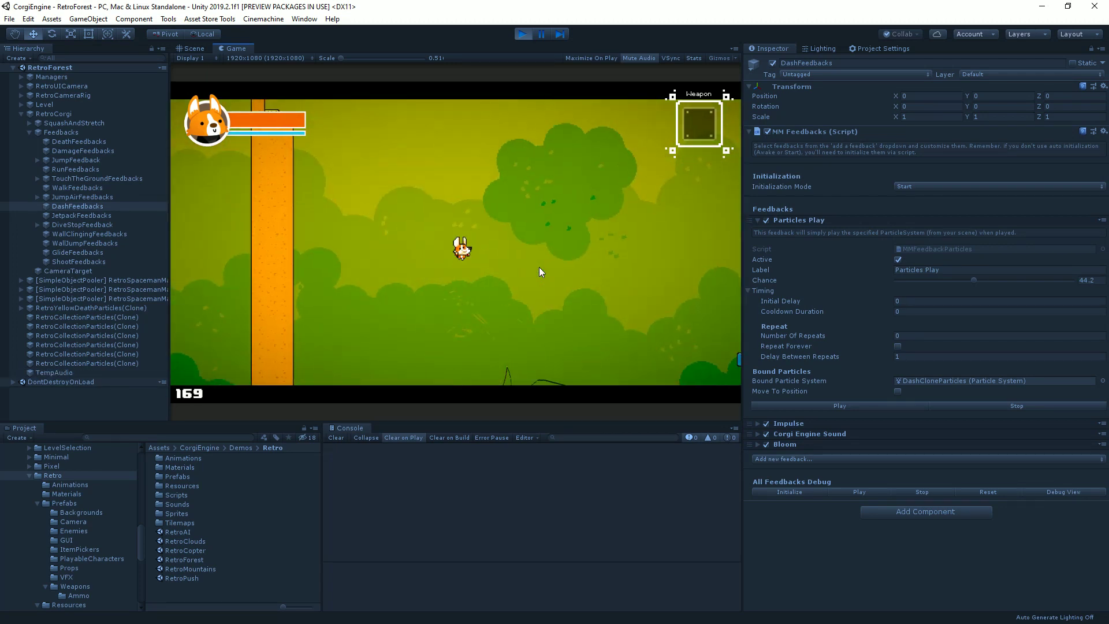
# Set the Particles Play feedback's Chance to 100
pyautogui.click(1079, 280)
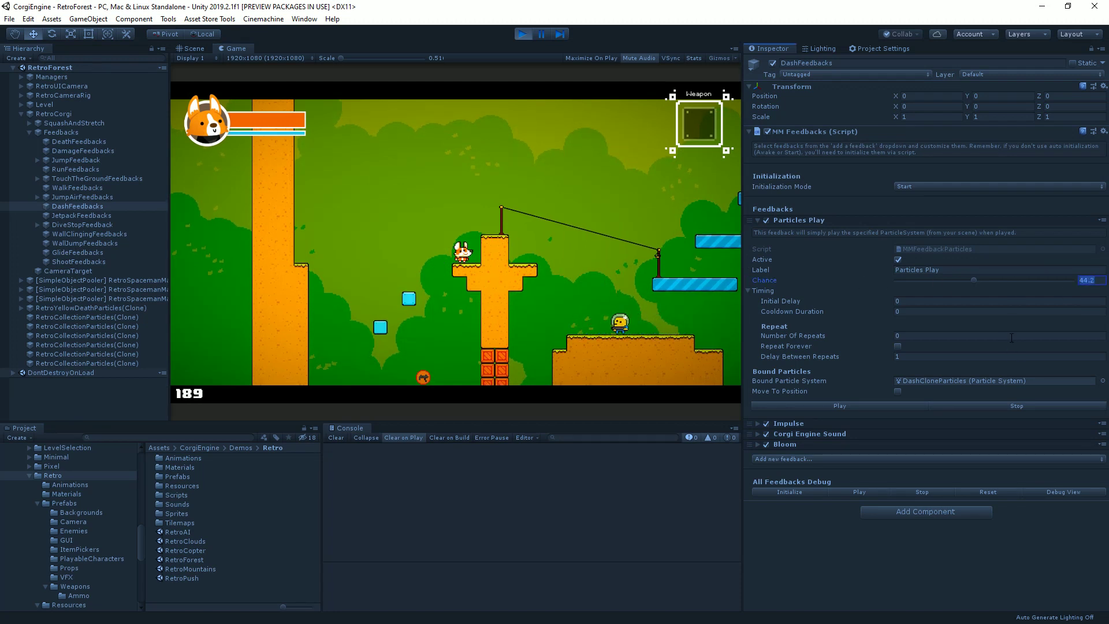
pyautogui.write('100')
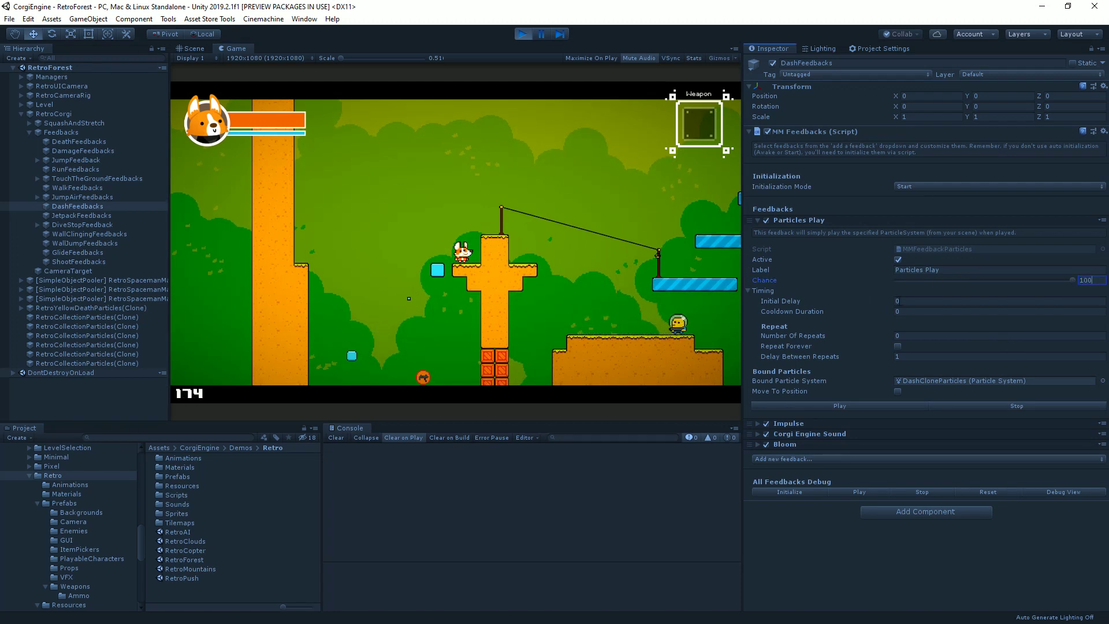
# Set the Particles Play feedback's Initial Delay to 1 and dash upward with the corgi to test it
pyautogui.press('Tab')
pyautogui.write('1')
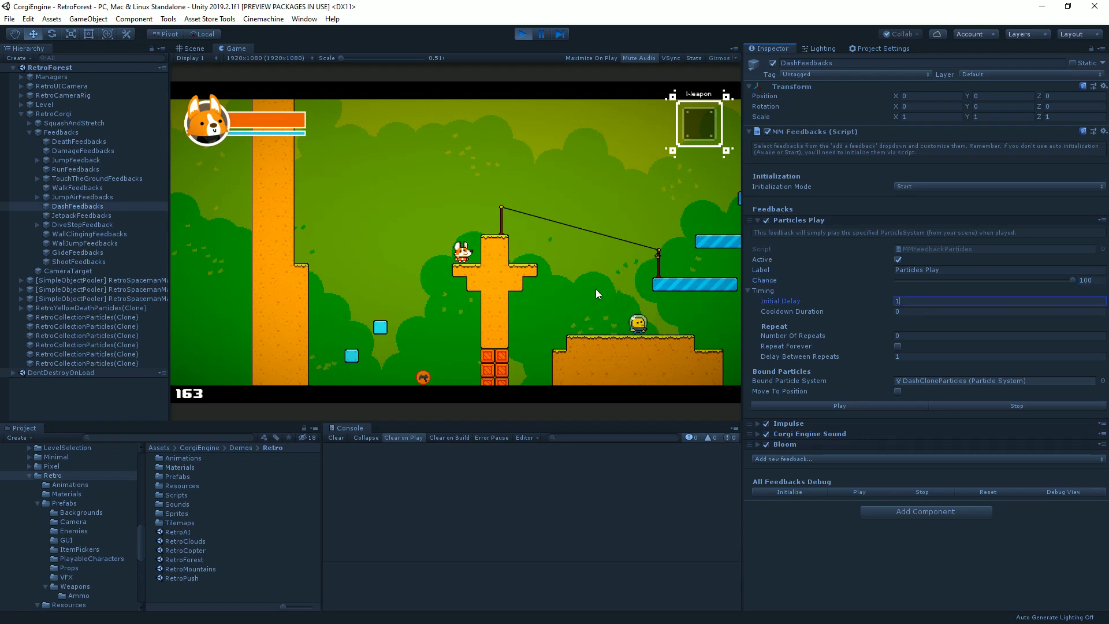
pyautogui.click(566, 276)
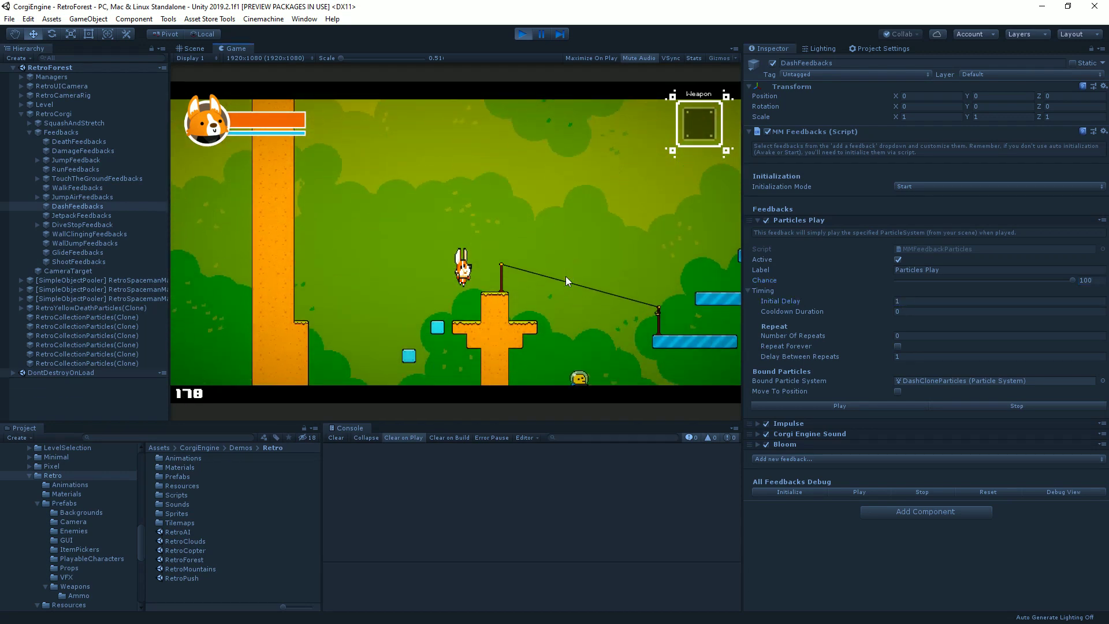
# Reset the Particles Play feedback's Initial Delay to 0
pyautogui.click(924, 301)
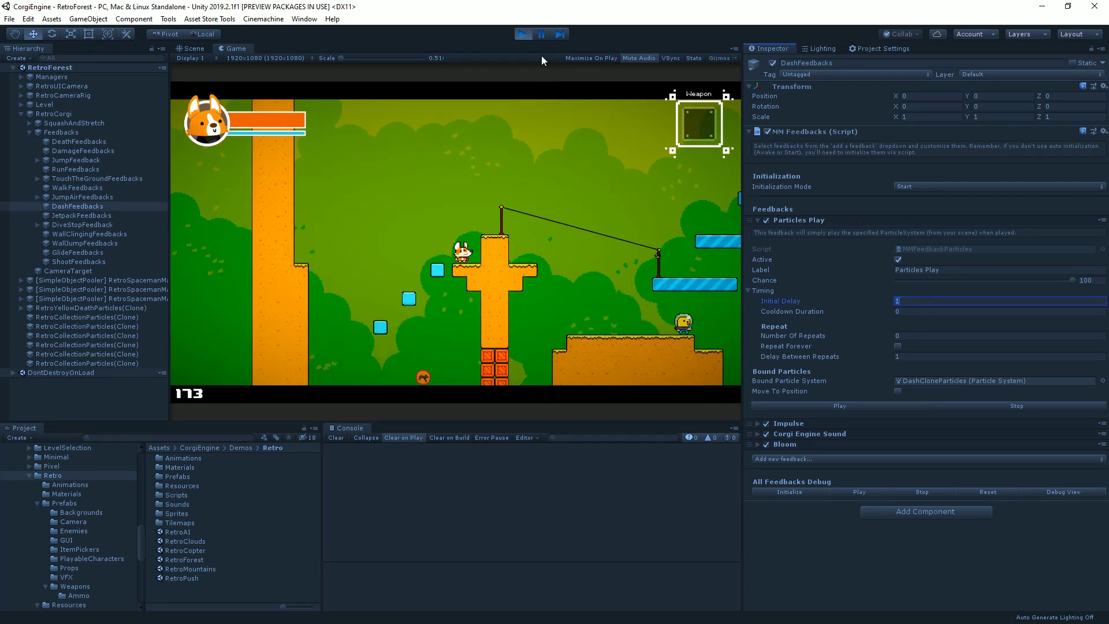
pyautogui.write('0')
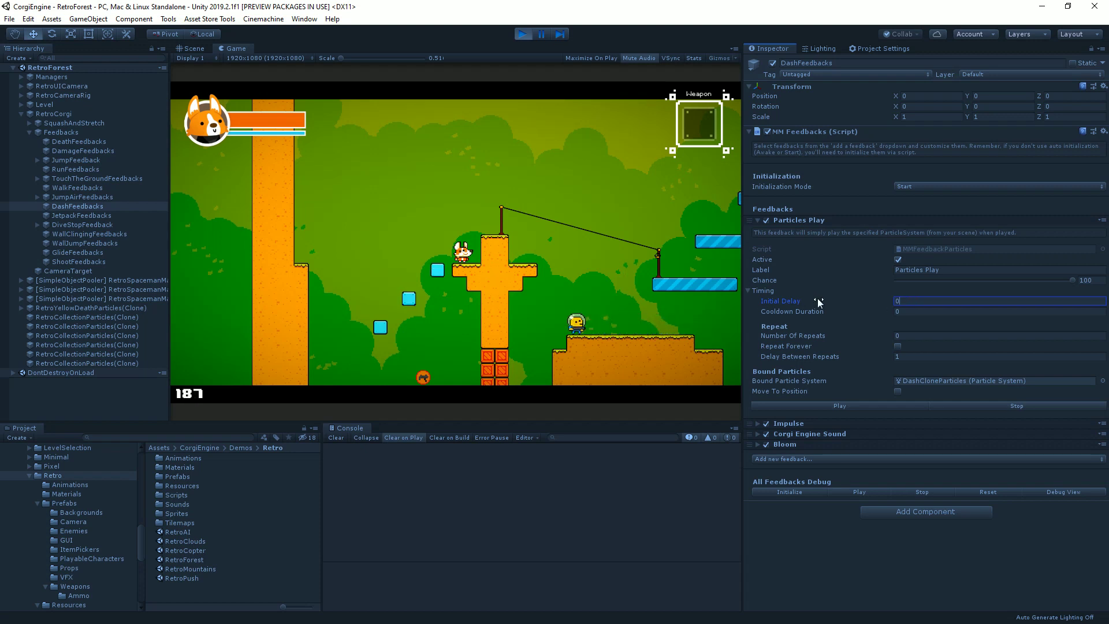
pyautogui.press('Tab')
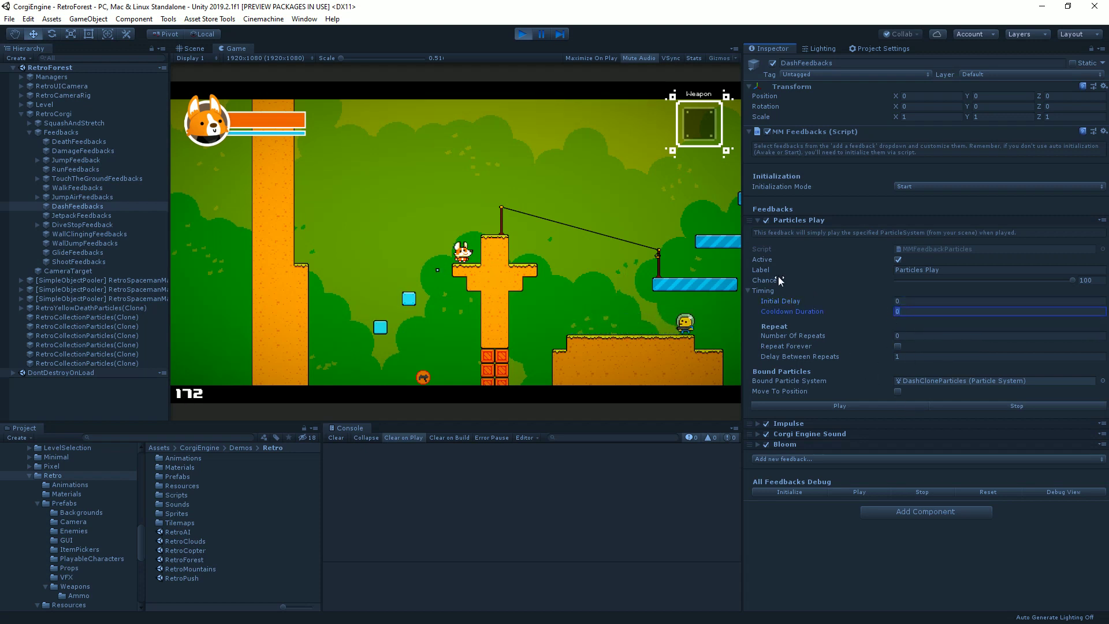
# Collapse the Timing settings, locate the bound DashCloneParticles system in the hierarchy, and collapse the Particles Play feedback
pyautogui.click(771, 291)
pyautogui.click(764, 291)
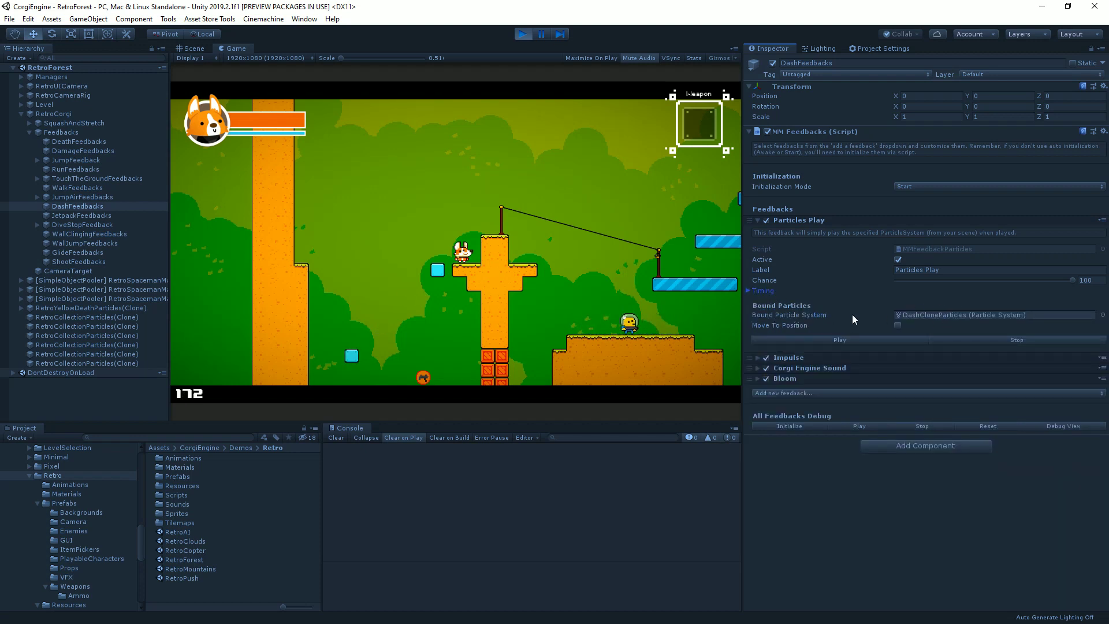
pyautogui.click(942, 317)
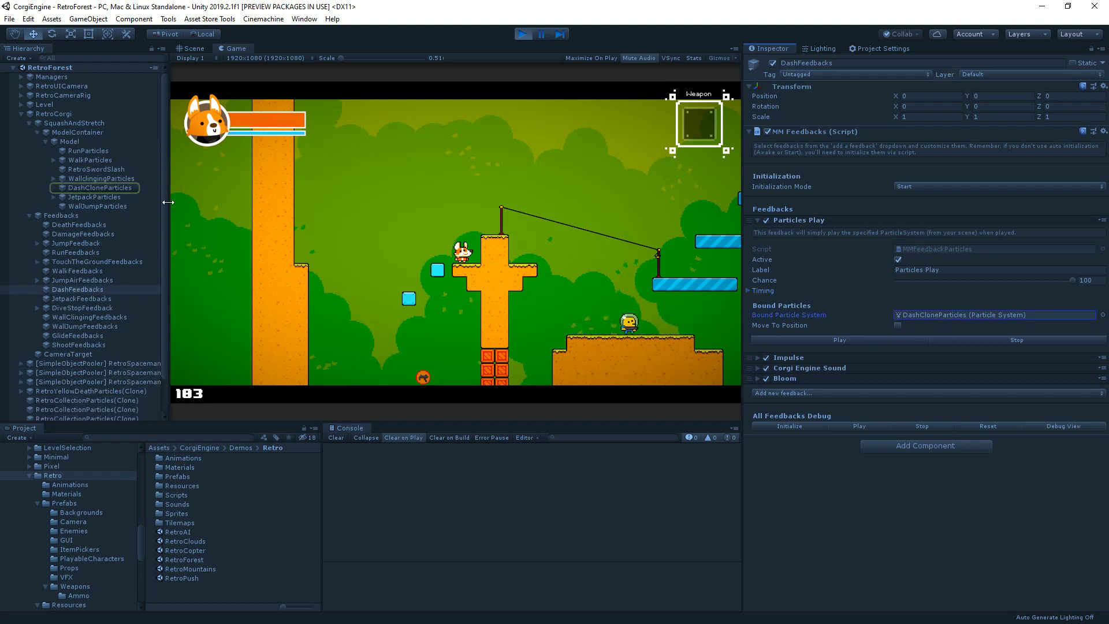
pyautogui.click(800, 224)
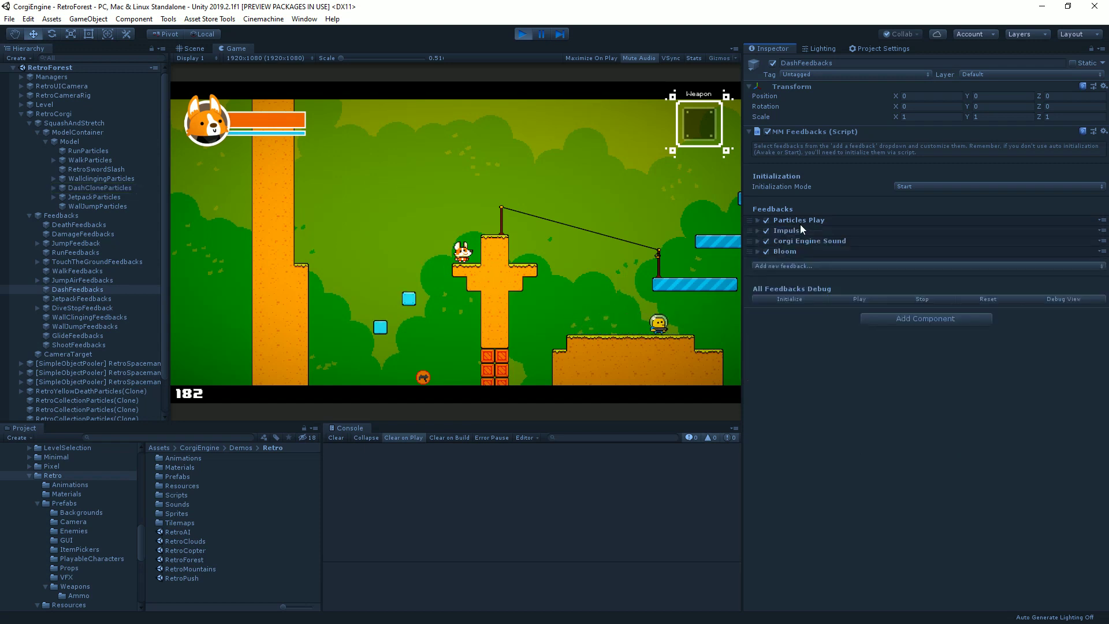
# Review the feedback types that can be added to DashFeedbacks, including PostProcess, GameObject and Sounds, without adding one
pyautogui.click(822, 267)
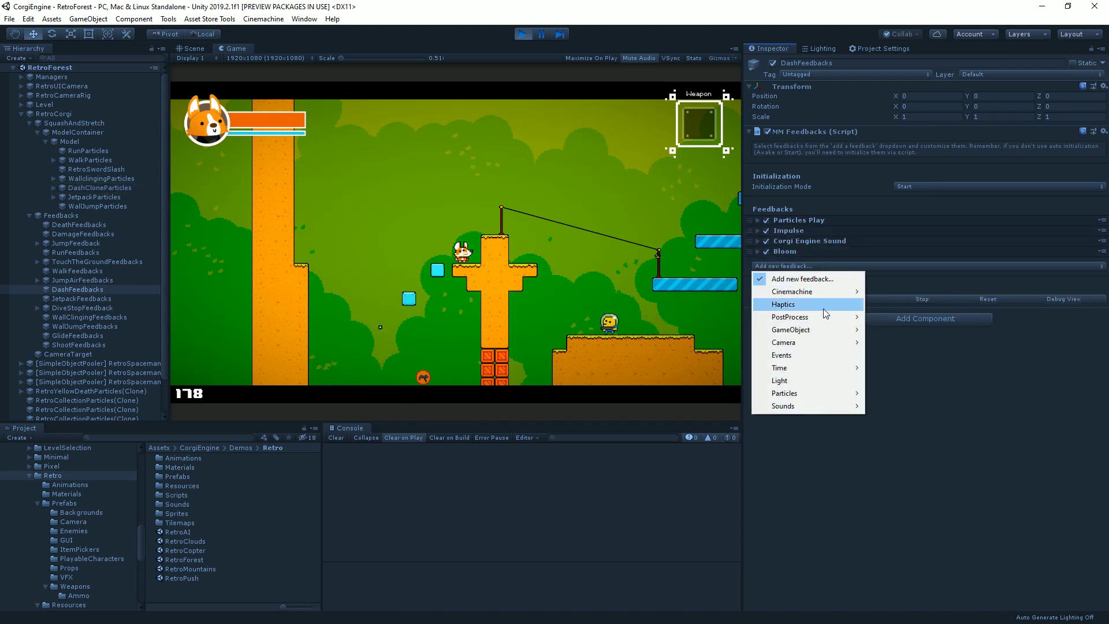
pyautogui.moveTo(828, 319)
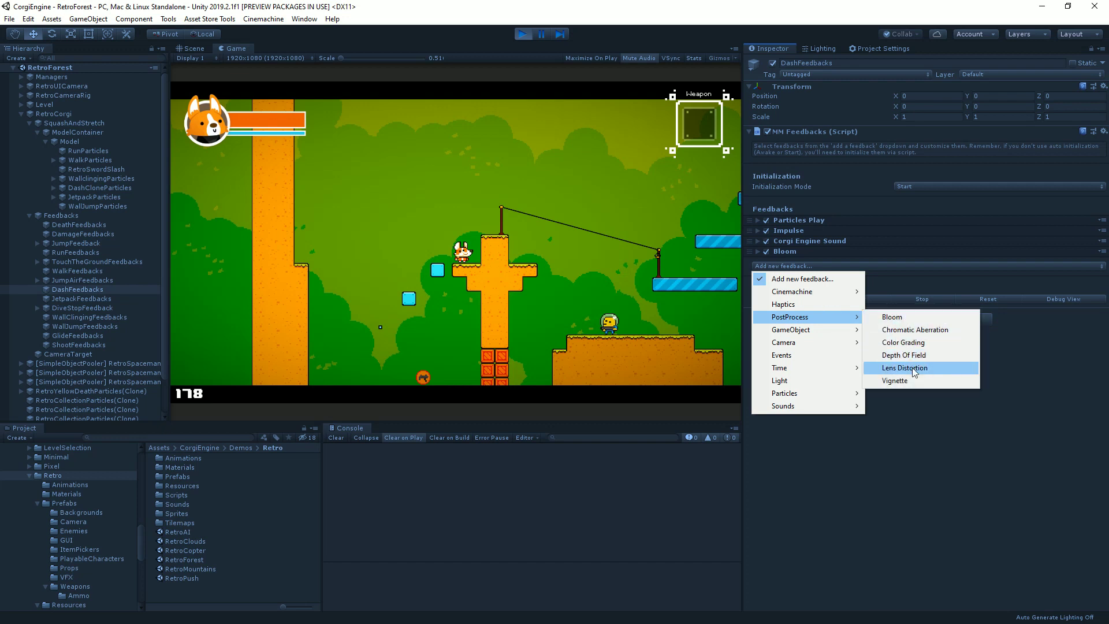
pyautogui.moveTo(861, 292)
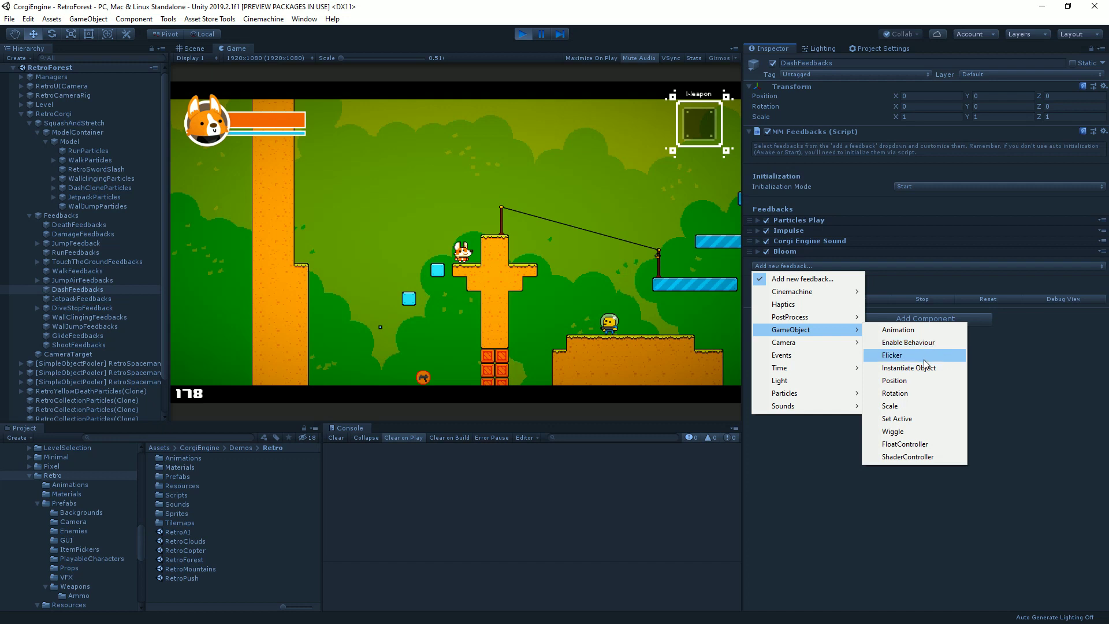
pyautogui.moveTo(836, 359)
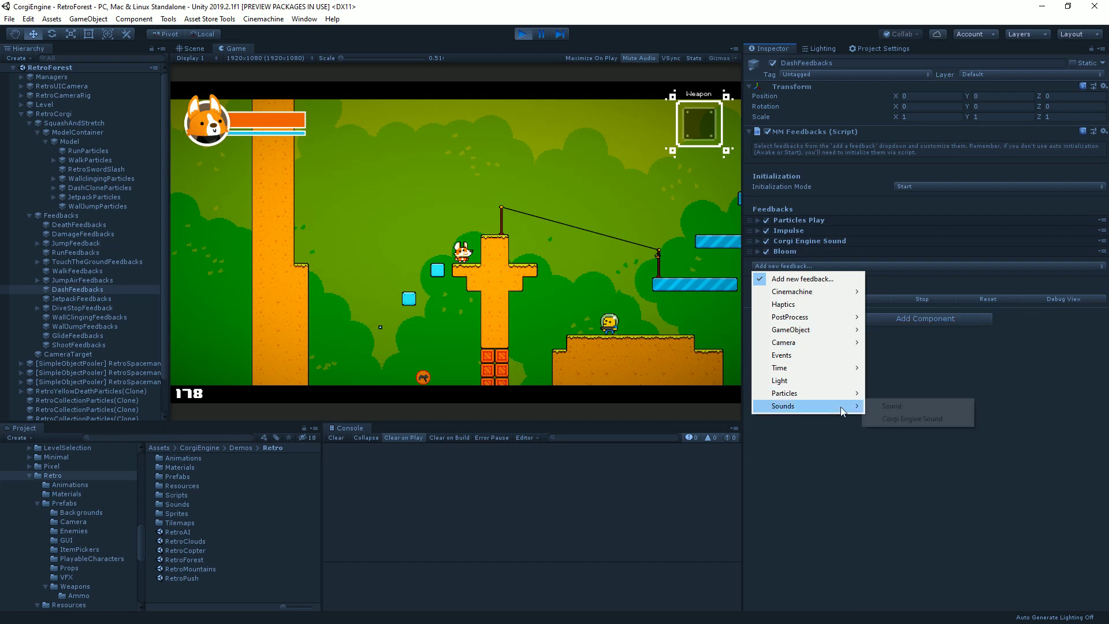
pyautogui.moveTo(839, 406)
pyautogui.click(841, 524)
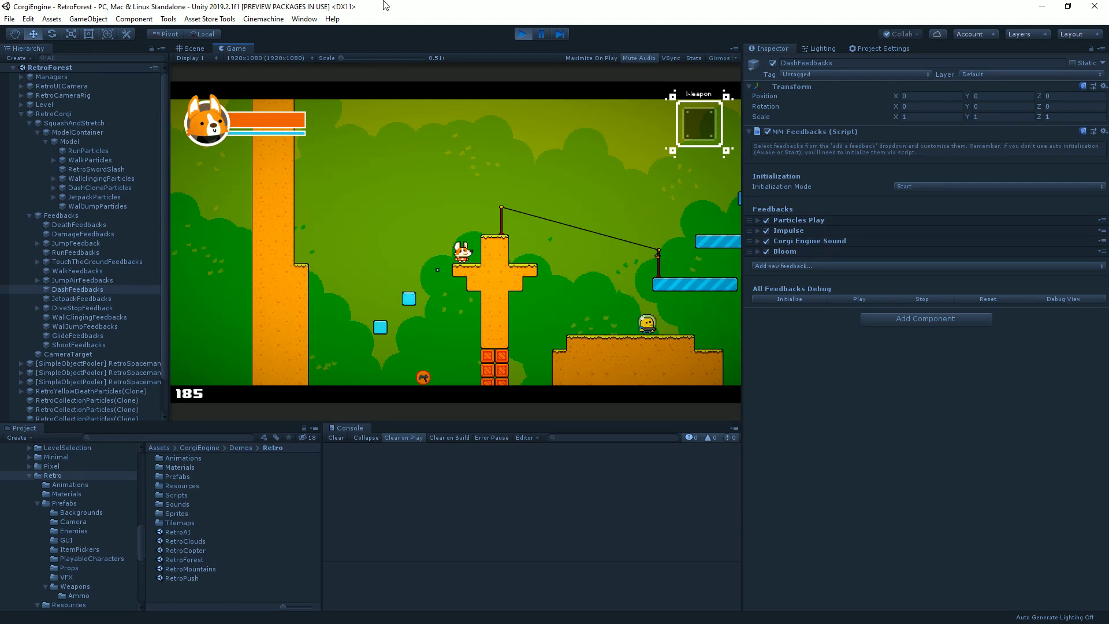
# Jump the corgi off the pillar to the ground and move it around beneath the appearing blocks
pyautogui.press('space')
pyautogui.press('Left')
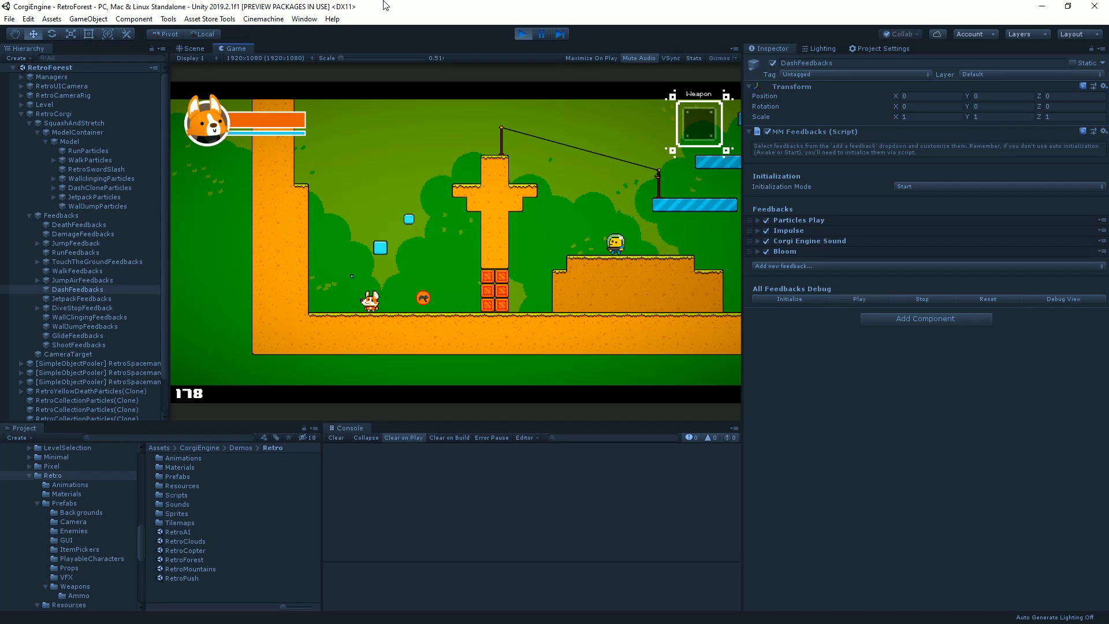
pyautogui.press('Left')
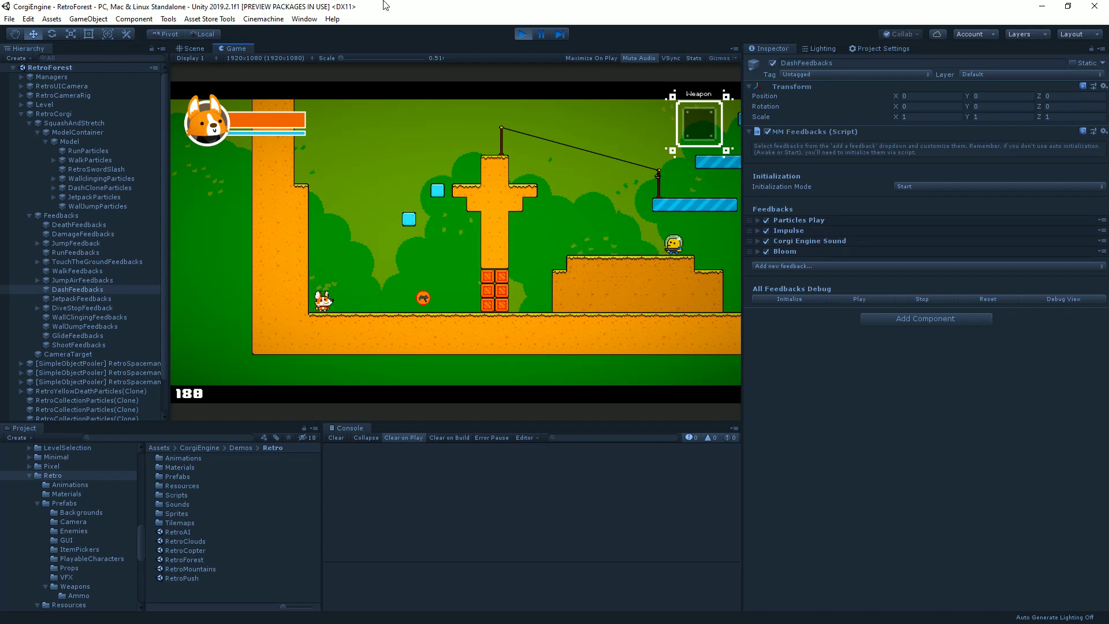
pyautogui.press('space')
pyautogui.press('Right')
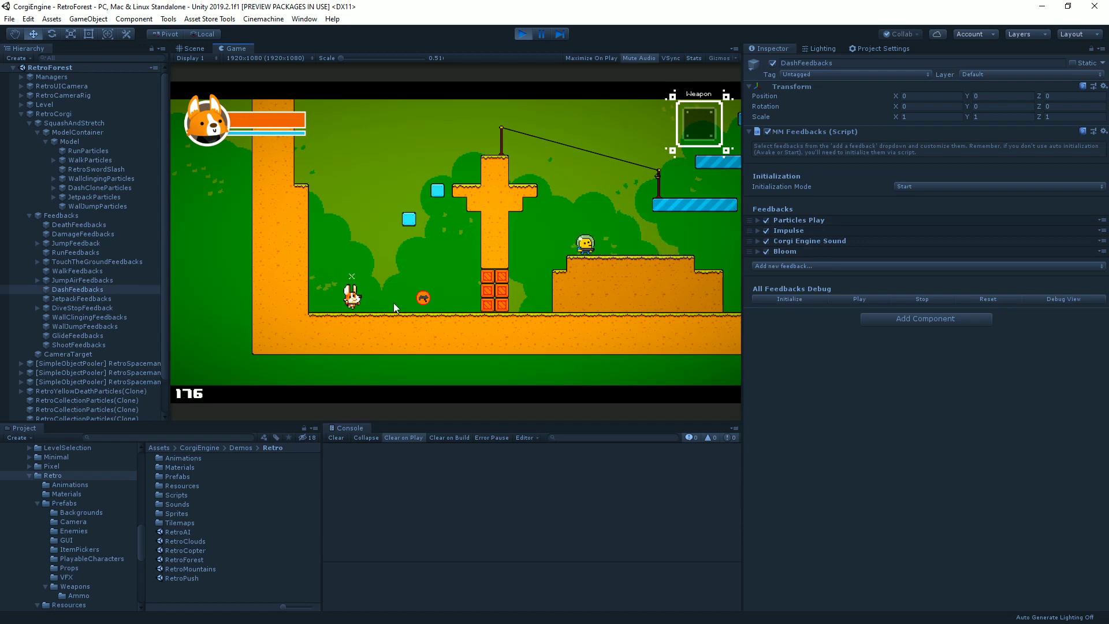
# Select RetroAppearingBlock (1) in the Scene view and collapse its Sprite Renderer and Animator to expose Appear Disappear
pyautogui.click(193, 50)
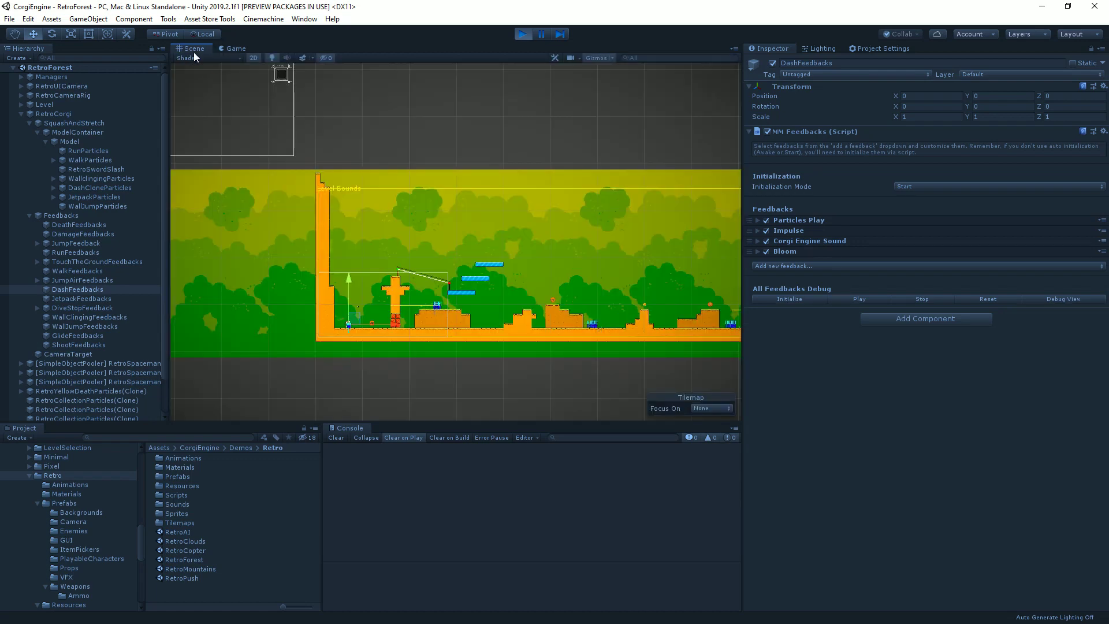
pyautogui.scroll(10, 362, 338)
pyautogui.scroll(-2, 353, 358)
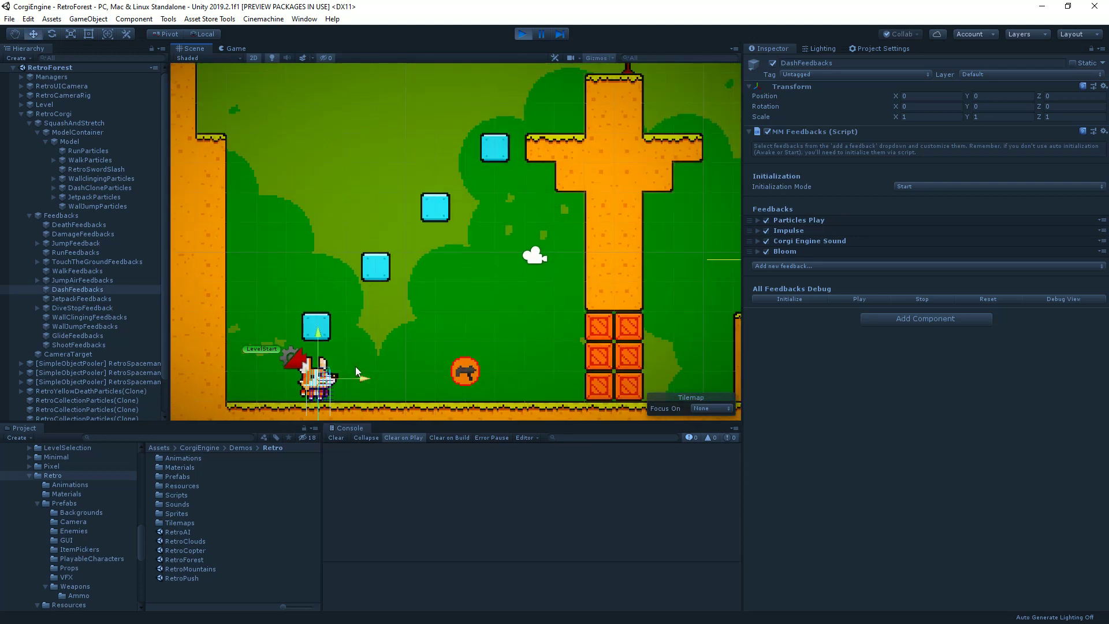
pyautogui.click(441, 209)
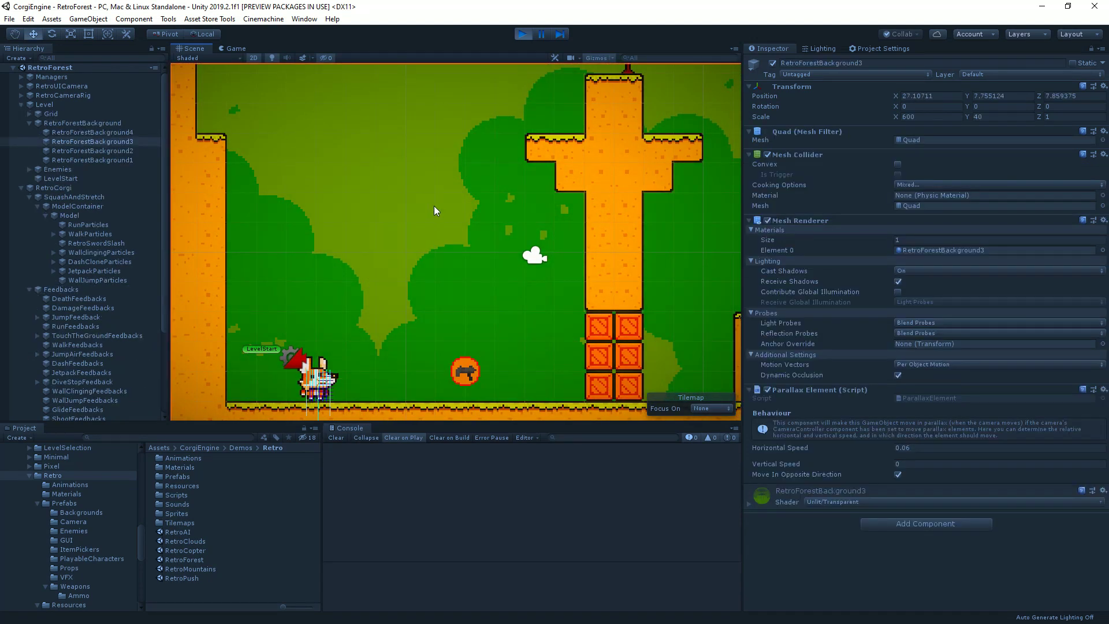
pyautogui.click(383, 271)
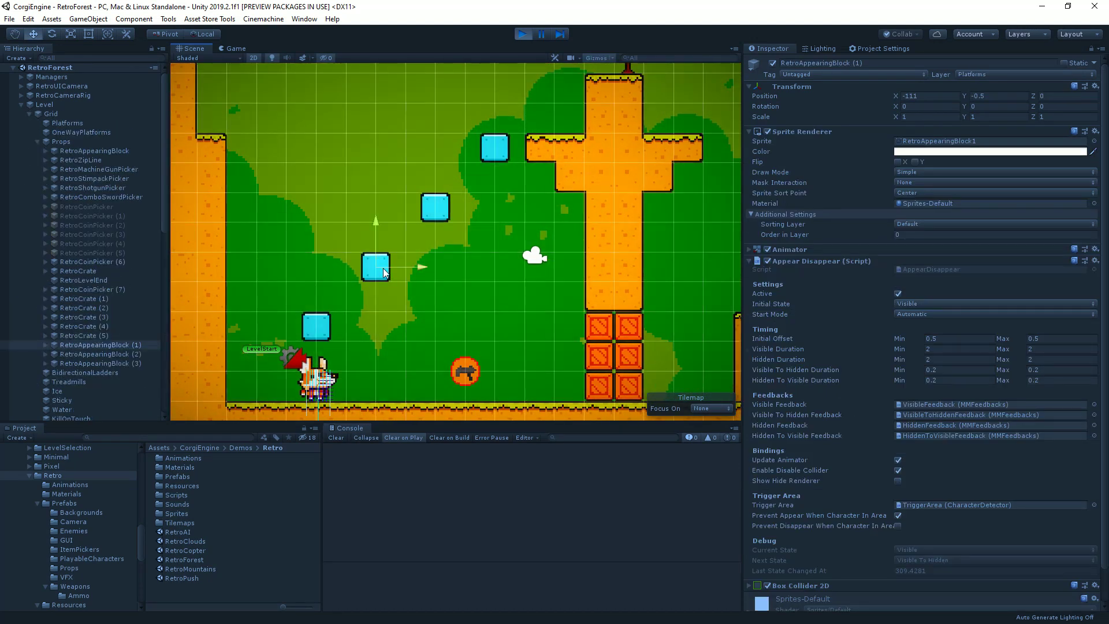
pyautogui.click(99, 347)
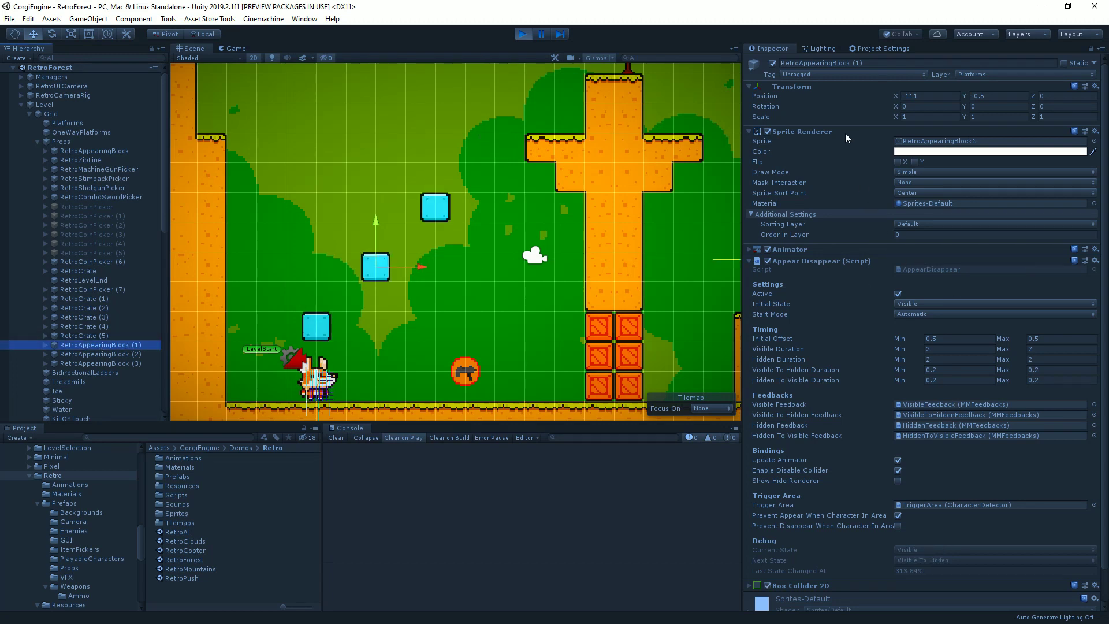
pyautogui.click(810, 129)
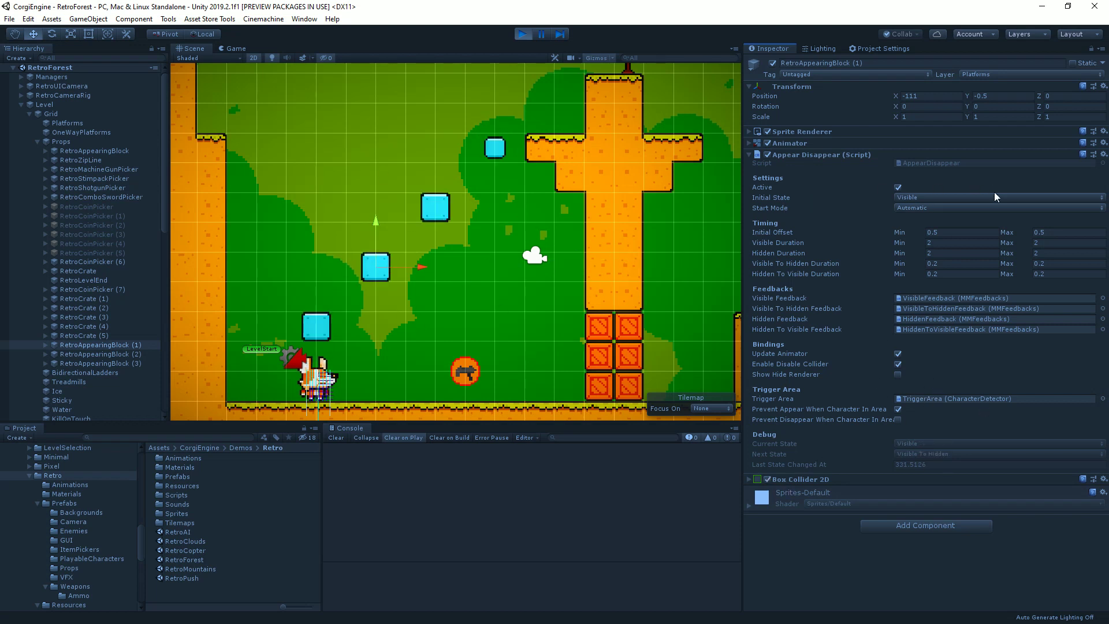
# Examine the Initial State and Start Mode options of the block's Appear Disappear script, keeping Visible and Automatic
pyautogui.click(917, 199)
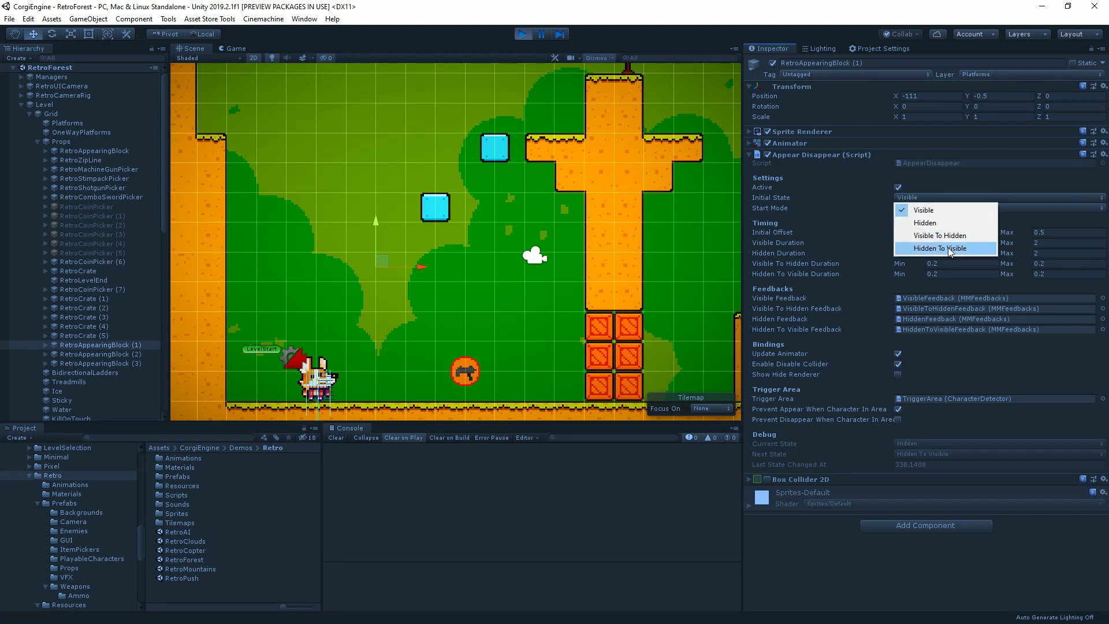
pyautogui.click(924, 197)
pyautogui.click(924, 209)
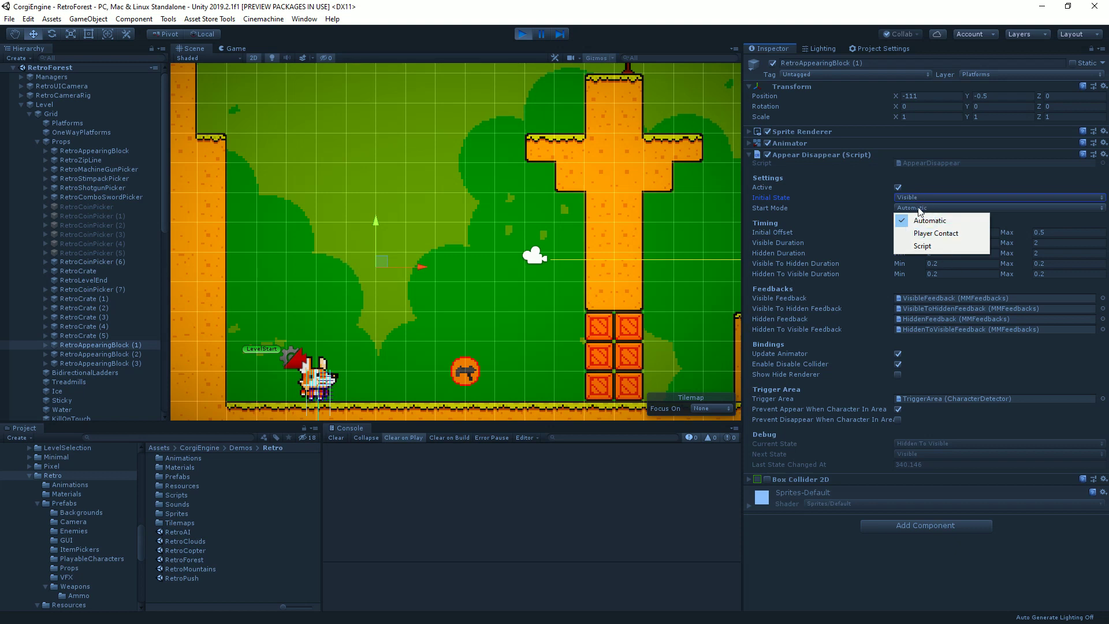
pyautogui.click(921, 210)
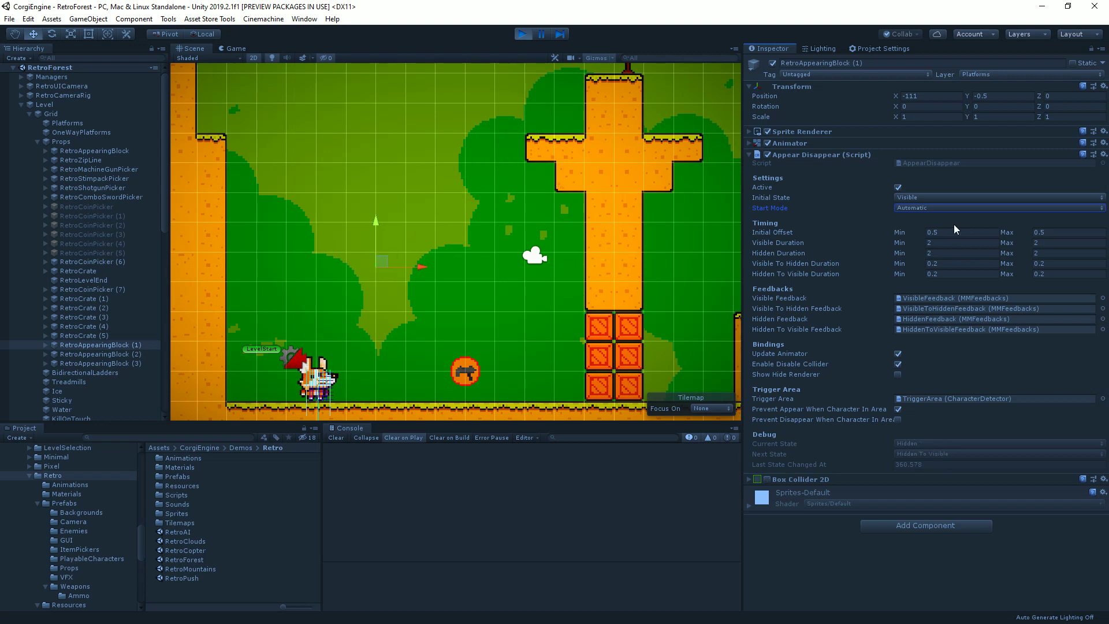
# Compare the Initial Offset timing of RetroAppearingBlock (1), (2) and (3) by selecting each block in turn
pyautogui.click(107, 354)
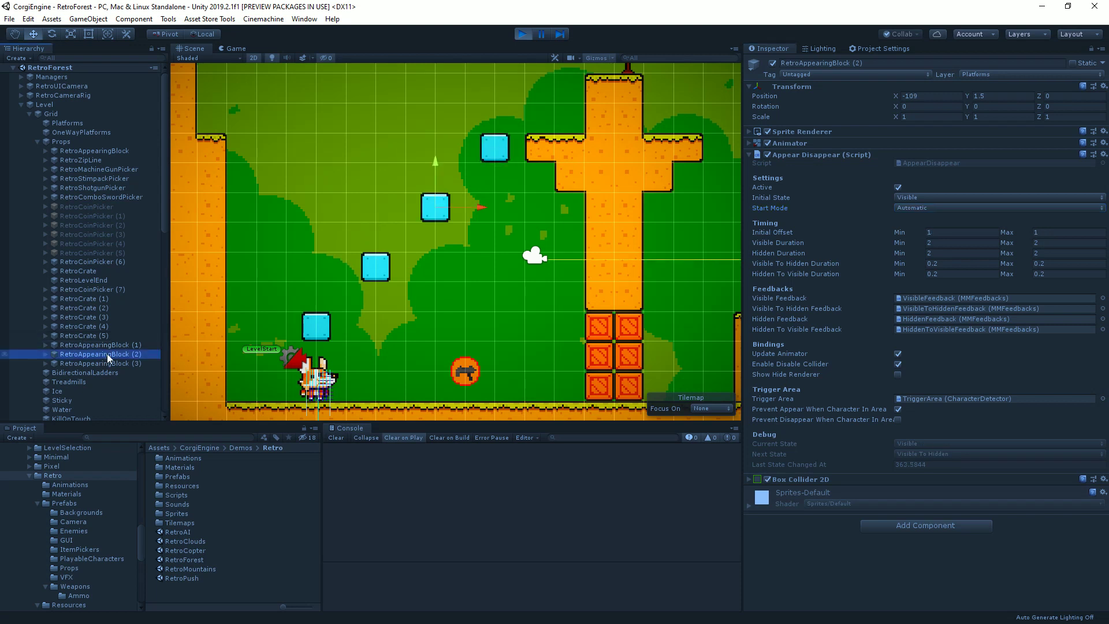
pyautogui.press('Up')
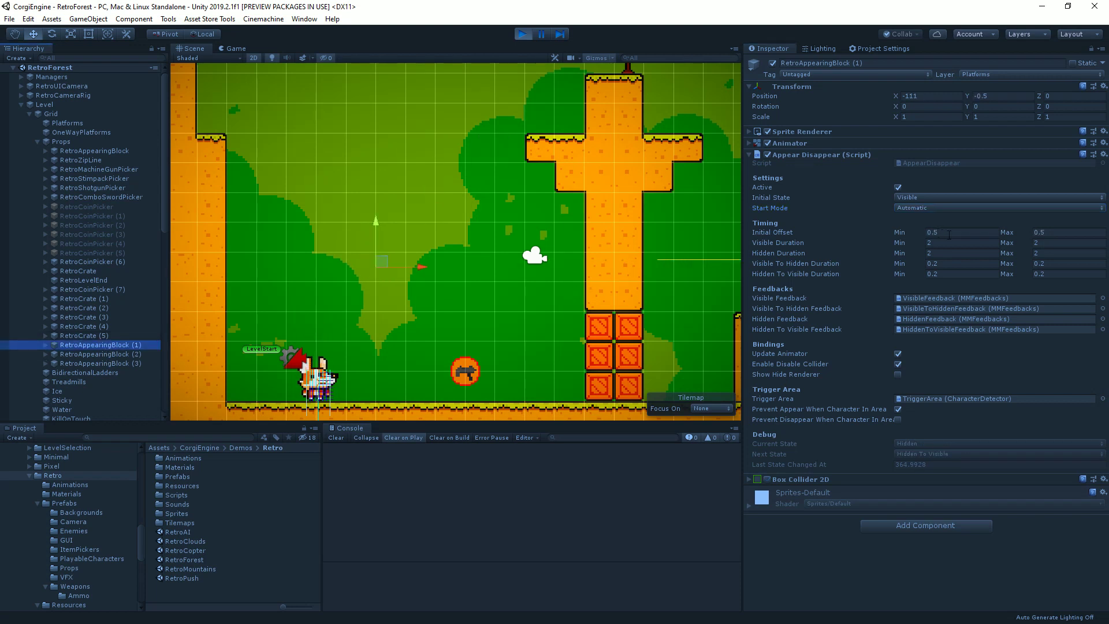
pyautogui.press('Down')
pyautogui.press('Down')
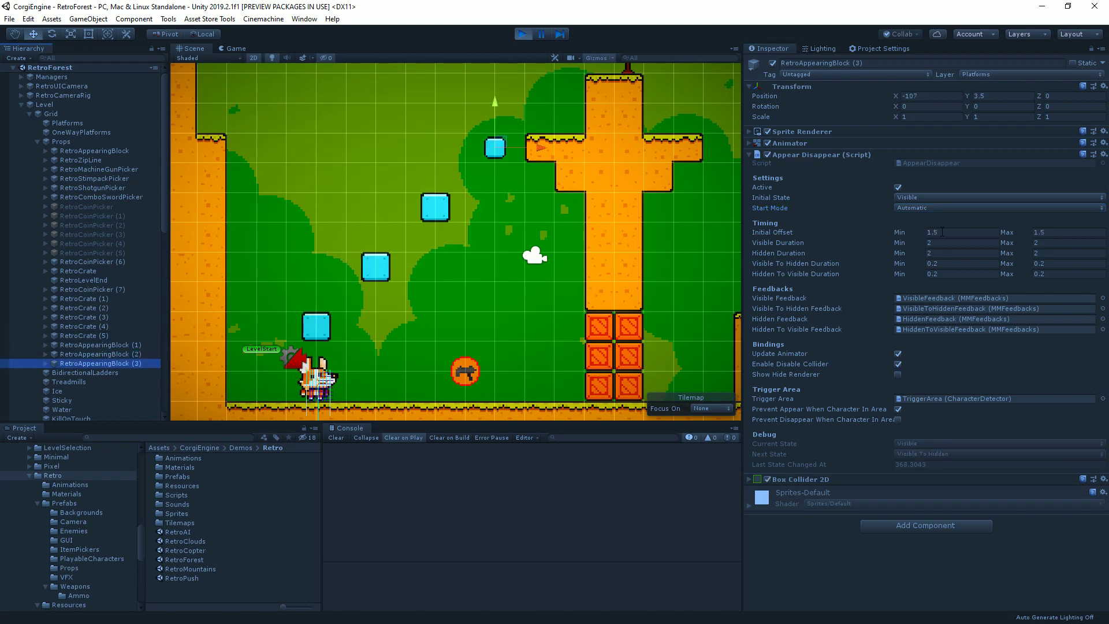
pyautogui.press('Up')
pyautogui.press('Down')
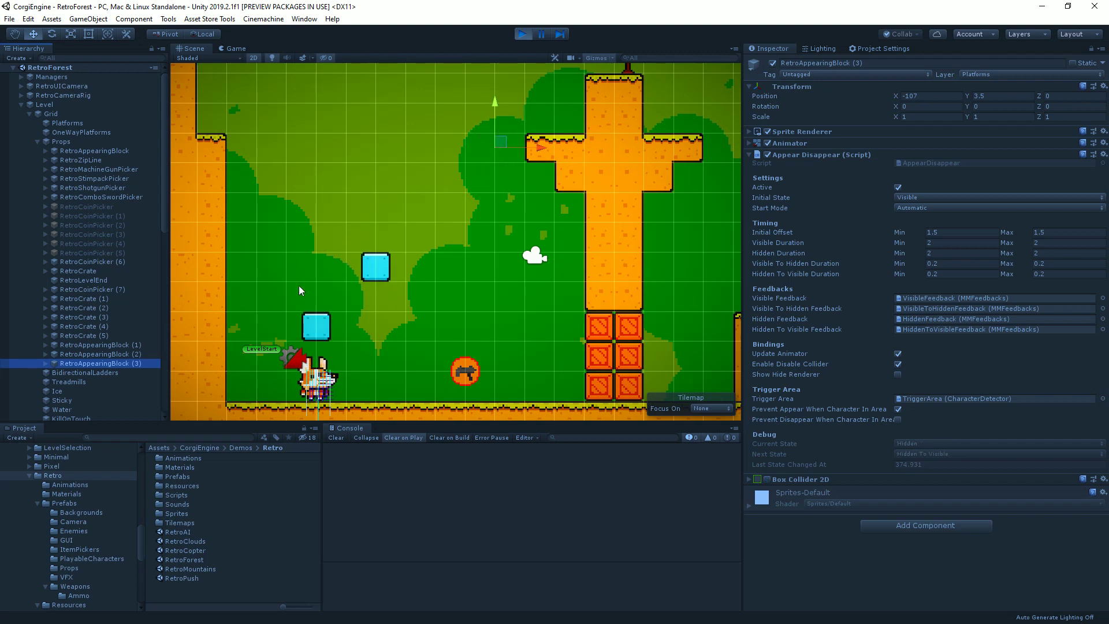
# Inspect RetroAppearingBlock (1)'s Visible Duration and open the TriggerArea object referenced by its Trigger Area setting
pyautogui.click(112, 345)
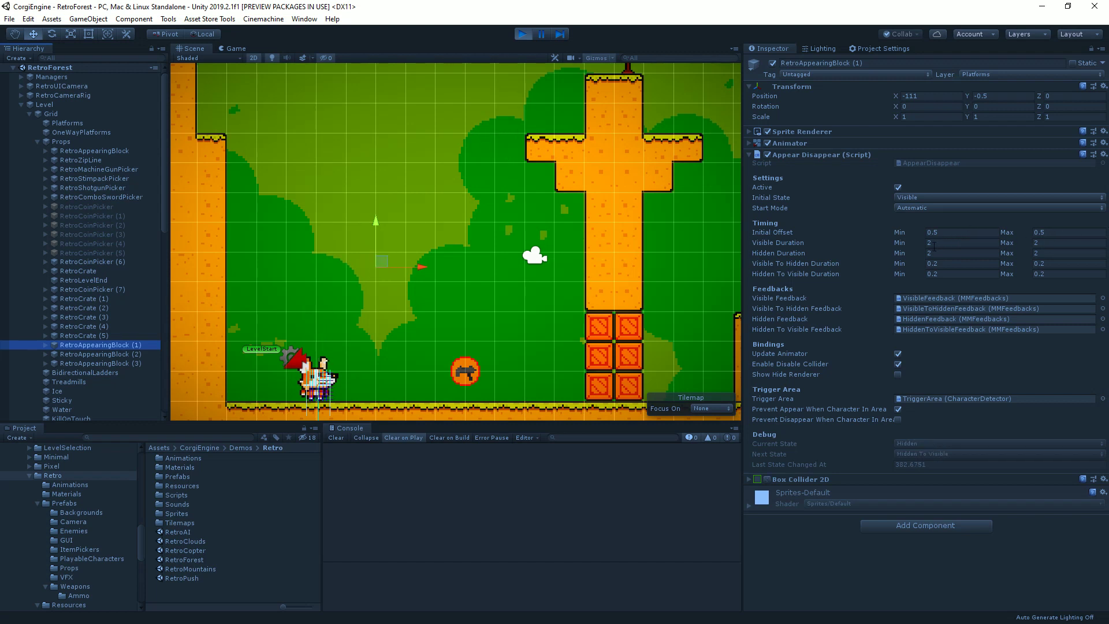
pyautogui.click(934, 244)
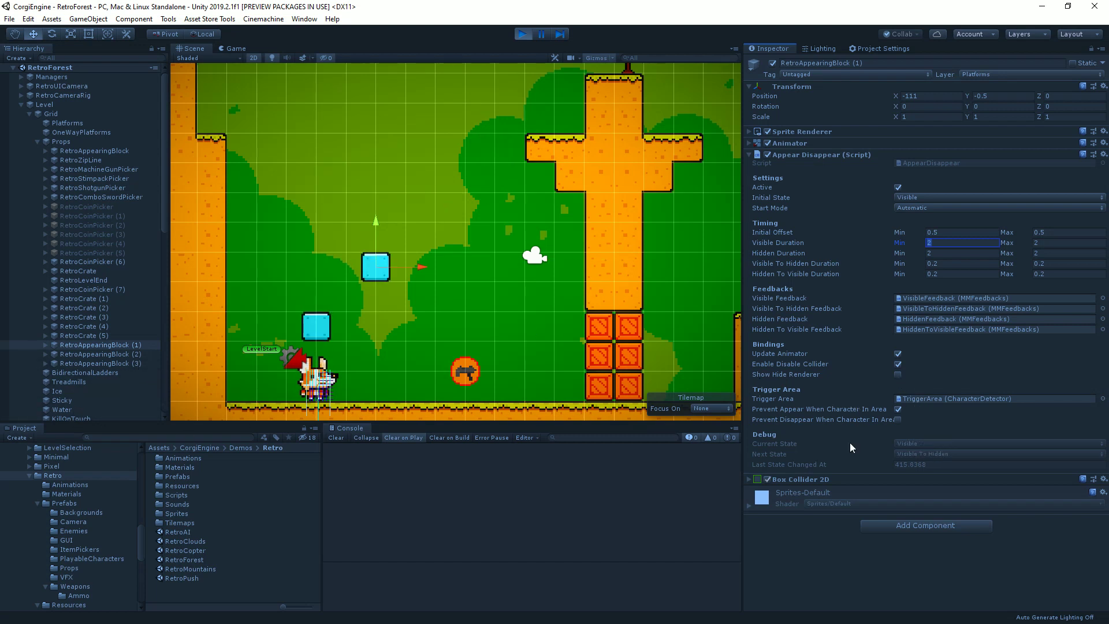
pyautogui.click(948, 399)
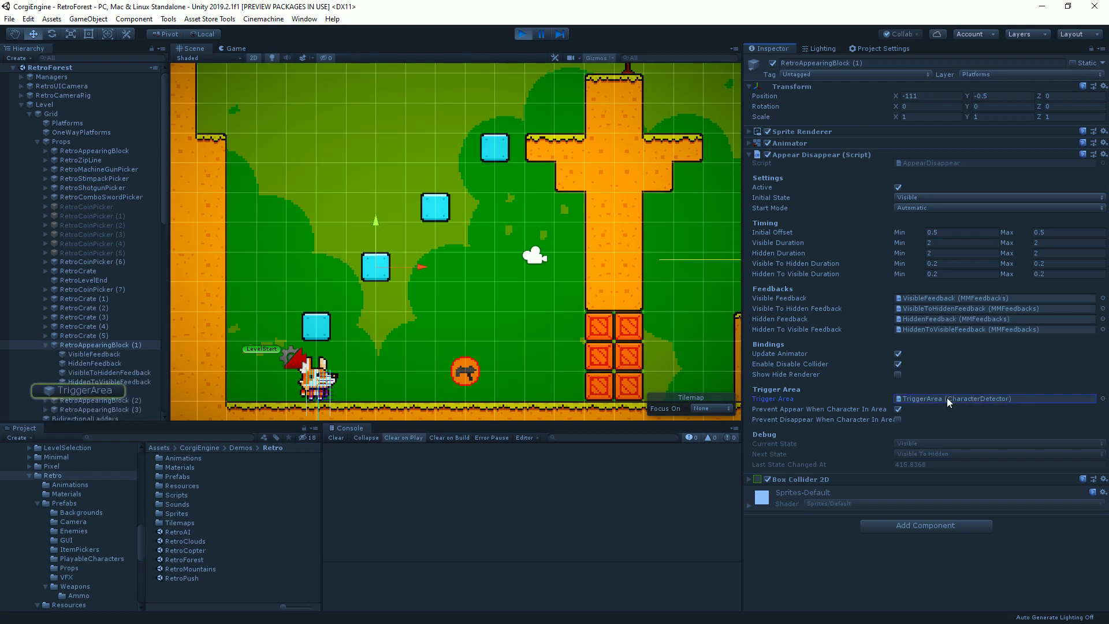
pyautogui.click(95, 393)
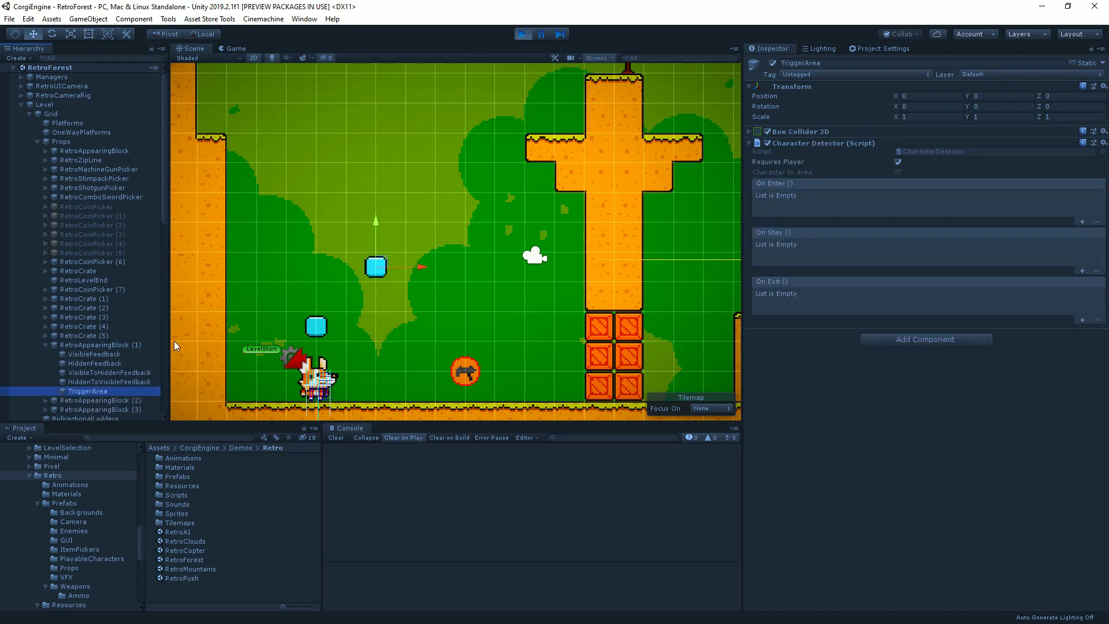
# Select RetroAppearingBlock, the lowest blue block above the character, in the Scene view
pyautogui.click(92, 299)
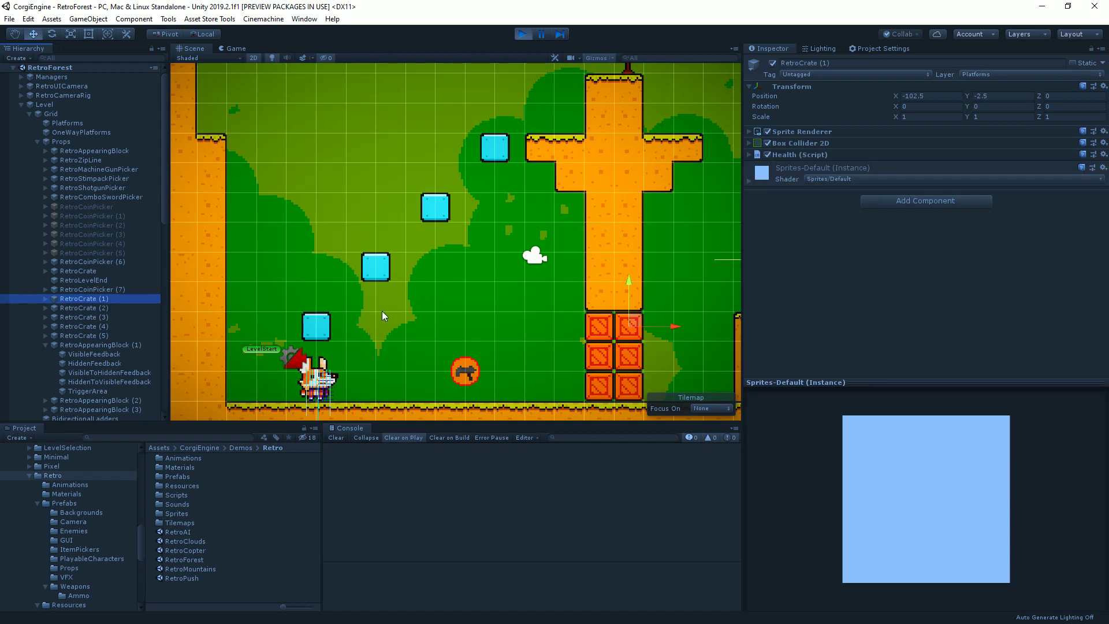
pyautogui.click(320, 323)
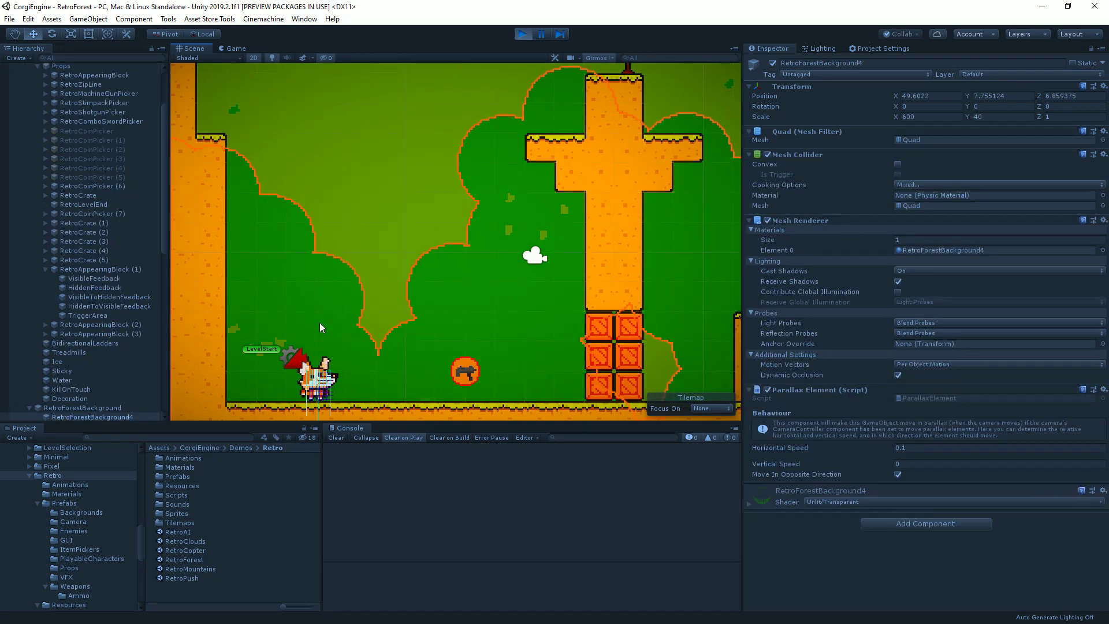
pyautogui.click(320, 323)
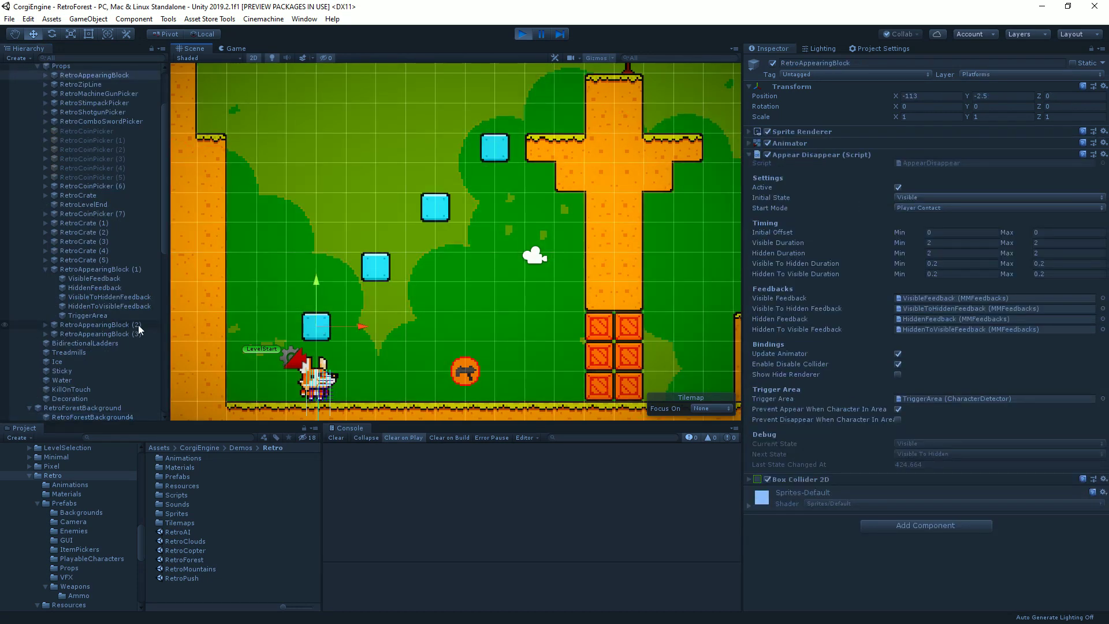
pyautogui.scroll(-3, 139, 330)
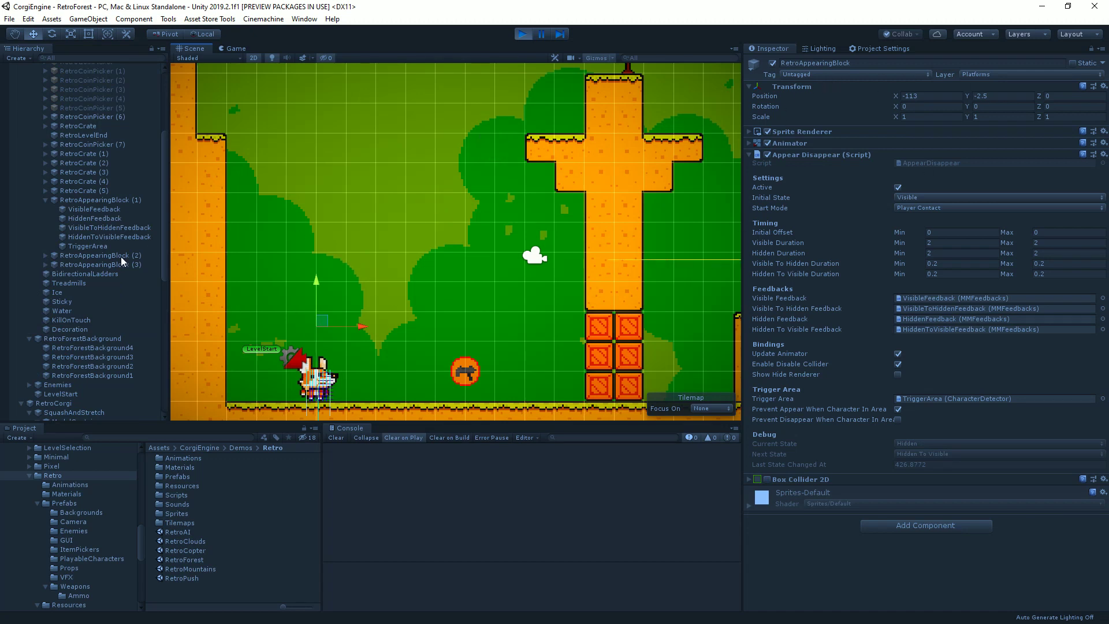
pyautogui.scroll(6, 117, 281)
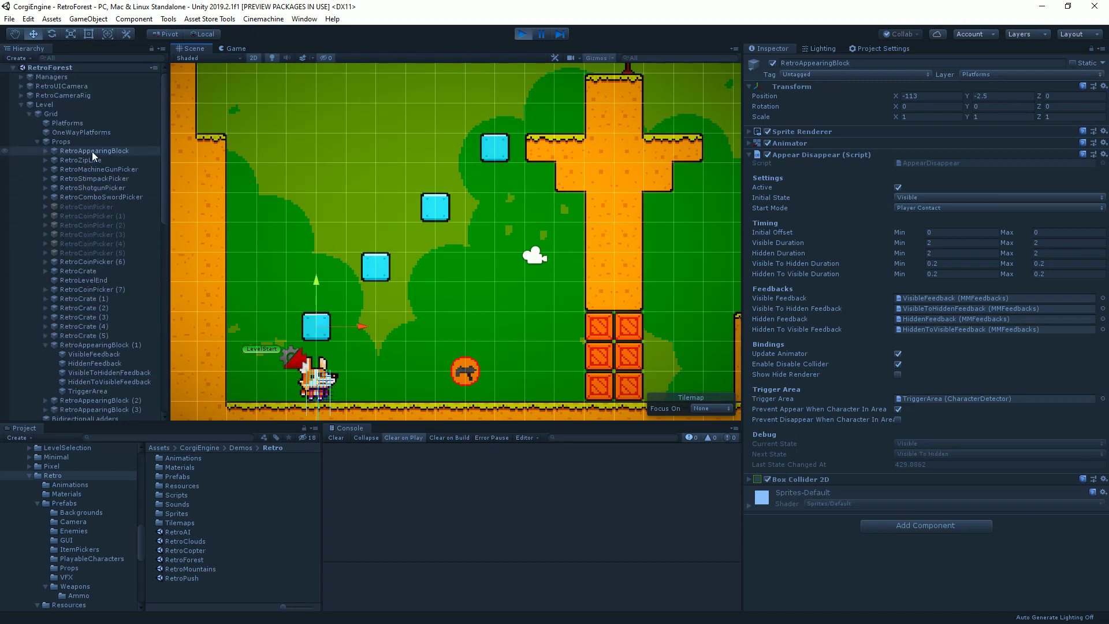
# Expand RetroAppearingBlock in the hierarchy and select its TriggerArea child
pyautogui.click(92, 152)
pyautogui.press('Right')
pyautogui.press('Down')
pyautogui.press('Down')
pyautogui.press('Down')
pyautogui.press('Down')
pyautogui.press('Down')
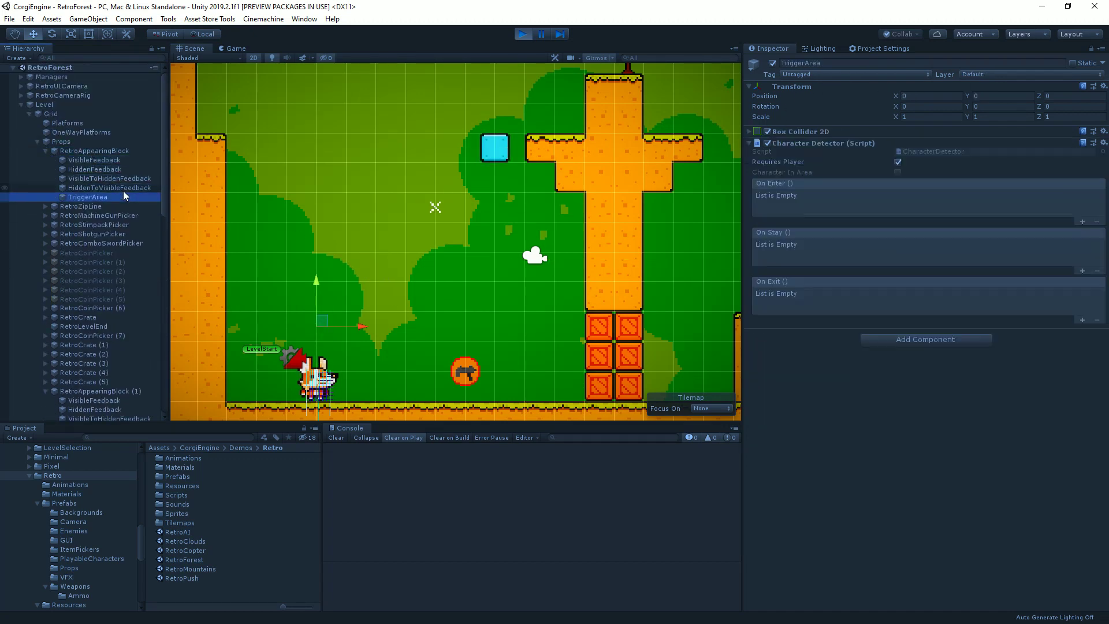
# Expand TriggerArea's Box Collider 2D and examine the trigger zone around the block together with the Character Detector settings
pyautogui.click(792, 132)
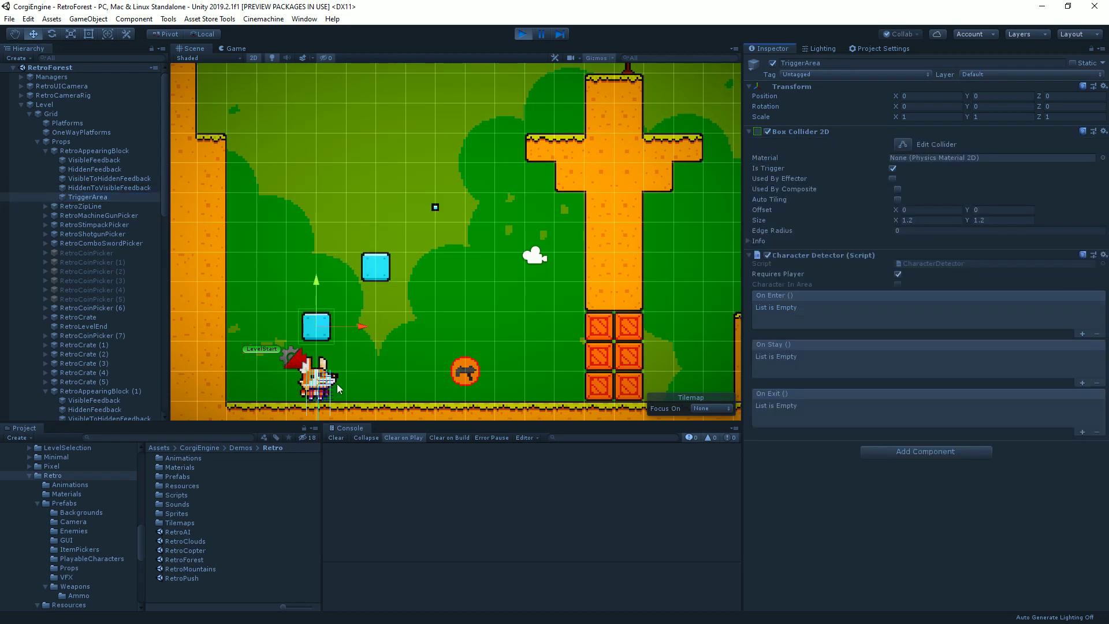
pyautogui.scroll(1, 325, 330)
pyautogui.scroll(2, 325, 330)
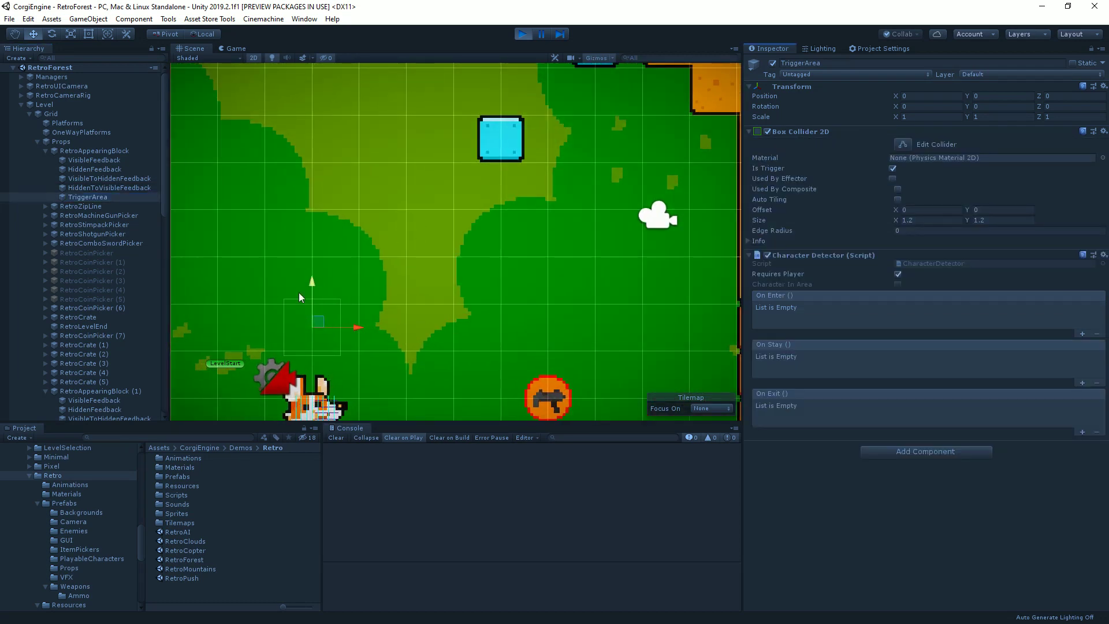
pyautogui.scroll(-3, 400, 309)
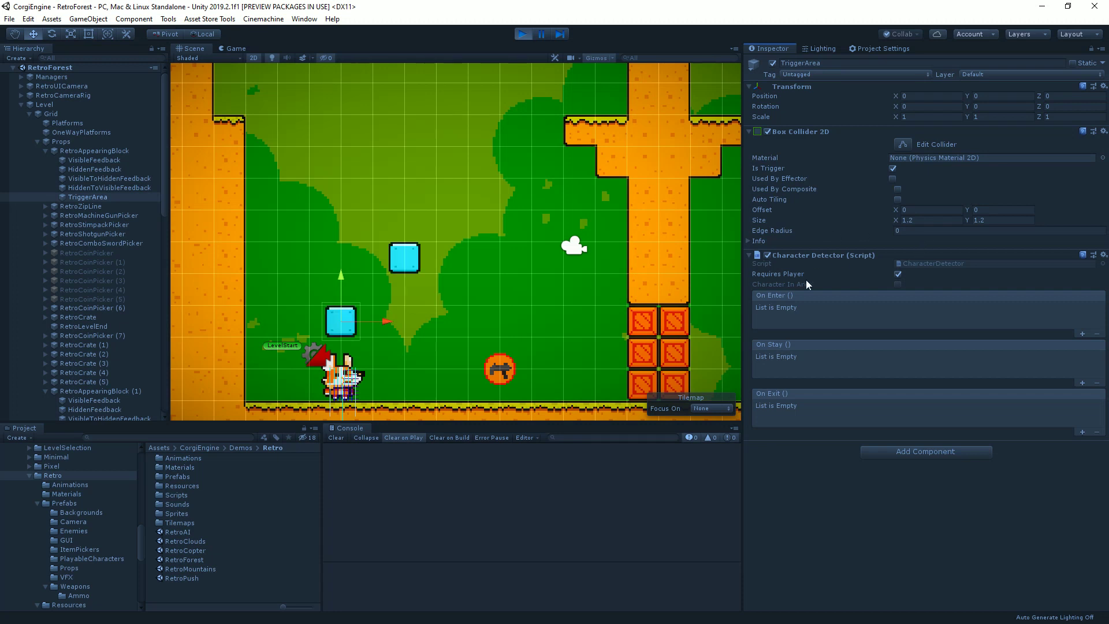
# Check RetroAppearingBlock's Start Mode in its Appear Disappear script, and restart play mode in the RetroForest scene
pyautogui.click(89, 153)
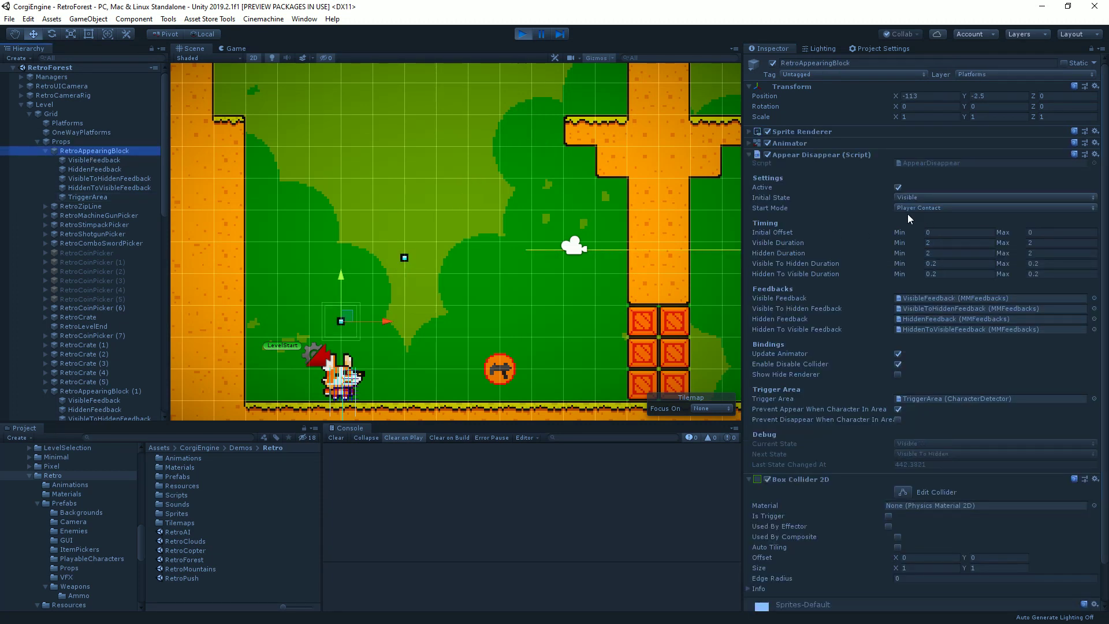
pyautogui.click(524, 35)
pyautogui.click(525, 36)
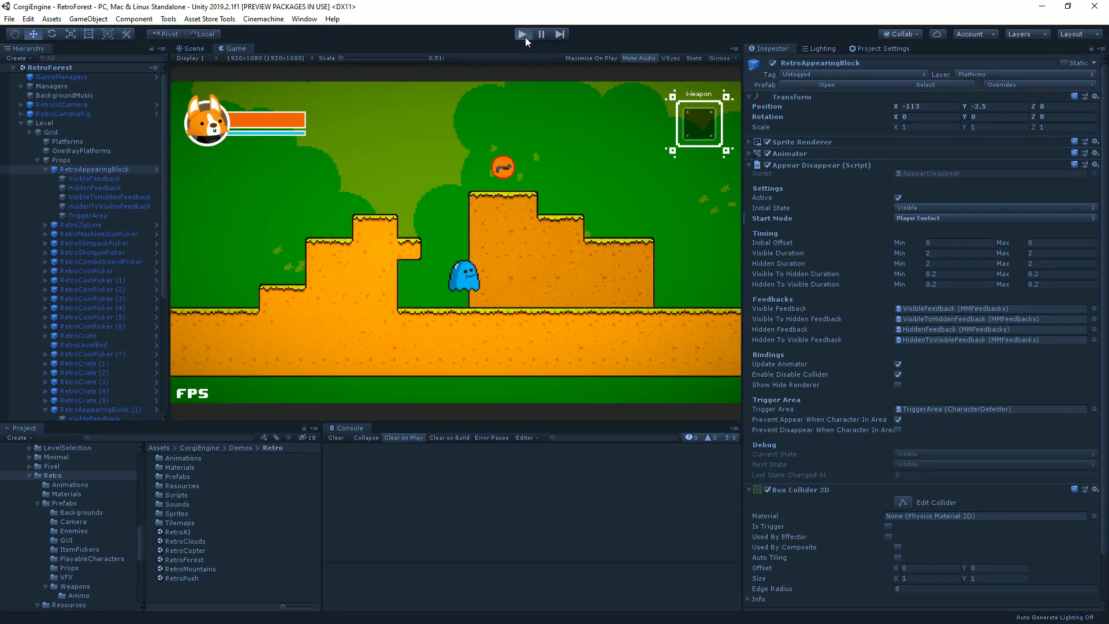
pyautogui.click(526, 38)
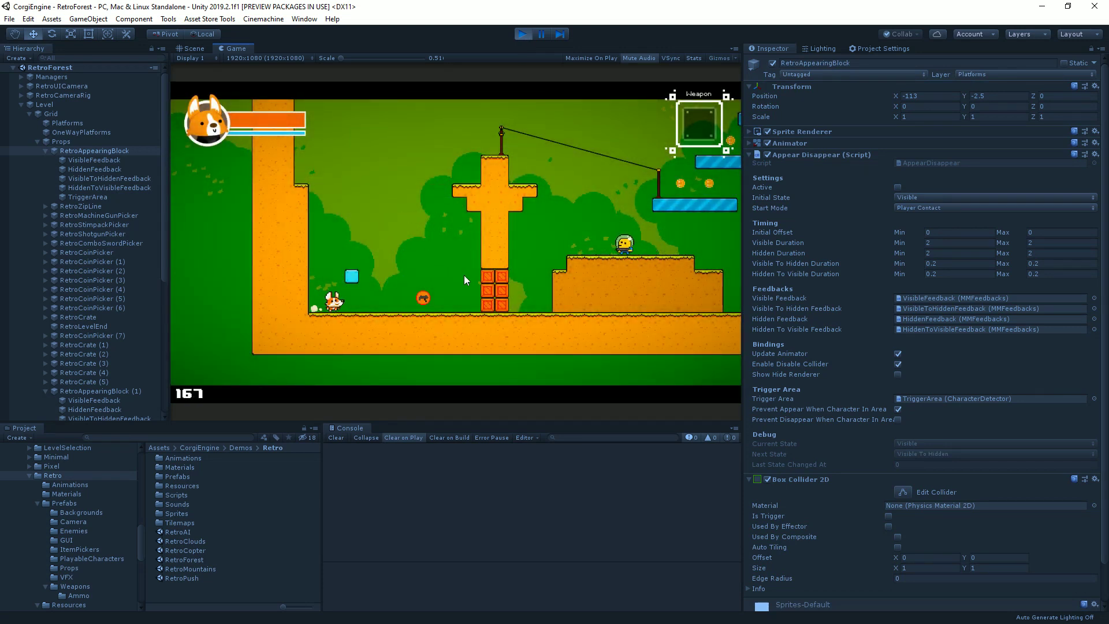
# Test the Player Contact start by making the RetroCorgi move and jump around the lowest appearing block
pyautogui.press('Left')
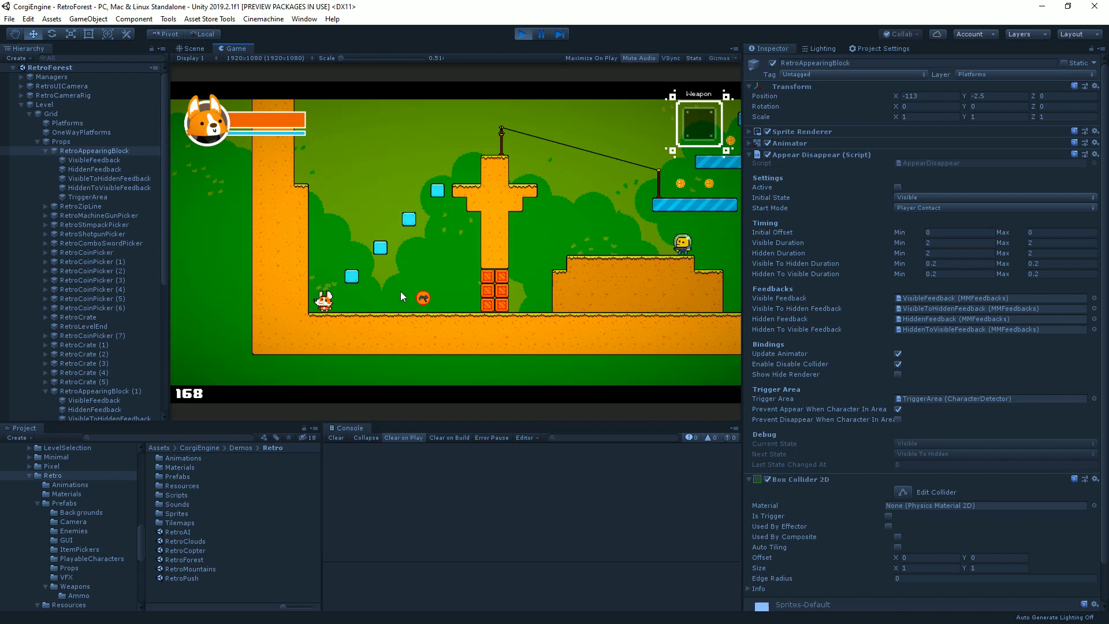
pyautogui.press('space')
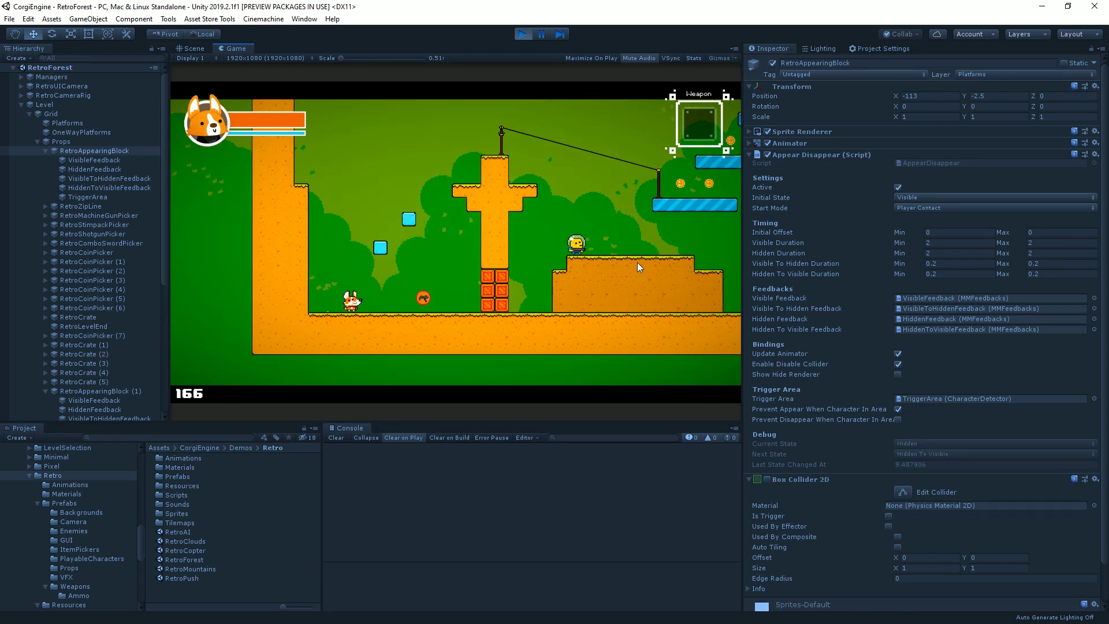
pyautogui.press('Left')
pyautogui.press('space')
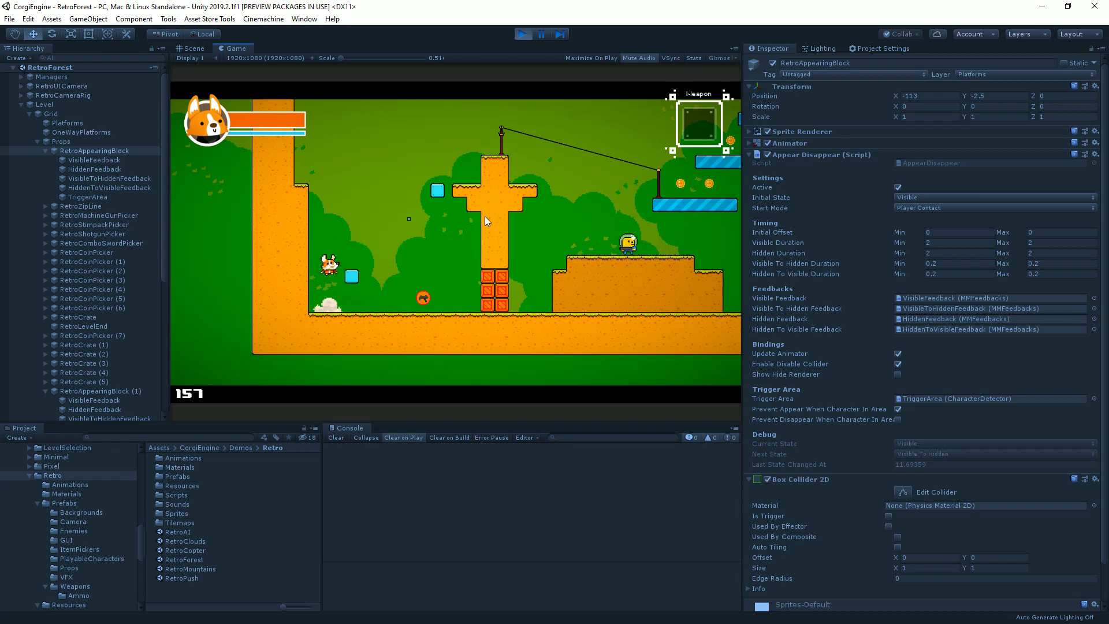
pyautogui.press('Right')
pyautogui.press('space')
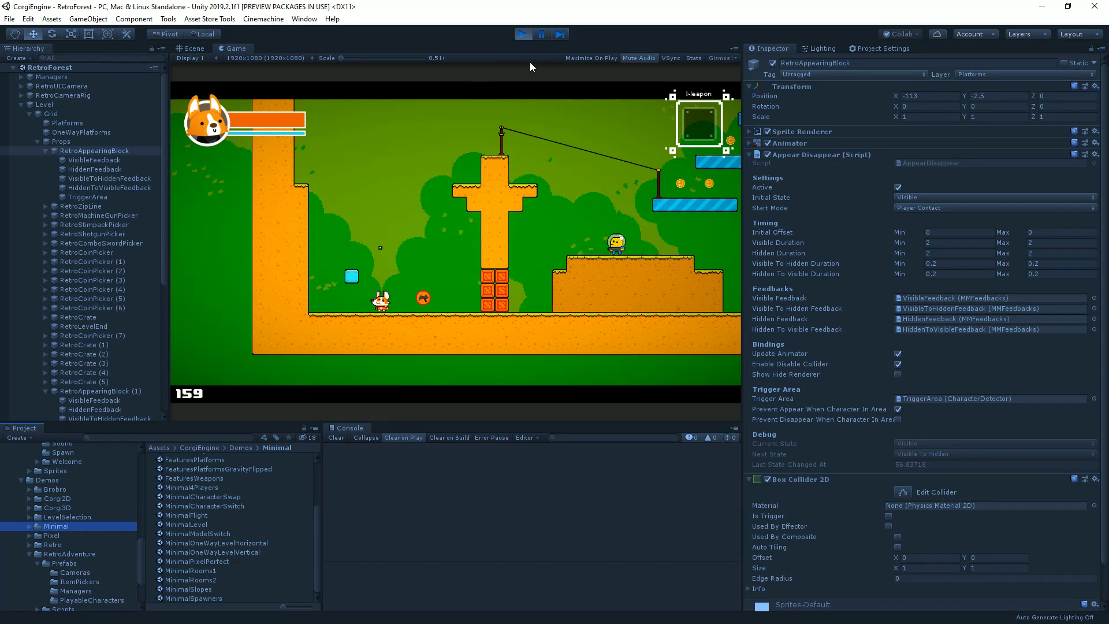
# Stop play mode, open the MinimalRooms1 scene from the Minimal demos folder and run it
pyautogui.click(521, 34)
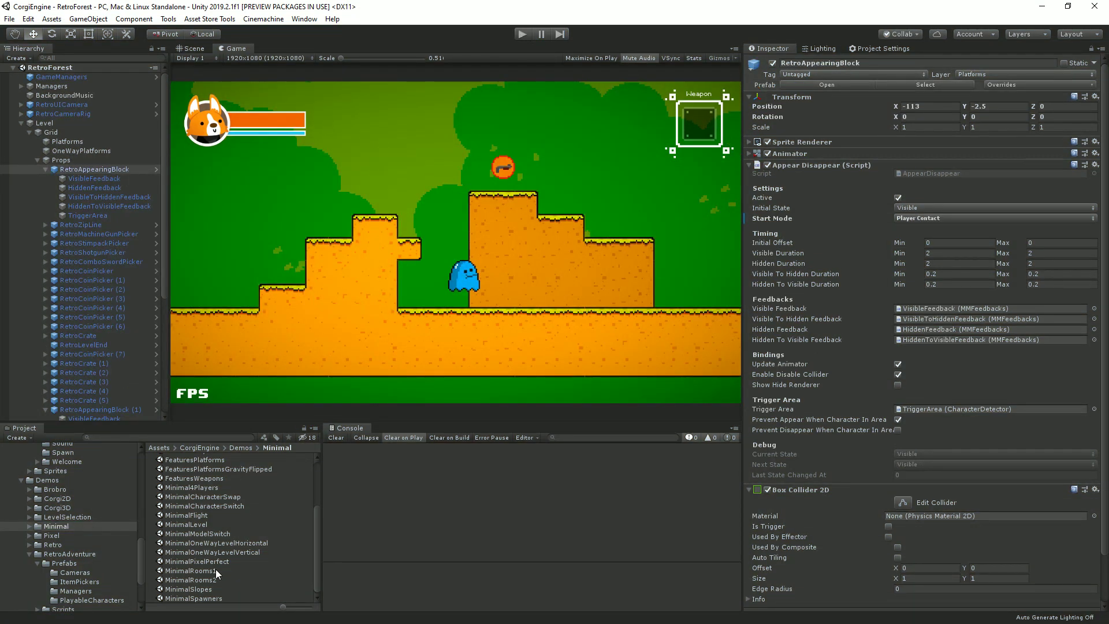
pyautogui.doubleClick(191, 570)
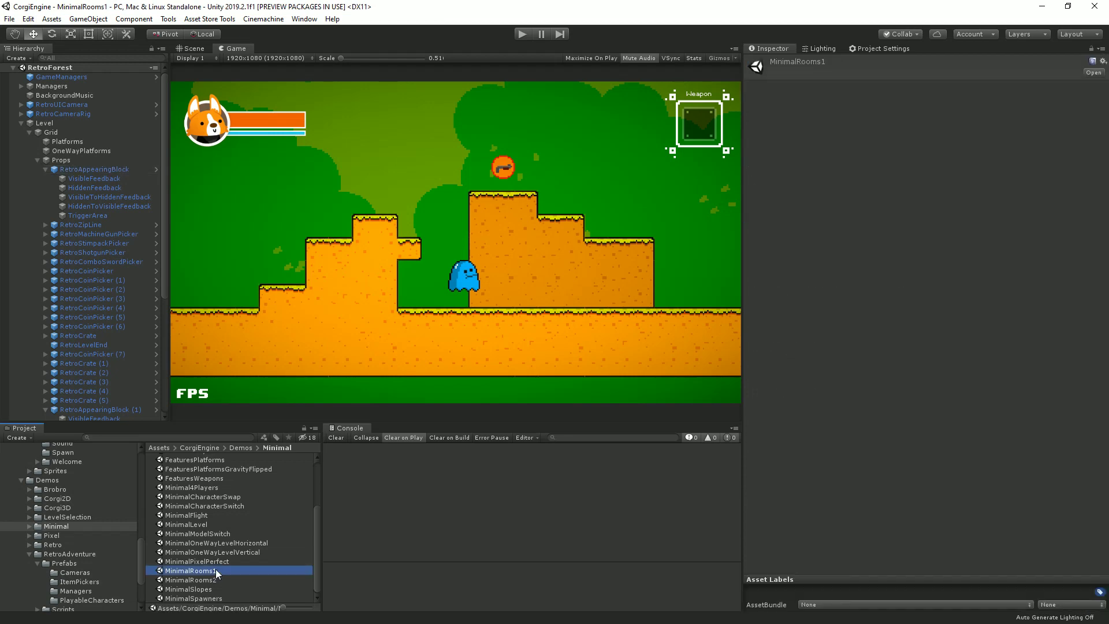
pyautogui.click(522, 33)
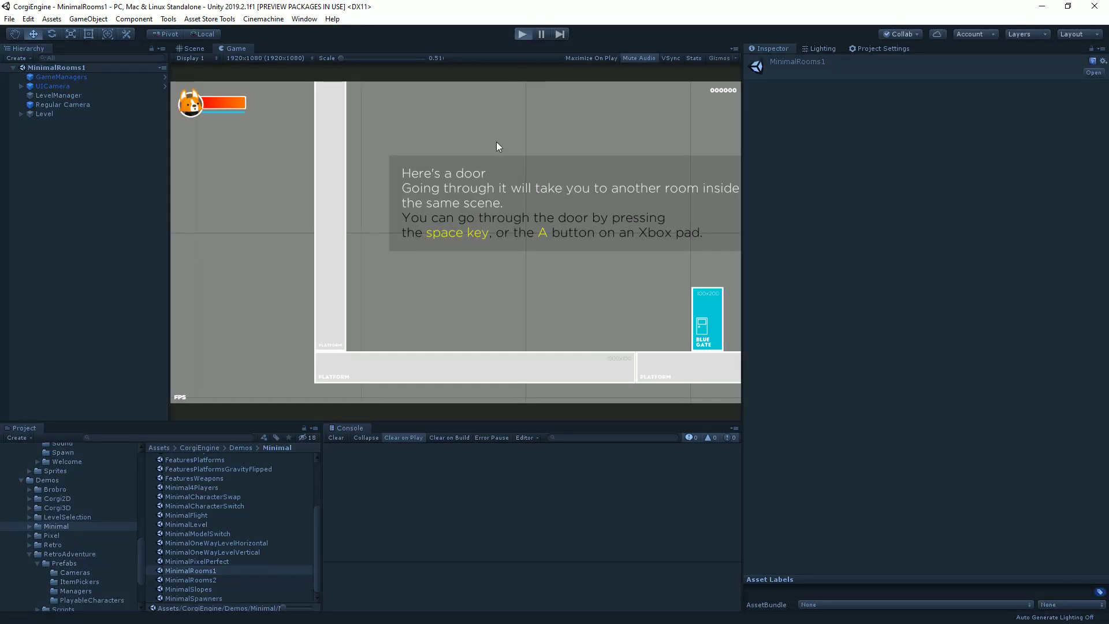
# Walk the Rectangle character to the blue gate and go through it to see the round fade transition
pyautogui.press('Right')
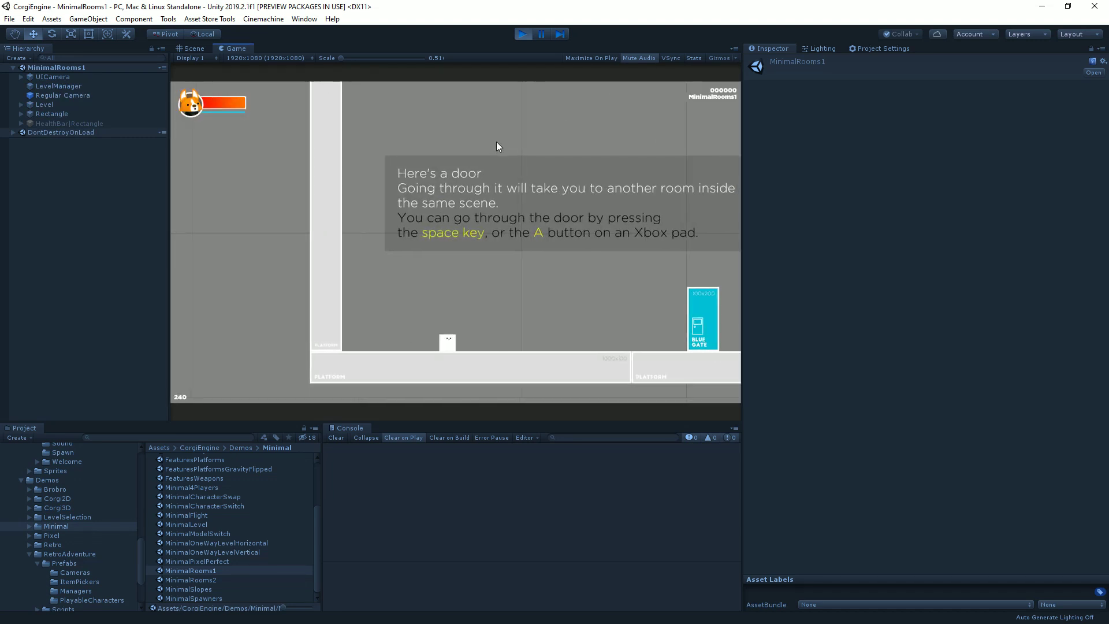
pyautogui.press('Left')
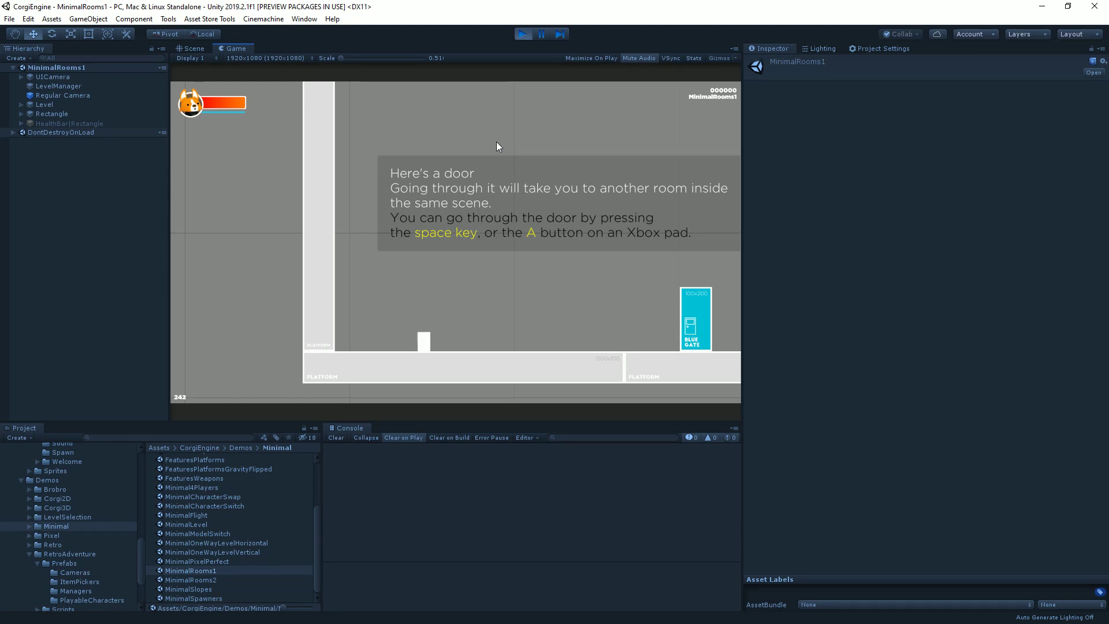
pyautogui.press('Right')
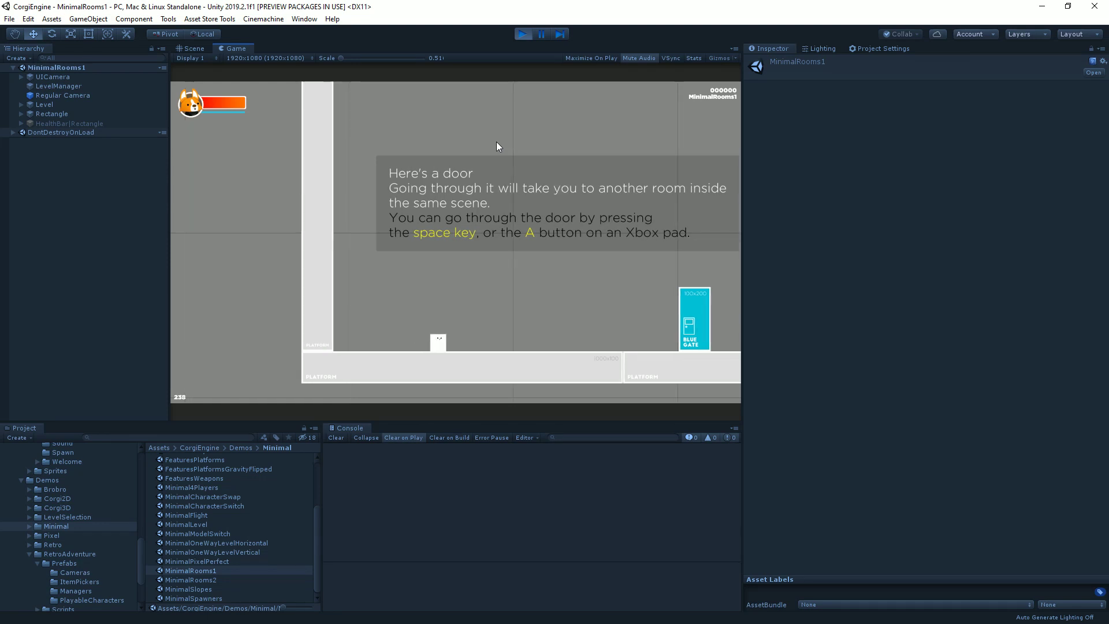
pyautogui.press('space')
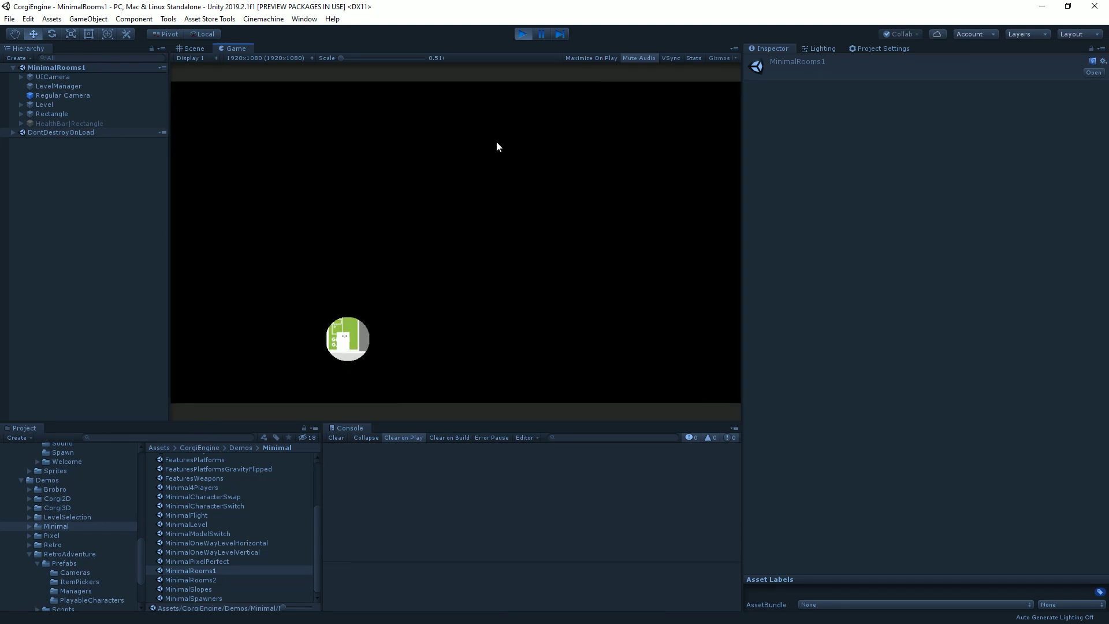
# Explore the second room toward the next-level doors, return through the green gate and walk away from the blue gate
pyautogui.press('Right')
pyautogui.press('Left')
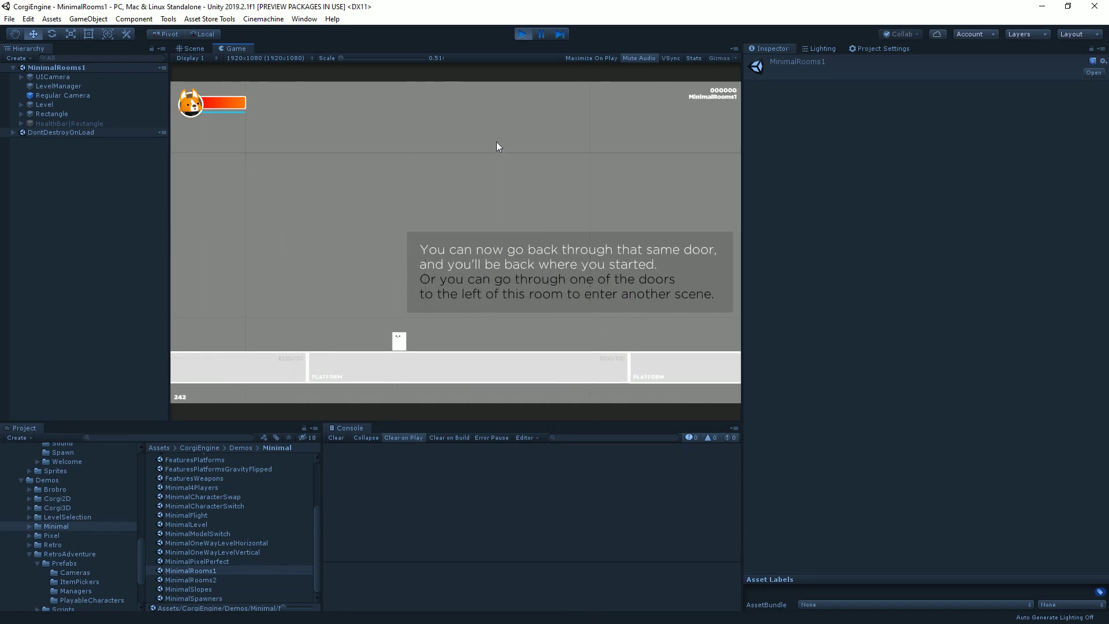
pyautogui.press('Right')
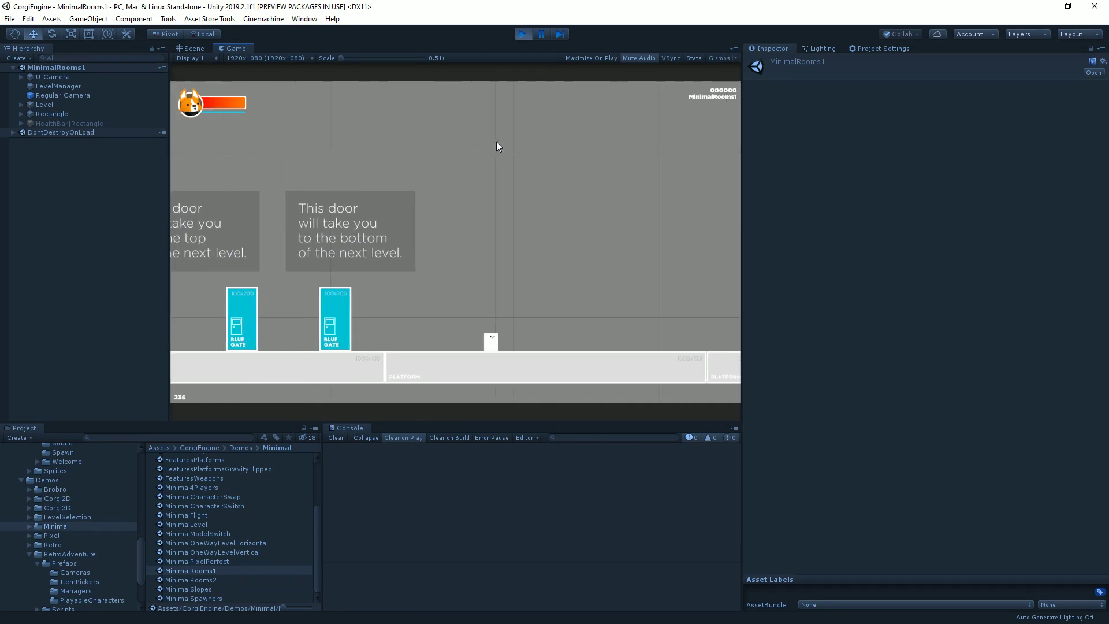
pyautogui.press('Right')
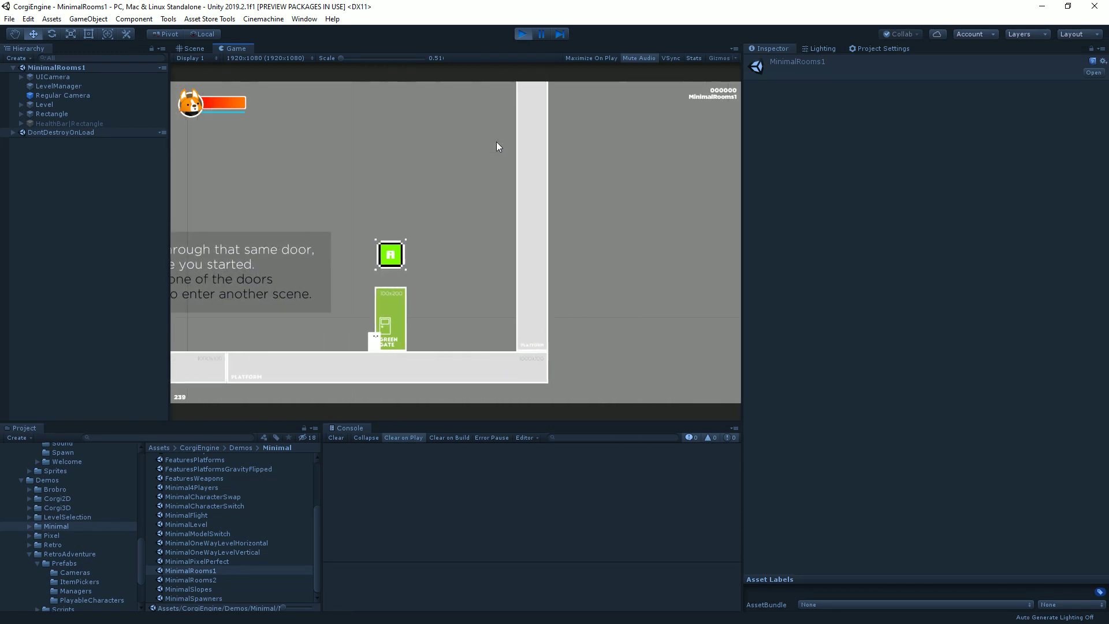
pyautogui.press('space')
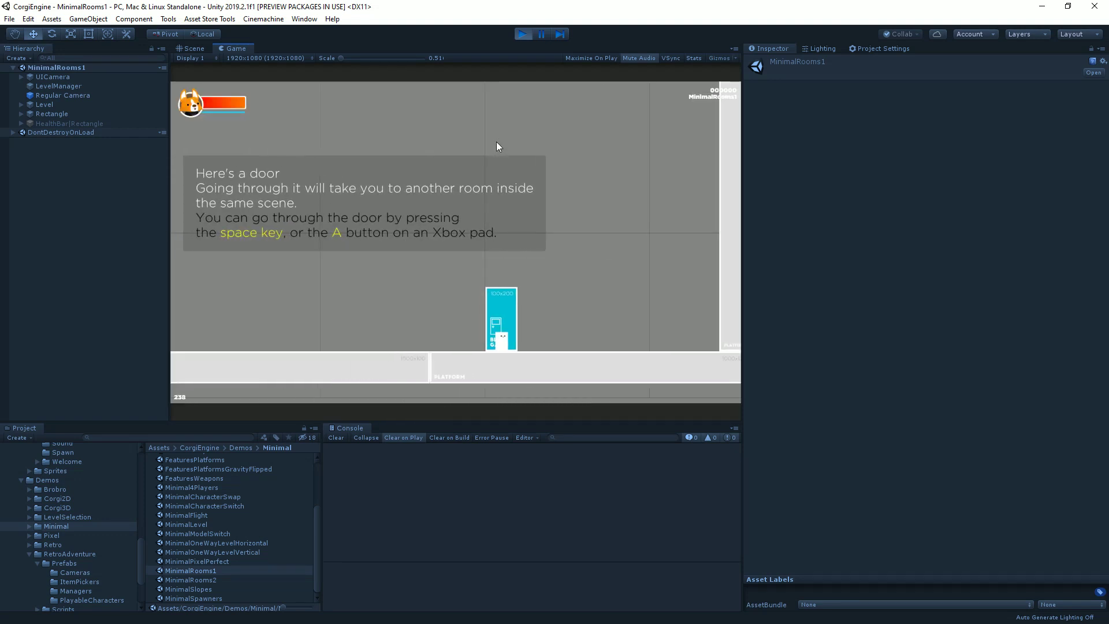
pyautogui.press('Left')
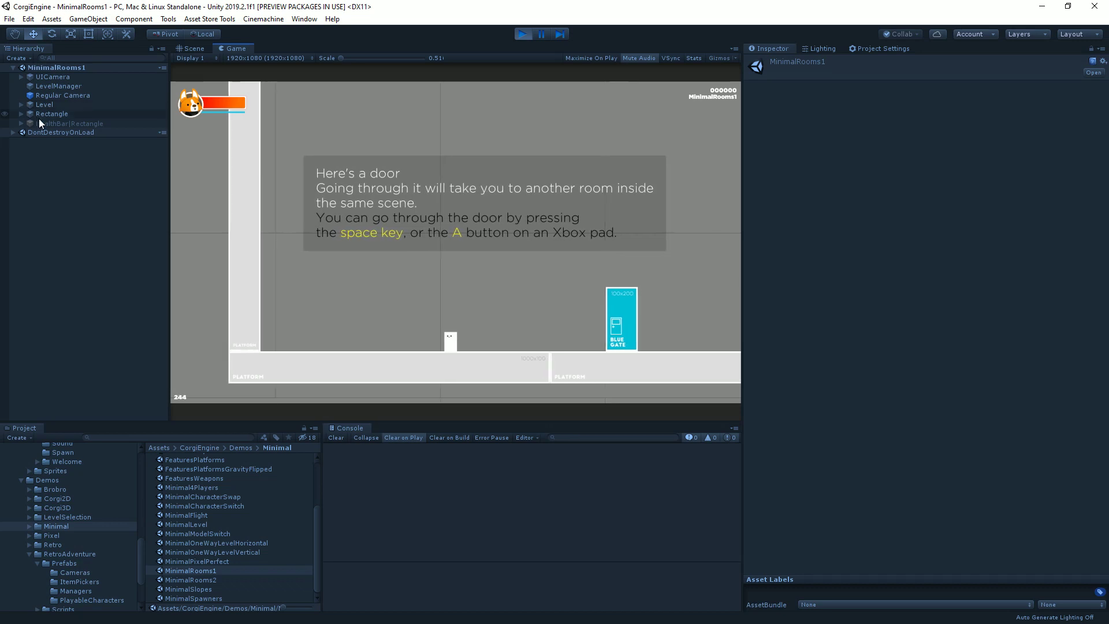
# Expand UICamera and its Canvas, and compare the settings of the MMFaderRound and Fader objects
pyautogui.click(20, 77)
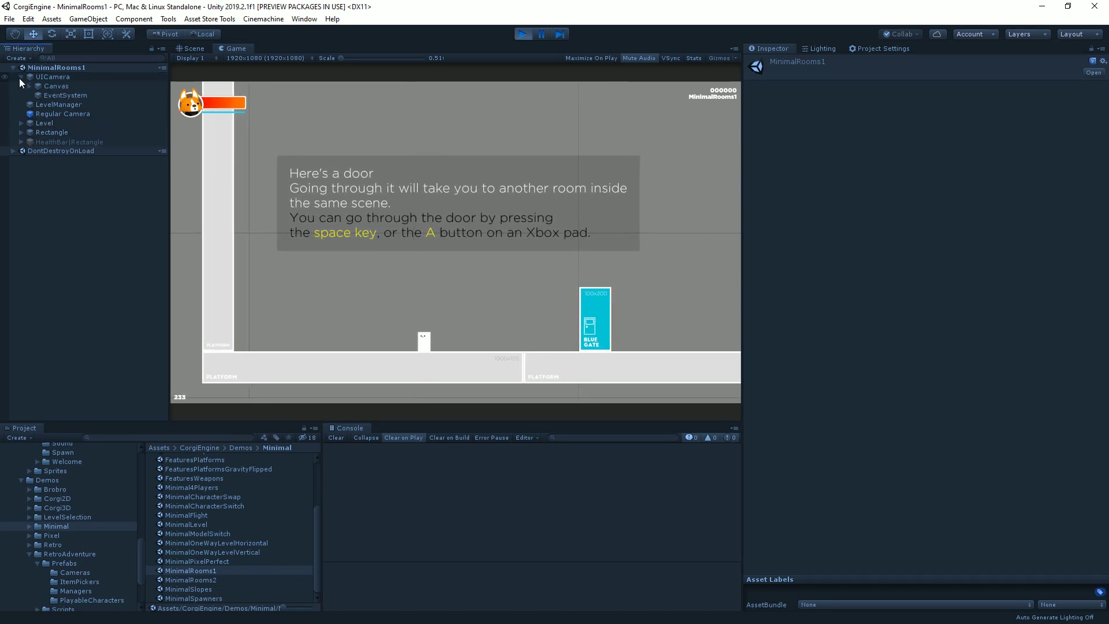
pyautogui.click(28, 87)
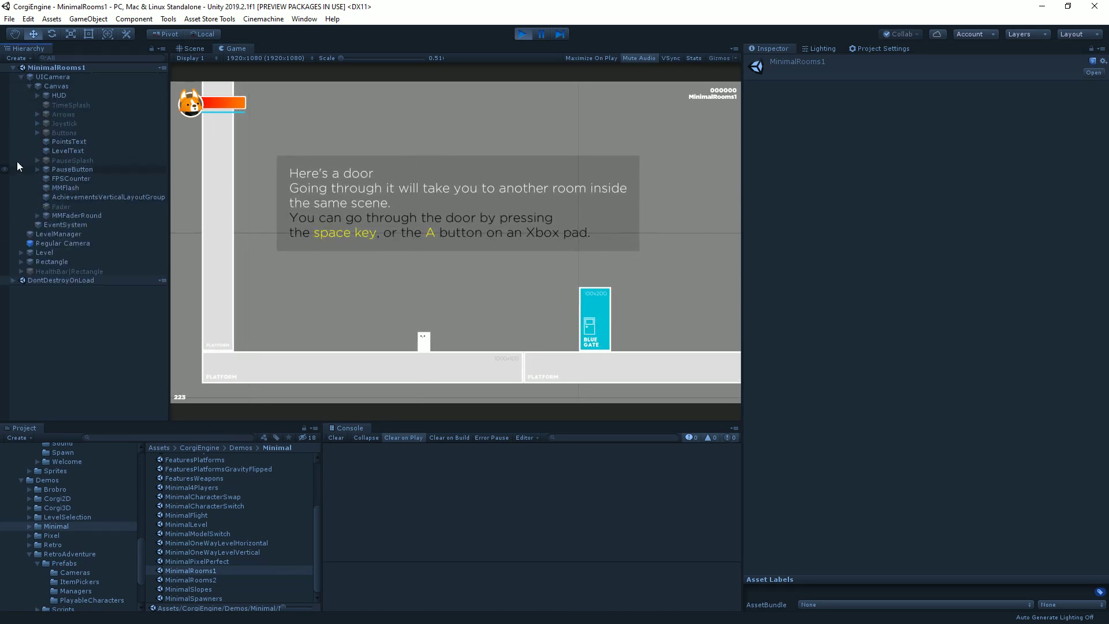
pyautogui.click(95, 217)
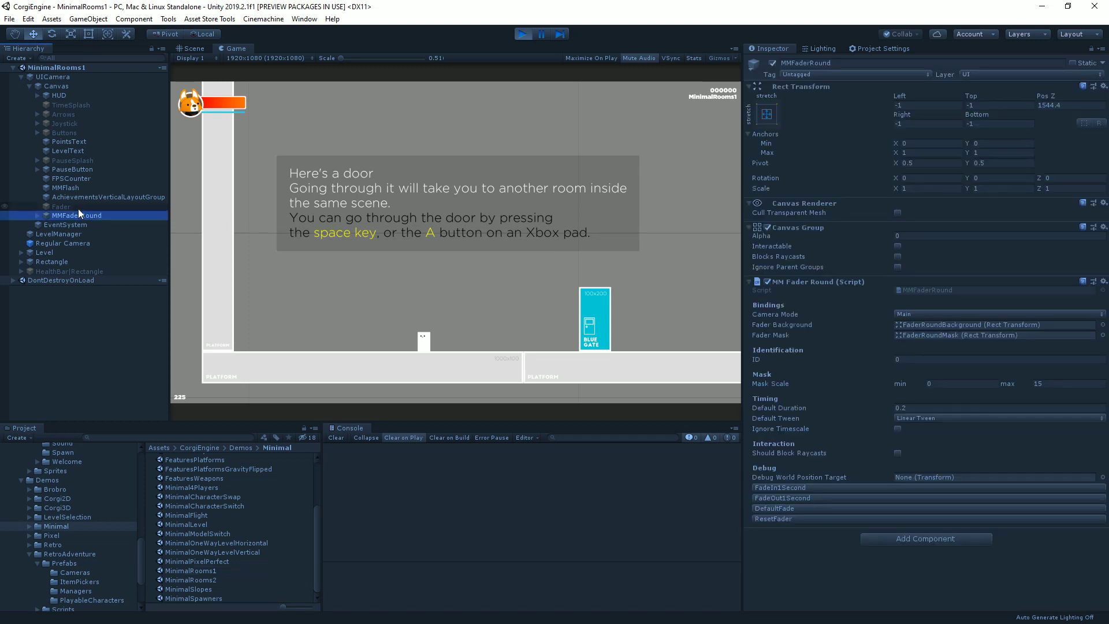
pyautogui.click(78, 208)
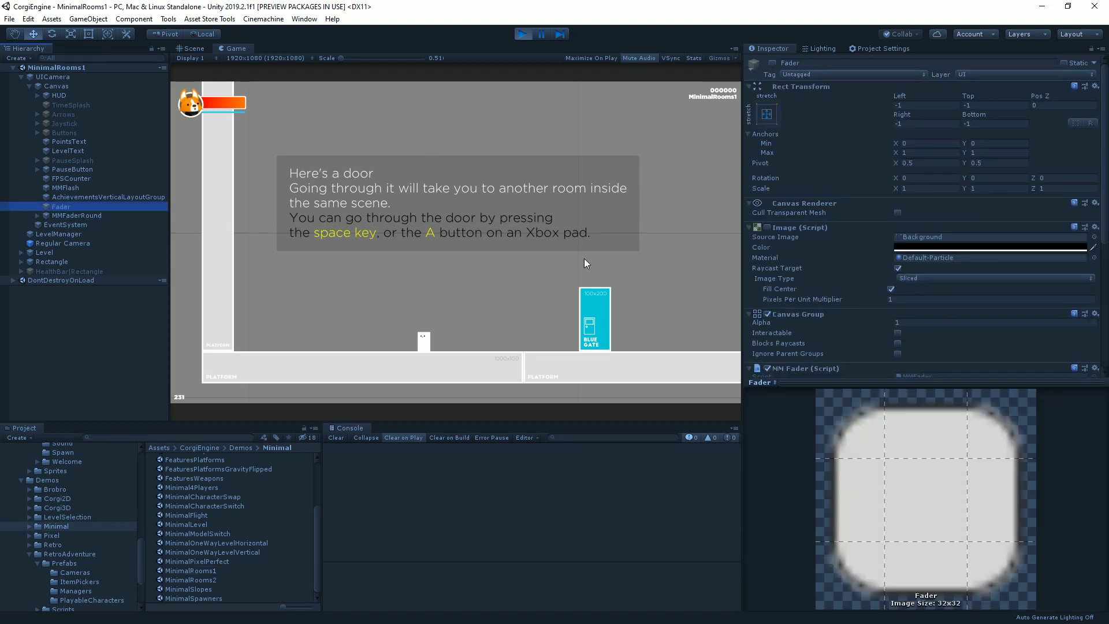
# Expand MMFaderRound and inspect its FaderRoundMask and FaderRoundBackground children
pyautogui.click(81, 215)
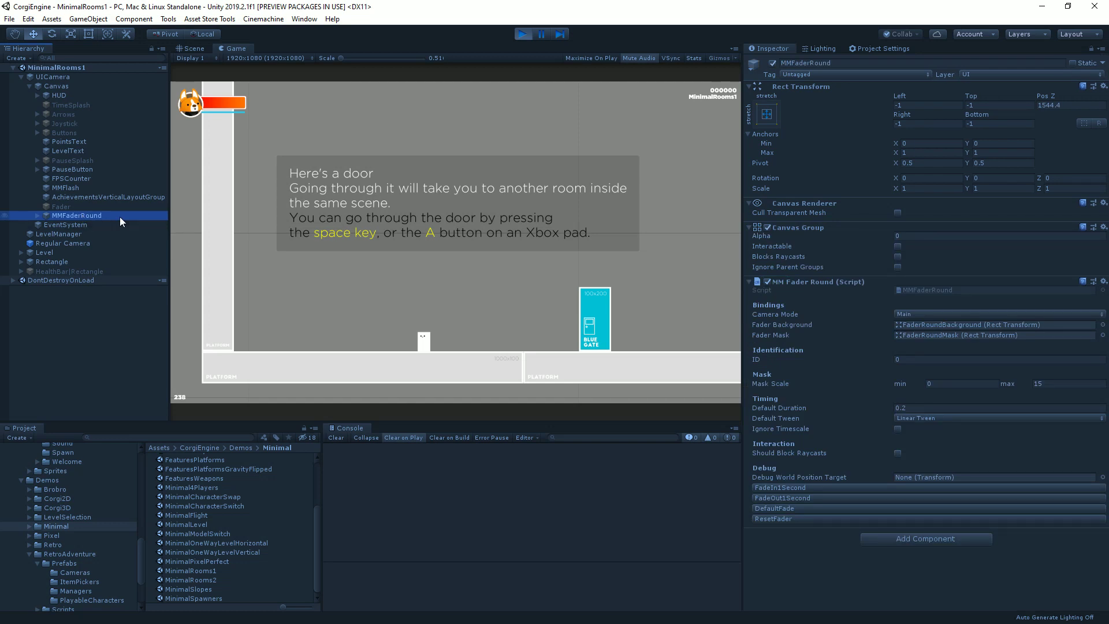
pyautogui.press('Right')
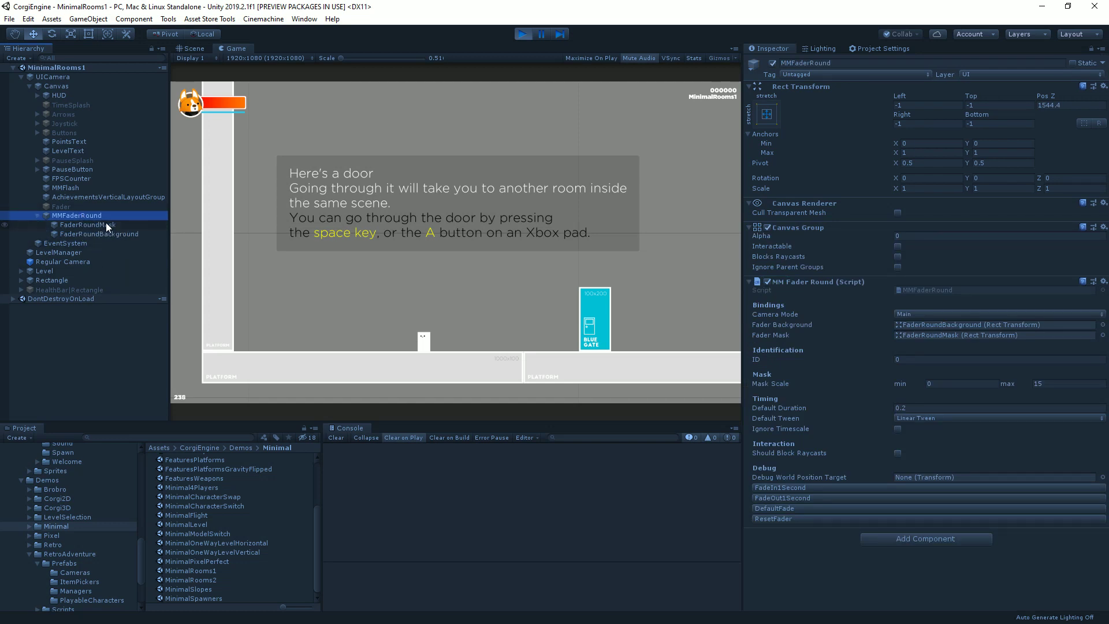
pyautogui.click(106, 224)
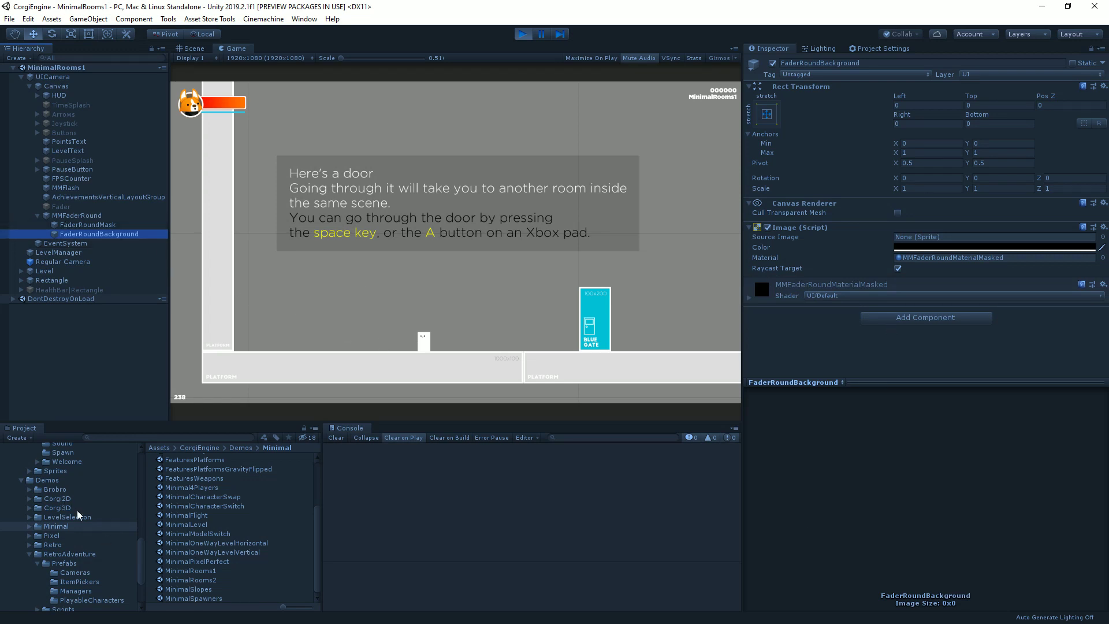
# Open the RetroForest scene from the Retro demos folder and leave play mode
pyautogui.click(75, 543)
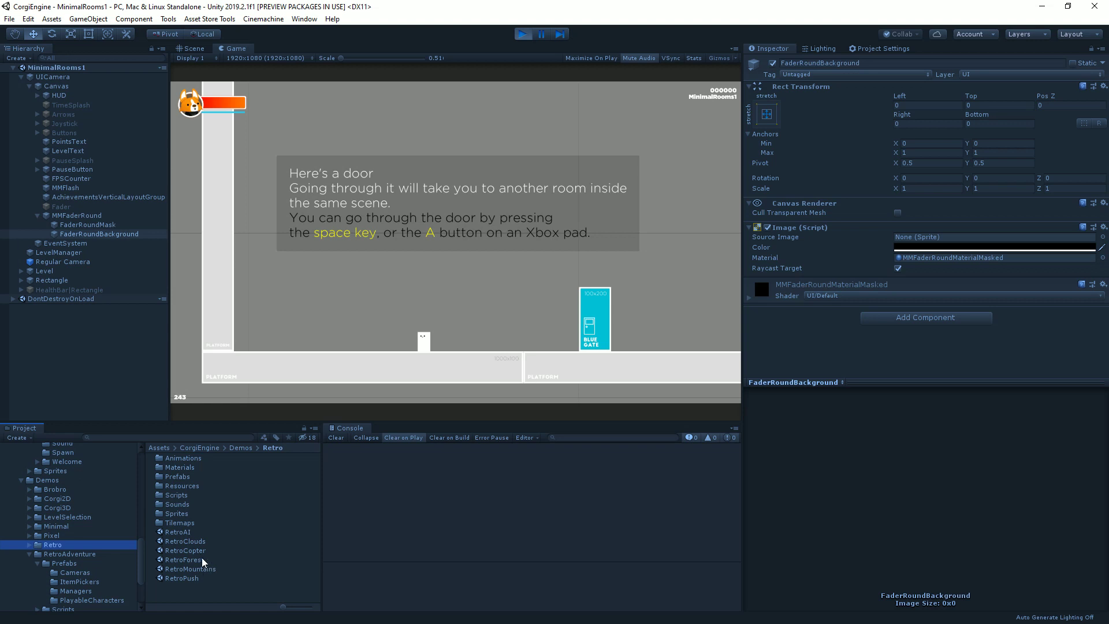
pyautogui.doubleClick(202, 557)
pyautogui.click(522, 36)
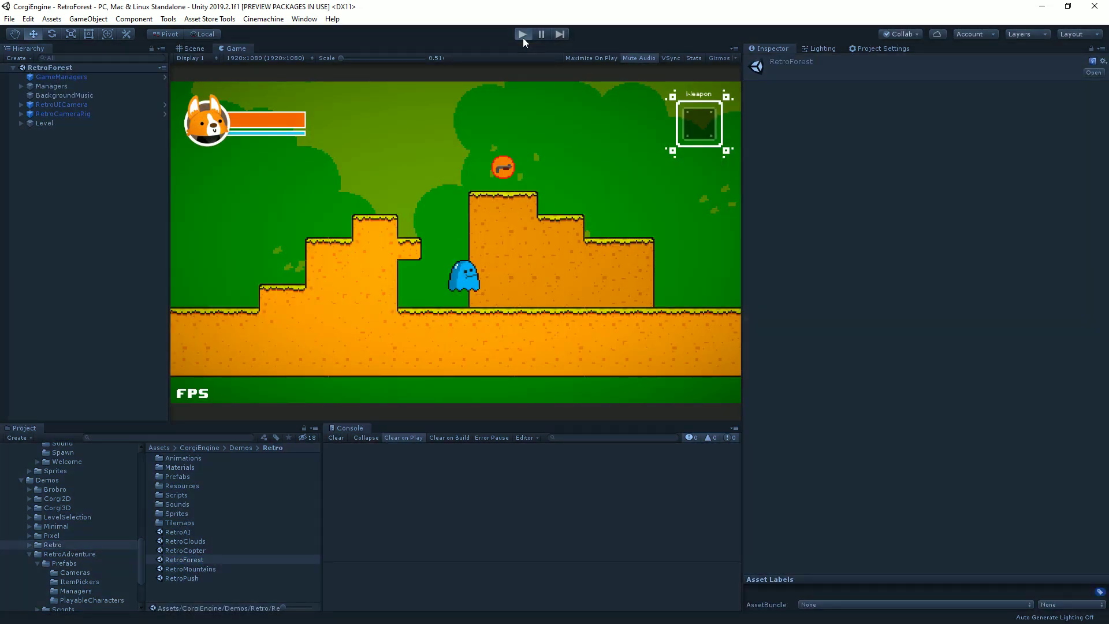
pyautogui.click(522, 35)
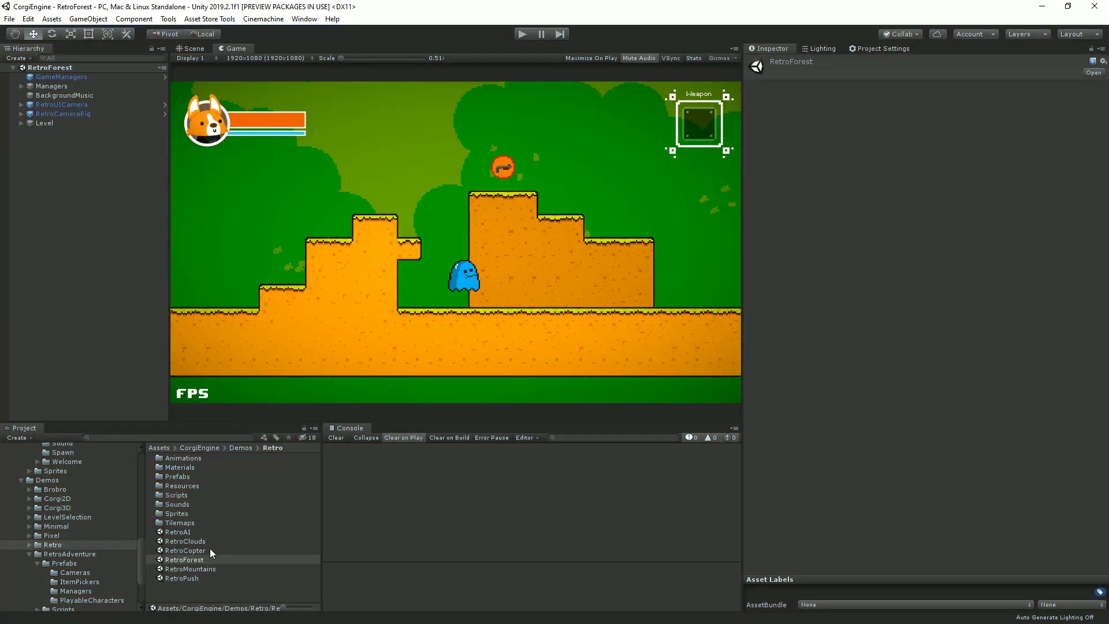
# Open the RetroMountains scene, play it, and make the corgi jump and run down to the ground below the pink platform
pyautogui.doubleClick(207, 568)
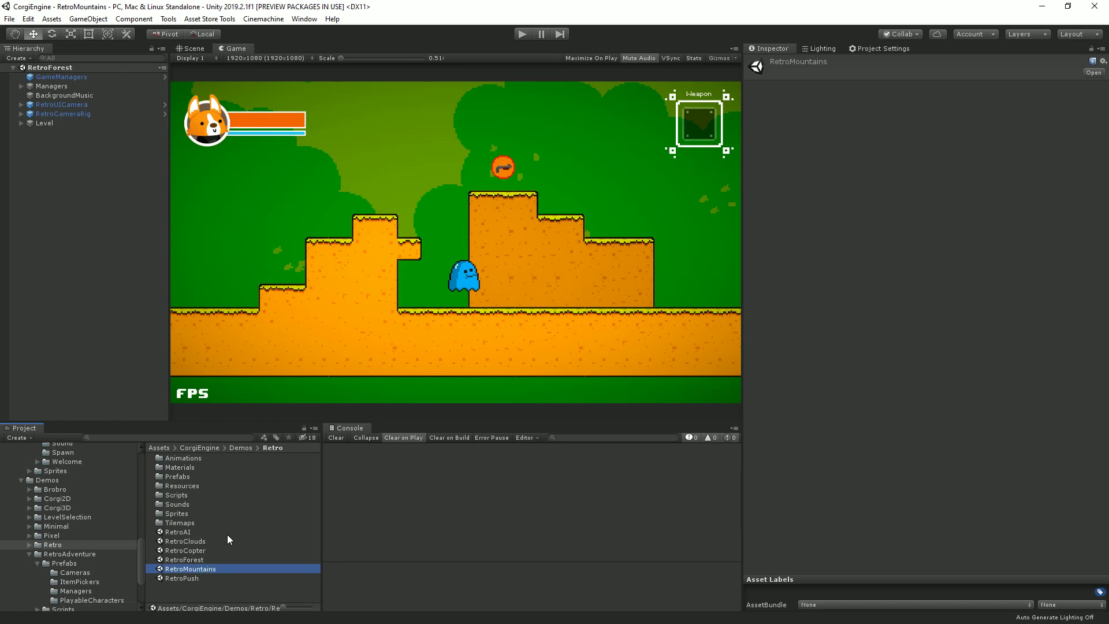
pyautogui.click(521, 34)
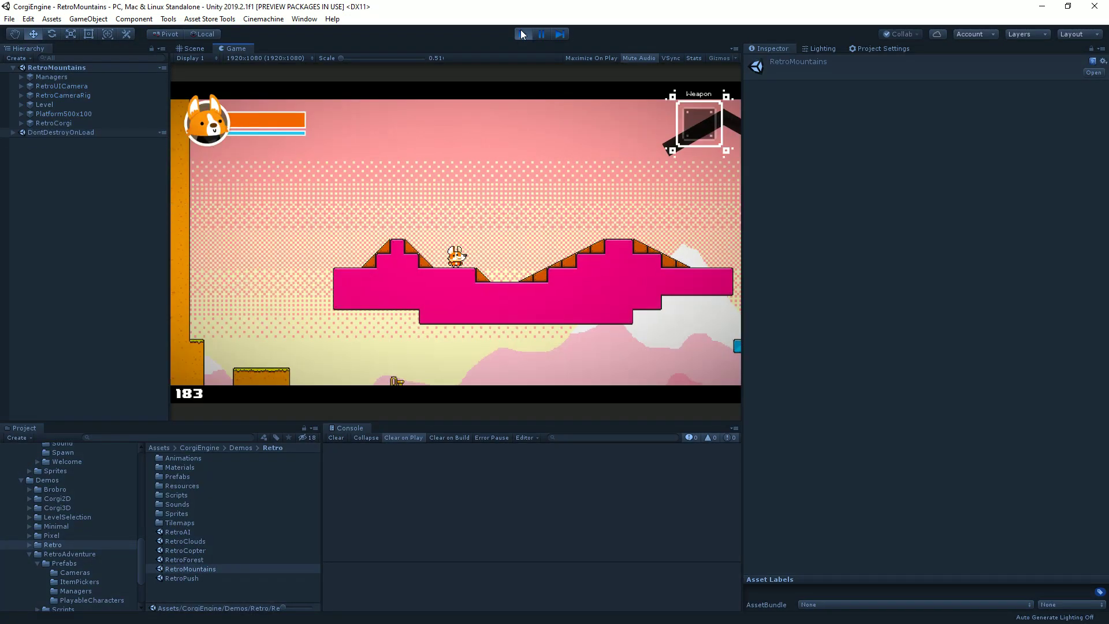
pyautogui.press('space')
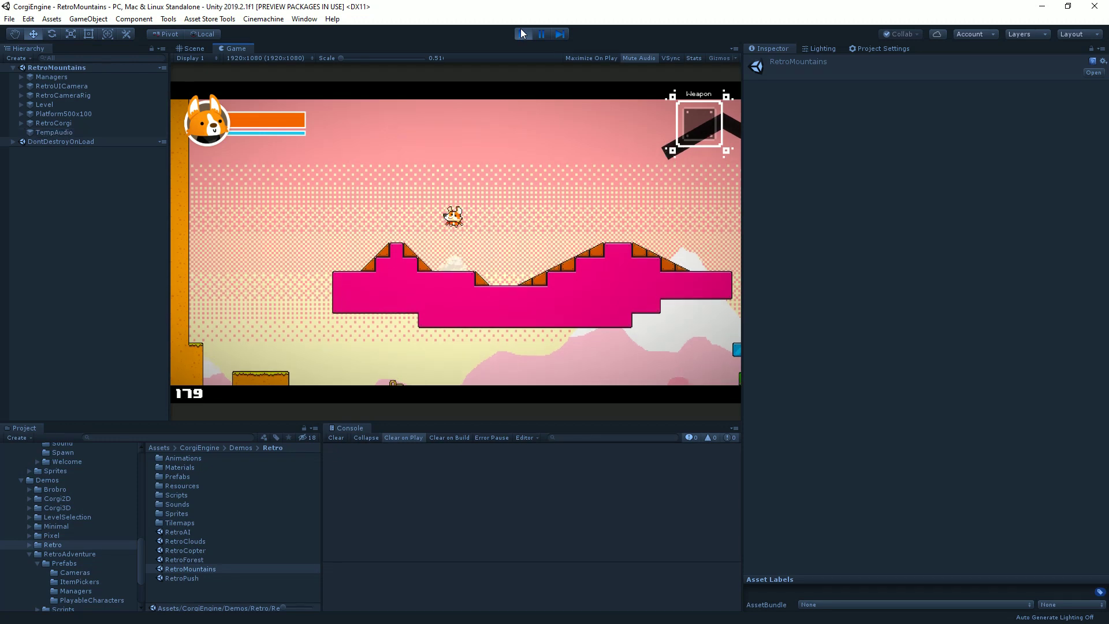
pyautogui.press('Left')
pyautogui.press('Right')
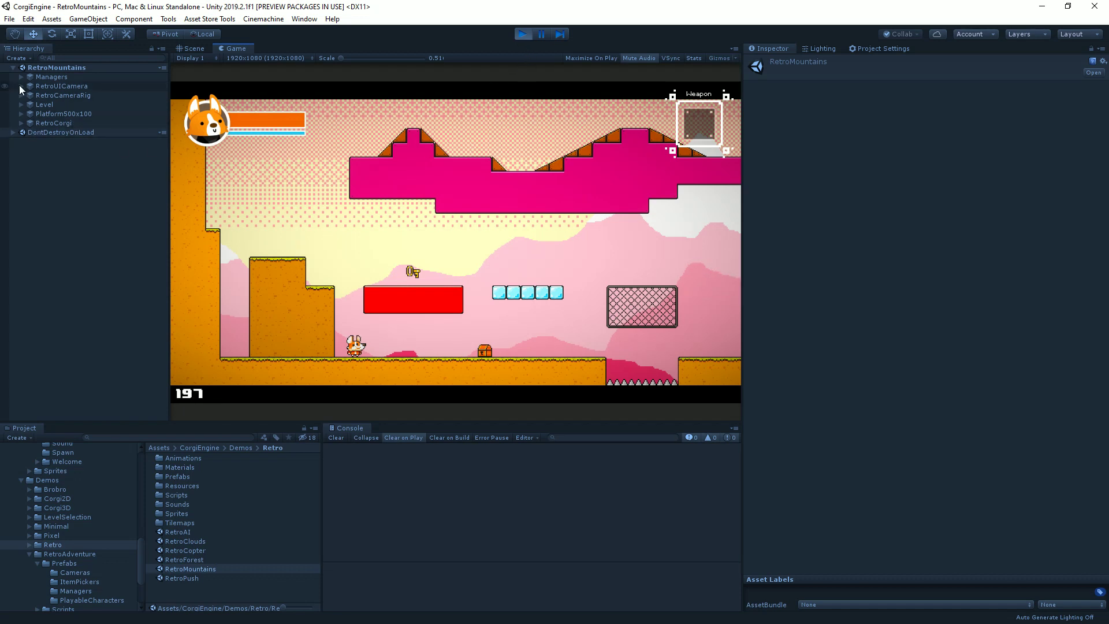
# Restart play mode in RetroMountains to watch the level start again, and stop it
pyautogui.click(519, 35)
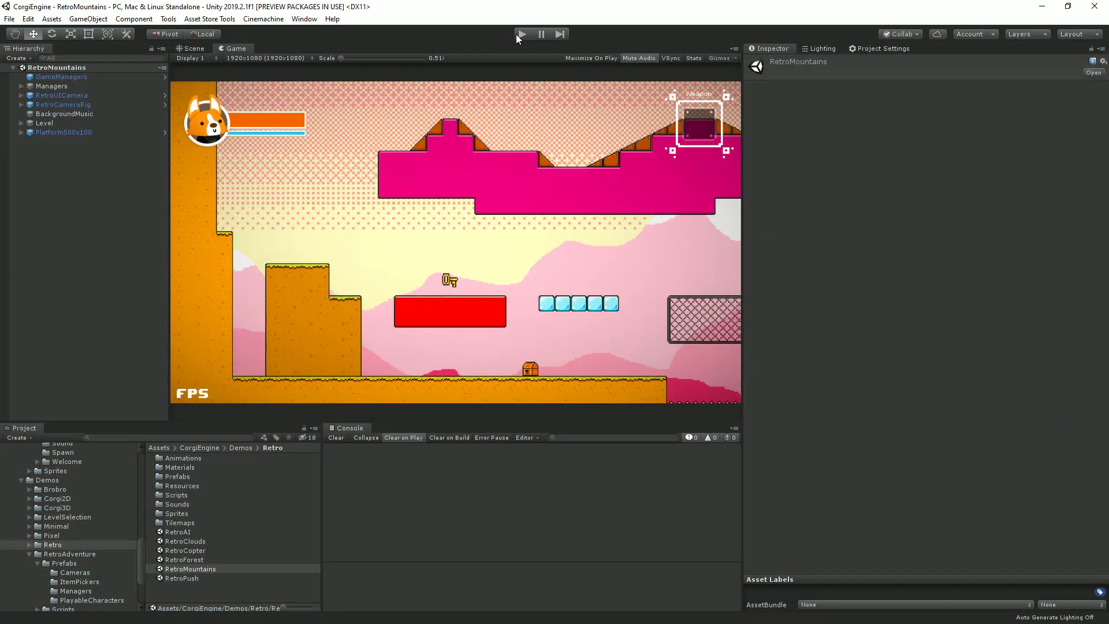
pyautogui.click(519, 34)
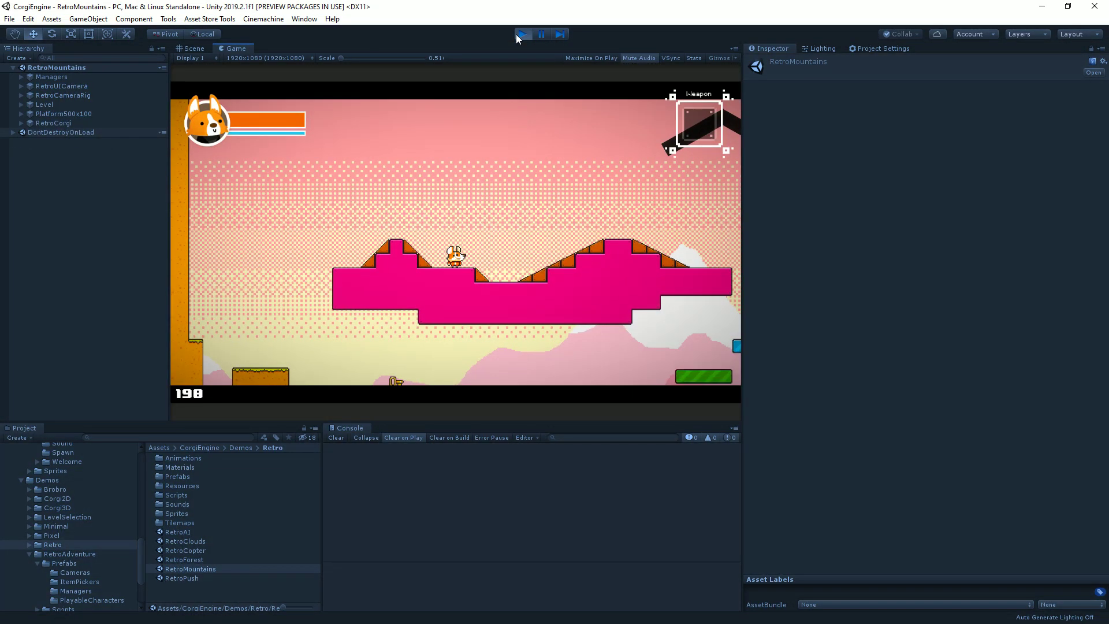
pyautogui.click(517, 35)
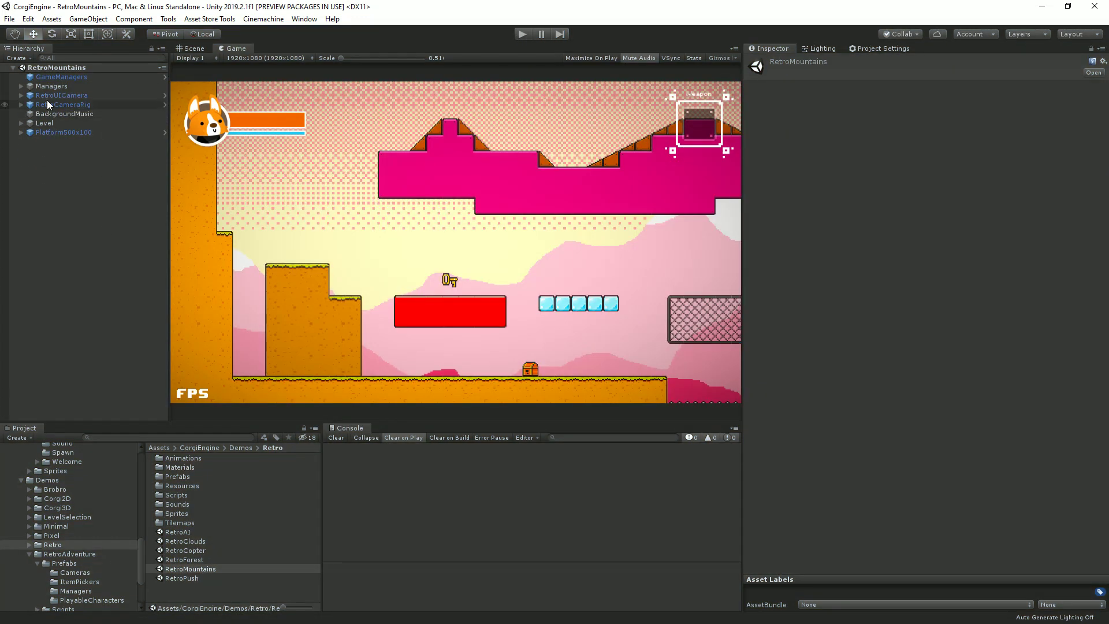
# Expand RetroUICamera and its Canvas, and inspect MMFaderRound and its FaderRoundMask child
pyautogui.click(21, 95)
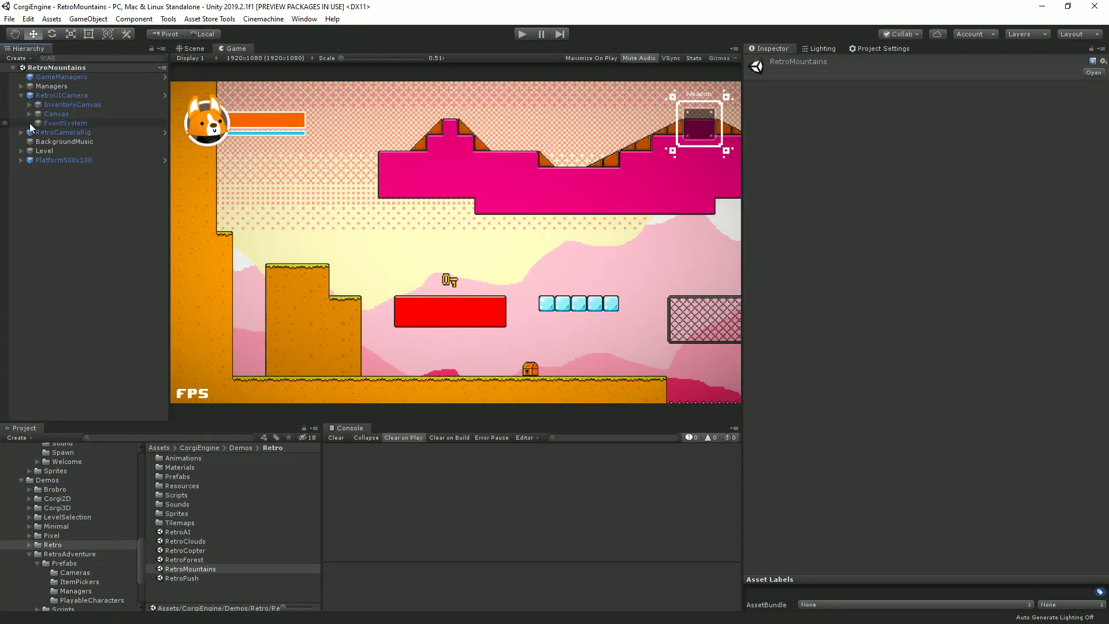
pyautogui.click(28, 113)
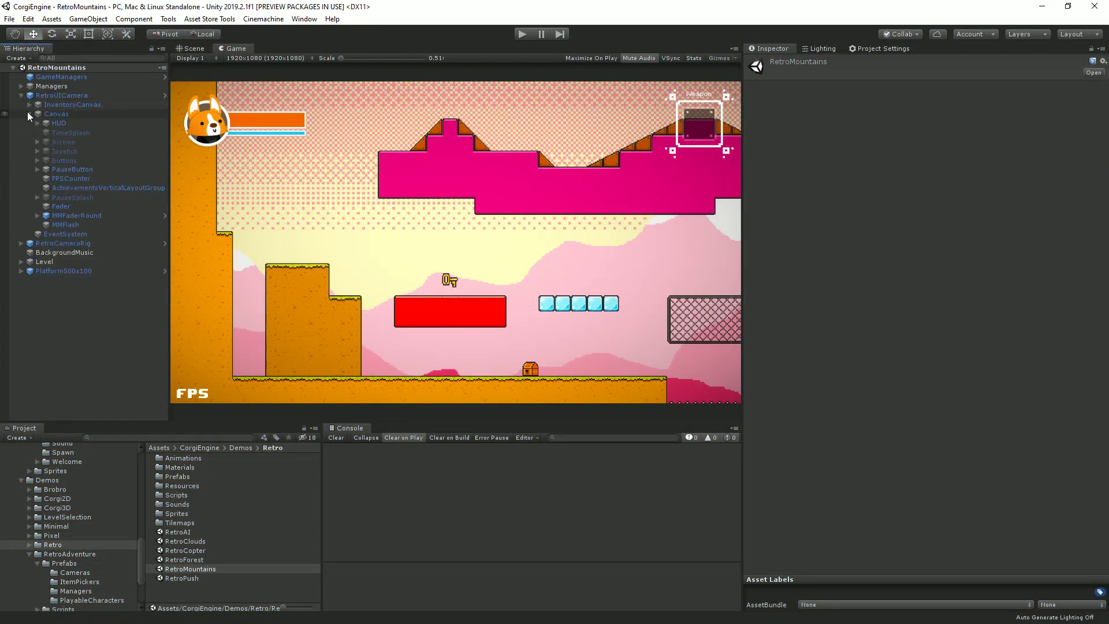
pyautogui.click(82, 217)
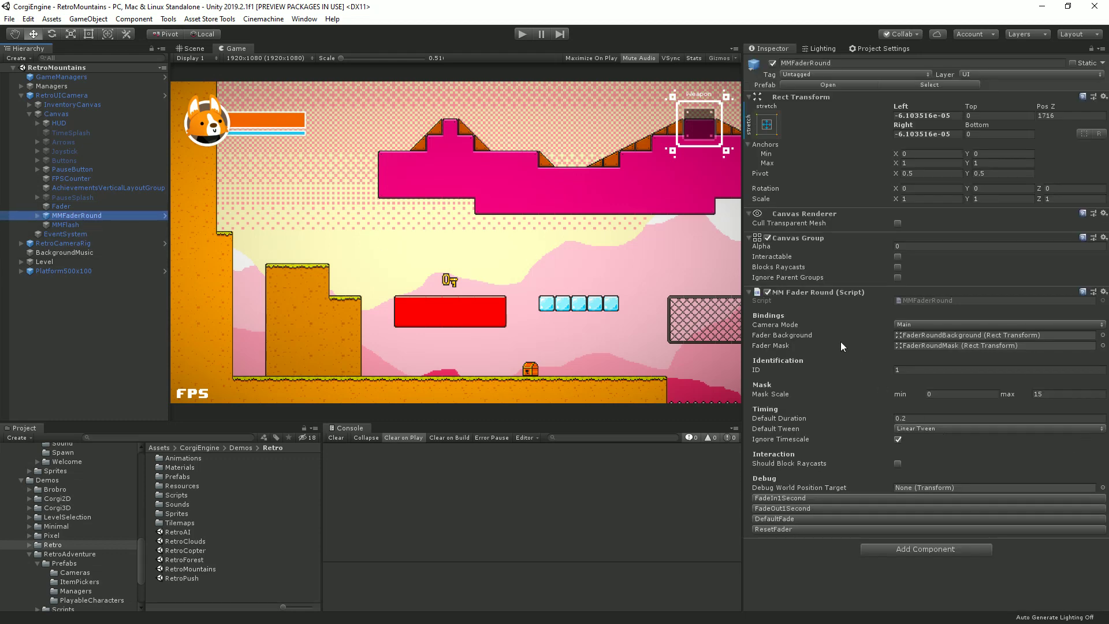
pyautogui.click(37, 216)
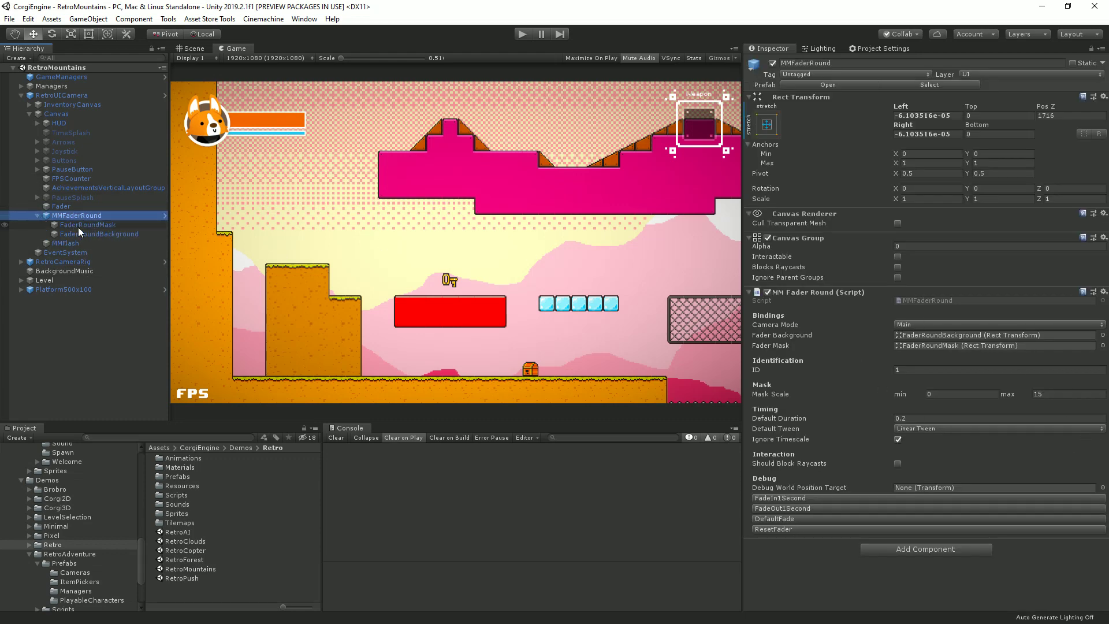
pyautogui.click(78, 225)
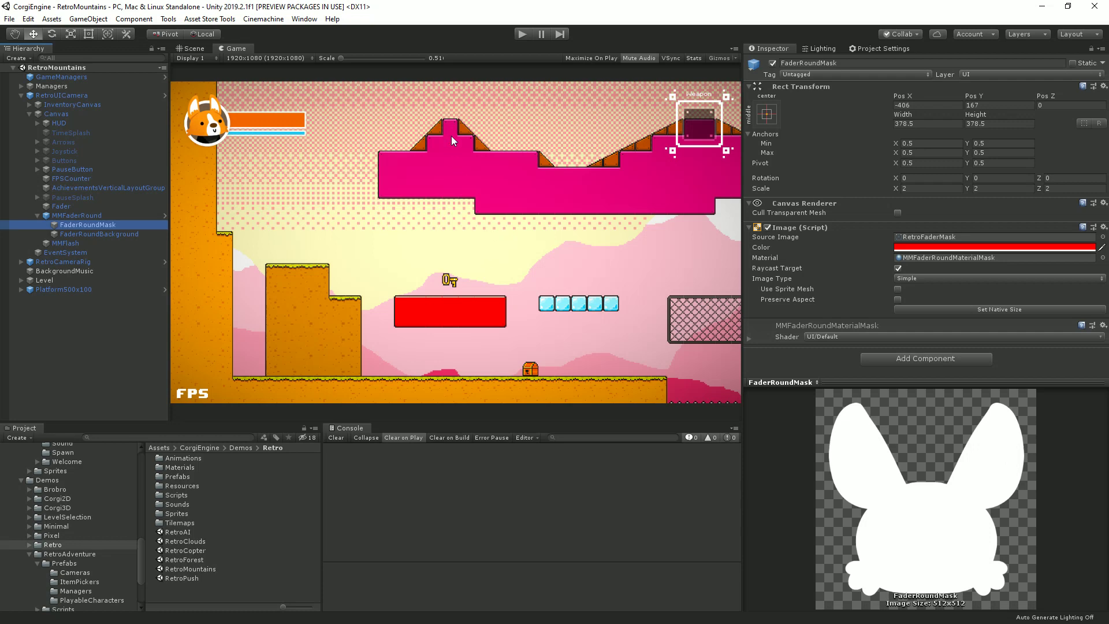
# Move RetroCameraRig in the scene to about X -96.68, Y 25.26 so the pink platform is framed in the game view
pyautogui.click(194, 48)
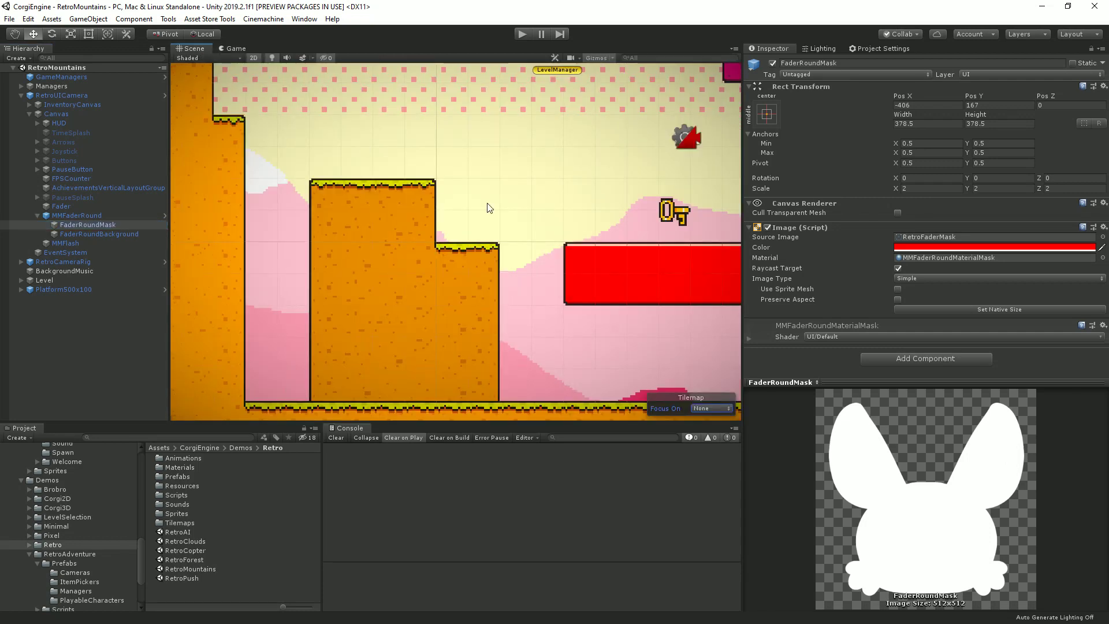
pyautogui.scroll(-6, 488, 205)
pyautogui.scroll(5, 372, 303)
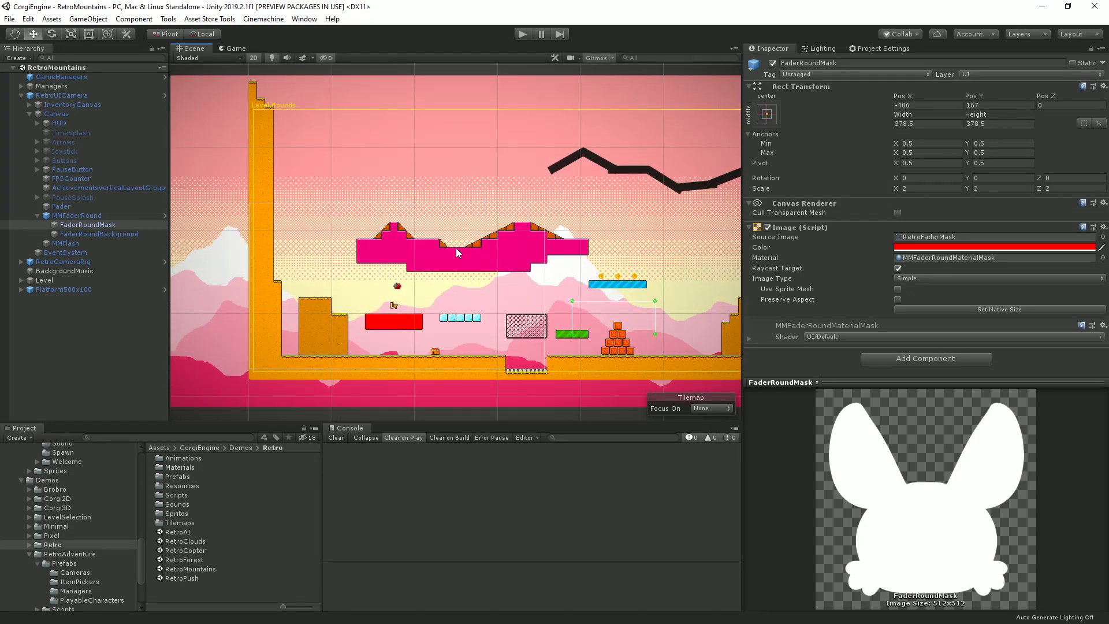
pyautogui.click(397, 291)
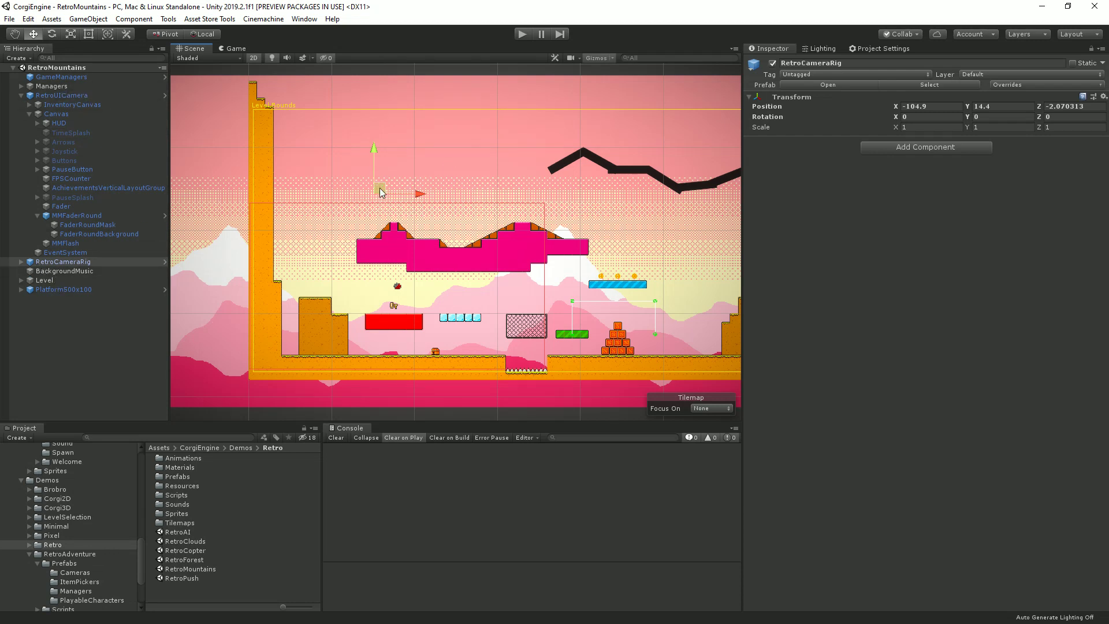
pyautogui.moveTo(374, 192); pyautogui.dragTo(437, 114)
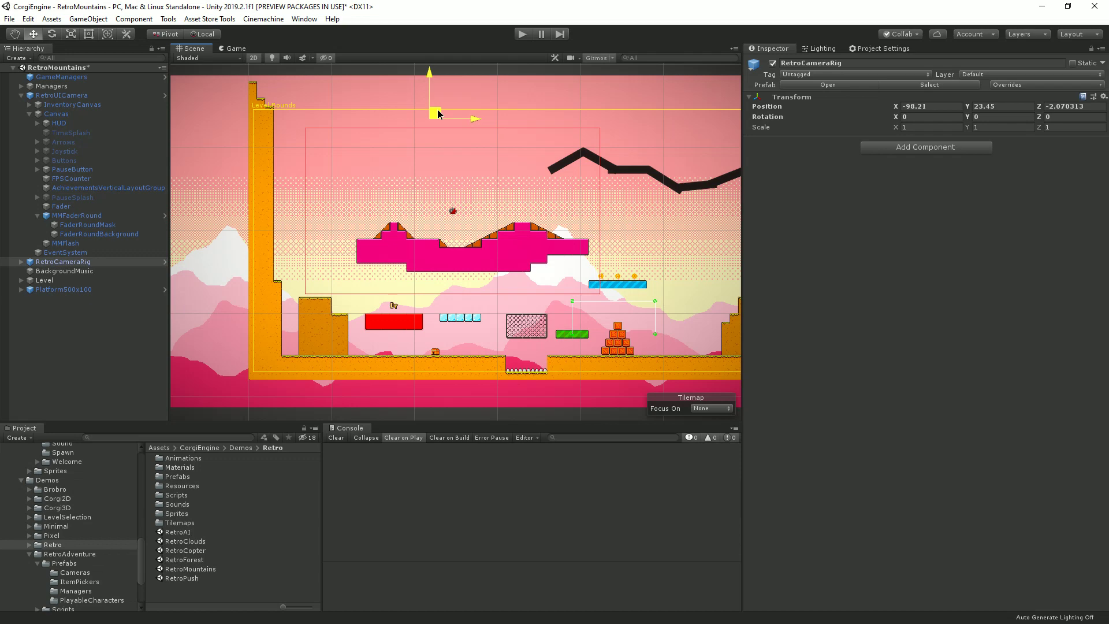
pyautogui.click(229, 49)
pyautogui.click(202, 51)
pyautogui.moveTo(435, 114); pyautogui.dragTo(449, 98)
pyautogui.click(234, 48)
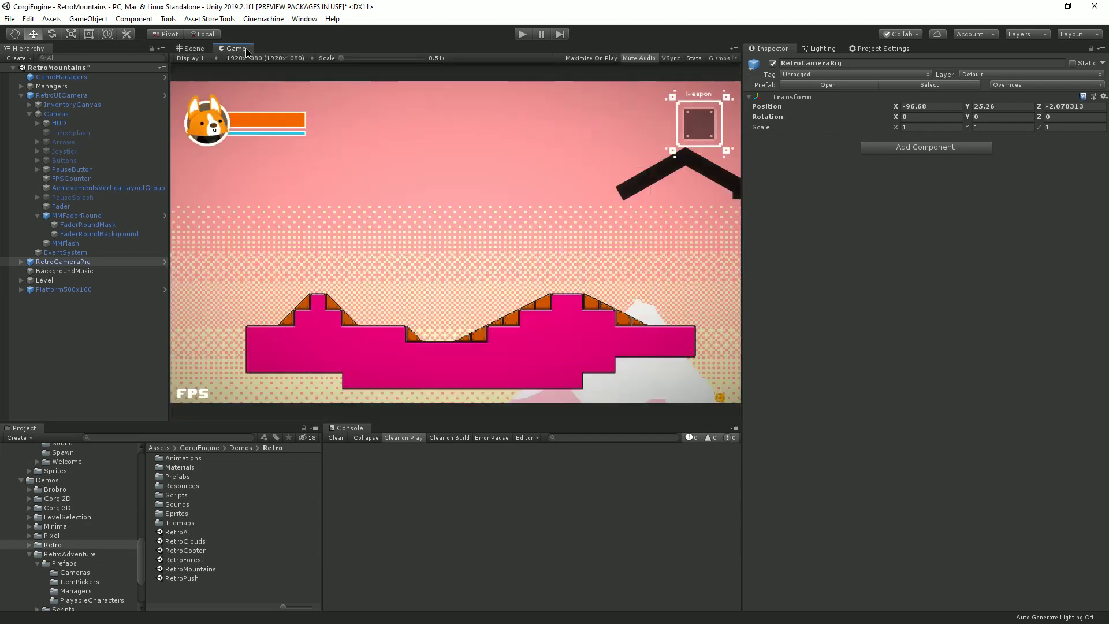
# Expand Level and move the LevelStart checkpoint in the scene down to about X -56.81, Y 2.12
pyautogui.click(200, 50)
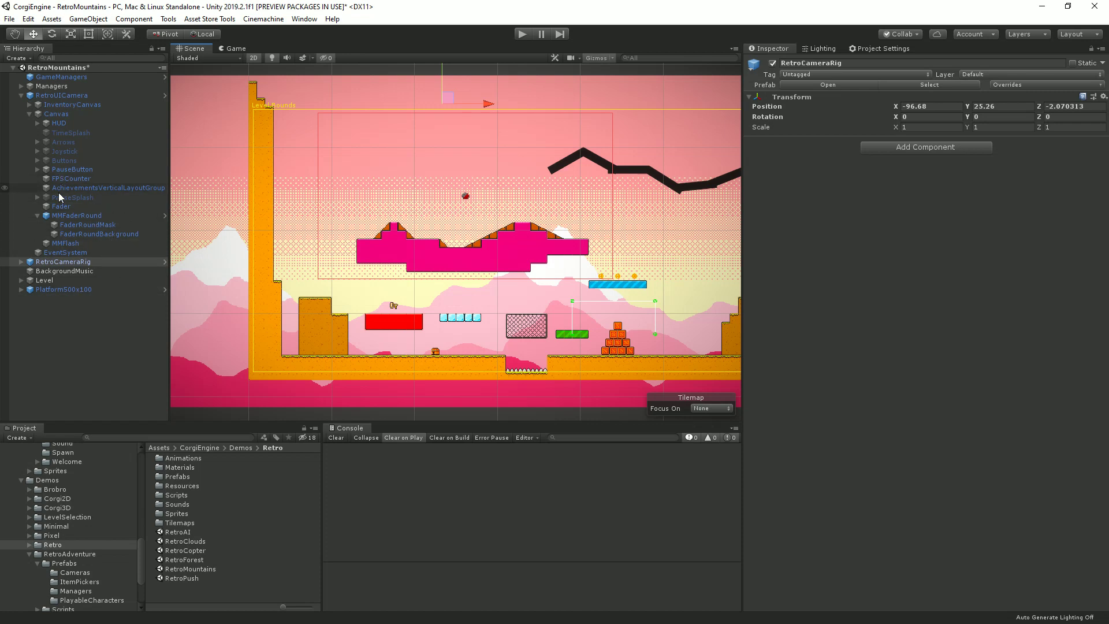
pyautogui.click(22, 280)
pyautogui.click(74, 307)
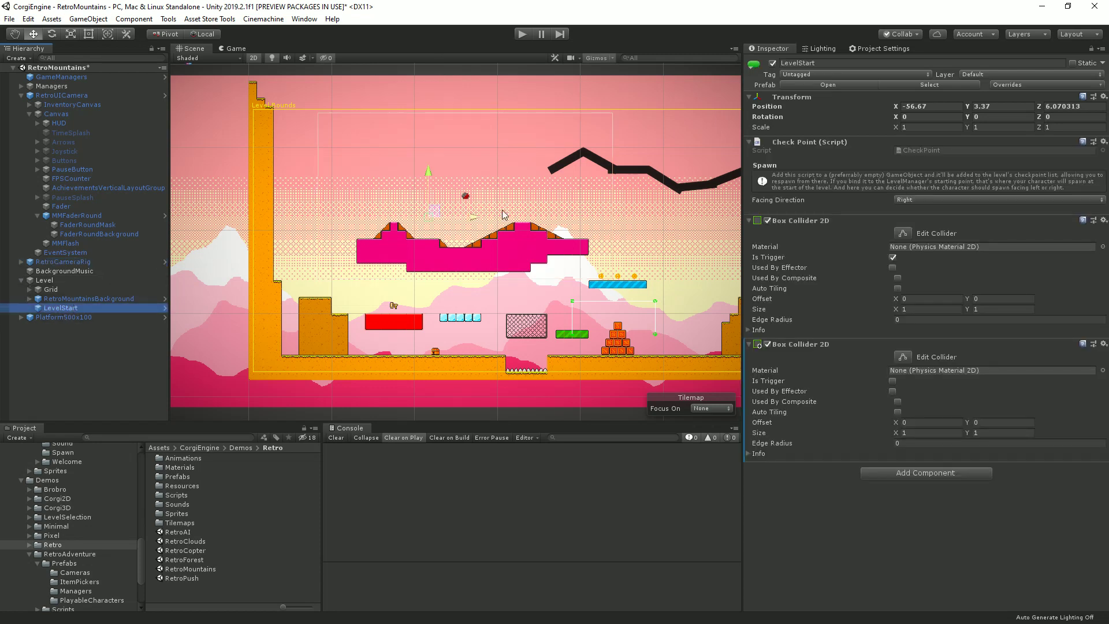
pyautogui.moveTo(438, 215)
pyautogui.mouseDown()
pyautogui.moveTo(473, 199)
pyautogui.moveTo(437, 228)
pyautogui.mouseUp()
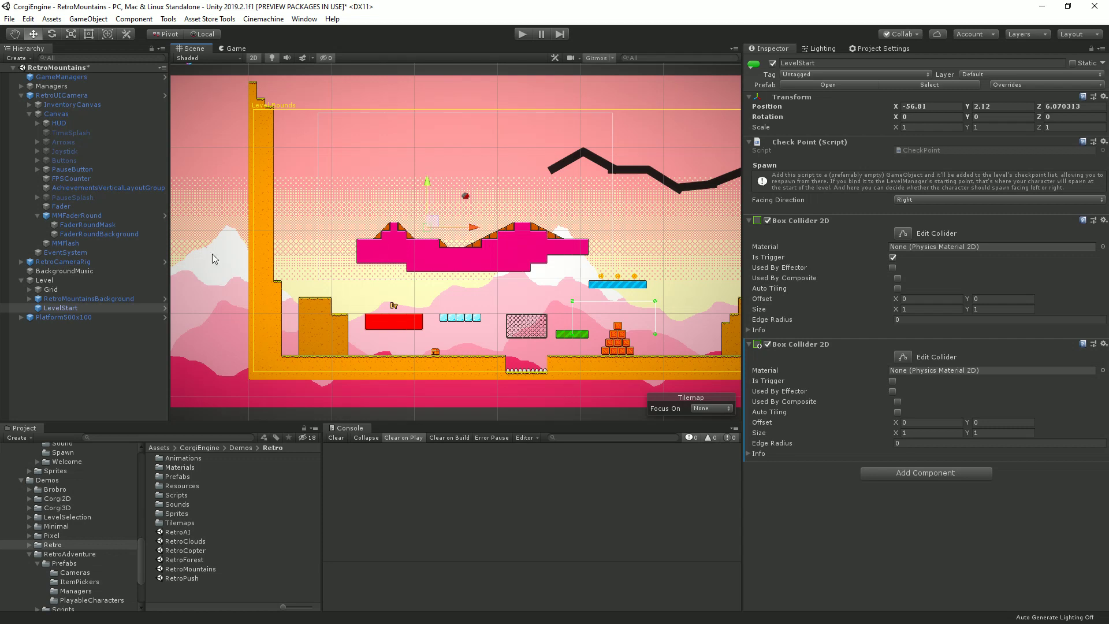
# Move RetroCameraRig to about X -101.28, Y 21.78 and test the level start in play mode
pyautogui.click(78, 261)
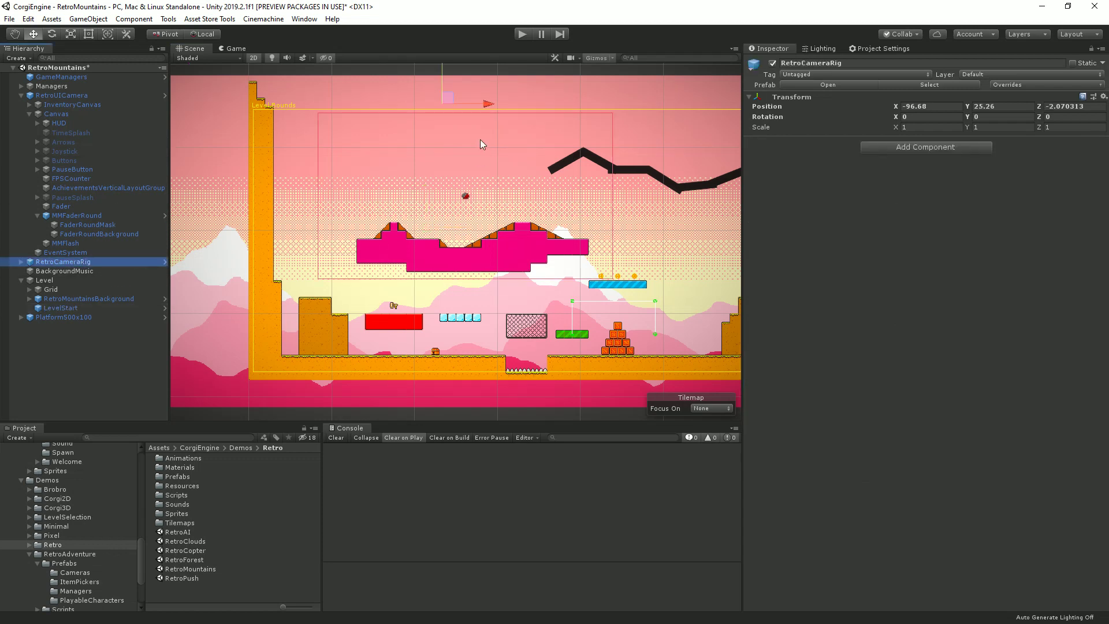
pyautogui.moveTo(446, 95); pyautogui.dragTo(407, 128)
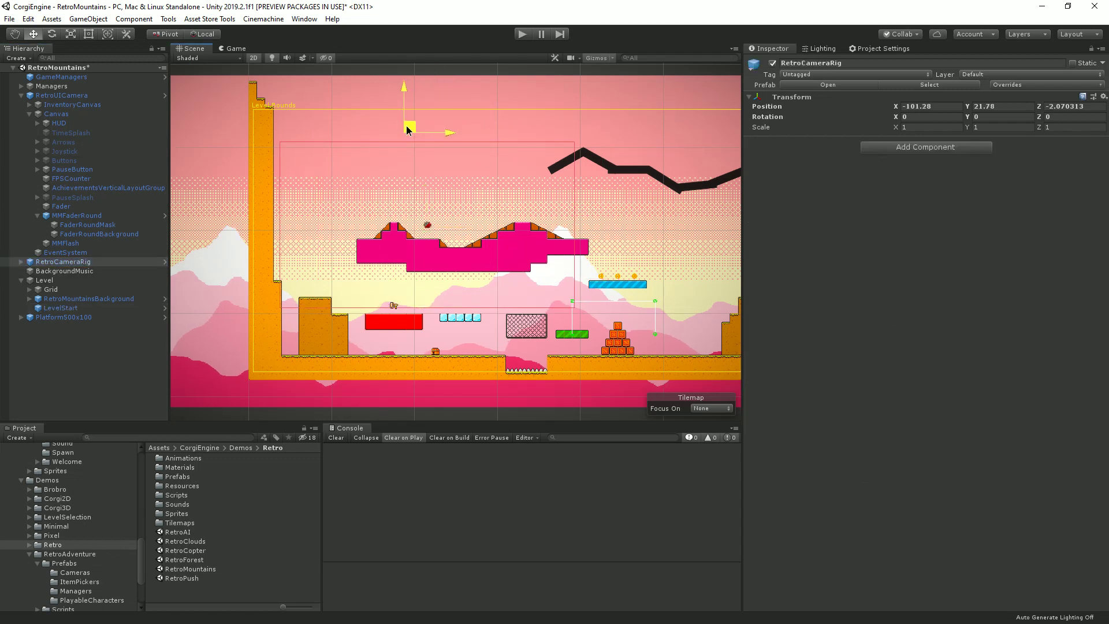
pyautogui.click(519, 36)
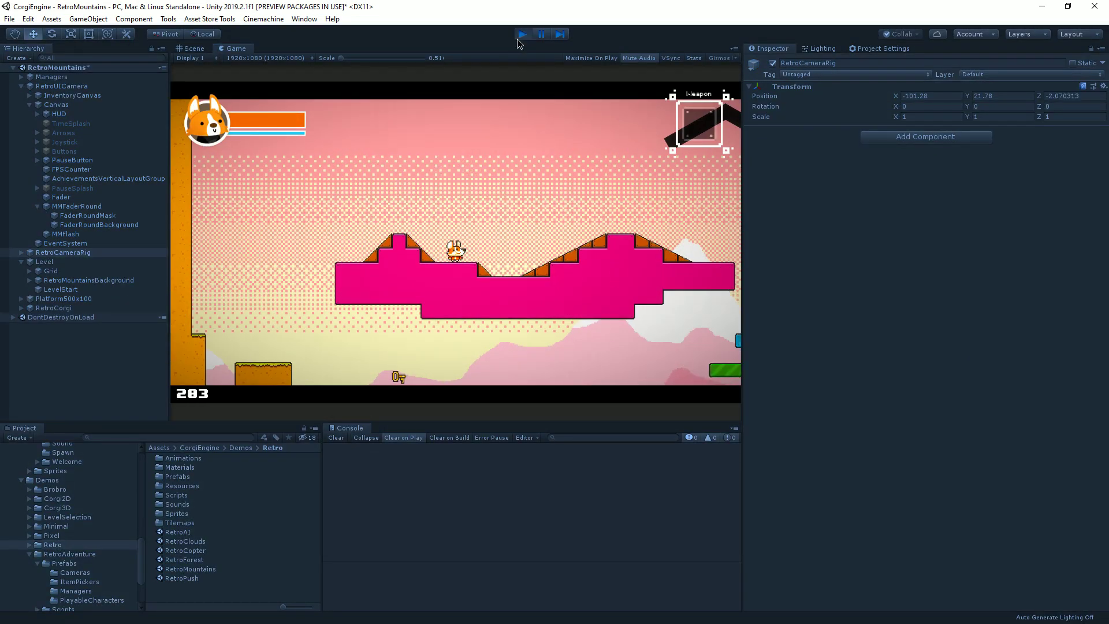
pyautogui.click(518, 38)
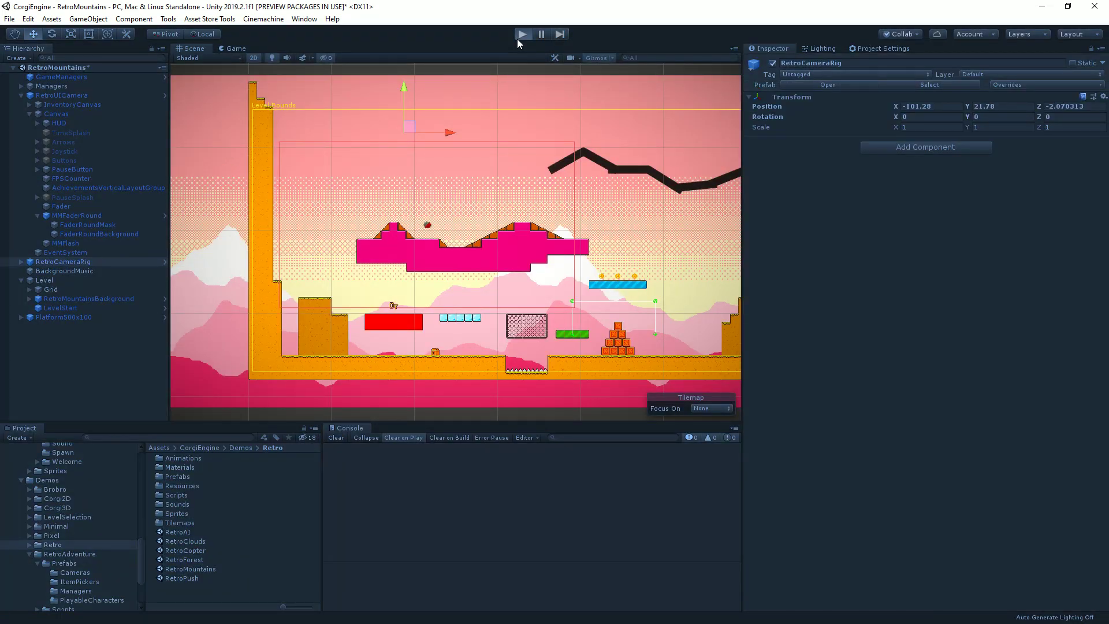
# Play the scene again, select MMFaderRound and try its FadeIn1Second debug action
pyautogui.click(519, 36)
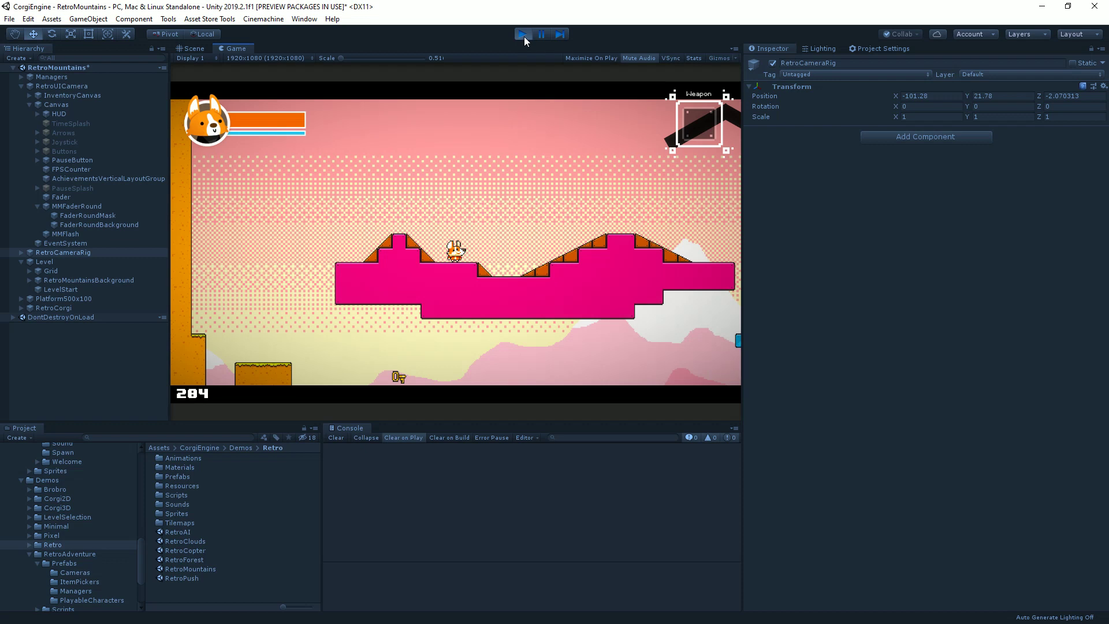
pyautogui.click(92, 206)
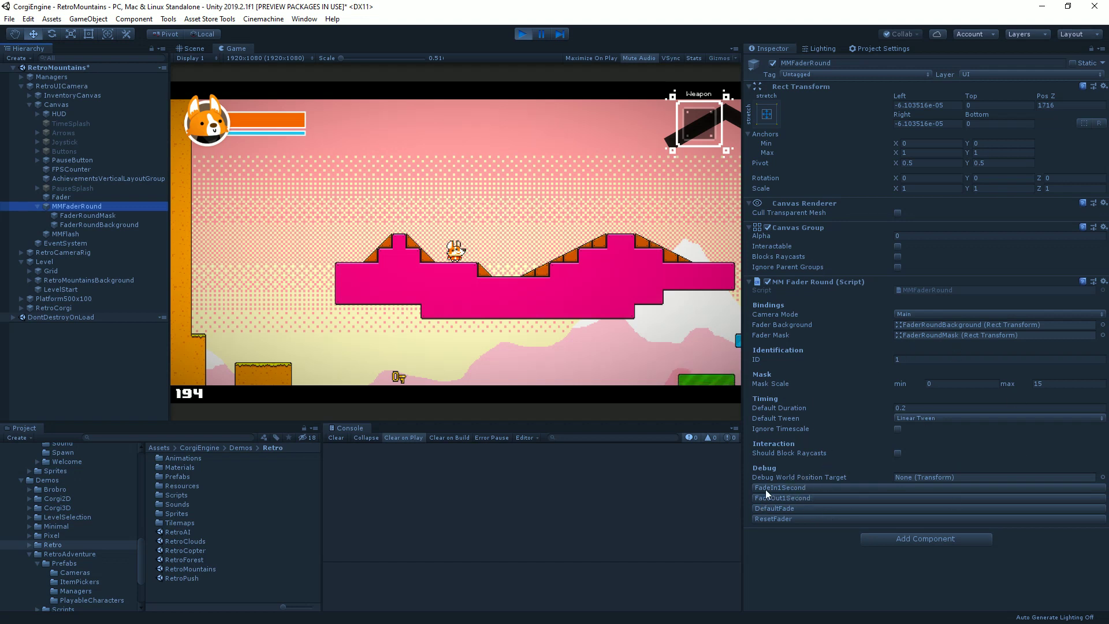
pyautogui.click(792, 490)
pyautogui.click(792, 490)
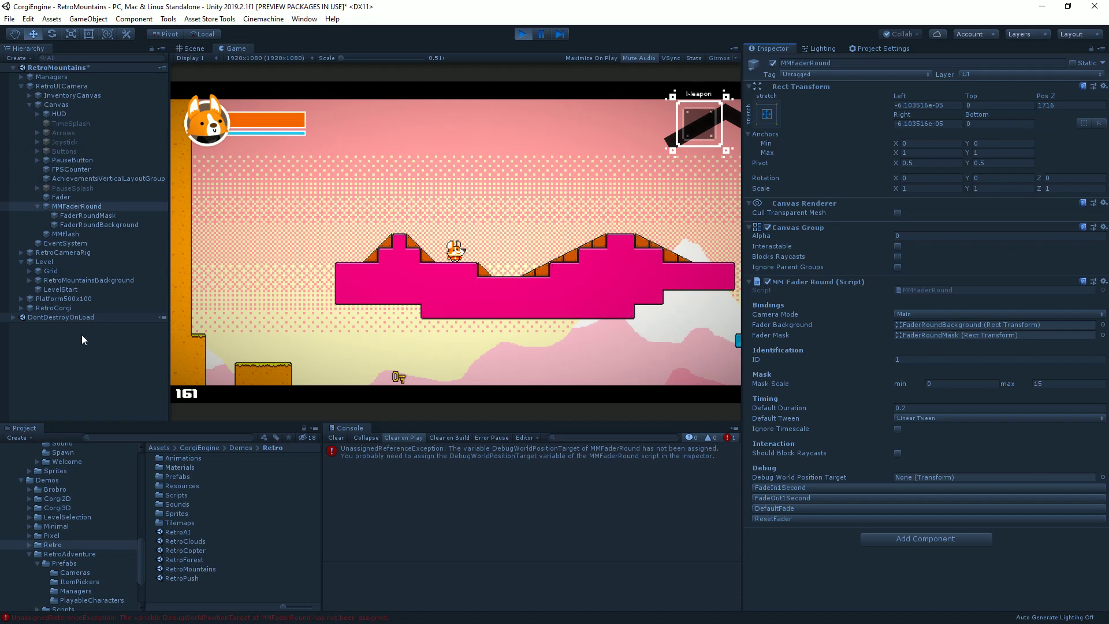
# Set RetroCorgi as MMFaderRound's Debug World Position Target and test the one-second fade-in and fade-out with the corgi-shaped mask
pyautogui.moveTo(58, 307); pyautogui.dragTo(927, 482)
pyautogui.click(336, 438)
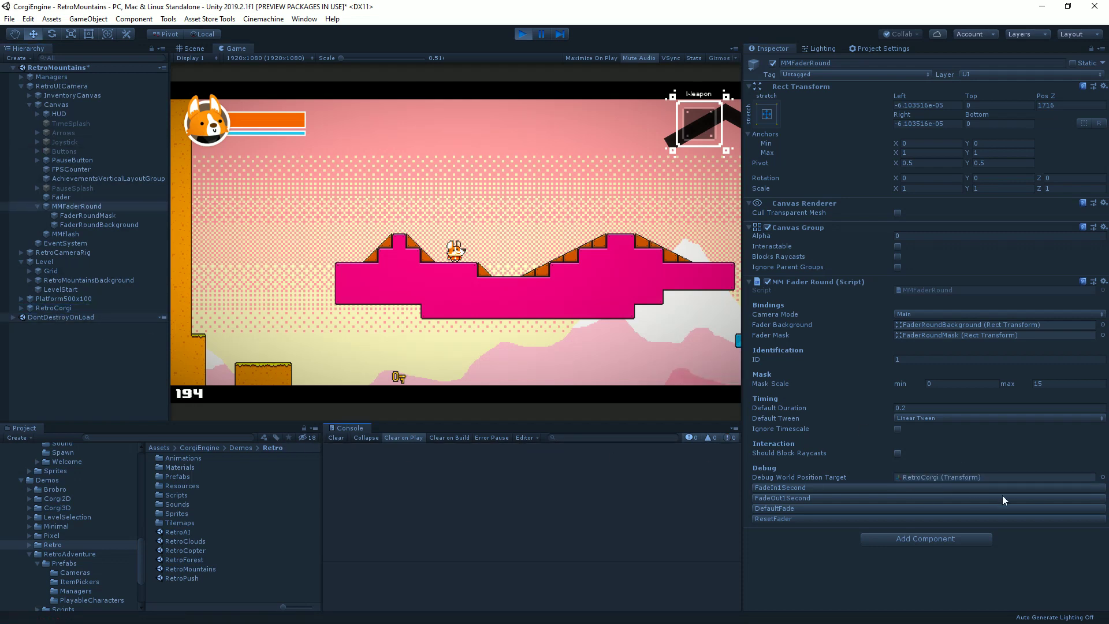
pyautogui.click(804, 499)
pyautogui.click(810, 487)
pyautogui.click(809, 494)
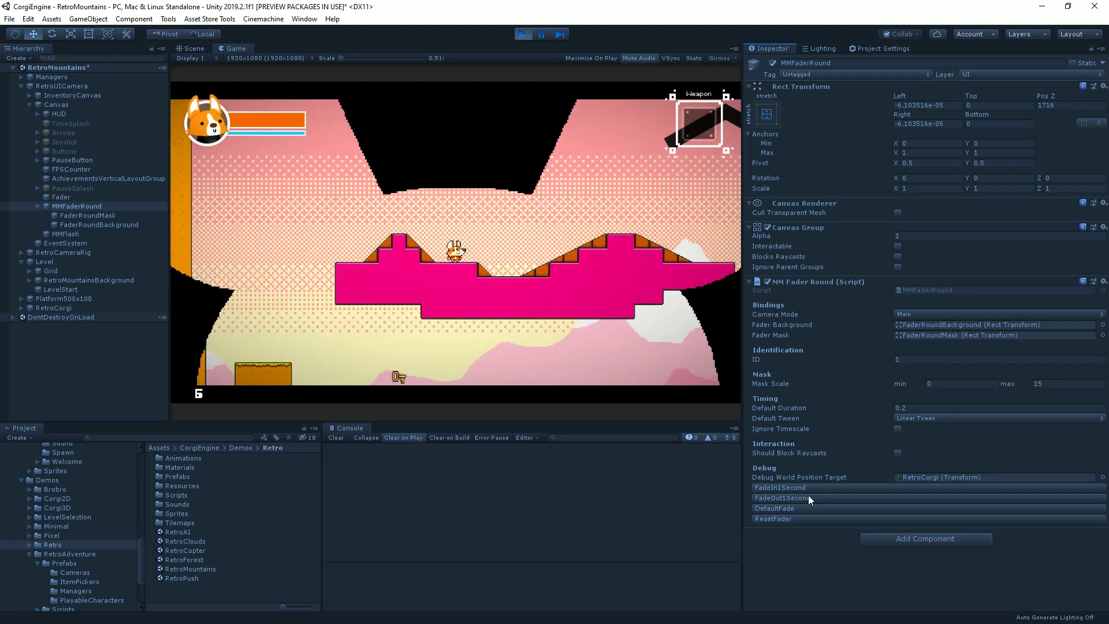
pyautogui.click(810, 487)
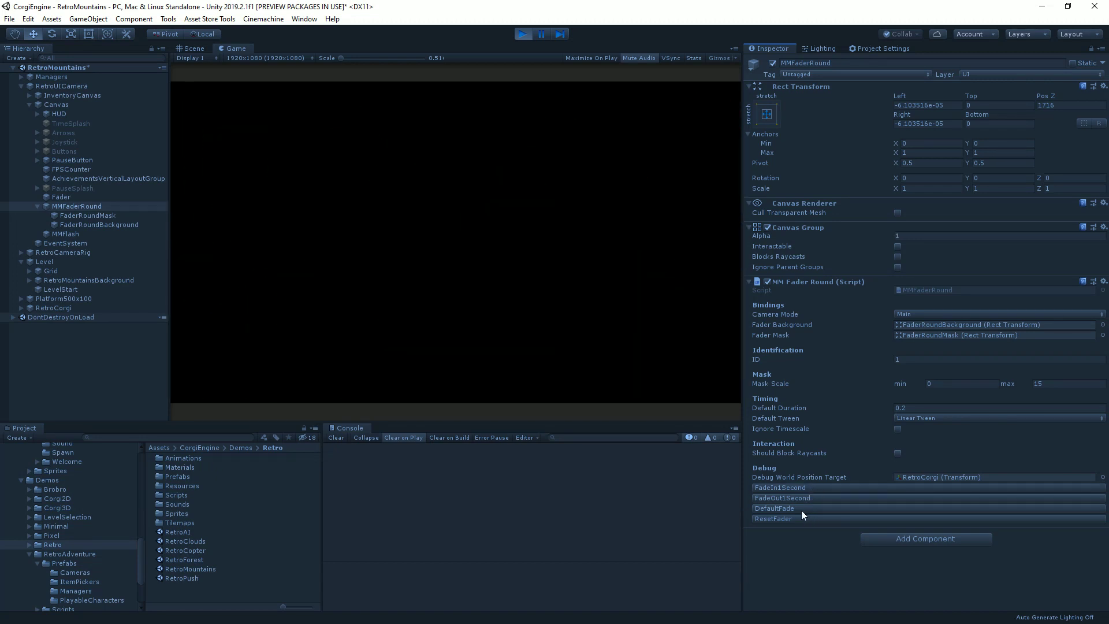
pyautogui.click(803, 502)
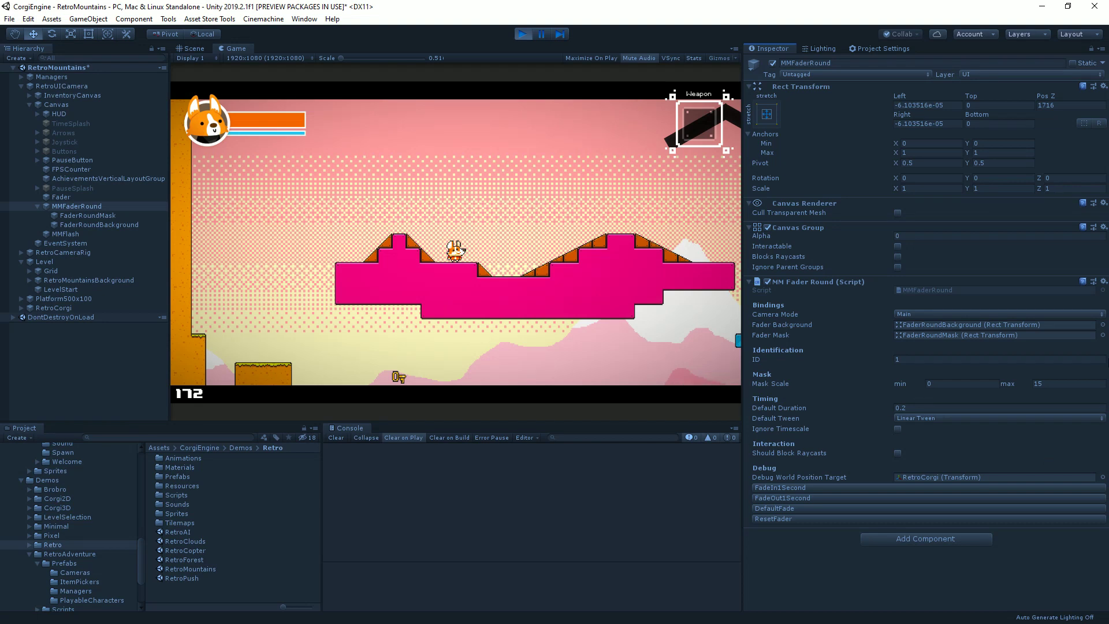
# Set MMFaderRound's Default Tween to Ease Out Elastic and test the one-second fade-in
pyautogui.click(930, 418)
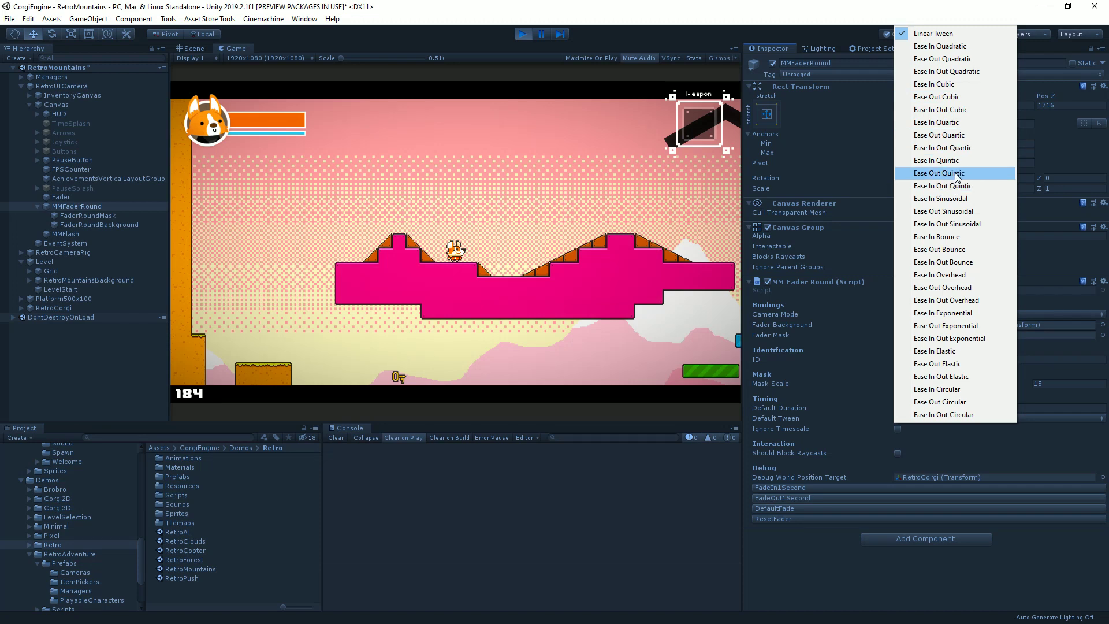
pyautogui.click(945, 365)
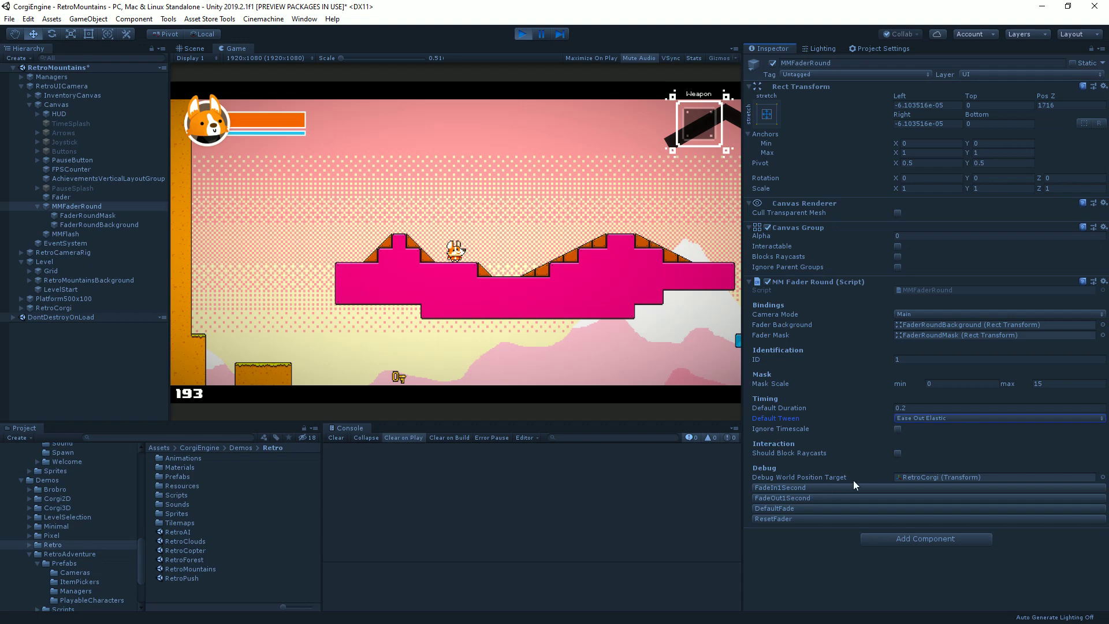
pyautogui.click(809, 488)
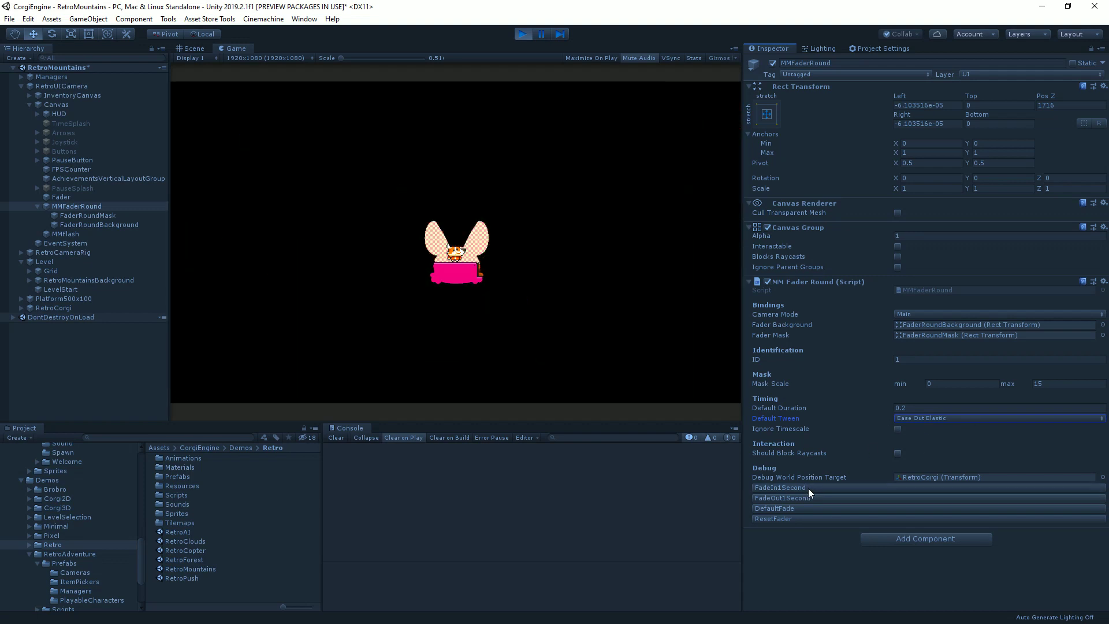
# Set MMFaderRound's Default Tween to Ease In Quartic and test the one-second fade-out and fade-in
pyautogui.click(920, 421)
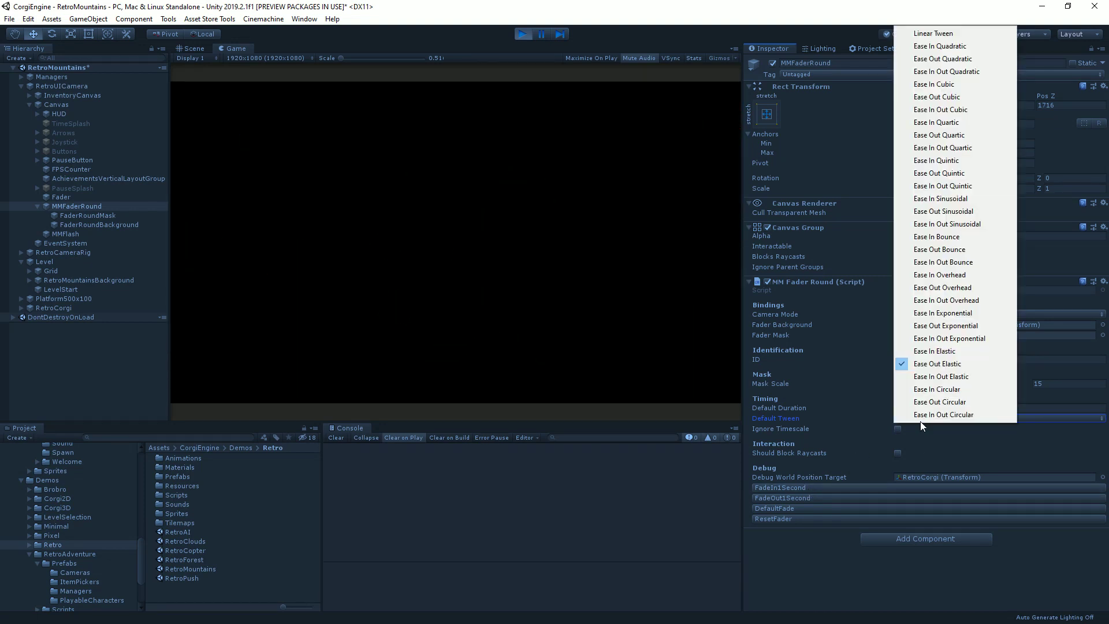
pyautogui.click(954, 126)
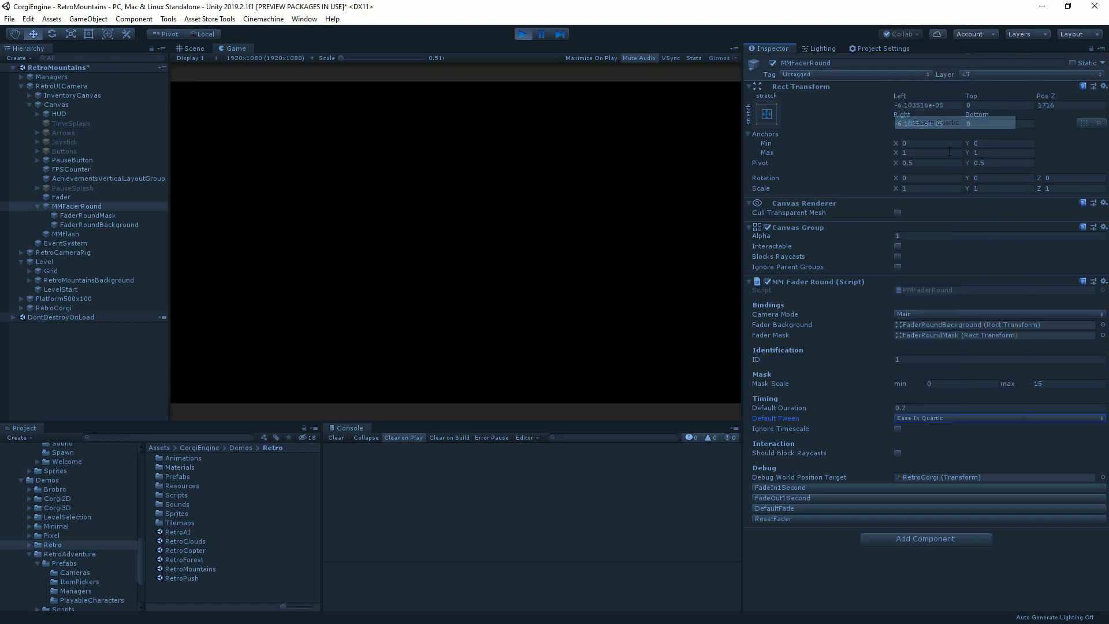
pyautogui.click(806, 498)
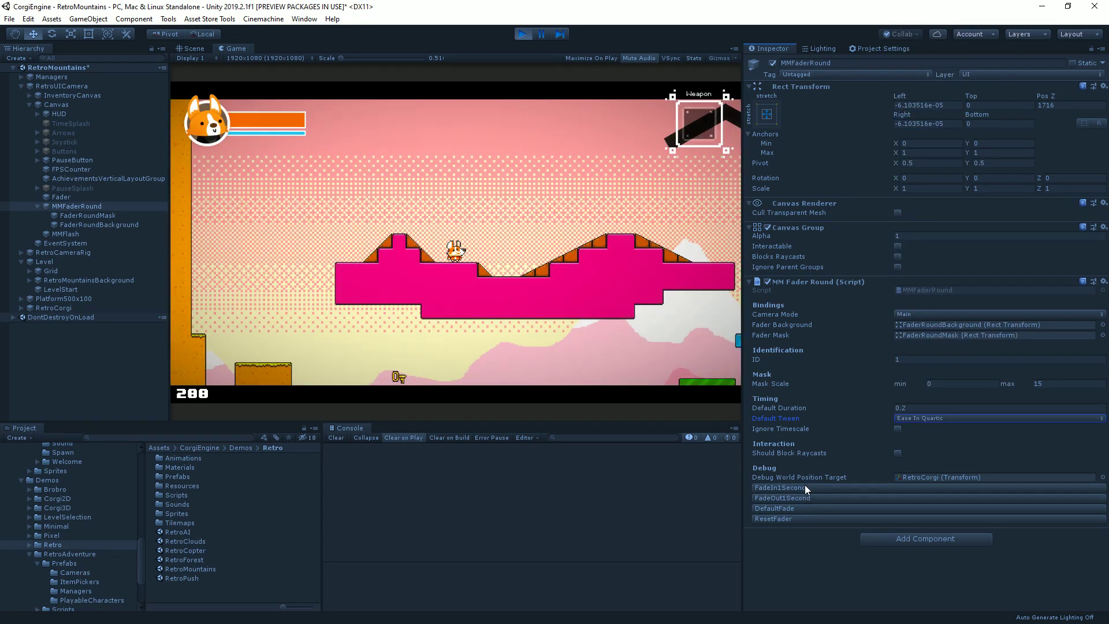
pyautogui.click(805, 487)
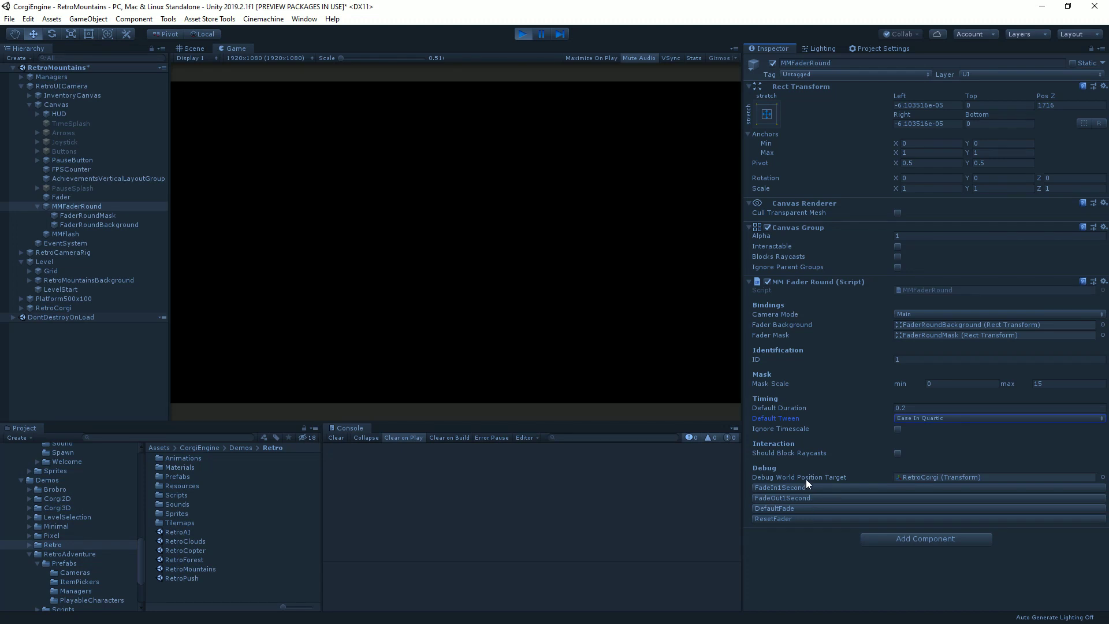
pyautogui.click(793, 498)
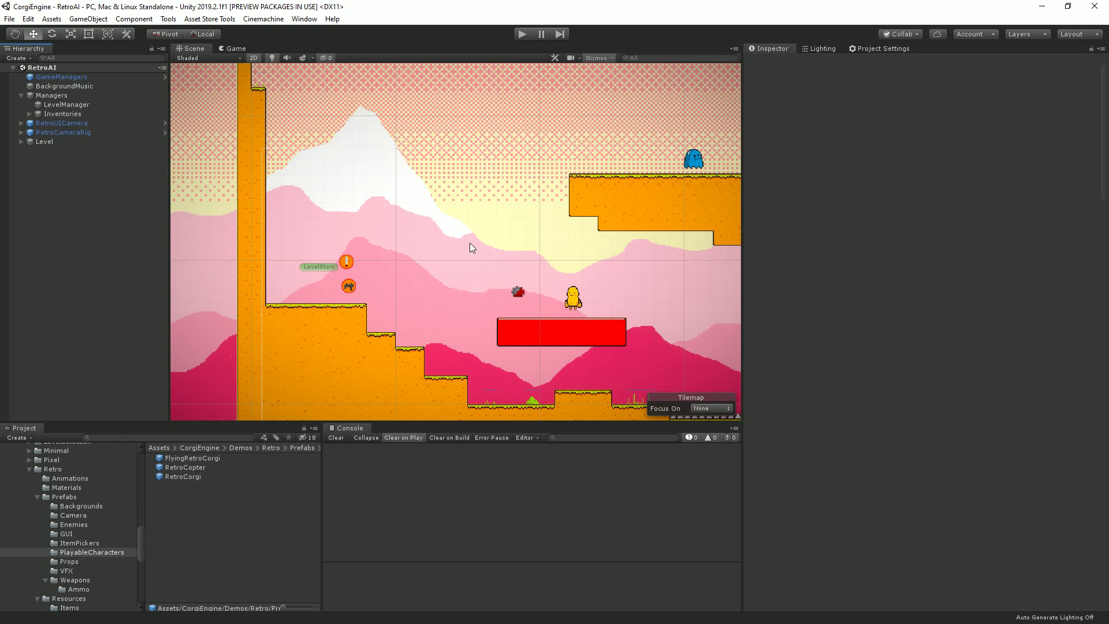
# Locate the RetroCorgi prefab through LevelManager's Player Prefabs and collapse its Box Collider 2D and Character Dash components
pyautogui.click(78, 104)
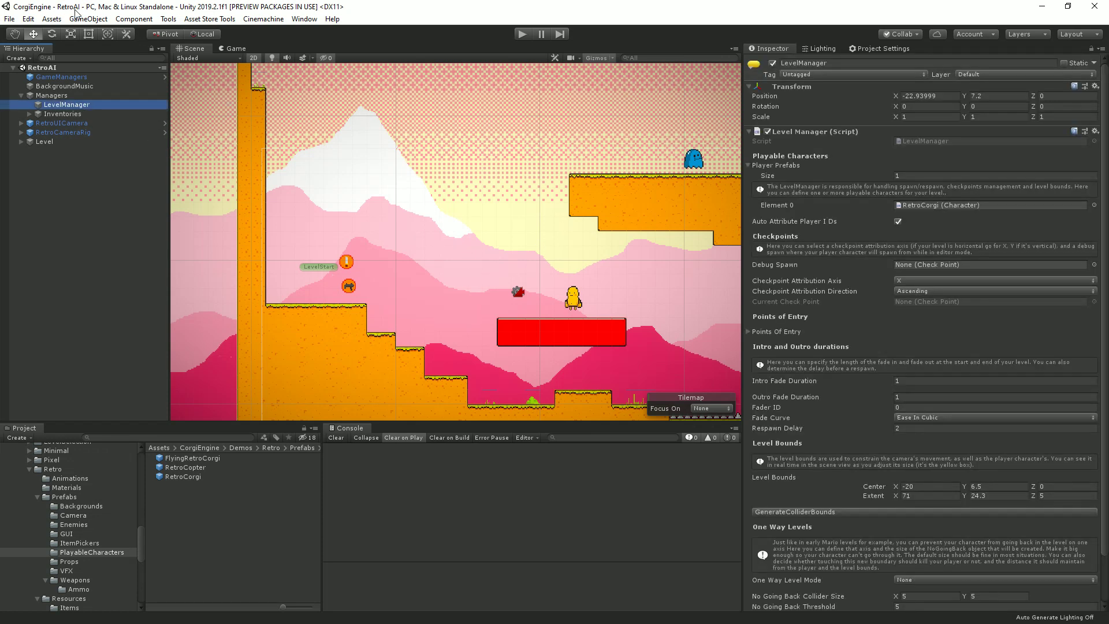
pyautogui.click(934, 205)
pyautogui.click(189, 479)
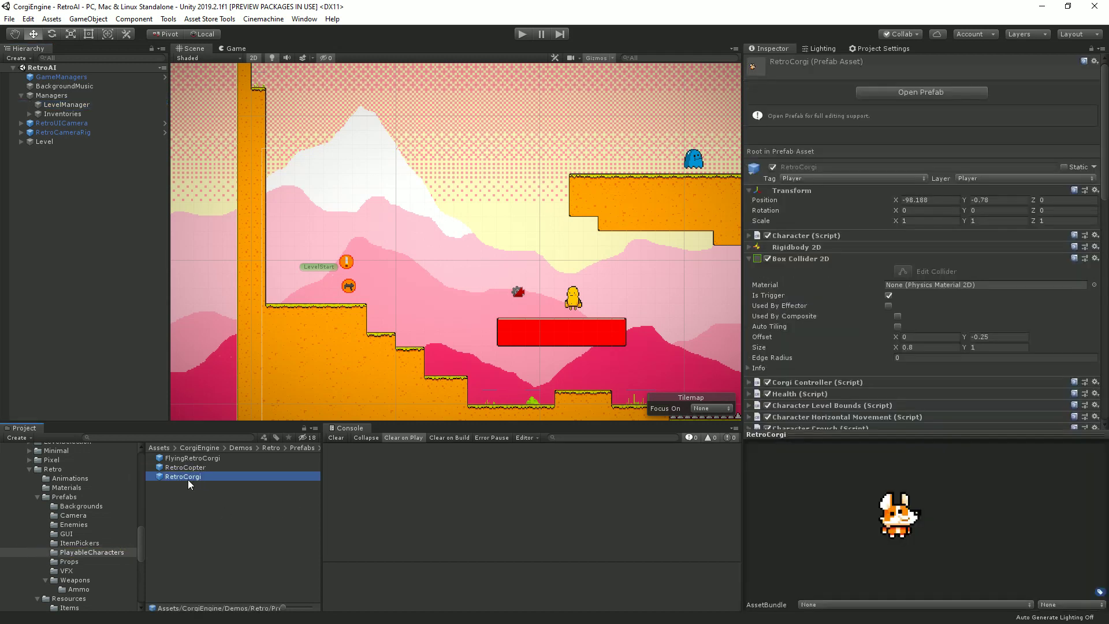
pyautogui.click(810, 259)
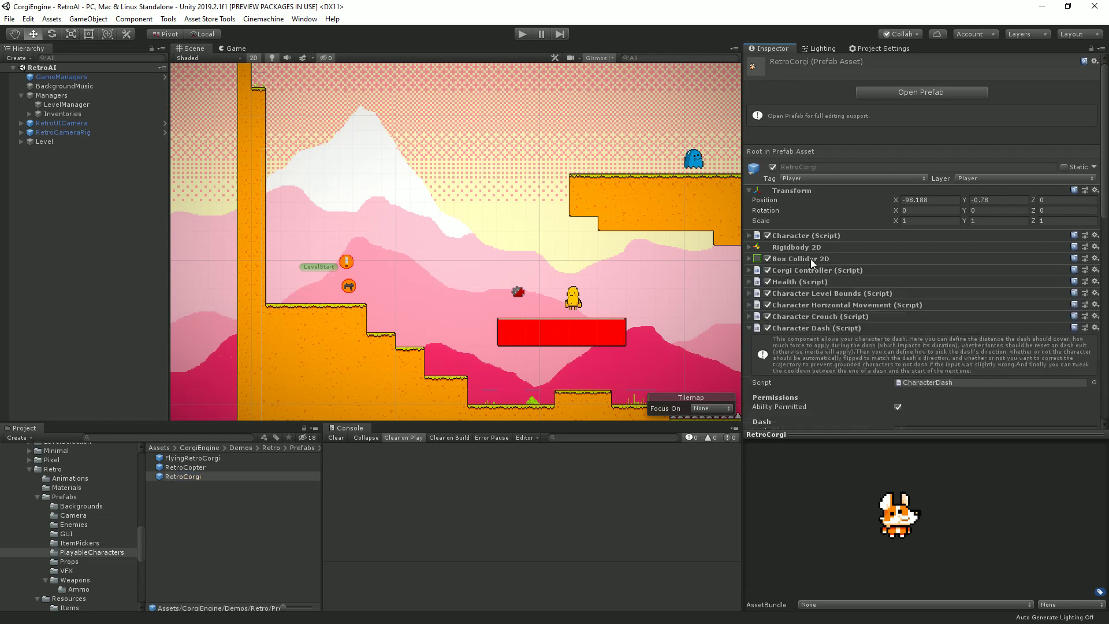
pyautogui.click(832, 328)
pyautogui.scroll(-4, 832, 329)
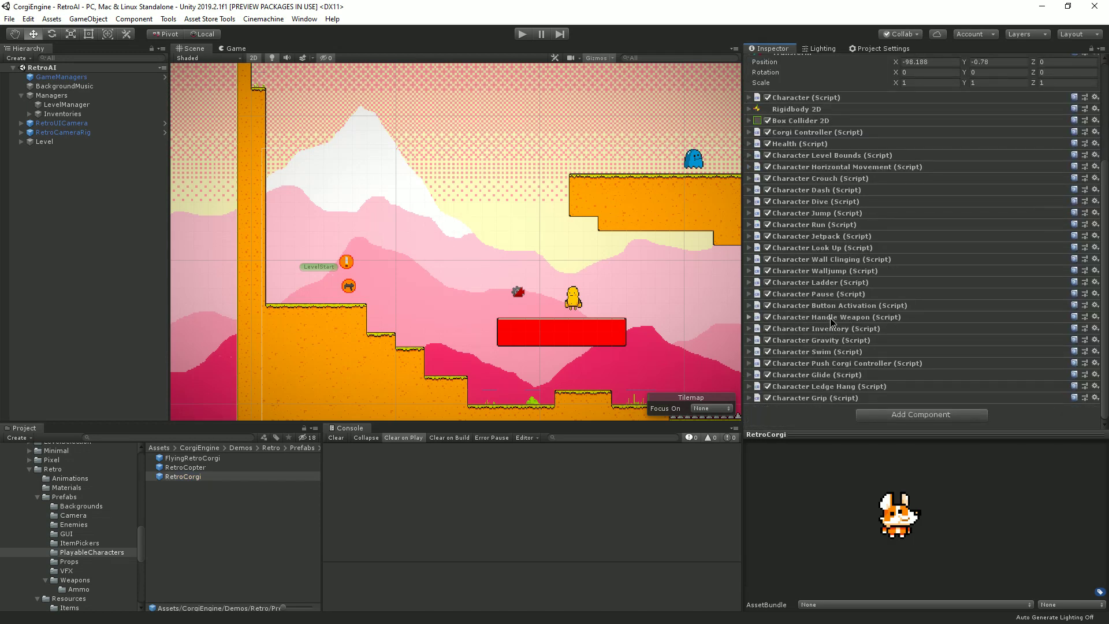
# Expand RetroCorgi's Character Handle Weapon component and enable Buffer Input and New Input Extends Buffer
pyautogui.click(832, 318)
pyautogui.scroll(-5, 893, 277)
pyautogui.scroll(3, 898, 254)
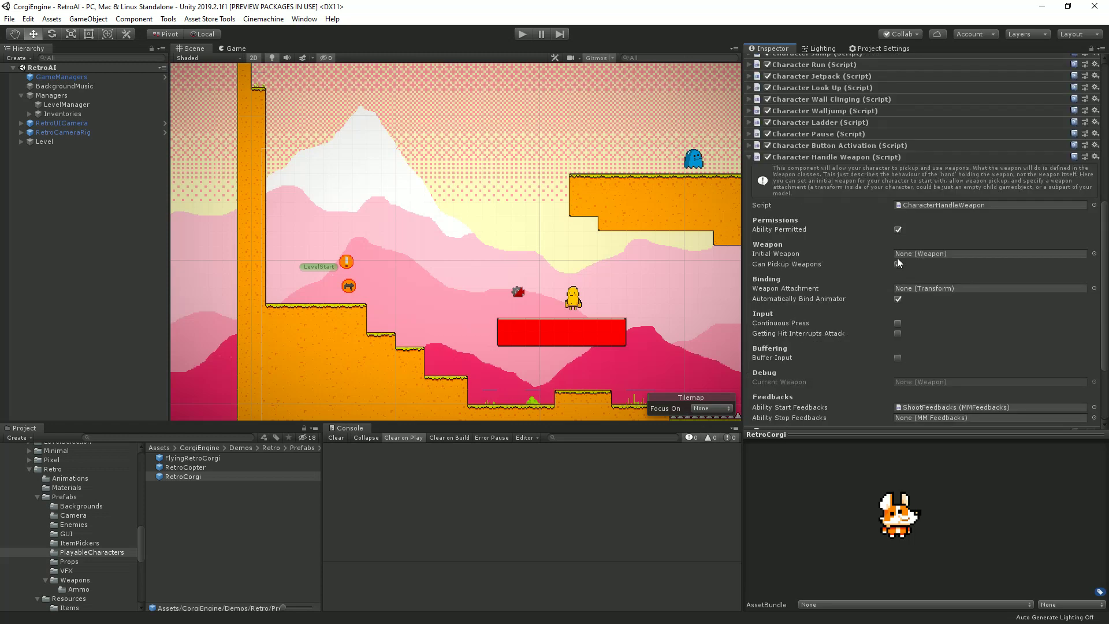
pyautogui.scroll(-3, 861, 287)
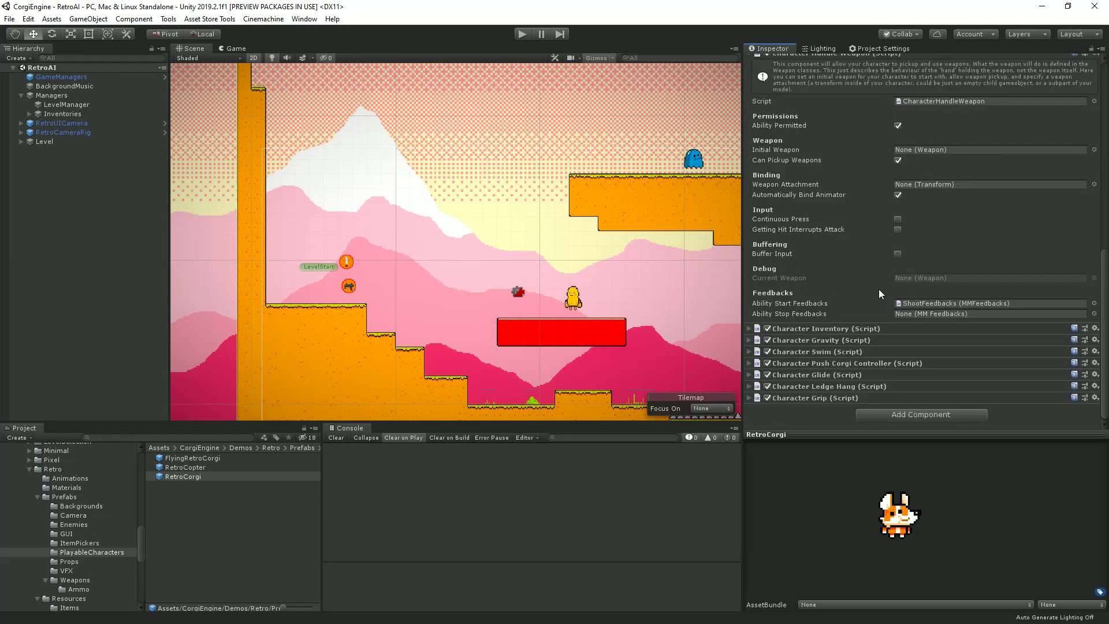
pyautogui.moveTo(885, 432); pyautogui.dragTo(885, 510)
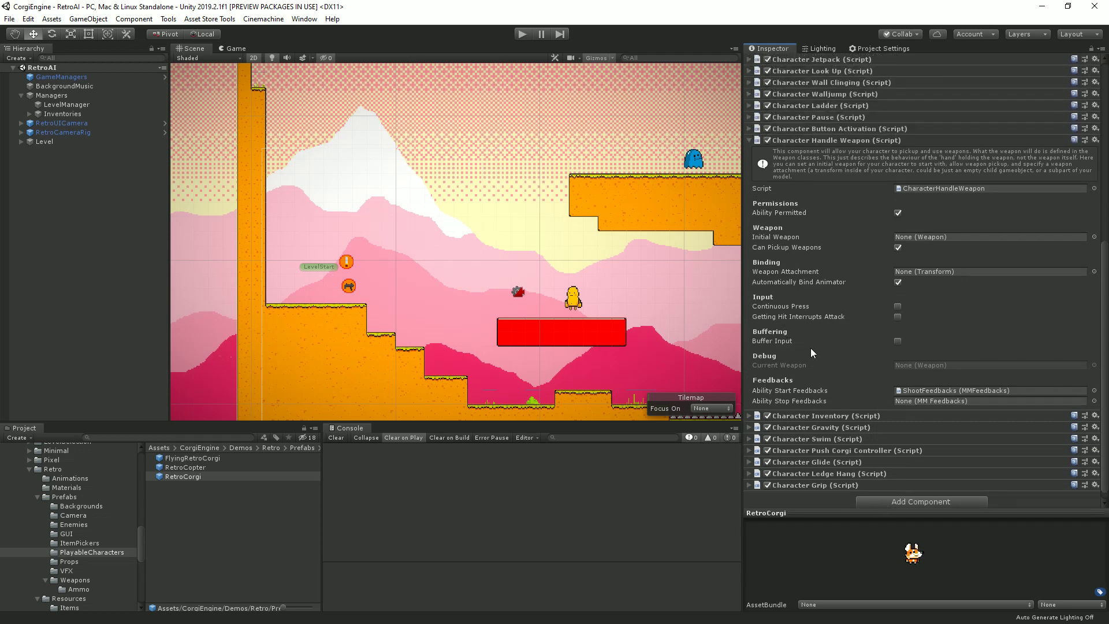
pyautogui.click(899, 341)
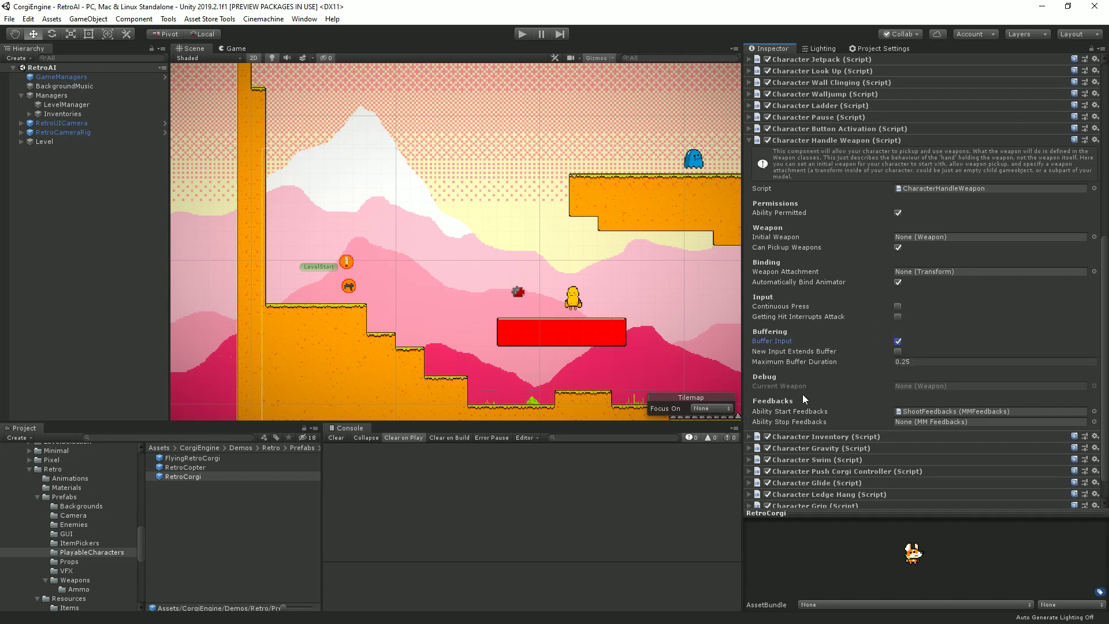
pyautogui.click(898, 351)
pyautogui.click(918, 361)
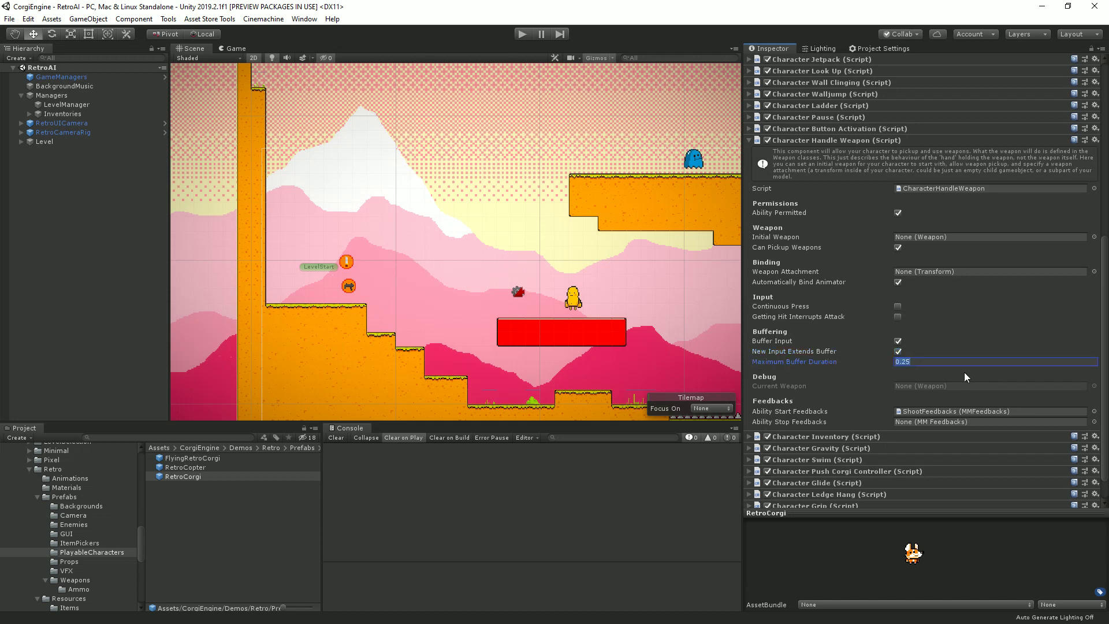
# Play the RetroAI scene and expand RetroCorgi and its SquashAndStretch child in the hierarchy
pyautogui.click(523, 34)
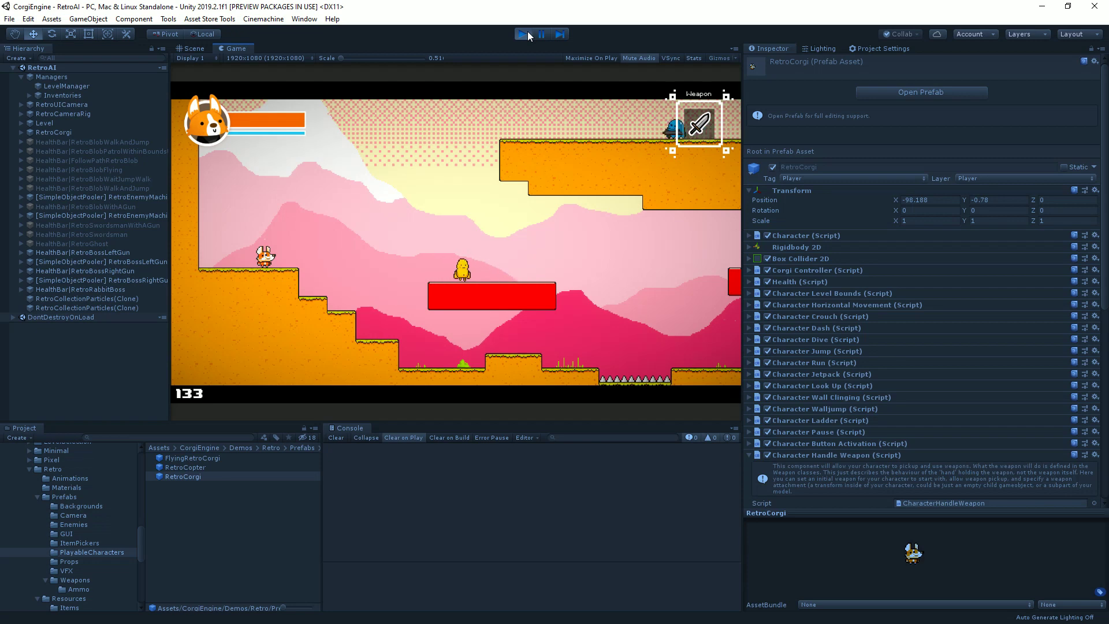
pyautogui.scroll(-5, 900, 327)
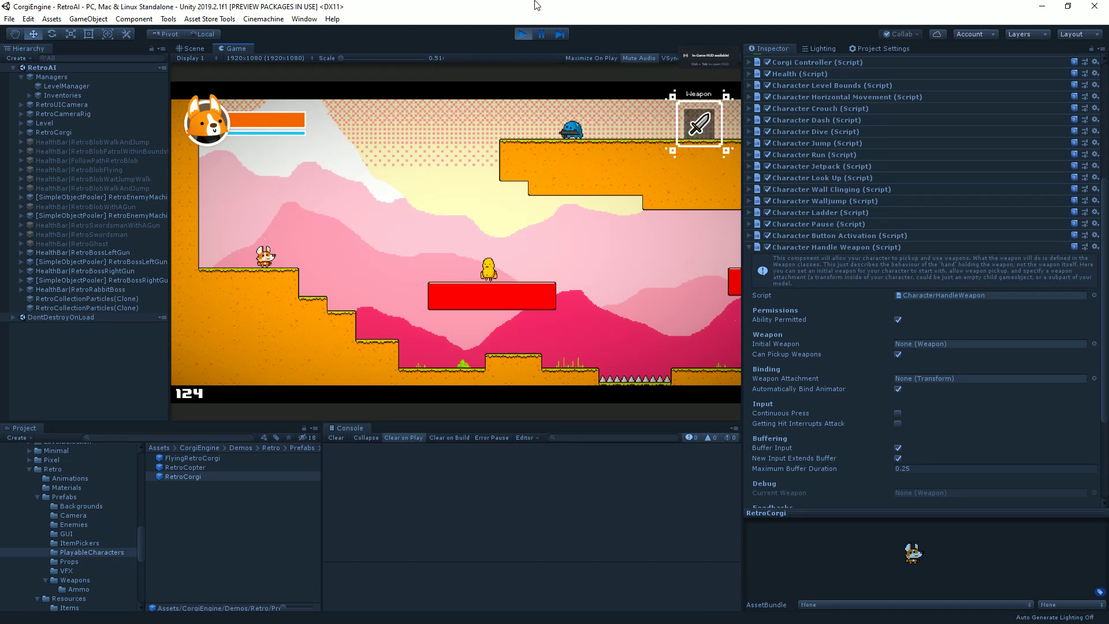
pyautogui.click(22, 132)
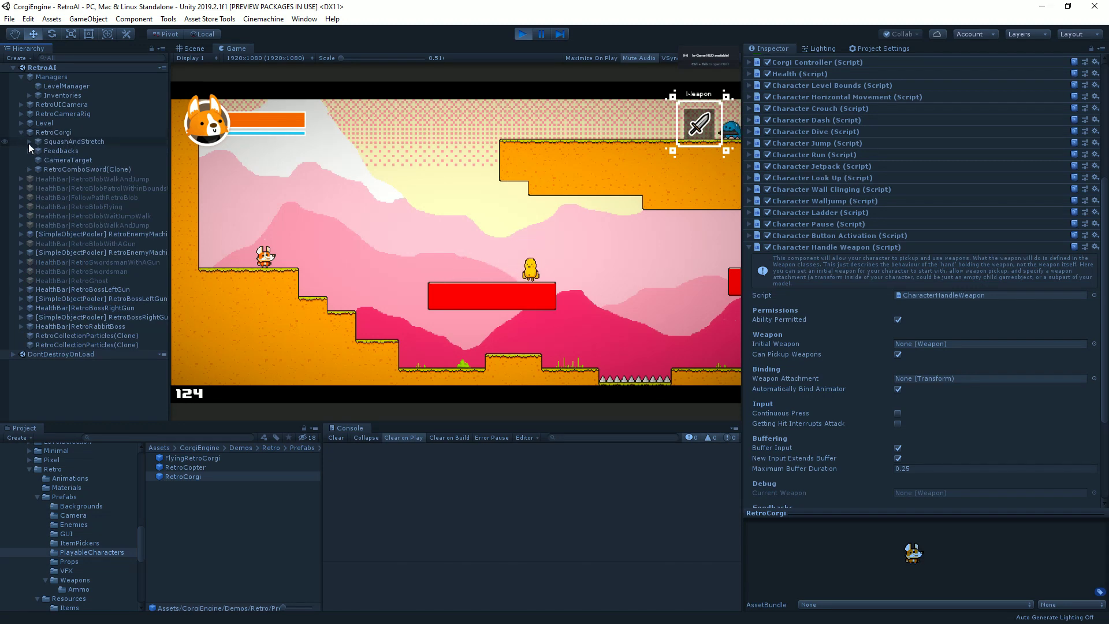
pyautogui.click(30, 142)
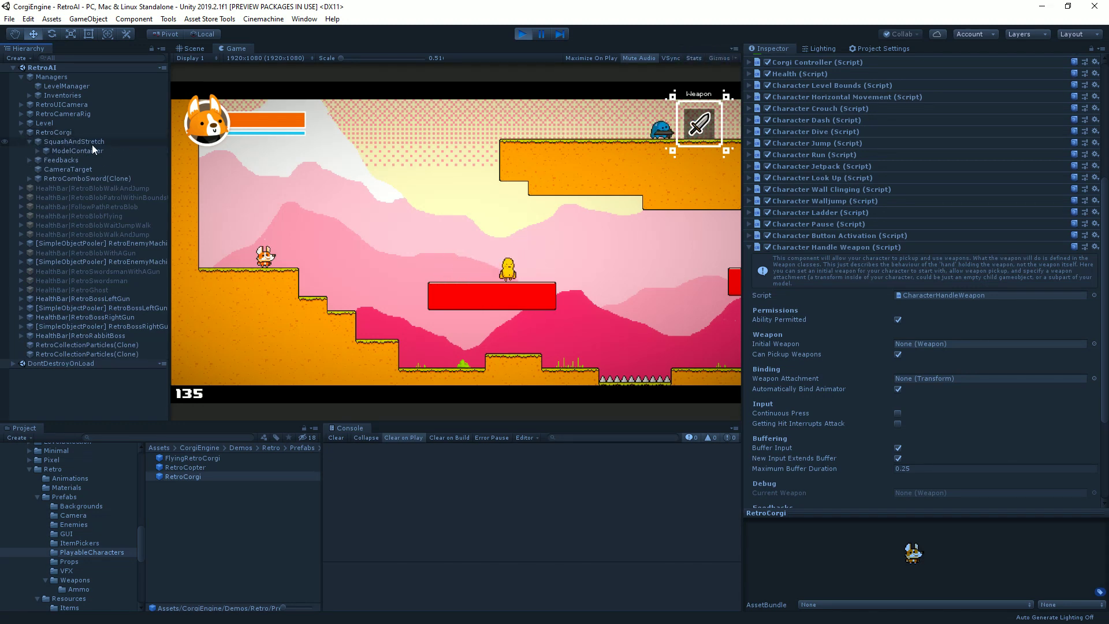
# Make the corgi jump and move around in the running game to test its squash and stretch effect
pyautogui.click(317, 230)
pyautogui.press('space')
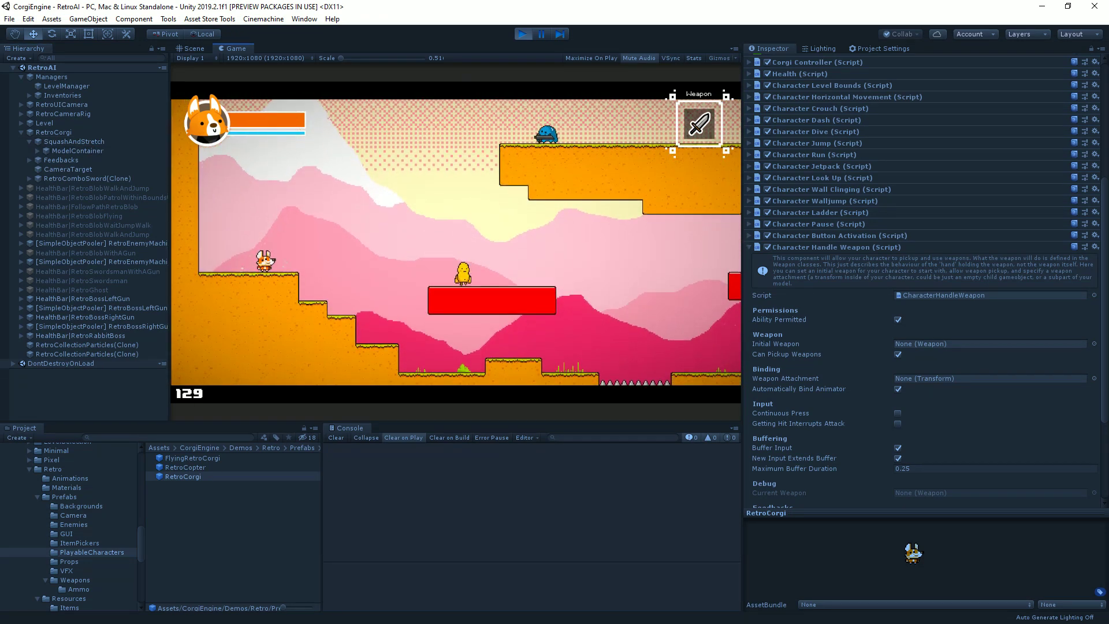
pyautogui.press('space')
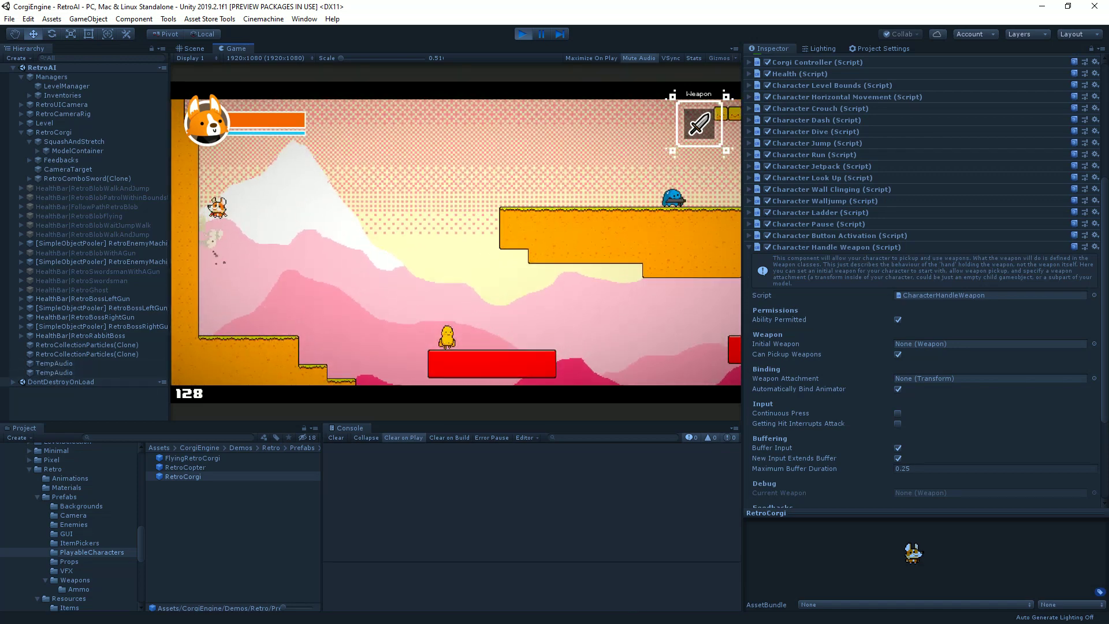
pyautogui.press('Right')
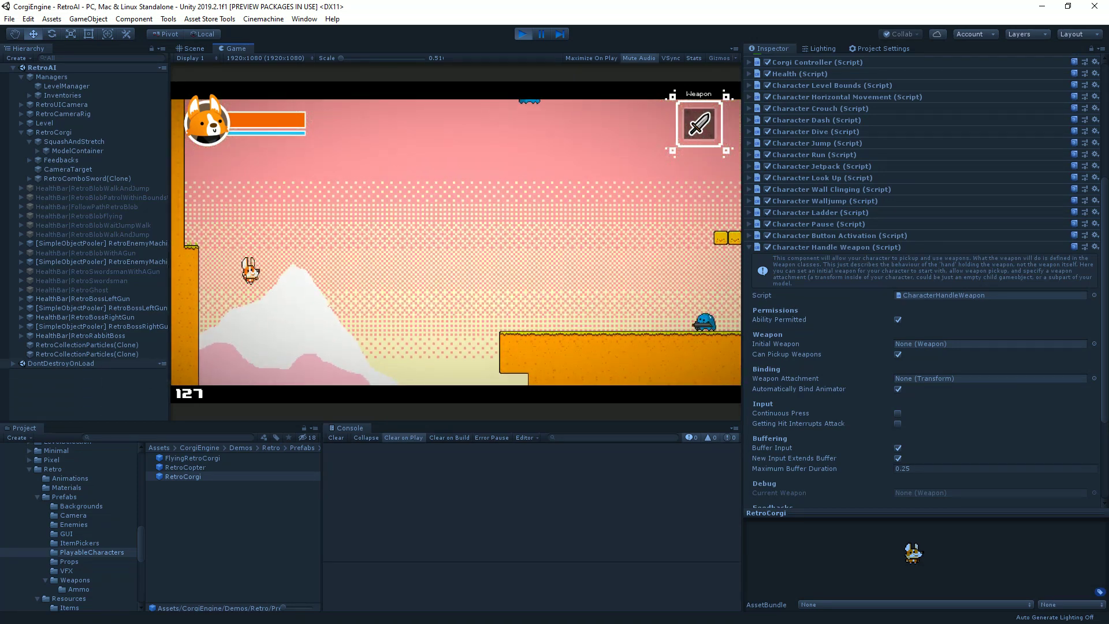
pyautogui.press('space')
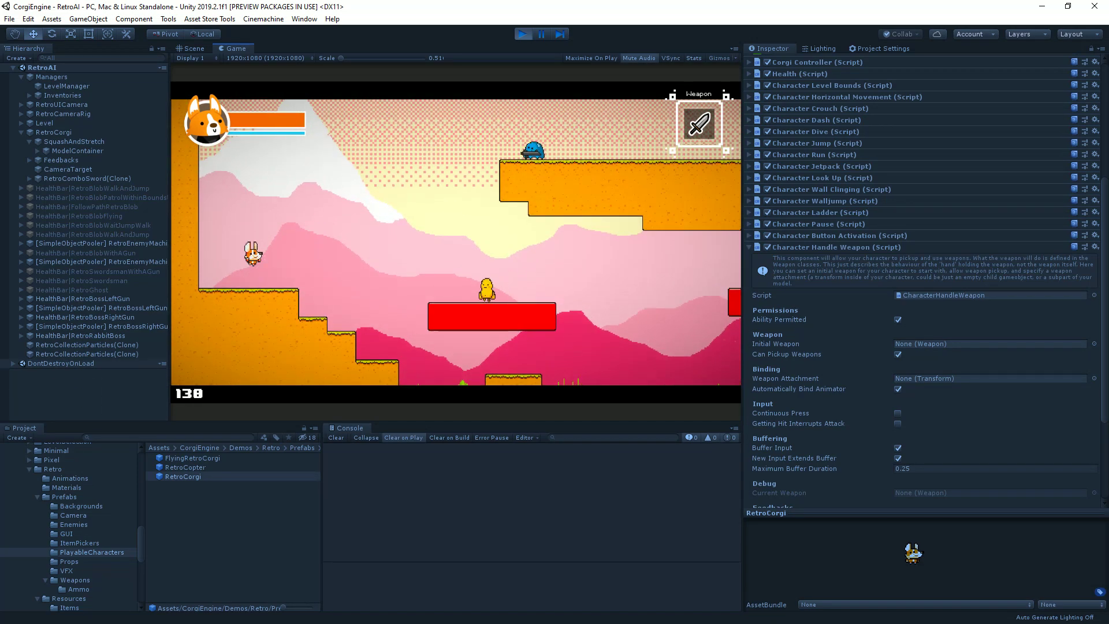
pyautogui.press('space')
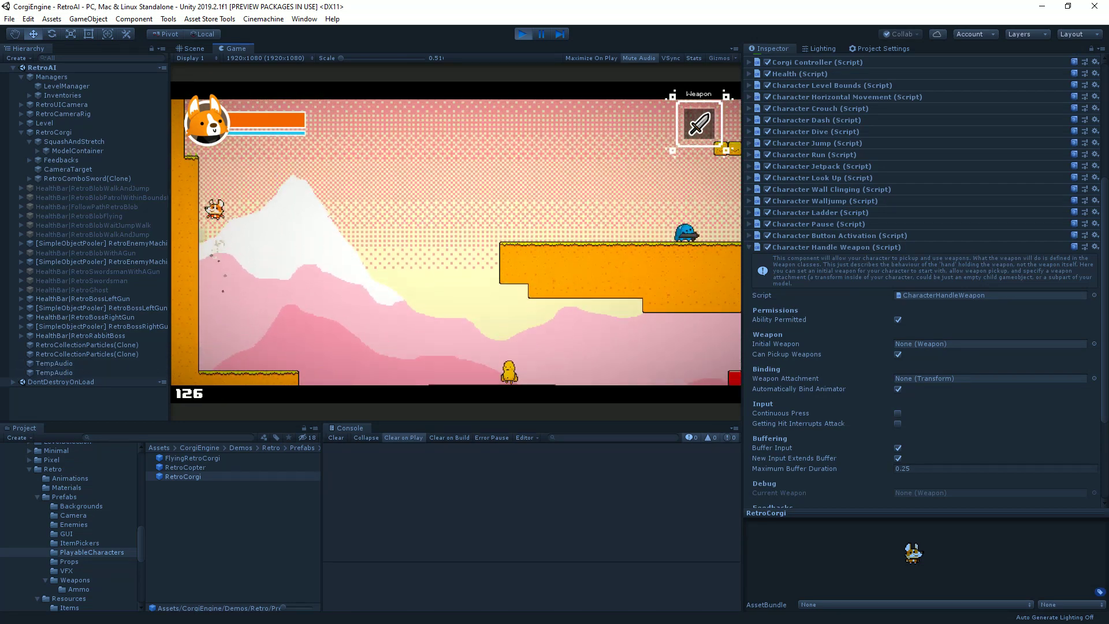
pyautogui.press('space')
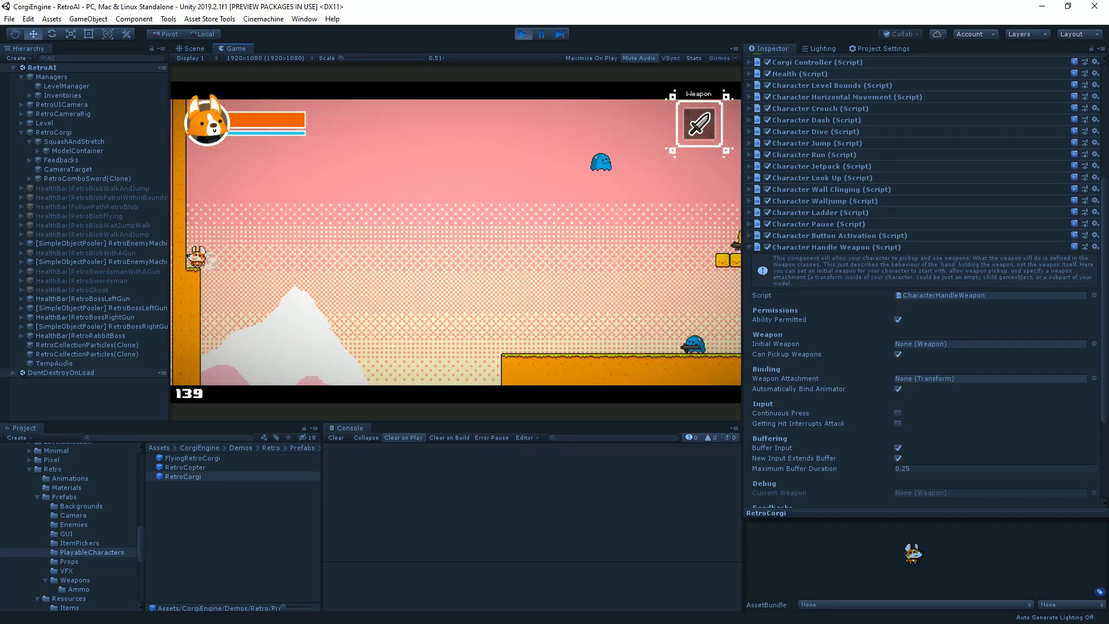
pyautogui.press('Right')
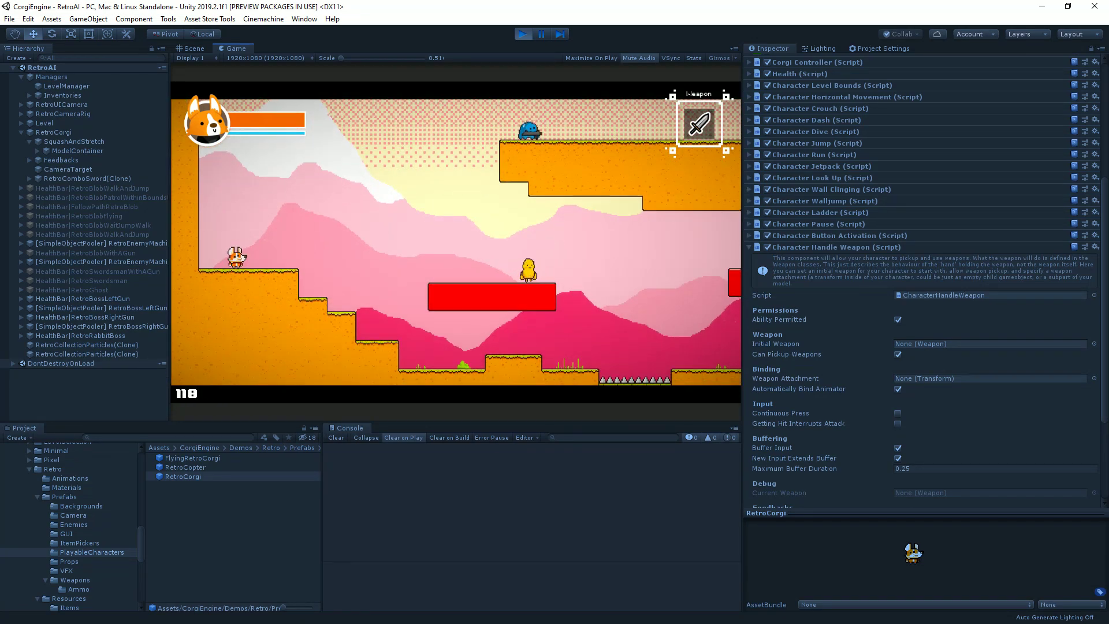
# Frame RetroCorgi in the Scene view and collapse its Character Handle Weapon component
pyautogui.click(78, 142)
pyautogui.click(194, 48)
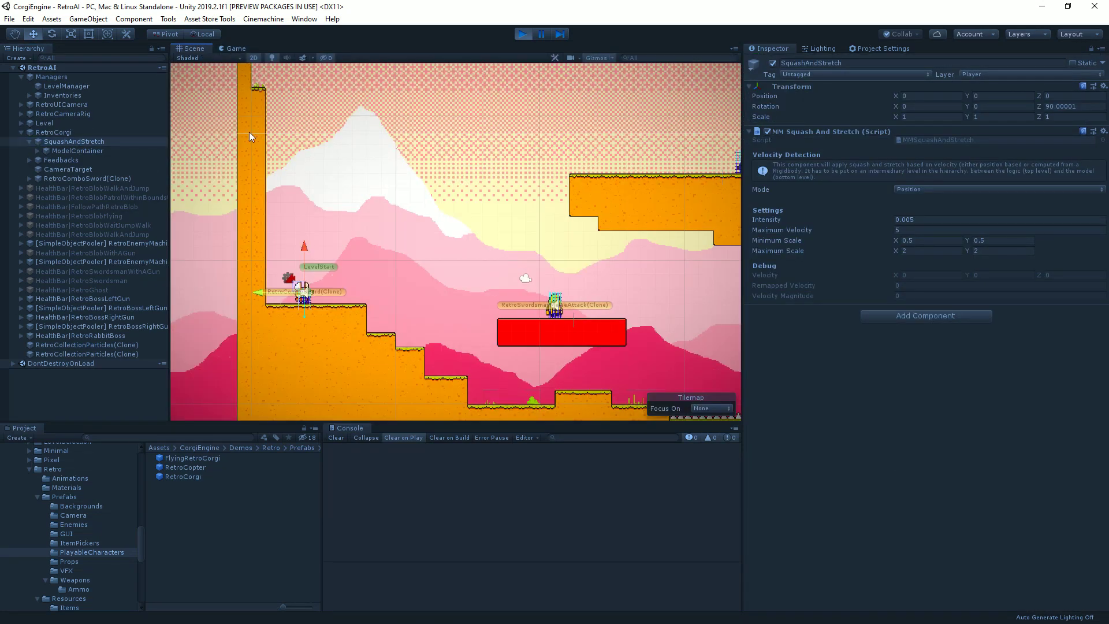
pyautogui.doubleClick(54, 133)
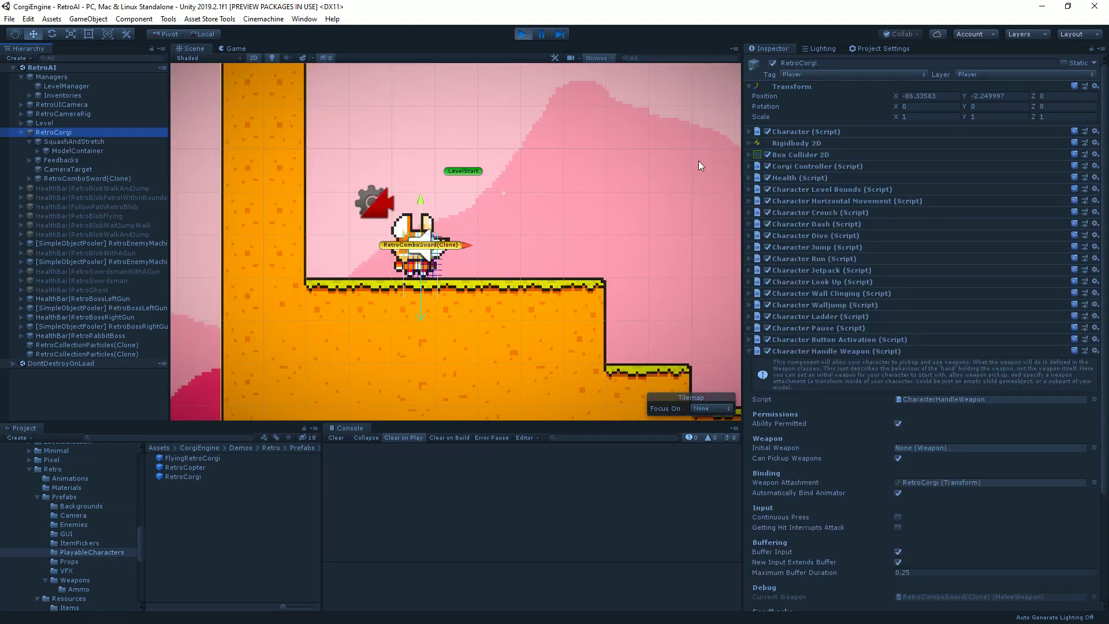
pyautogui.click(824, 351)
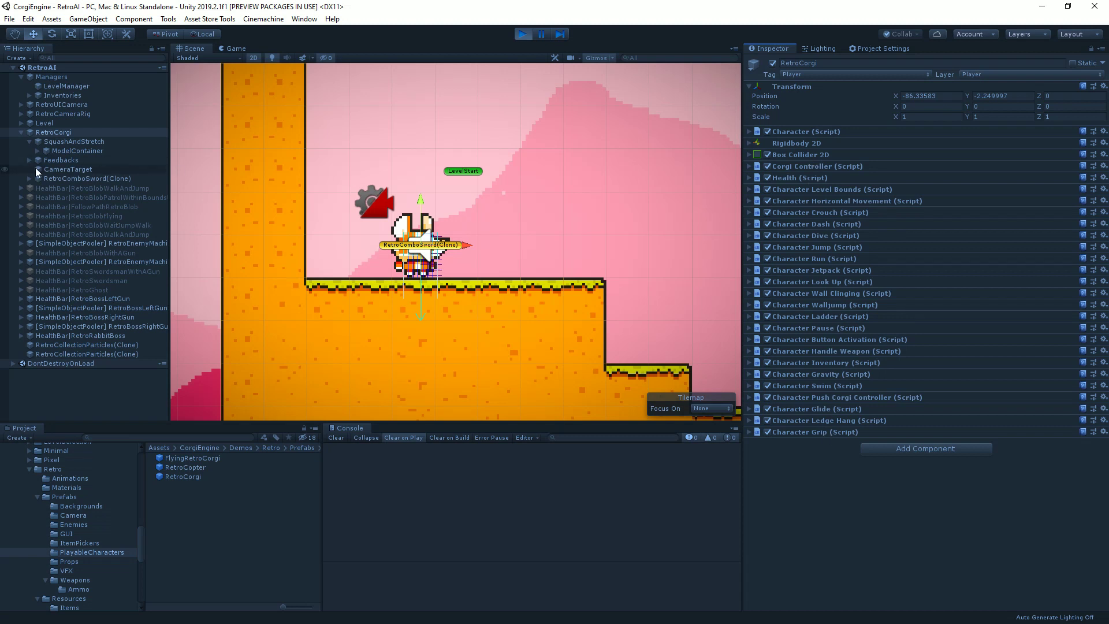
# Examine the SquashAndStretch, ModelContainer and Model nesting under RetroCorgi and the MM Squash And Stretch settings
pyautogui.click(80, 143)
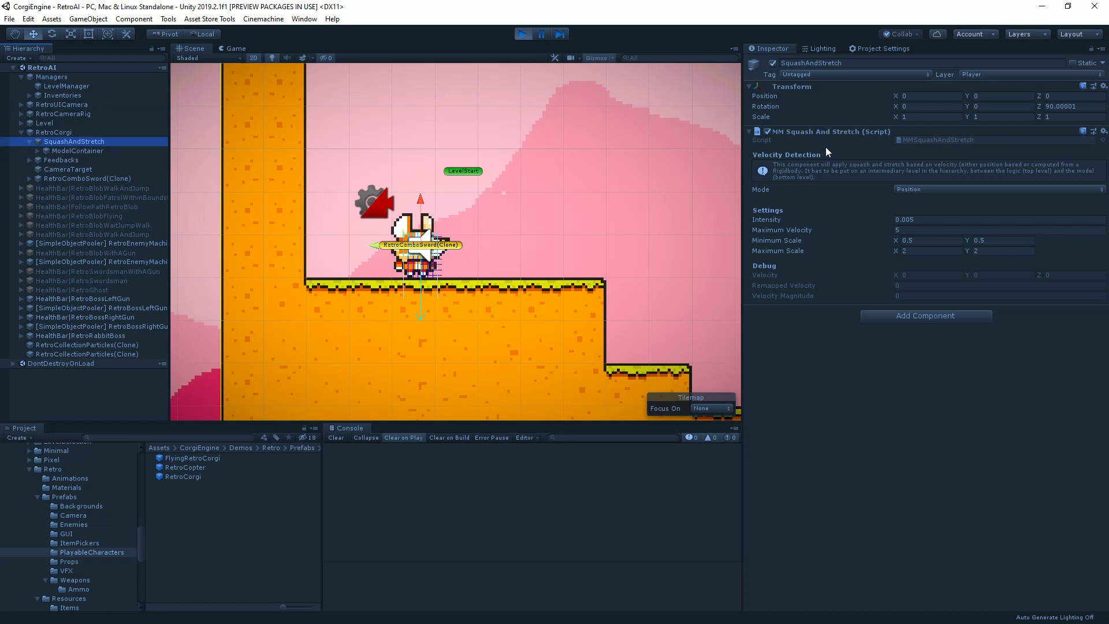
pyautogui.click(87, 151)
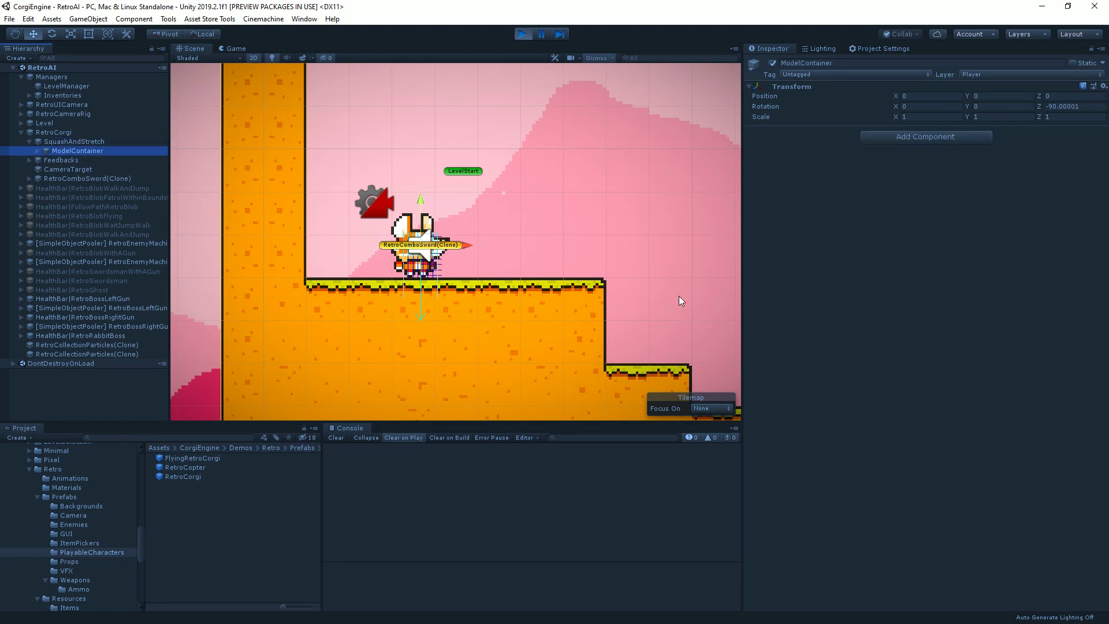
pyautogui.press('Right')
pyautogui.press('Down')
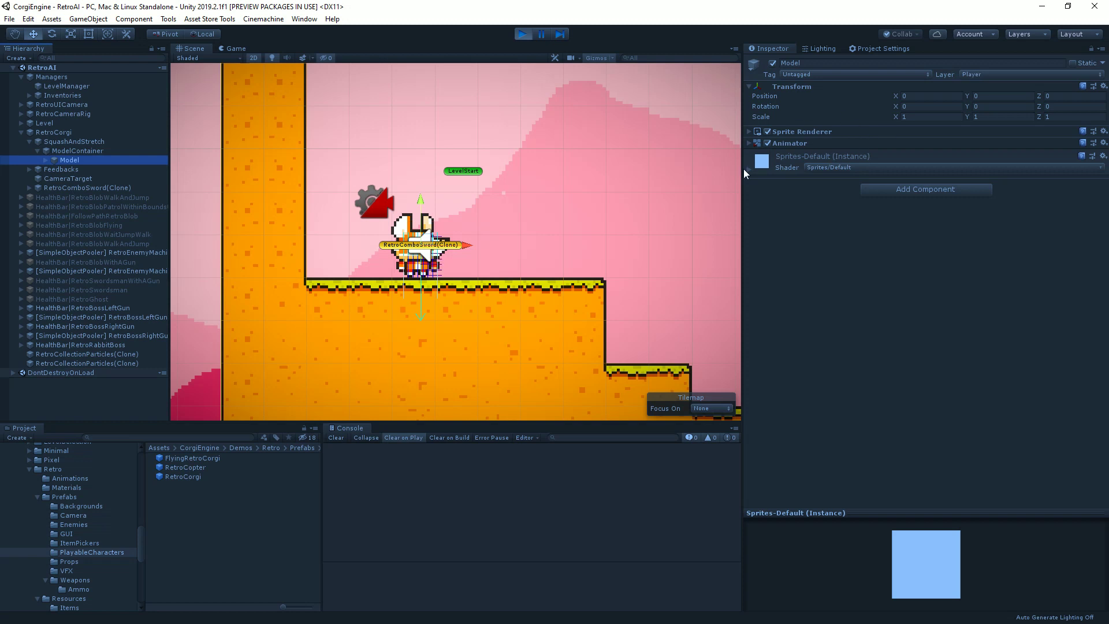
pyautogui.click(72, 143)
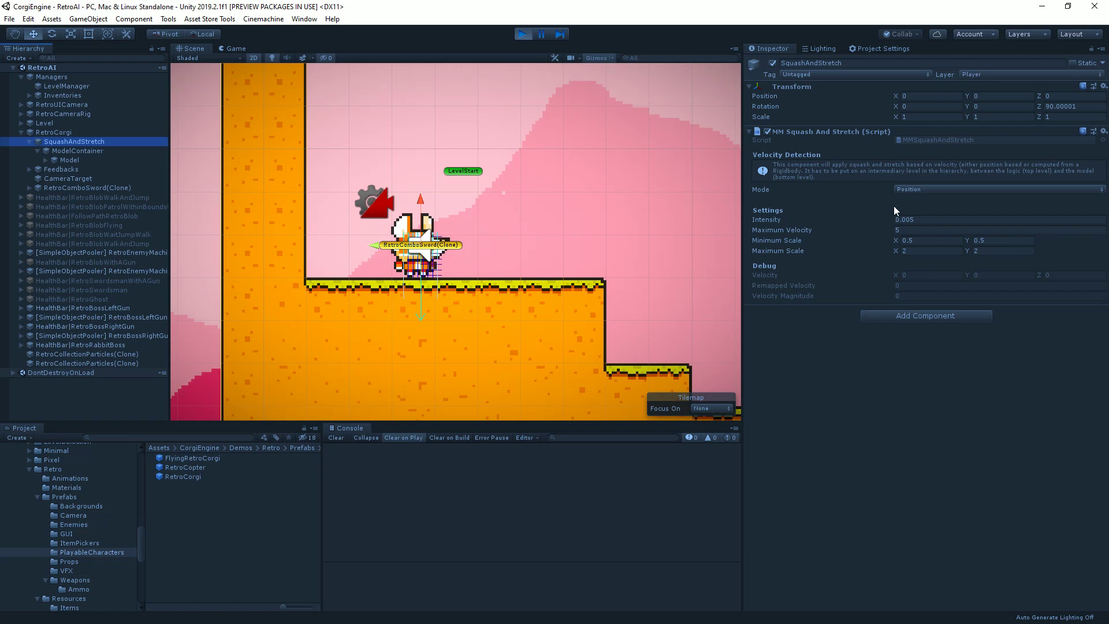
# Check the velocity Mode options on MM Squash And Stretch, and set Minimum Scale to 0.1 and Maximum Scale to 4 on both axes
pyautogui.click(919, 191)
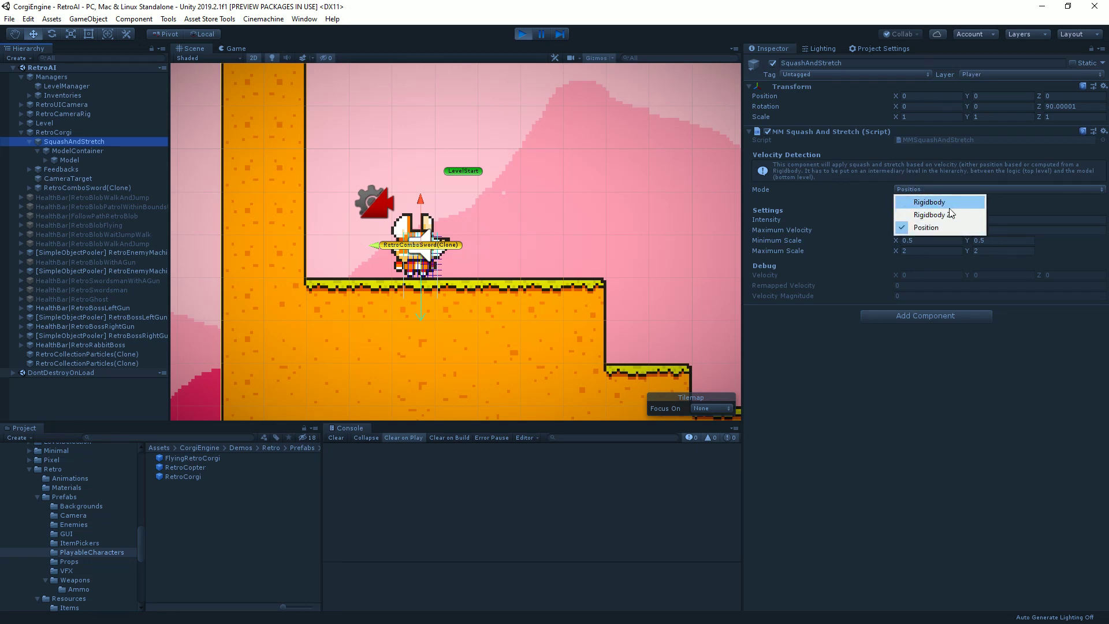
pyautogui.click(796, 189)
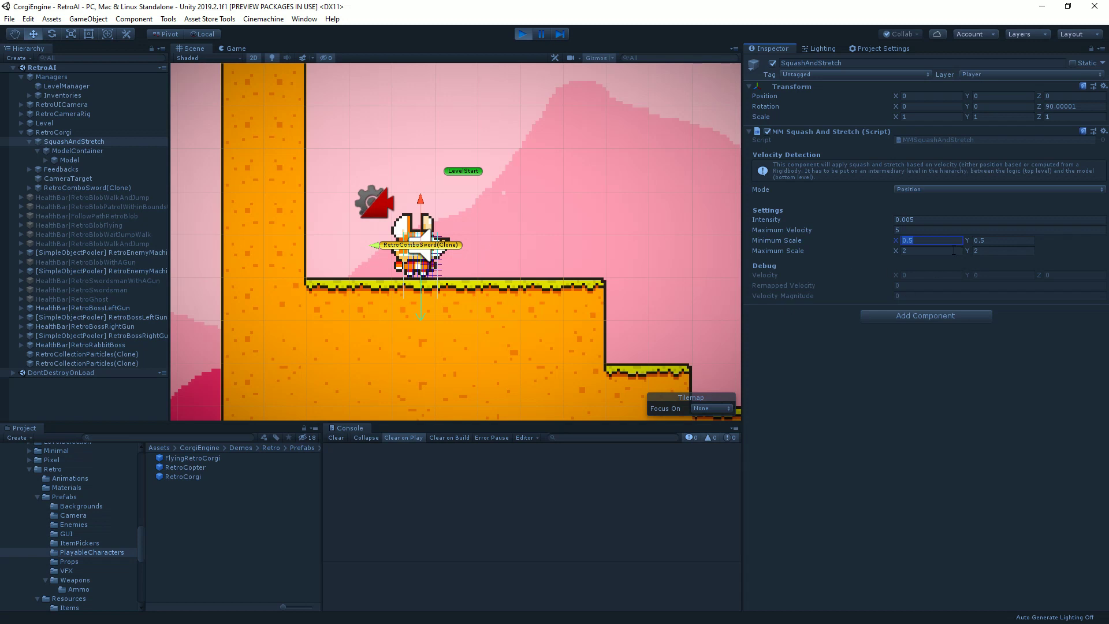
pyautogui.click(996, 241)
pyautogui.write('.1')
pyautogui.click(937, 252)
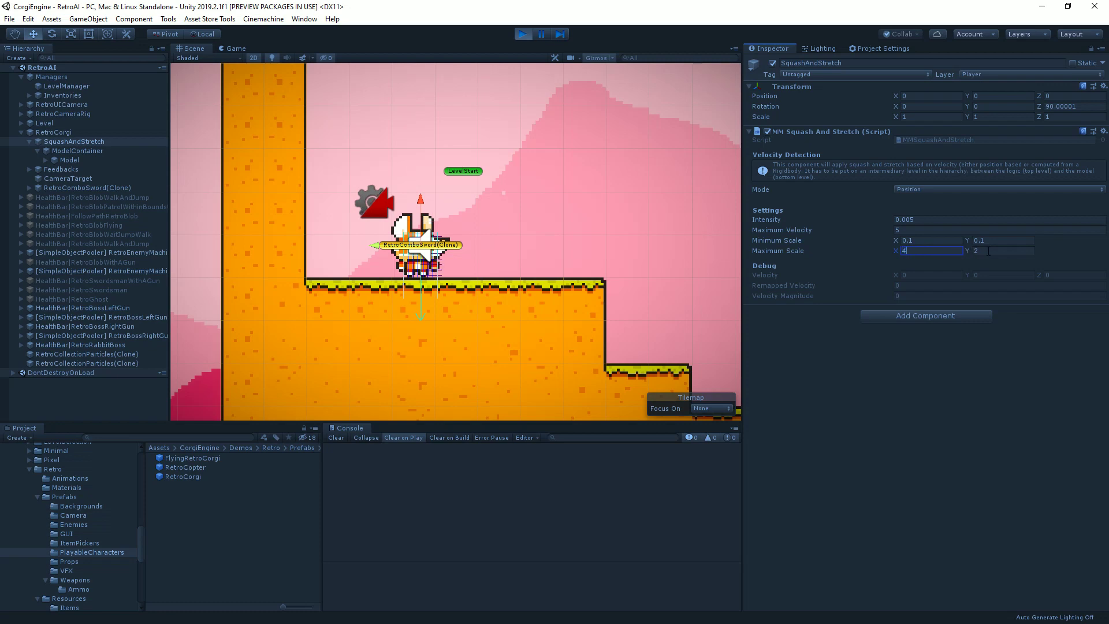
pyautogui.click(989, 251)
pyautogui.write('4')
# Return to the running game and make the corgi jump and move to test the wider scale limits
pyautogui.click(225, 51)
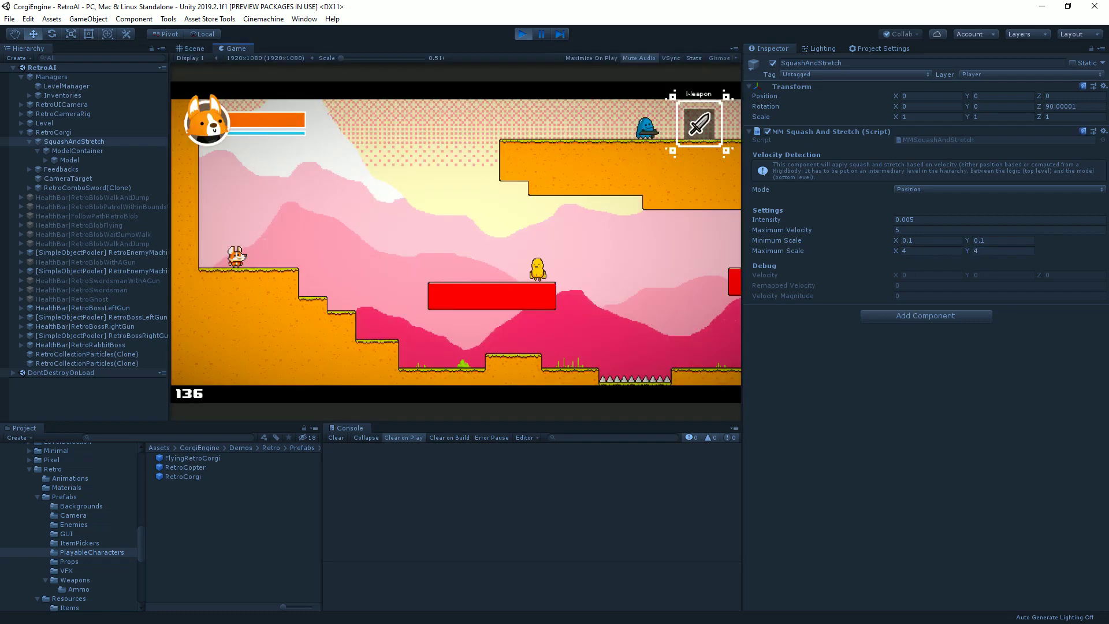
pyautogui.press('space')
pyautogui.press('Left')
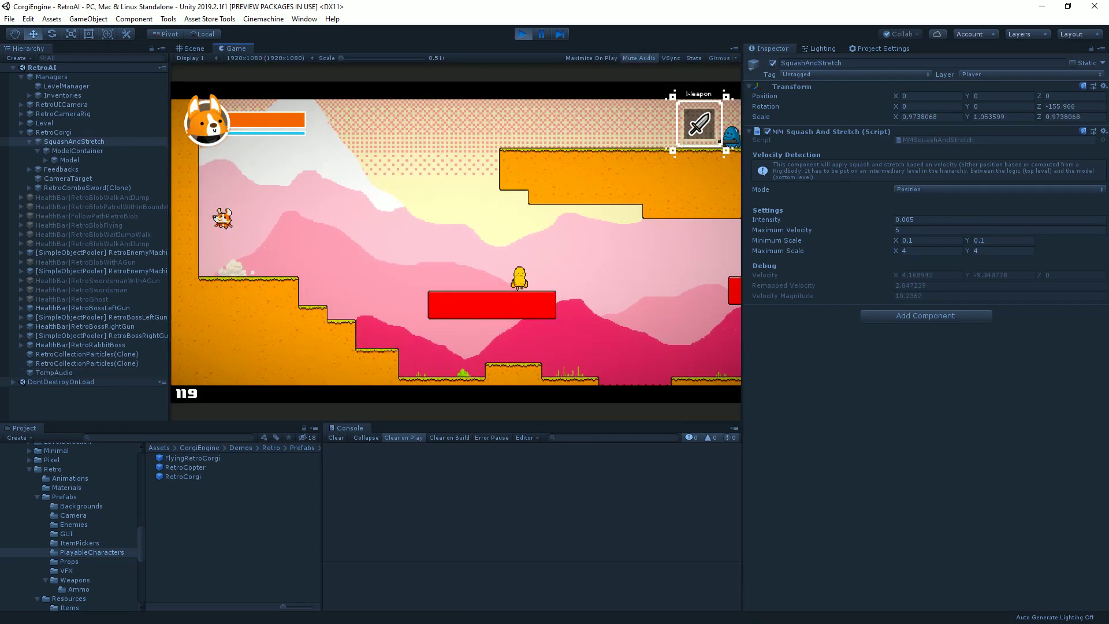
pyautogui.press('space')
pyautogui.press('space')
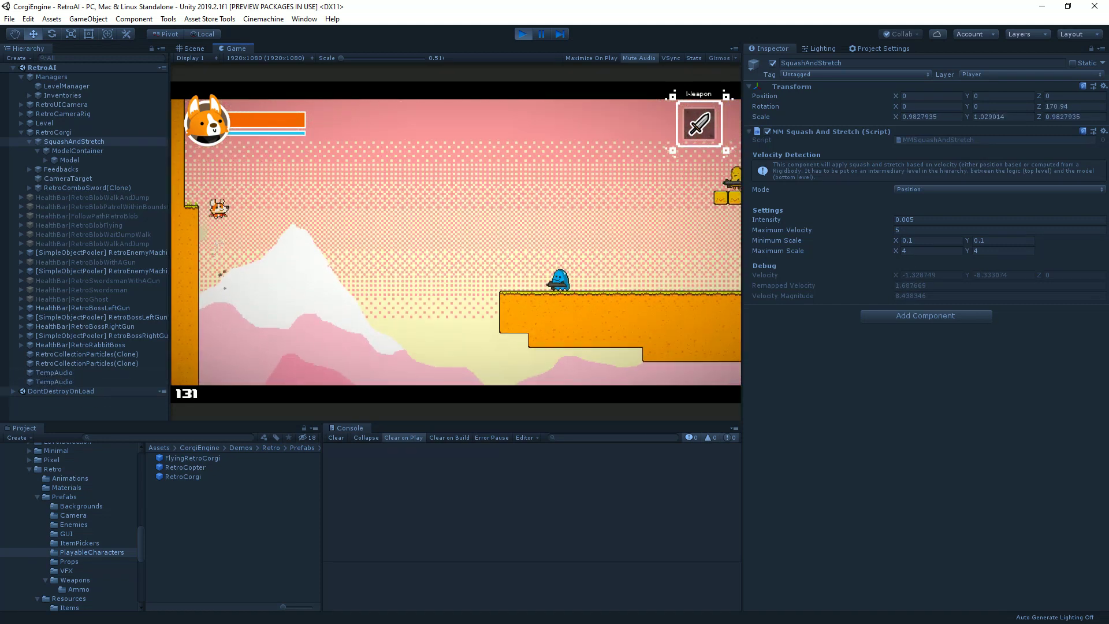
pyautogui.press('Left')
pyautogui.press('space')
pyautogui.press('space')
pyautogui.press('space')
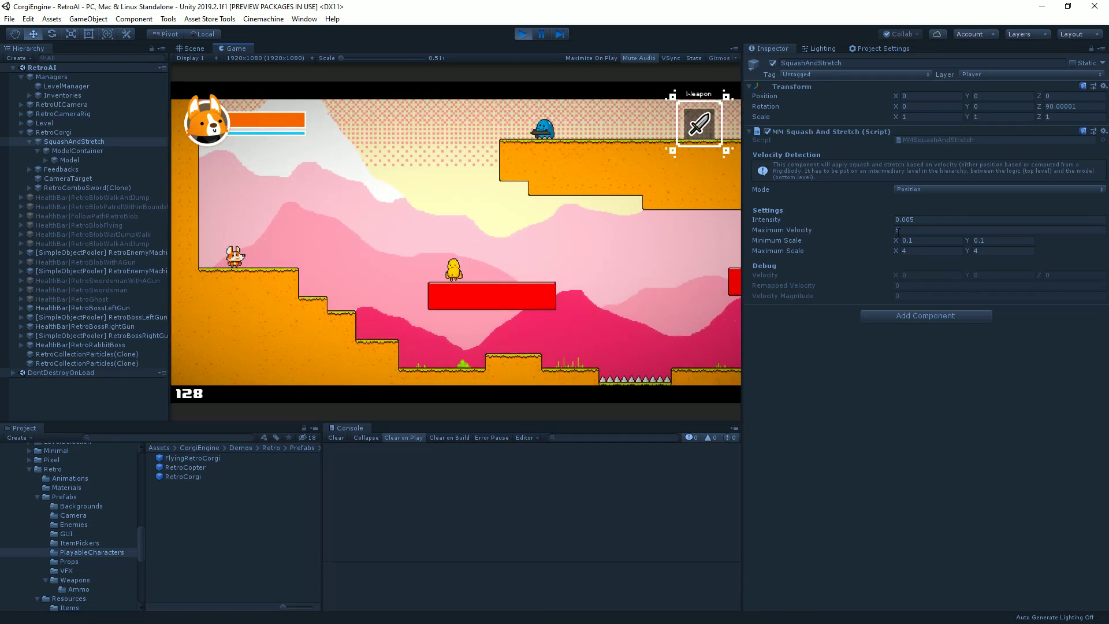
# Set the squash and stretch Maximum Velocity to 1 and try the corgi's jump in the running game
pyautogui.click(922, 231)
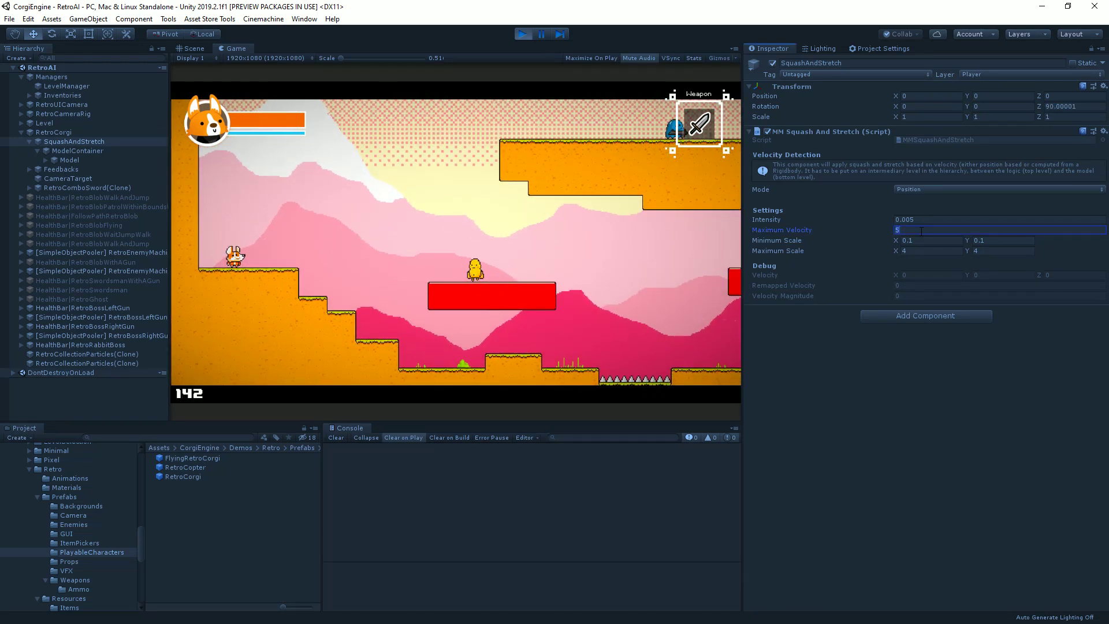
pyautogui.click(254, 276)
pyautogui.press('space')
pyautogui.press('space')
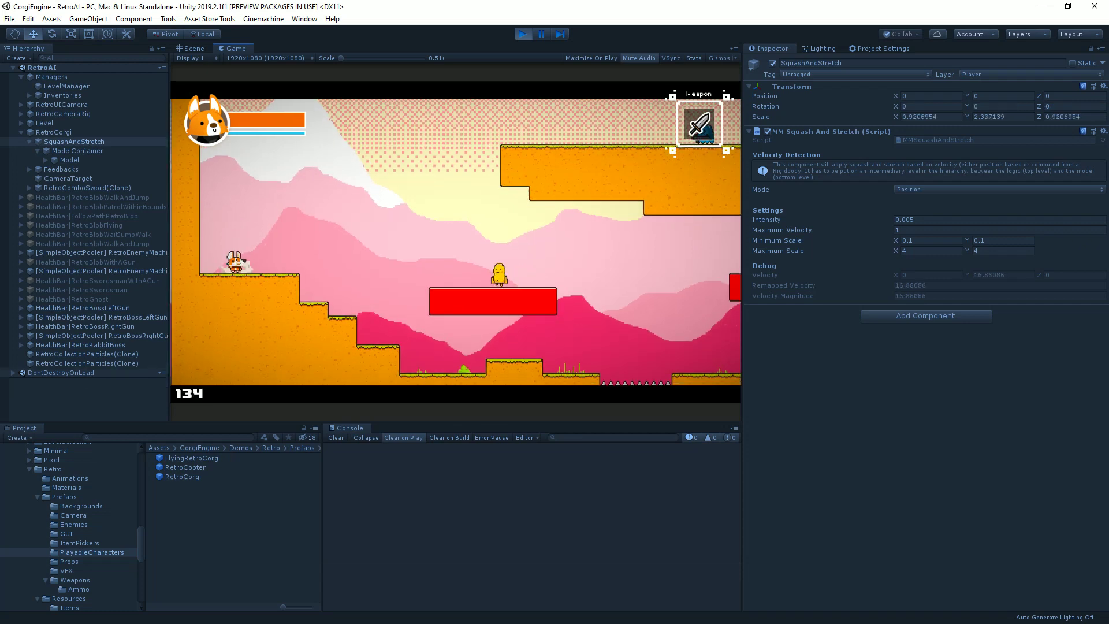
pyautogui.press('space')
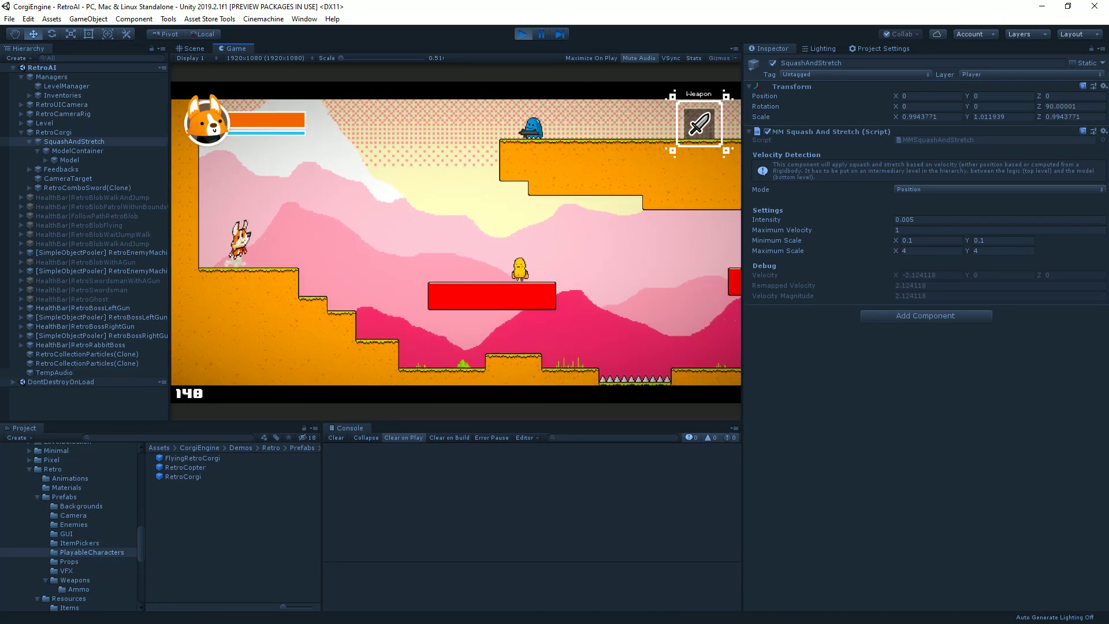
# Run and jump back and forth across the starting ledges to observe the corgi's deformation at the lower maximum velocity
pyautogui.press('Right')
pyautogui.press('space')
pyautogui.press('Left')
pyautogui.press('space')
pyautogui.press('Right')
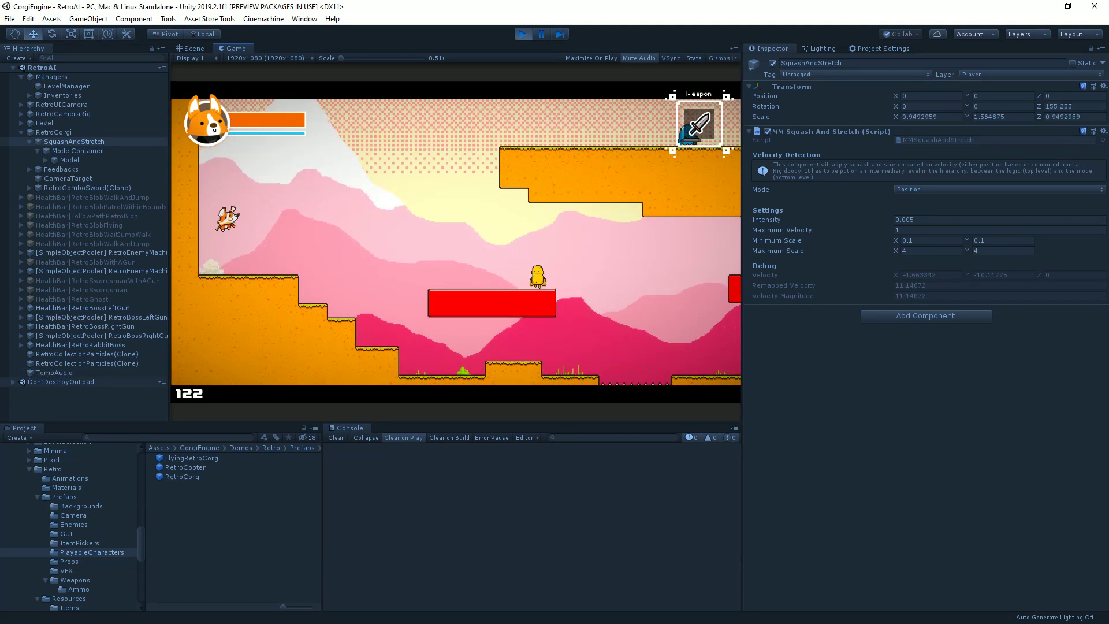
pyautogui.press('space')
pyautogui.press('Left')
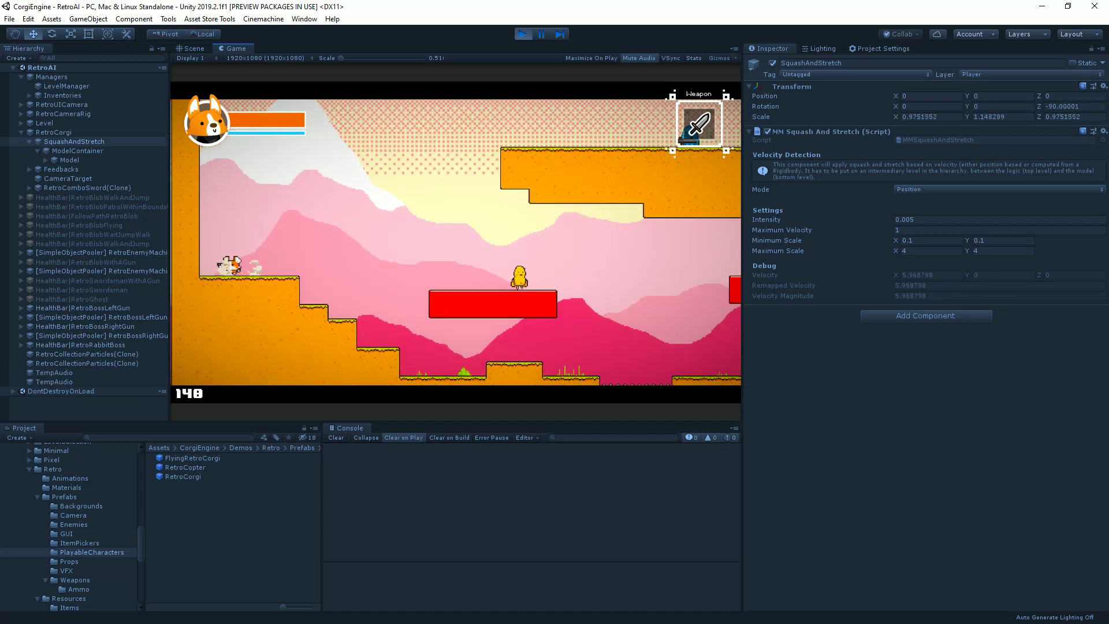
pyautogui.press('space')
pyautogui.press('Right')
pyautogui.press('Right')
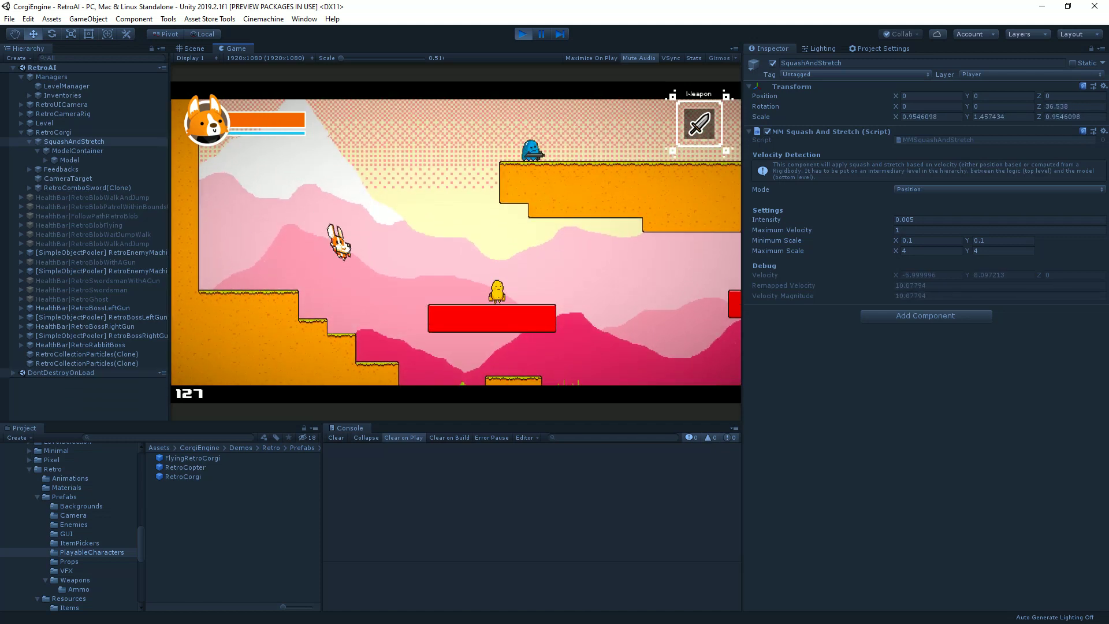
pyautogui.press('space')
pyautogui.press('Left')
pyautogui.press('space')
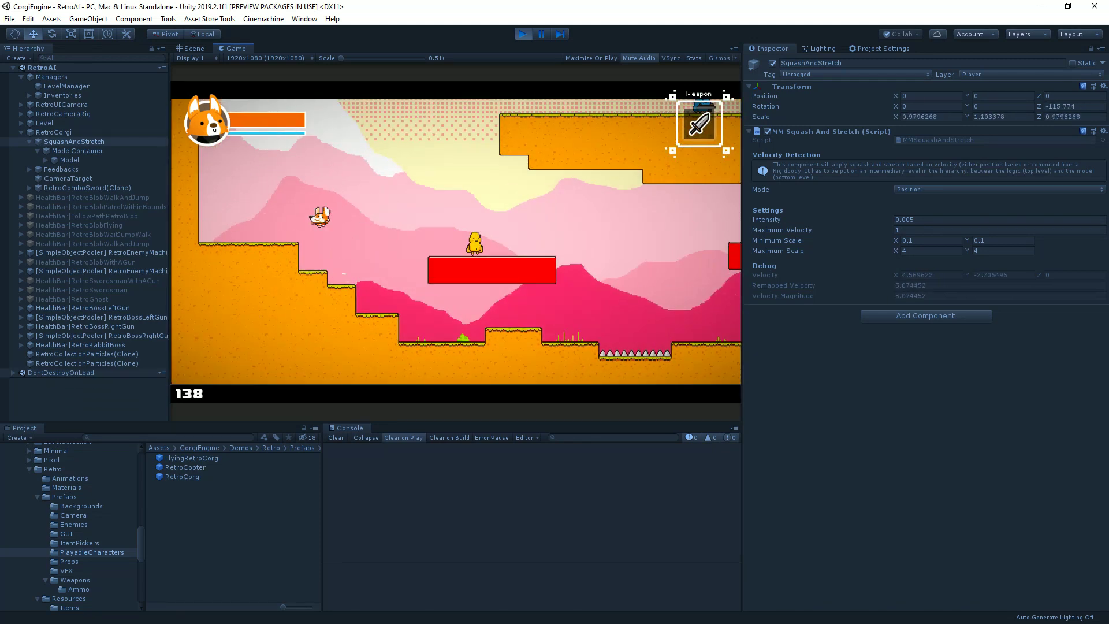
pyautogui.press('space')
pyautogui.press('Right')
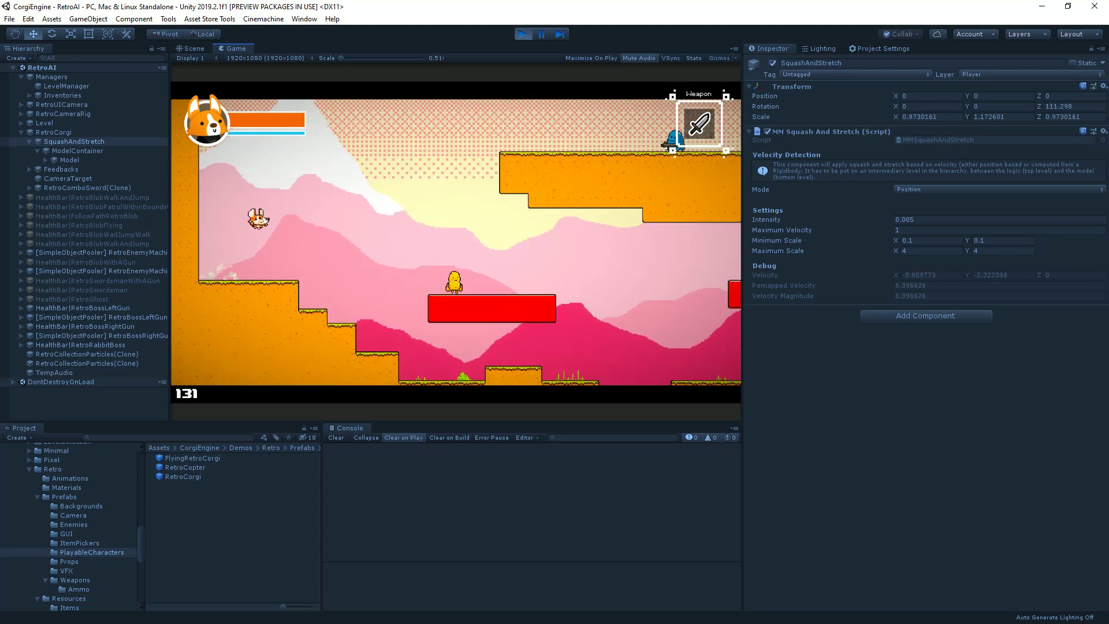
pyautogui.press('space')
pyautogui.press('Left')
pyautogui.press('space')
pyautogui.press('Right')
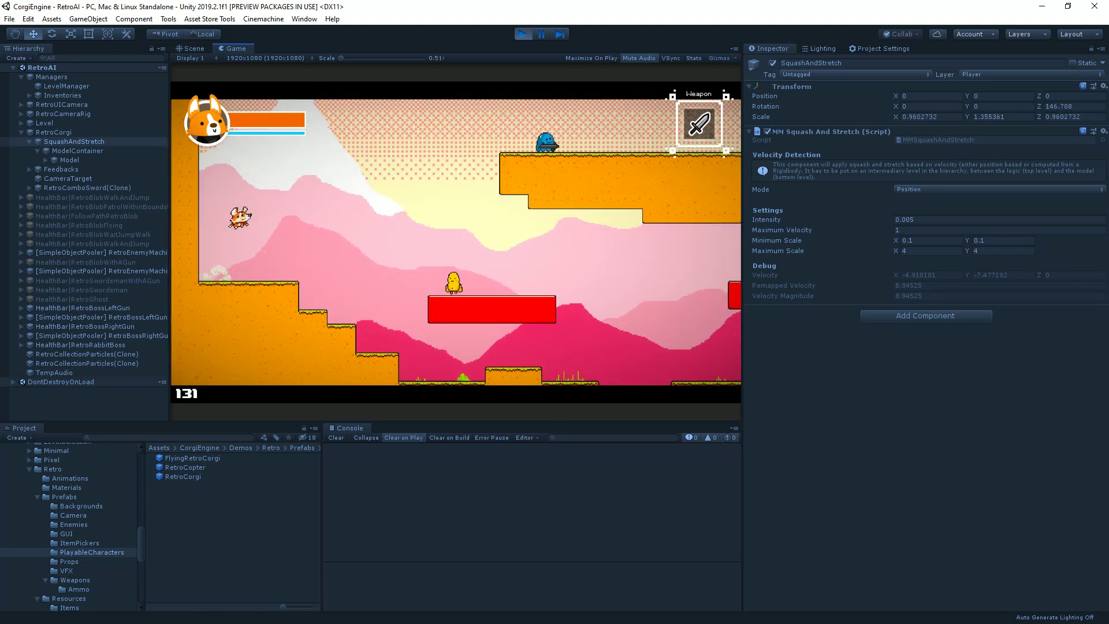
pyautogui.press('space')
pyautogui.press('Left')
pyautogui.press('space')
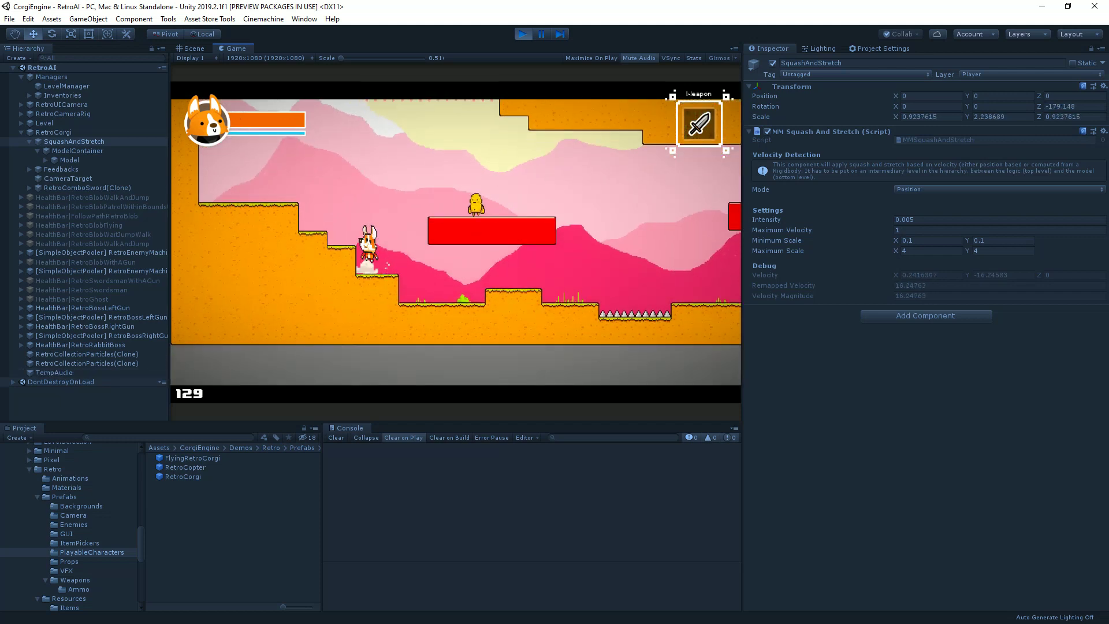
pyautogui.press('space')
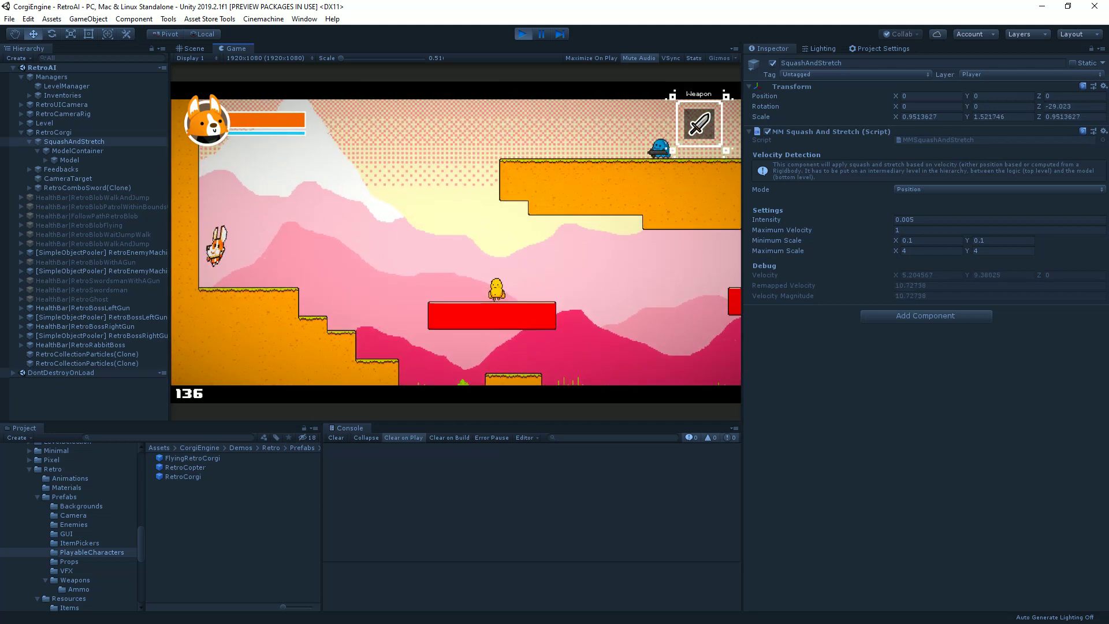
pyautogui.press('space')
pyautogui.press('Right')
pyautogui.press('space')
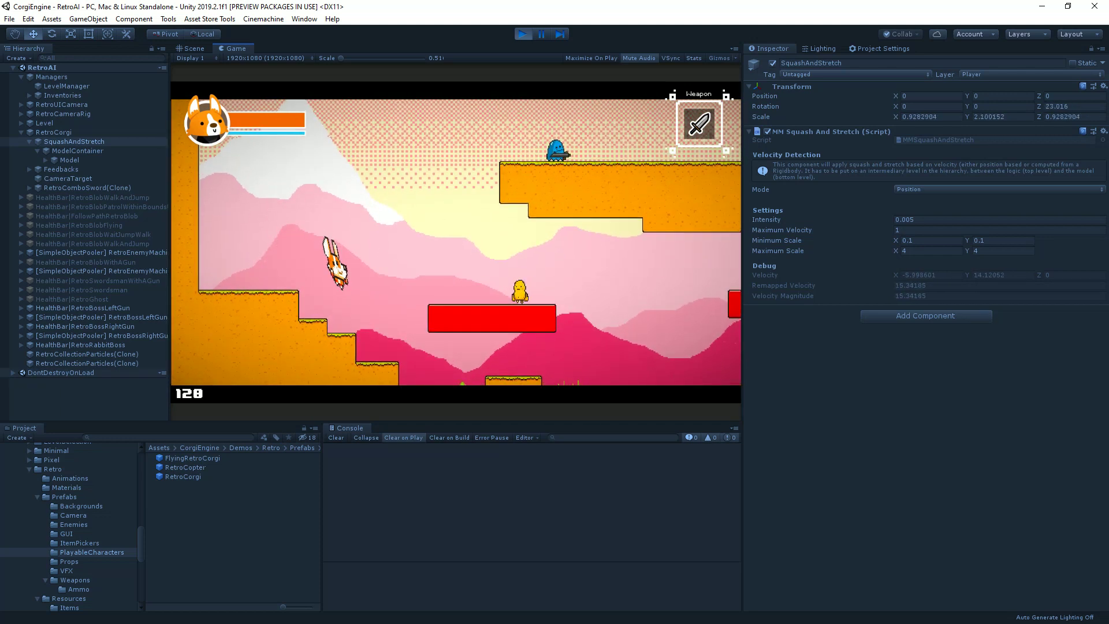
pyautogui.press('space')
pyautogui.press('Left')
pyautogui.press('space')
pyautogui.press('space')
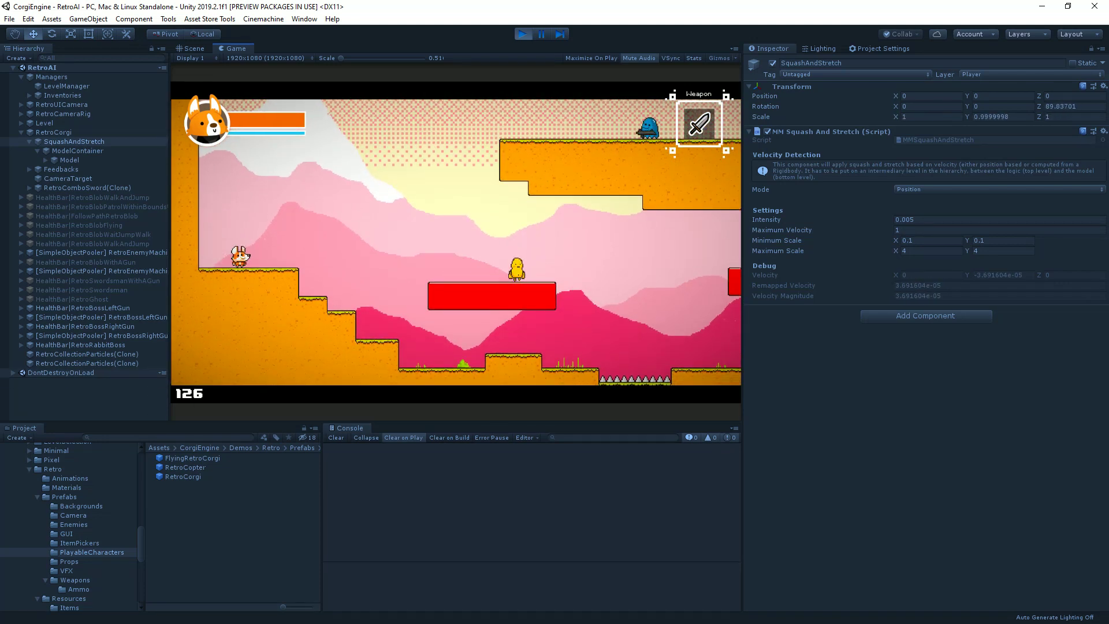
pyautogui.press('space')
pyautogui.press('Right')
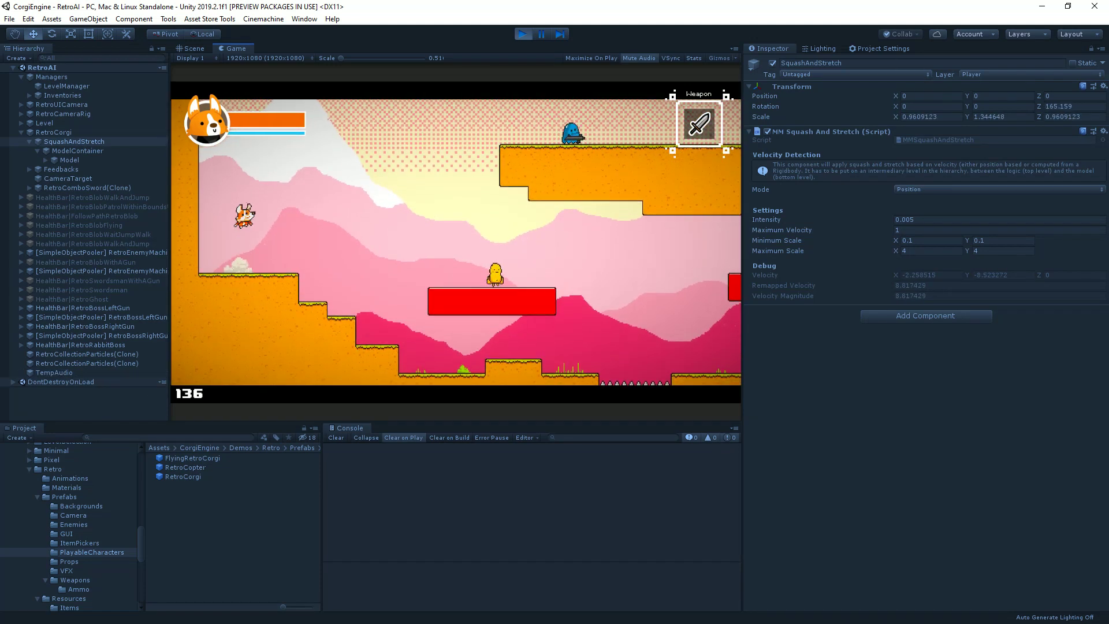
pyautogui.press('space')
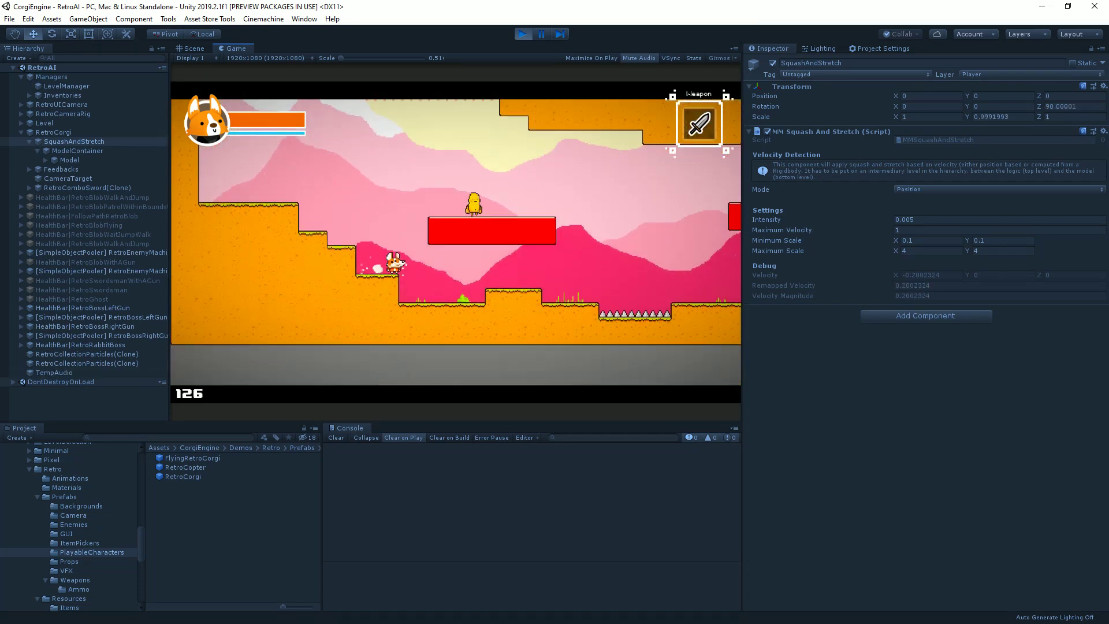
pyautogui.press('space')
pyautogui.press('Left')
pyautogui.press('space')
pyautogui.press('Left')
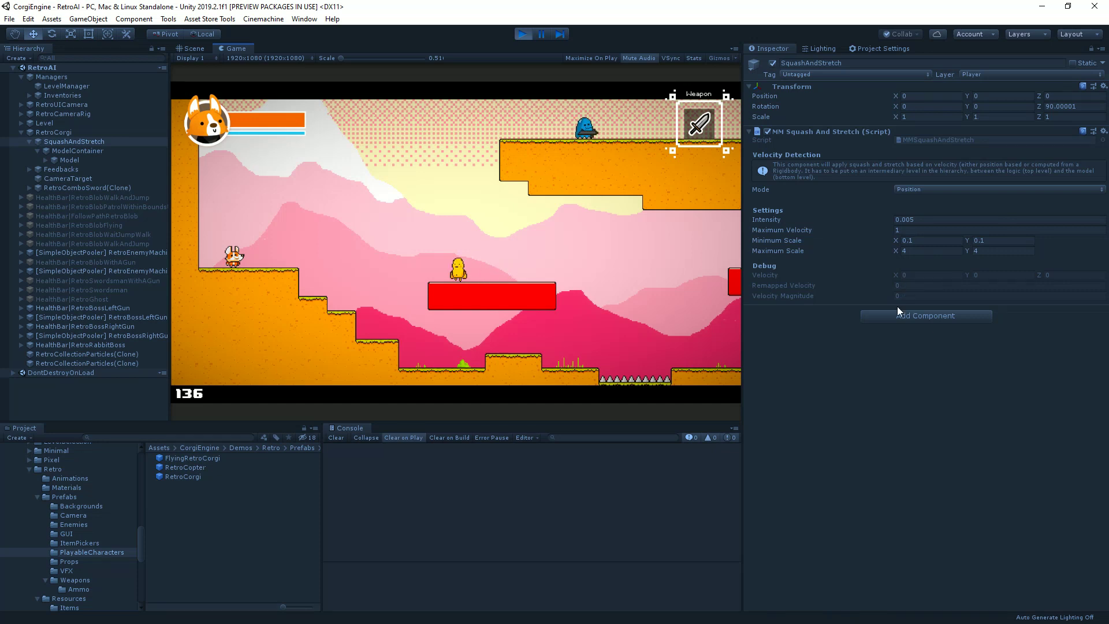
# Set the squash and stretch Intensity to 0.05 and test it by jumping and running with the corgi
pyautogui.click(910, 219)
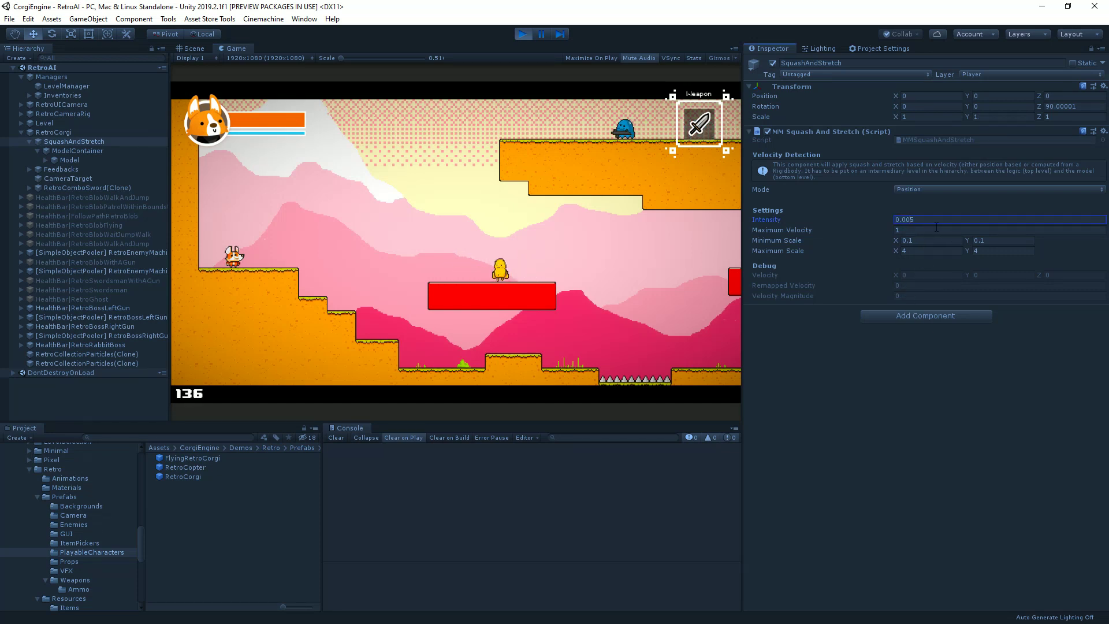
pyautogui.click(397, 249)
pyautogui.press('space')
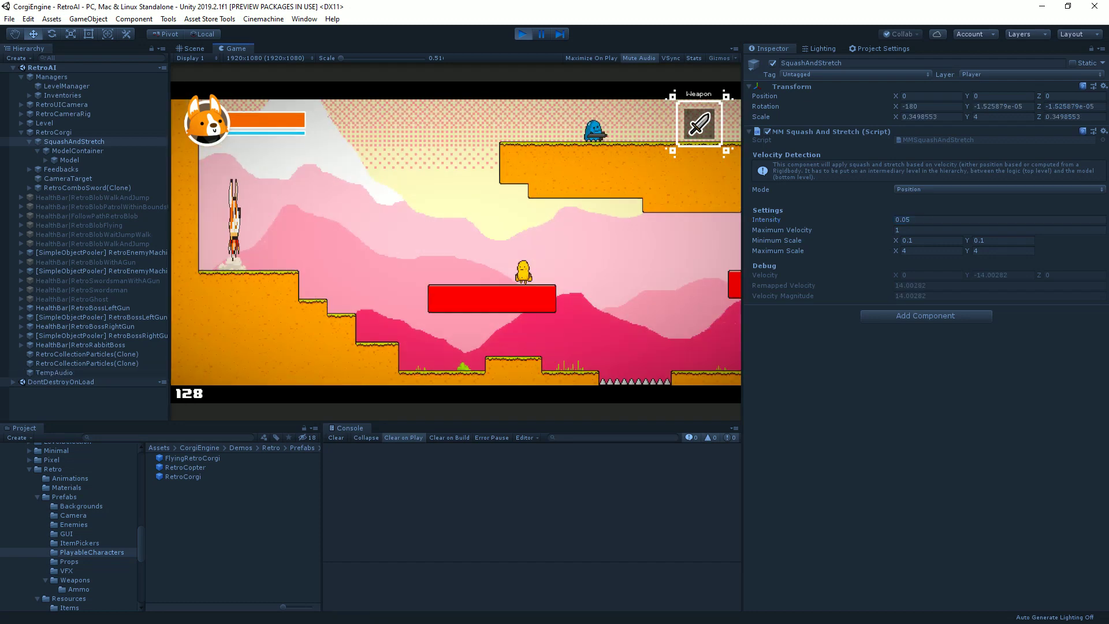
pyautogui.press('space')
pyautogui.press('Right')
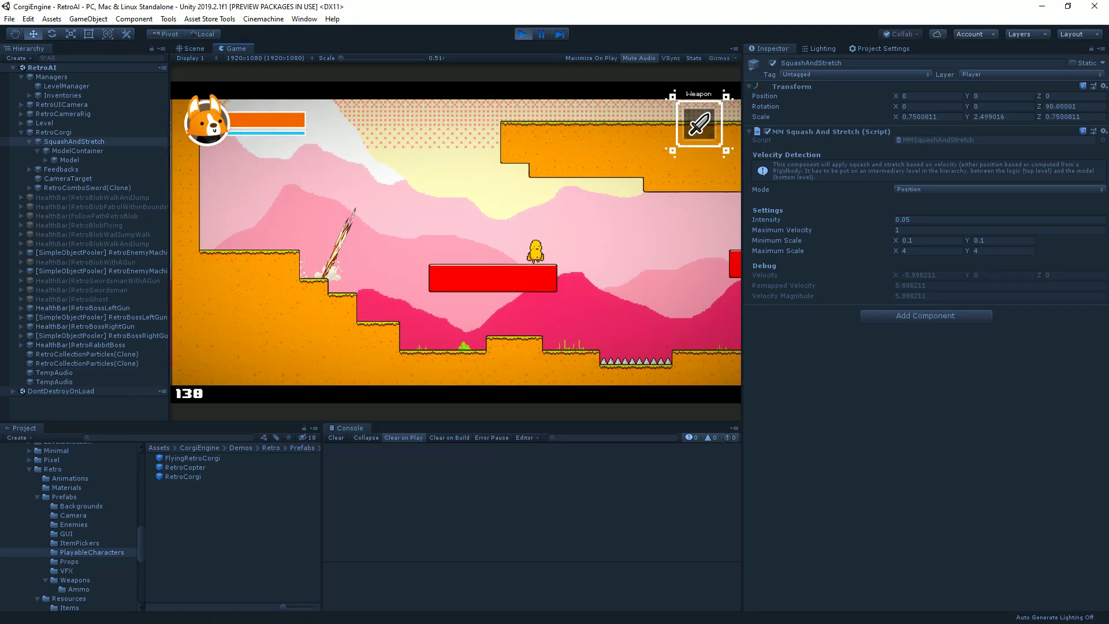
pyautogui.press('Left')
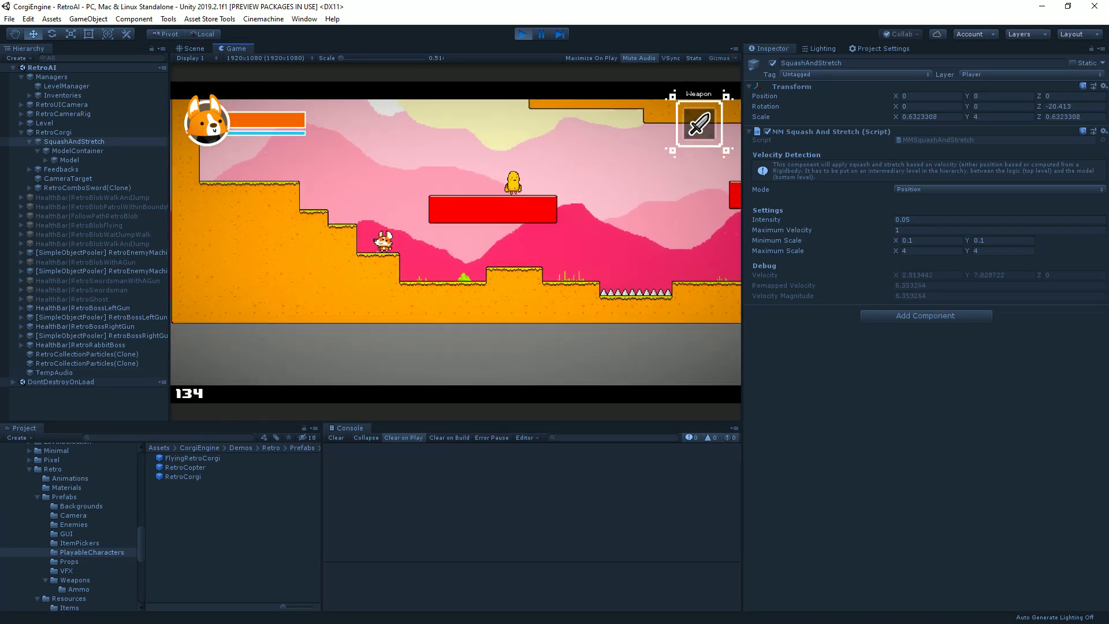
pyautogui.press('space')
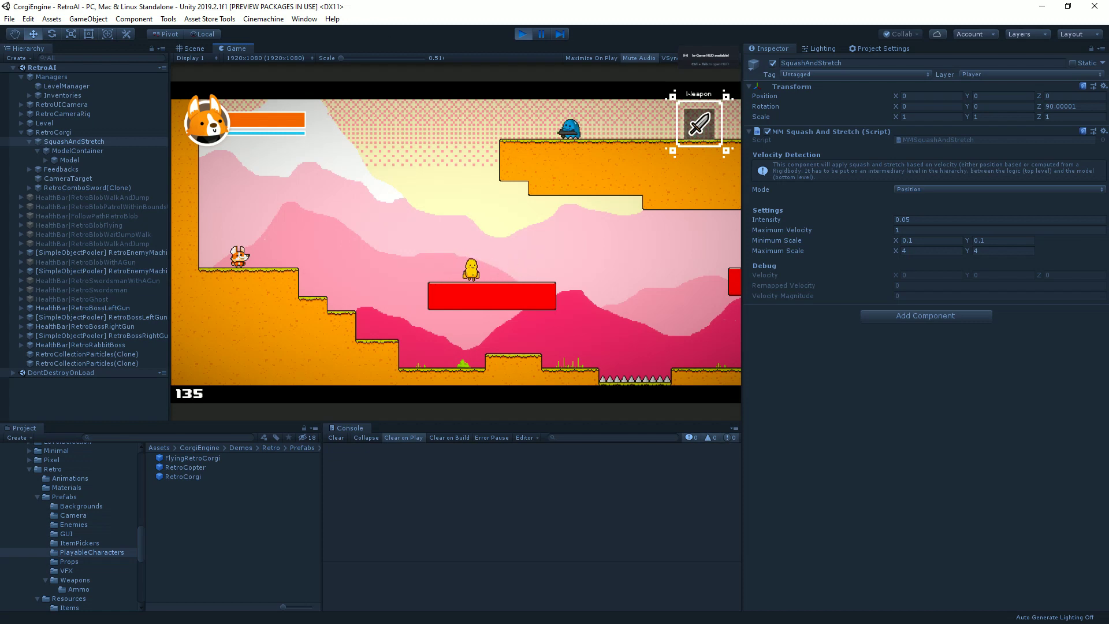
# Inspect the Model object nested under ModelContainer and stop playing the scene
pyautogui.click(85, 162)
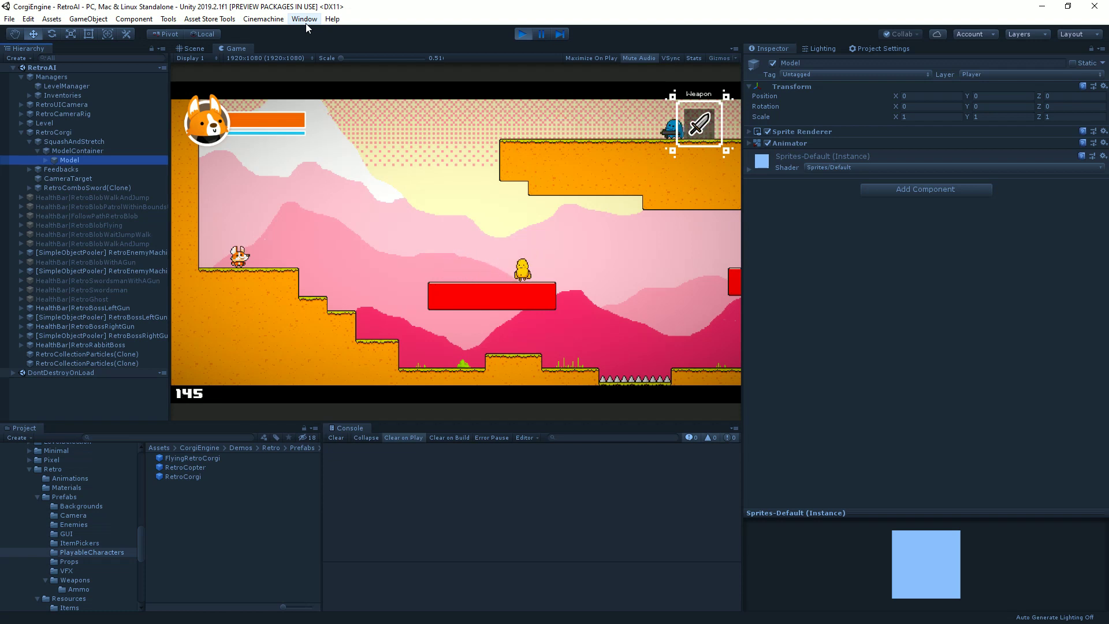
pyautogui.click(521, 35)
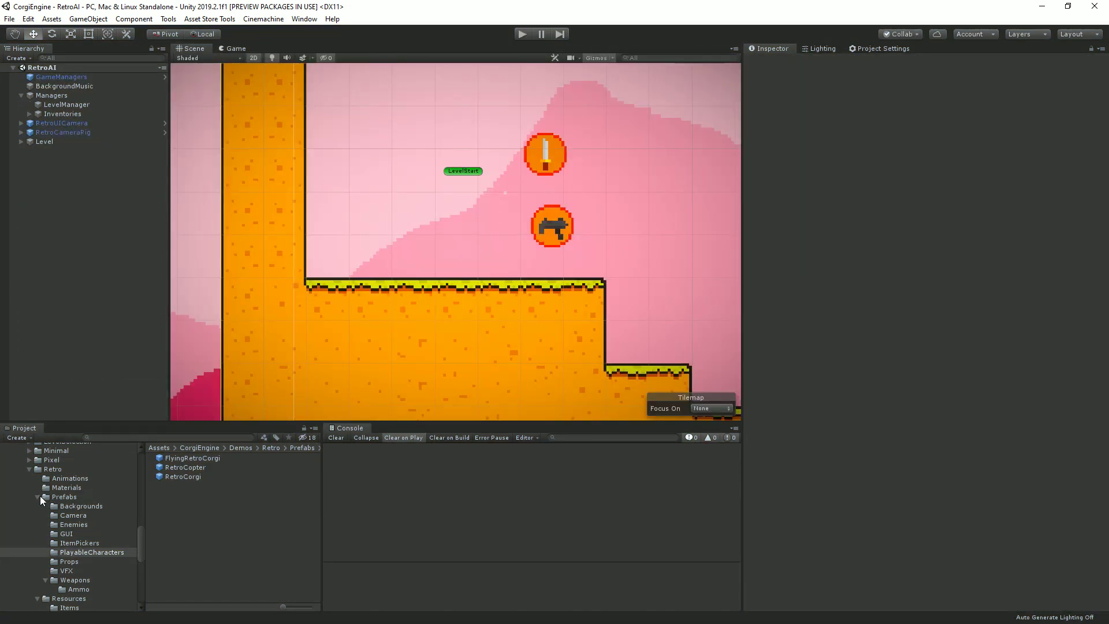
# Open the Rectangle prefab from the Minimal demo's PlayableCharacters folder for editing
pyautogui.click(56, 451)
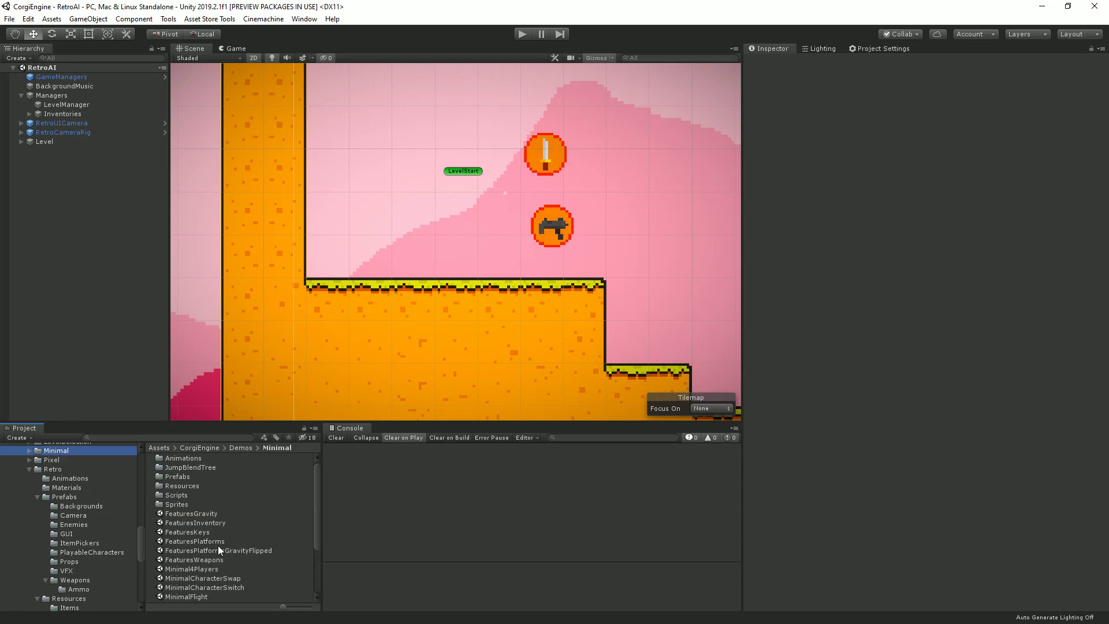
pyautogui.doubleClick(176, 477)
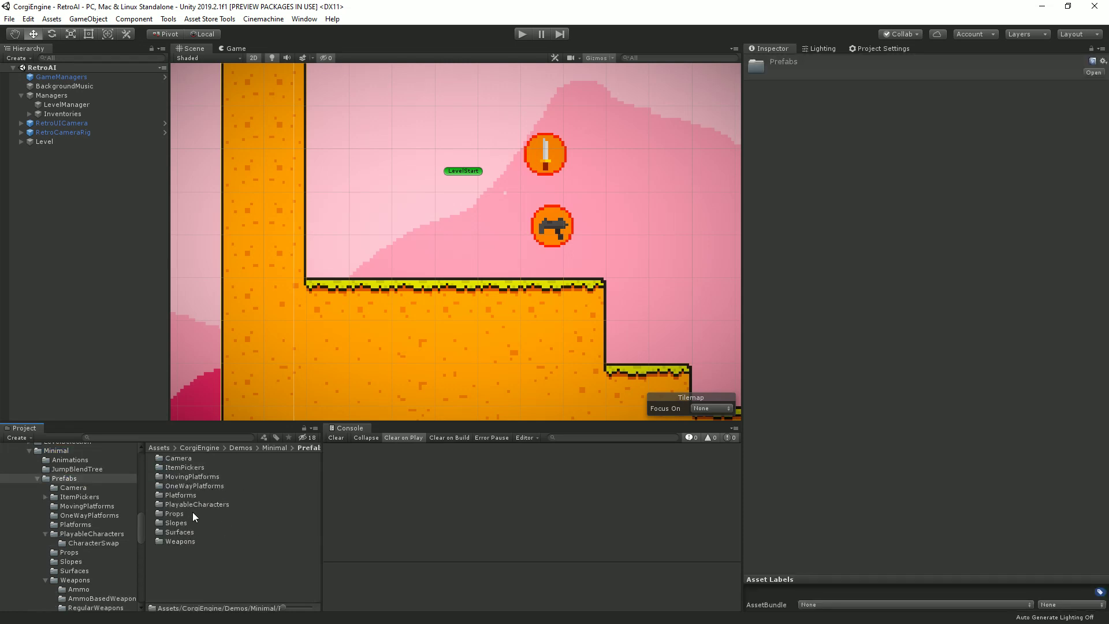
pyautogui.doubleClick(194, 504)
pyautogui.click(184, 469)
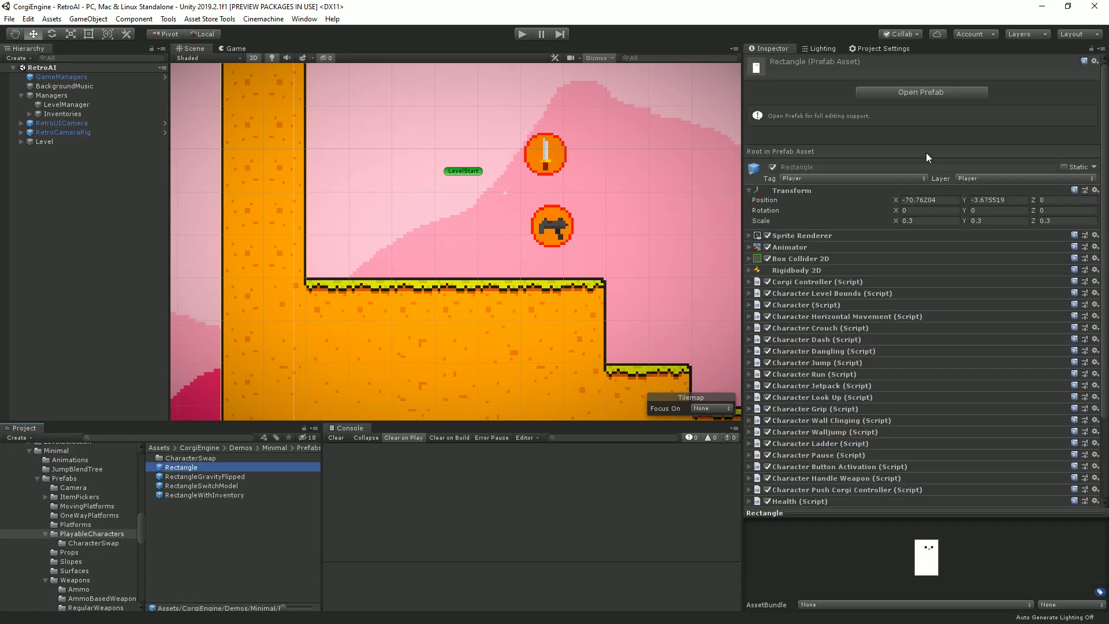
pyautogui.click(919, 94)
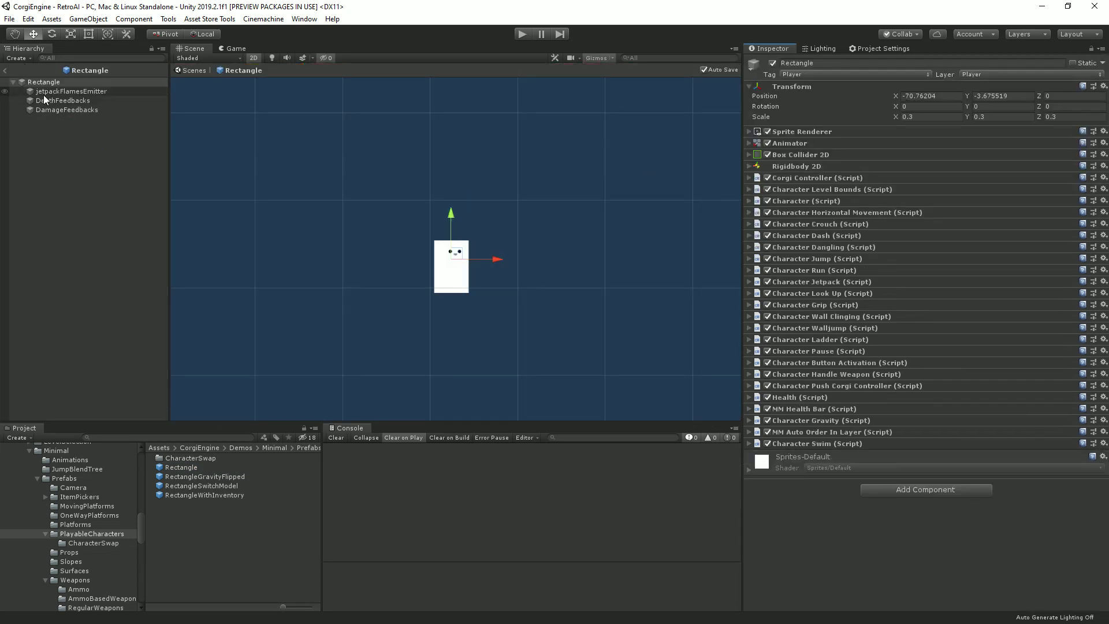
# Open the Animator window and bring the Rectangle's Any State node and its connected states into view
pyautogui.click(304, 19)
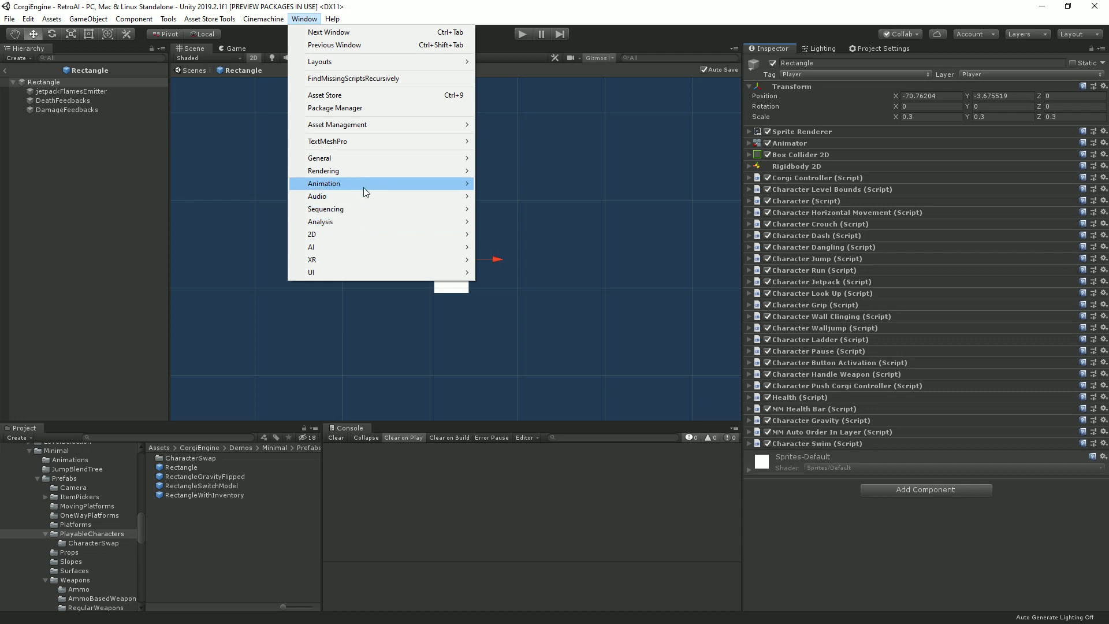
pyautogui.moveTo(363, 186)
pyautogui.click(496, 197)
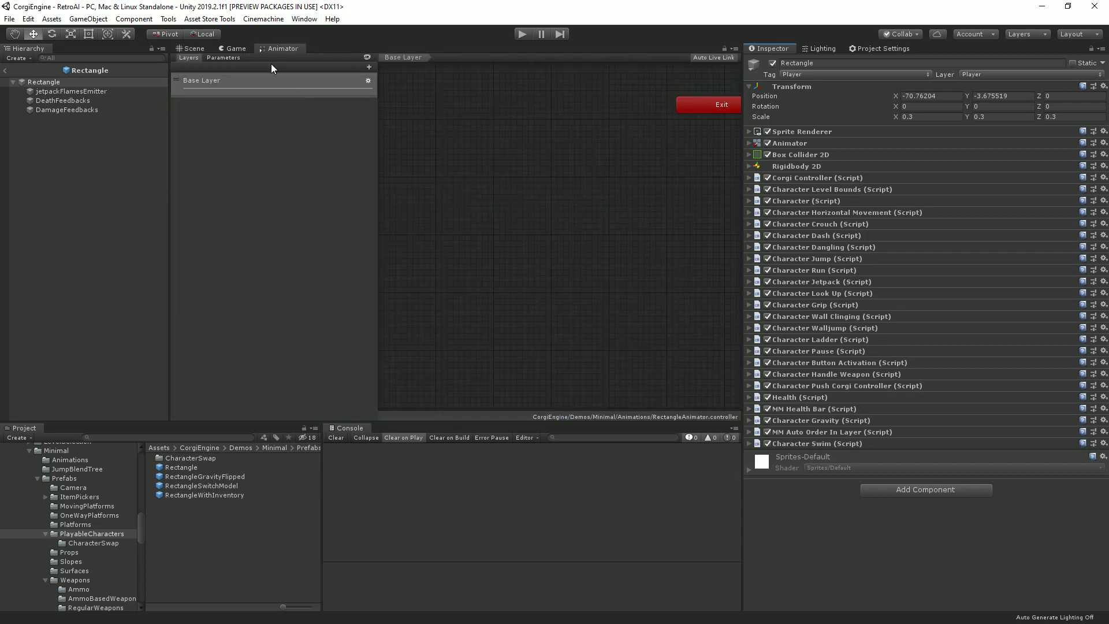
pyautogui.scroll(-3, 556, 299)
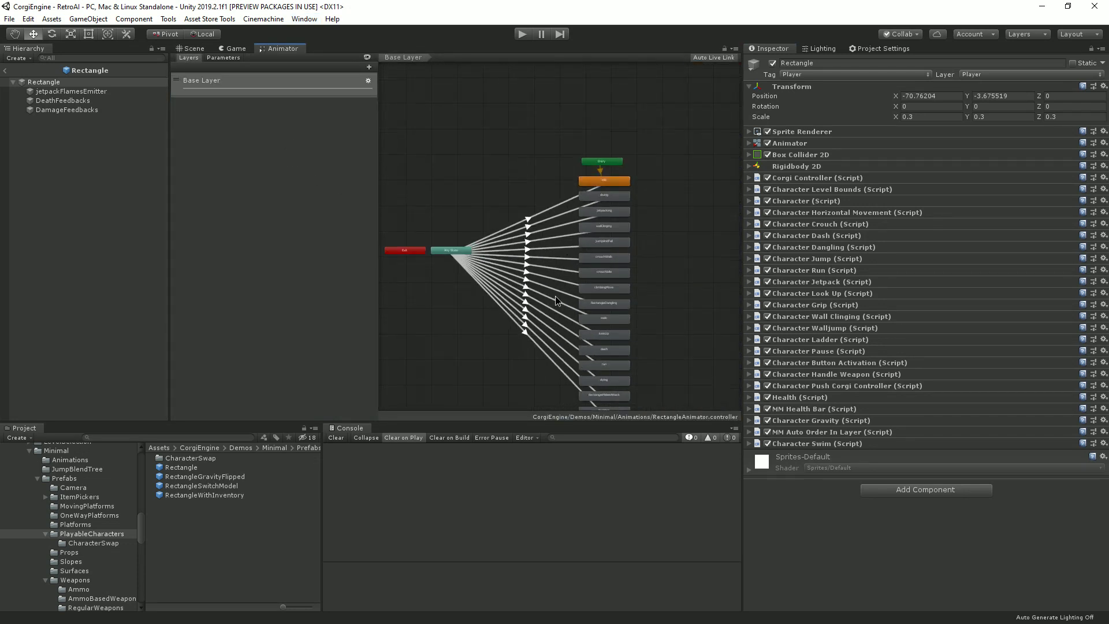
pyautogui.scroll(3, 556, 296)
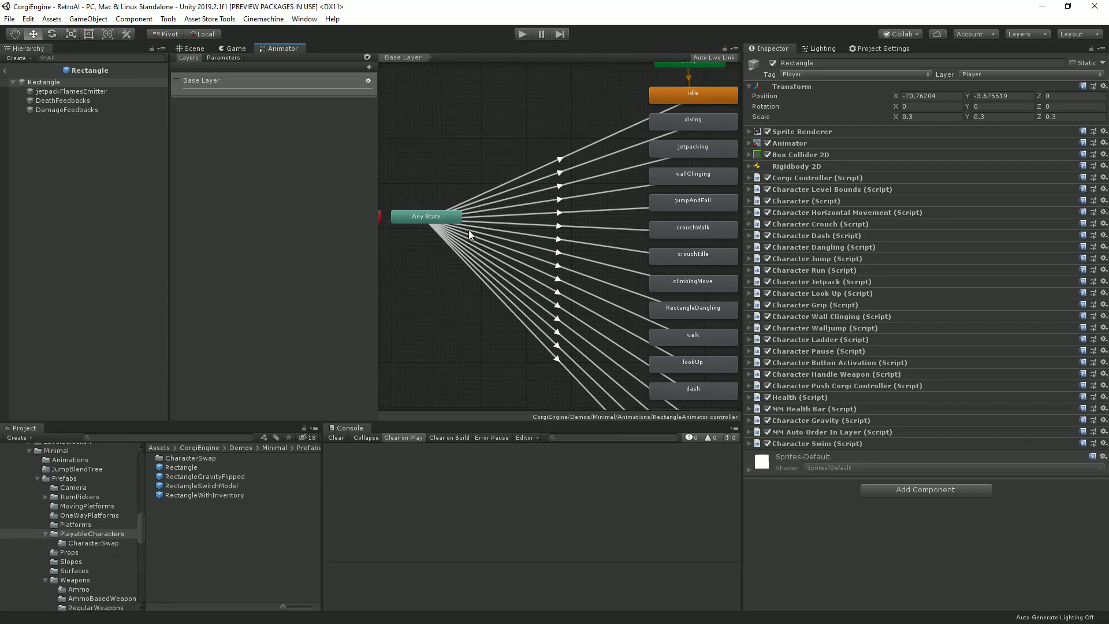
# Inspect the conditions of the Rectangle's transitions from Any State to diving and from Any State to crouchIdle
pyautogui.click(615, 156)
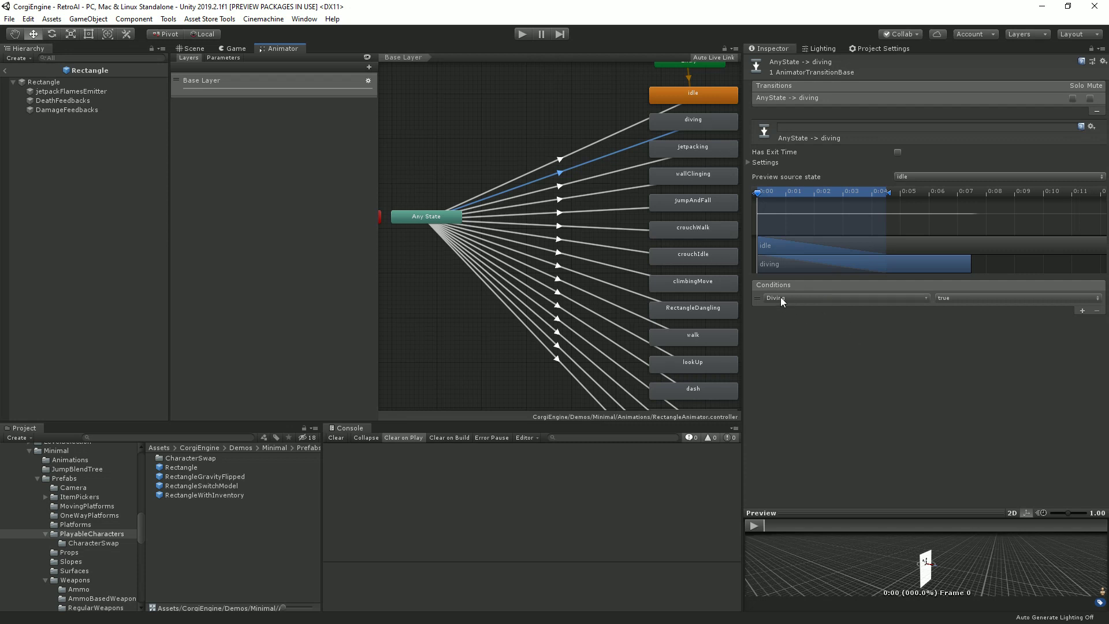
pyautogui.click(615, 248)
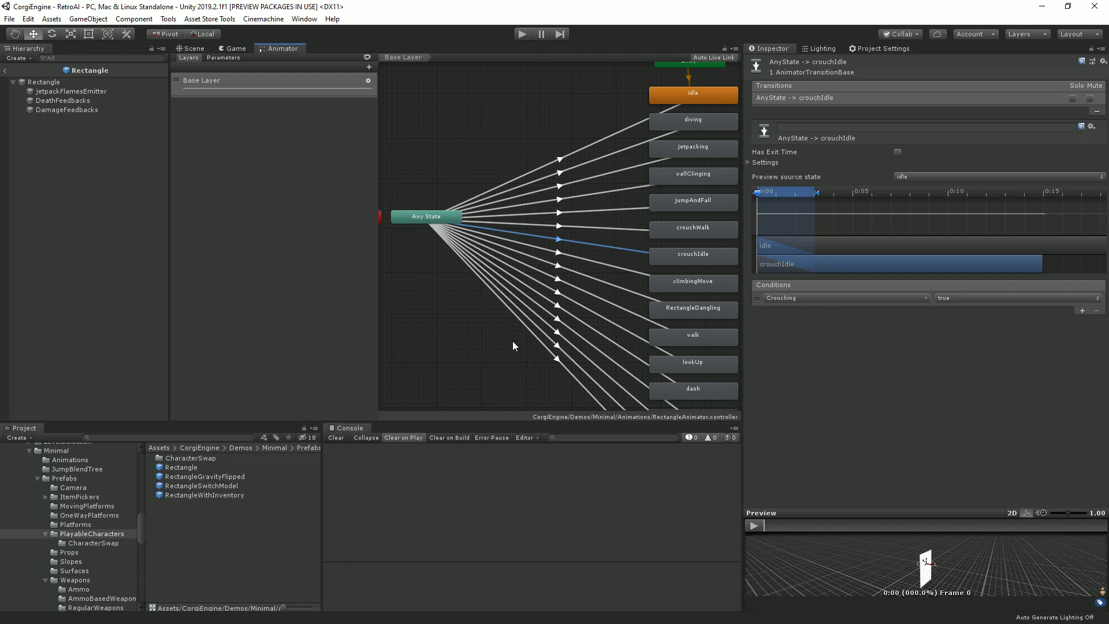
pyautogui.scroll(-5, 512, 341)
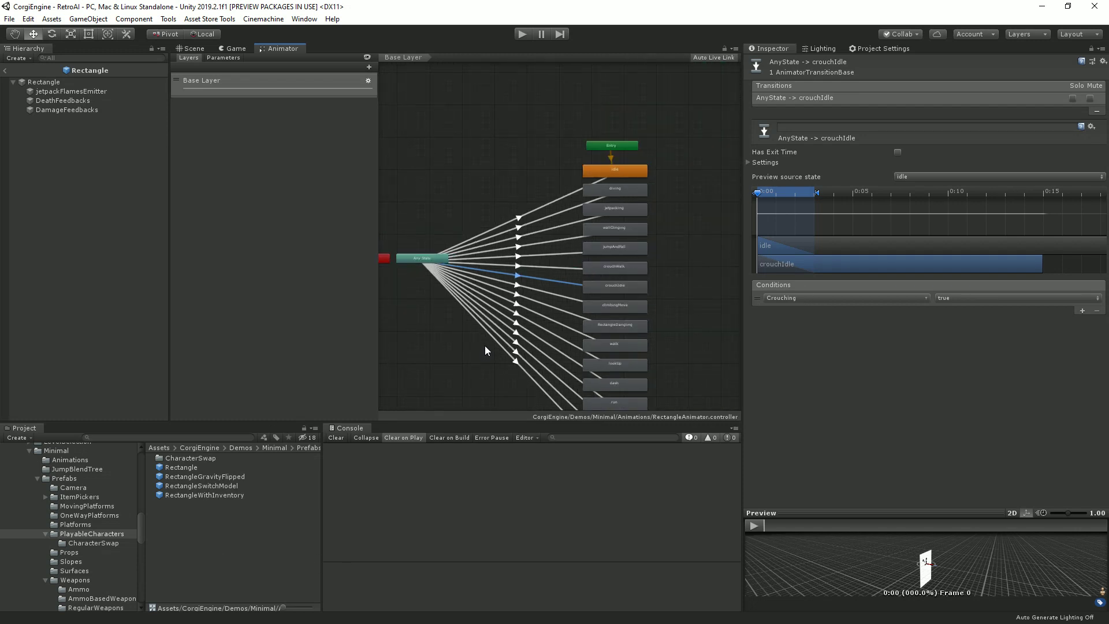
pyautogui.moveTo(485, 346); pyautogui.dragTo(497, 306, button='middle')
pyautogui.scroll(3, 497, 306)
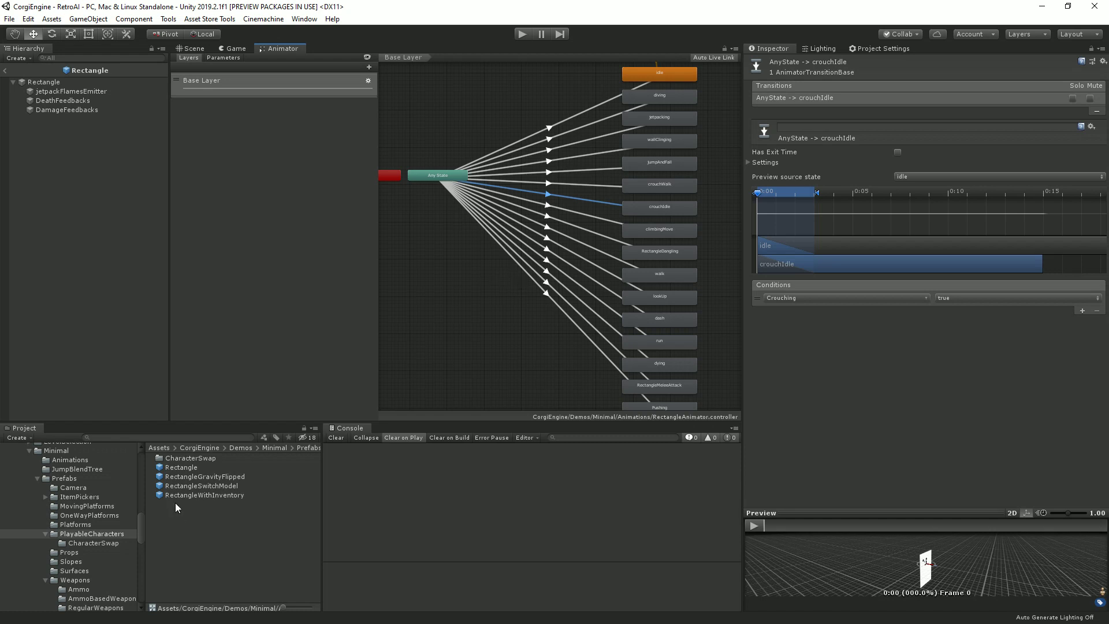
# Collapse the Minimal demo folder and open the RetroCorgi prefab from the Retro demo's PlayableCharacters folder for editing
pyautogui.click(44, 533)
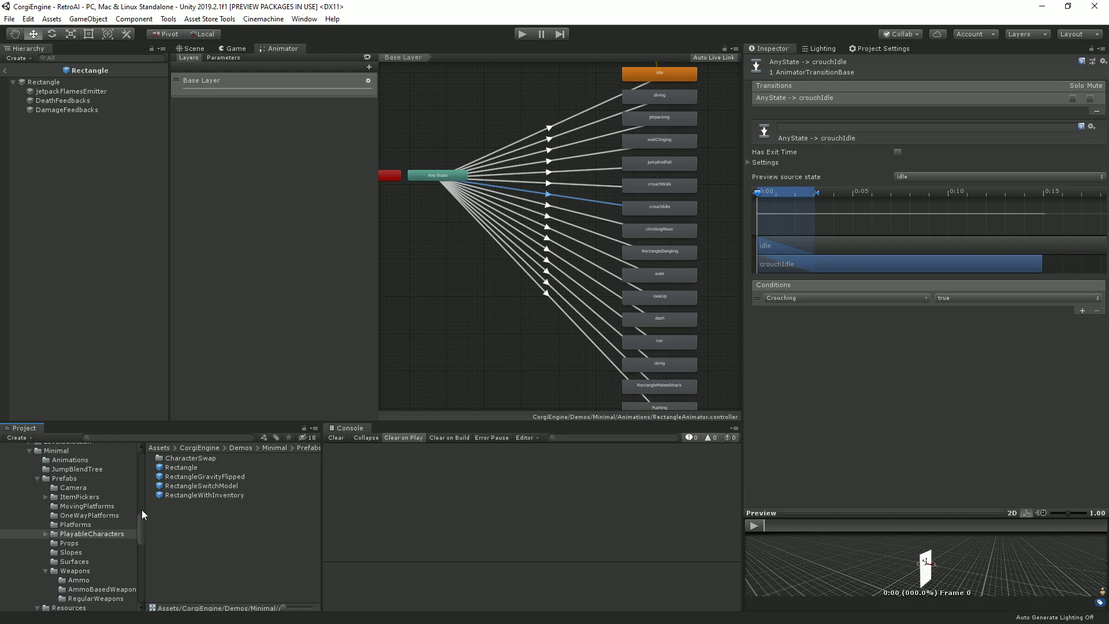
pyautogui.click(33, 450)
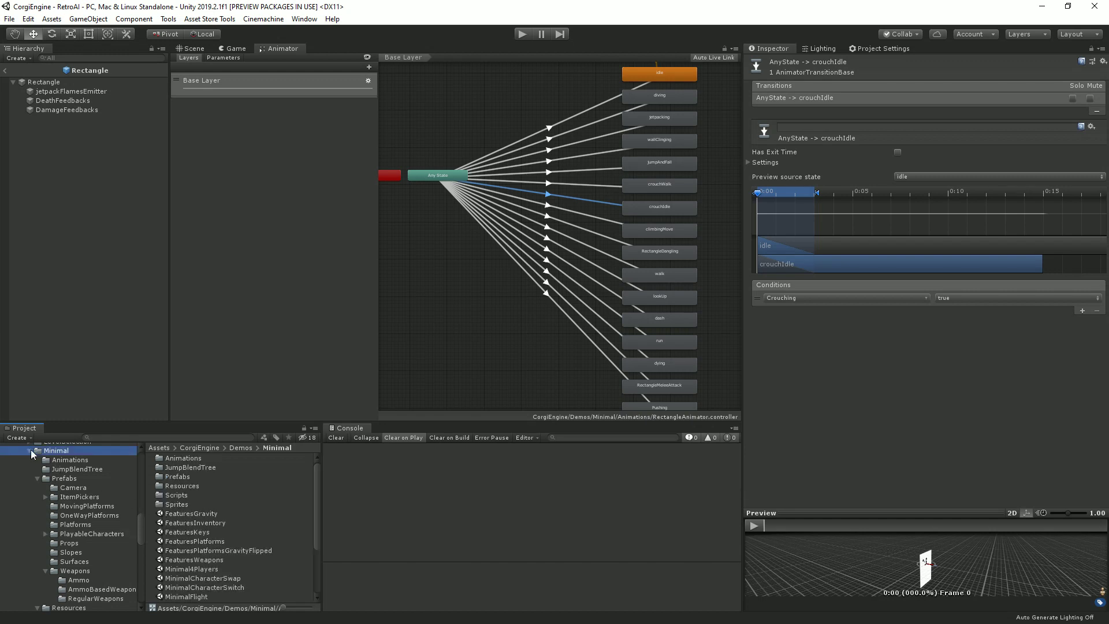
pyautogui.click(30, 450)
pyautogui.click(53, 470)
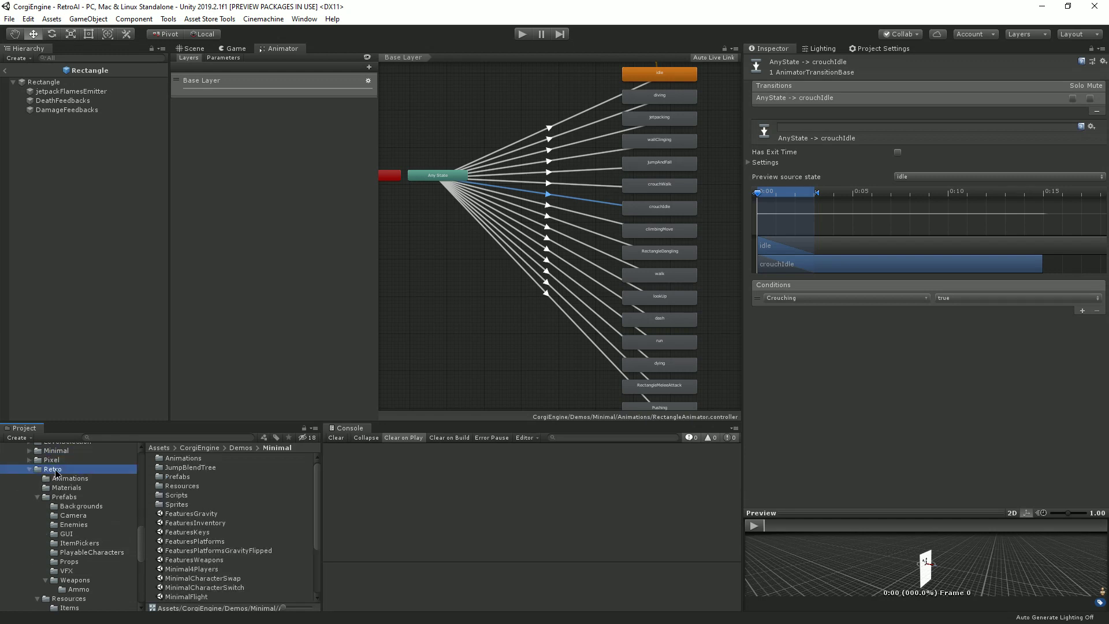
pyautogui.doubleClick(189, 476)
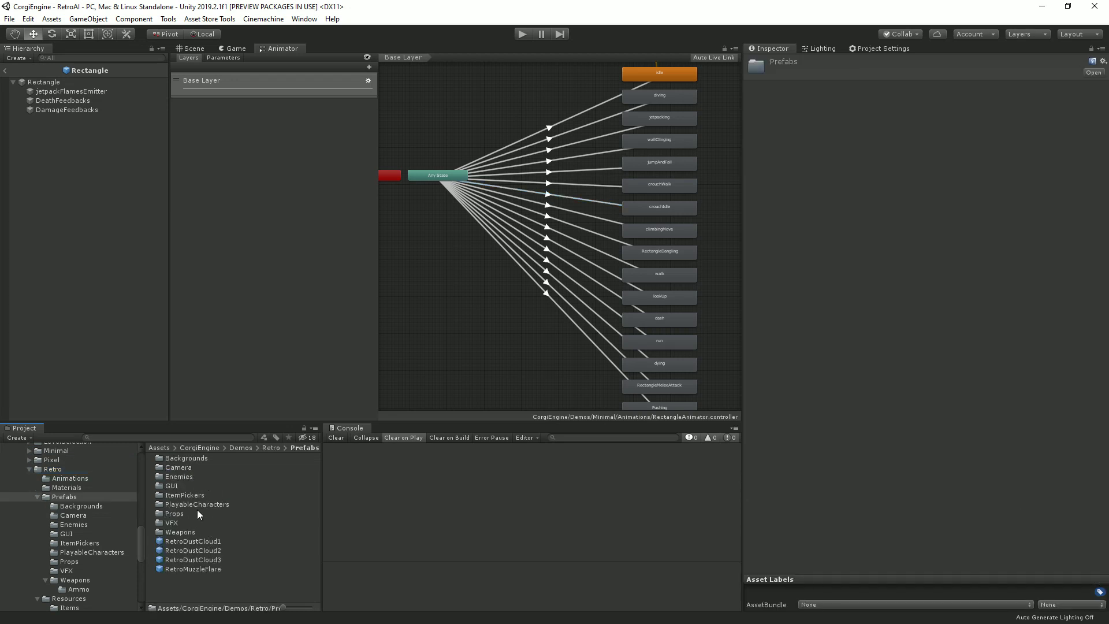
pyautogui.doubleClick(200, 503)
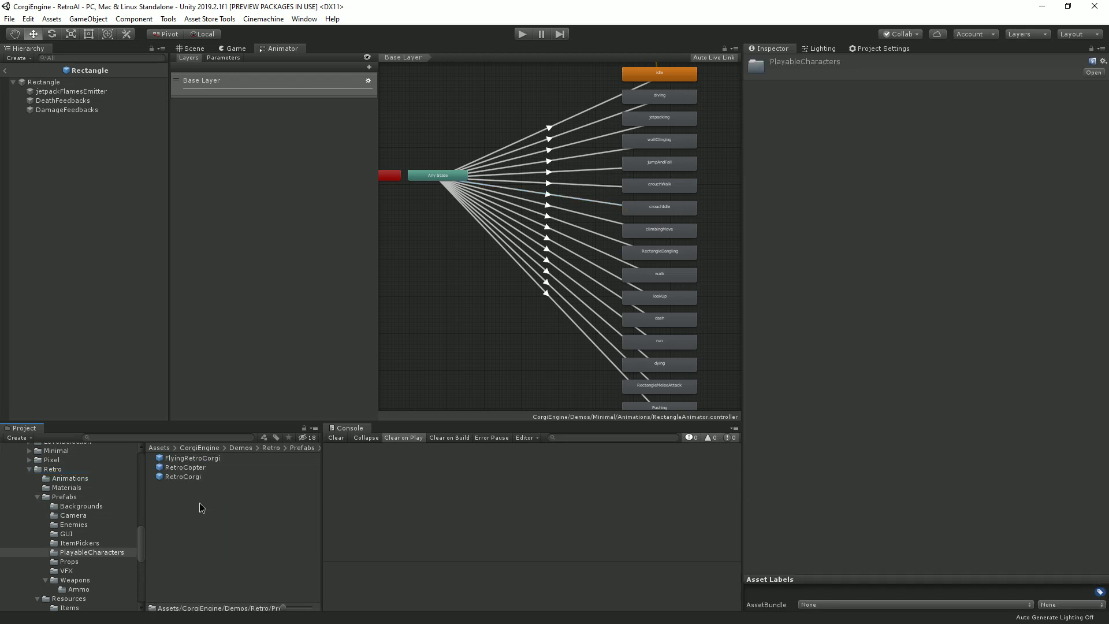
pyautogui.click(186, 476)
pyautogui.click(937, 94)
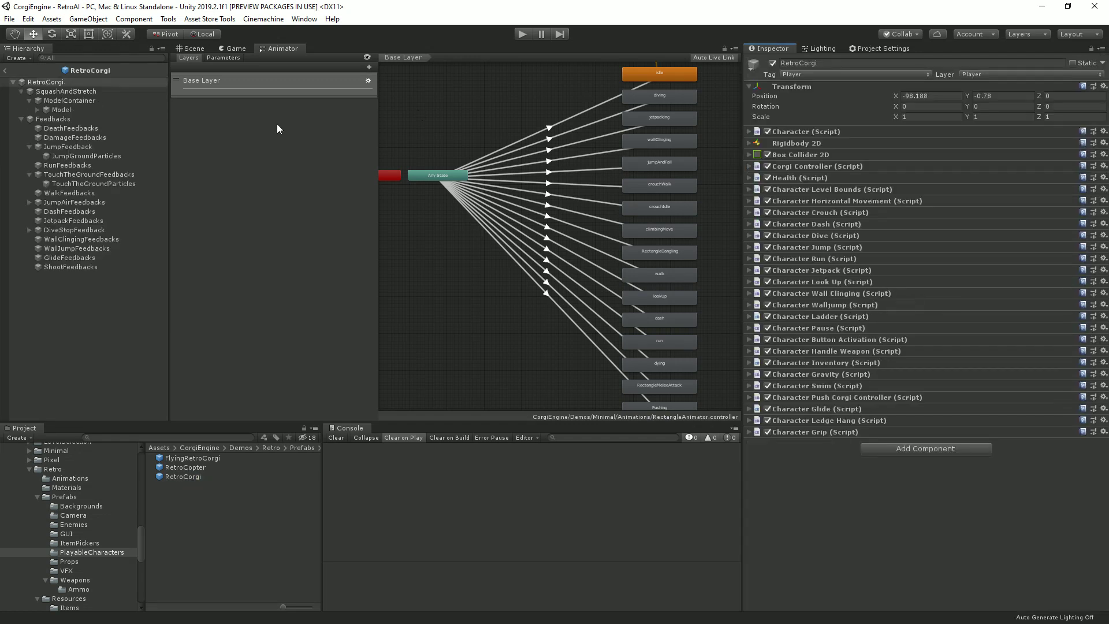
# Select the Model object inside RetroCorgi's ModelContainer to display its animator state machine
pyautogui.click(76, 99)
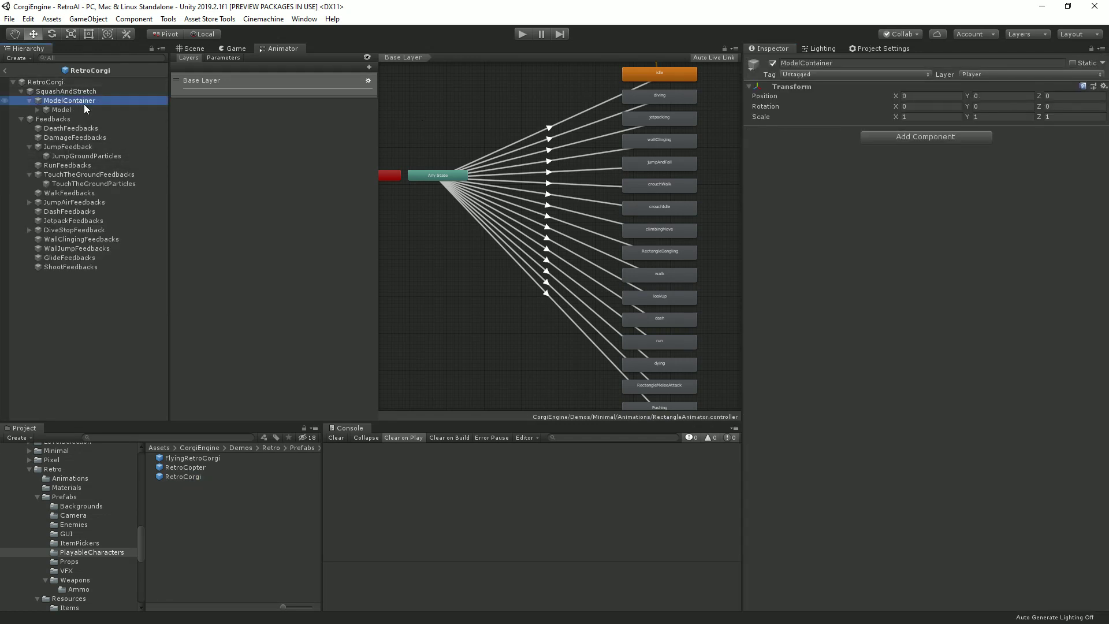
pyautogui.click(82, 109)
pyautogui.scroll(10, 577, 354)
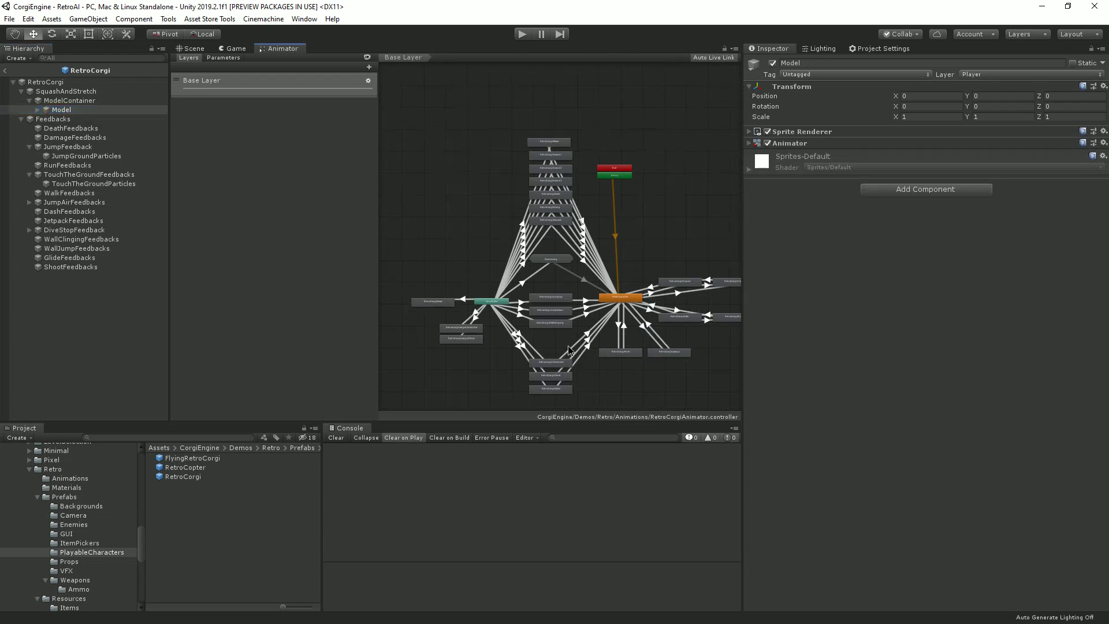
pyautogui.scroll(-10, 590, 317)
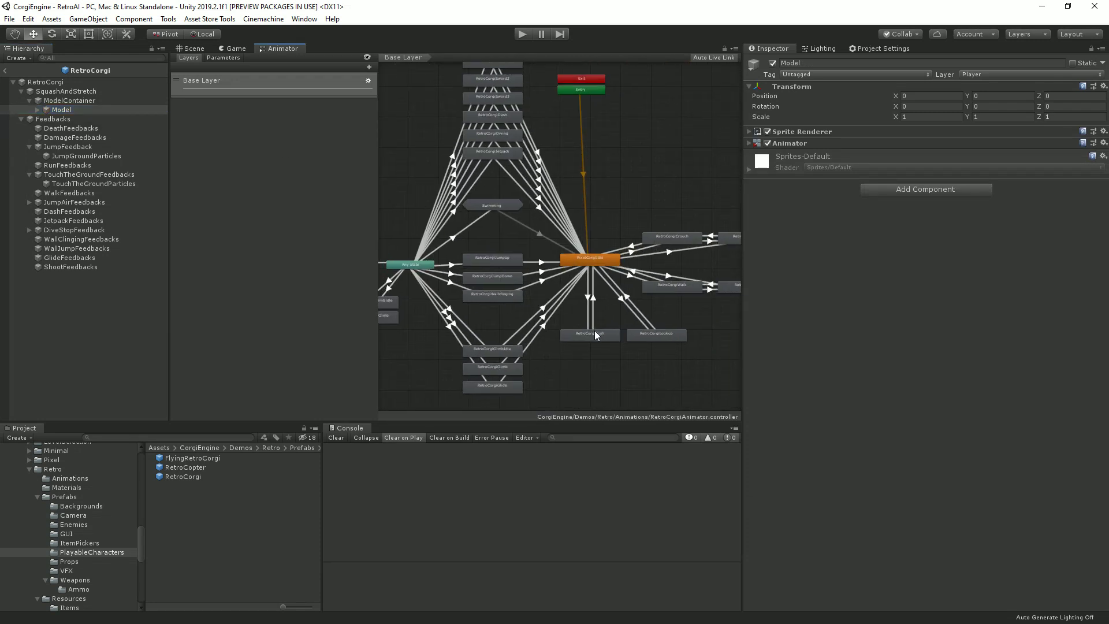
# Examine RetroCorgi's state machine from Any State through the jump and wall-clinging states to the idle state and its neighbouring states
pyautogui.scroll(3, 560, 326)
pyautogui.scroll(-2, 518, 312)
pyautogui.moveTo(519, 313); pyautogui.dragTo(622, 322, button='middle')
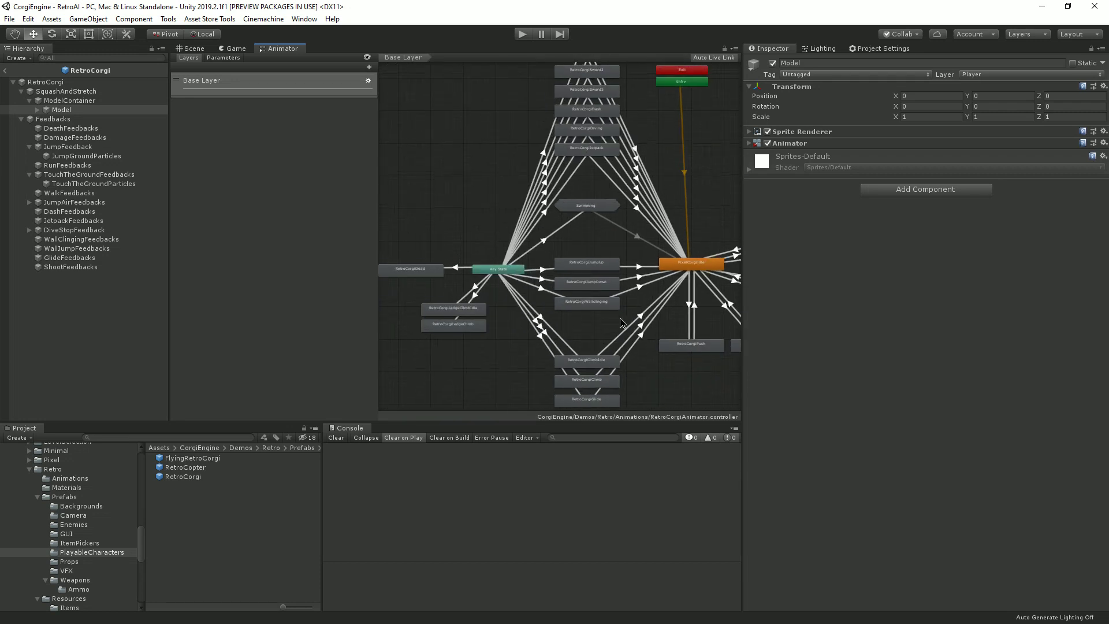
pyautogui.scroll(4, 535, 252)
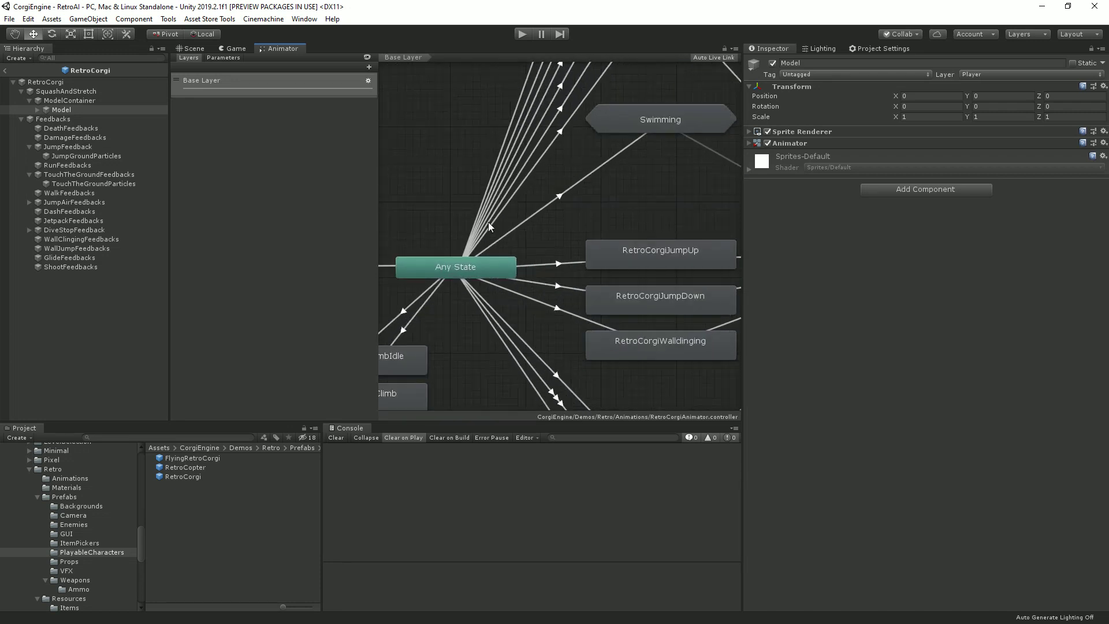
pyautogui.moveTo(537, 238); pyautogui.dragTo(437, 158, button='middle')
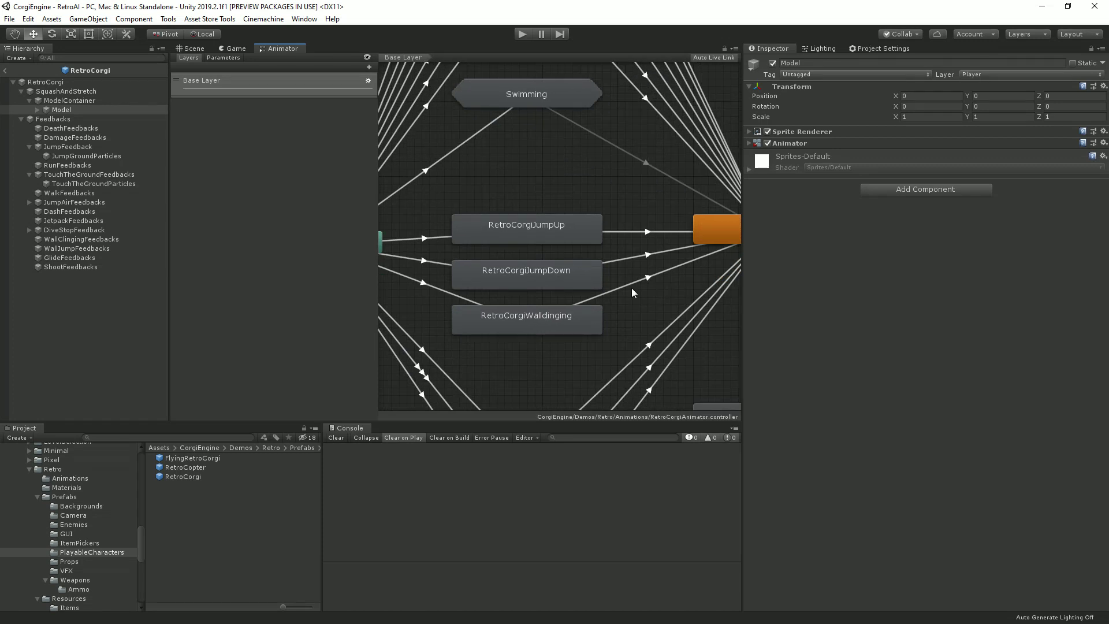
pyautogui.moveTo(616, 320); pyautogui.dragTo(437, 320, button='middle')
pyautogui.scroll(-4, 436, 319)
pyautogui.moveTo(578, 316); pyautogui.dragTo(466, 233, button='middle')
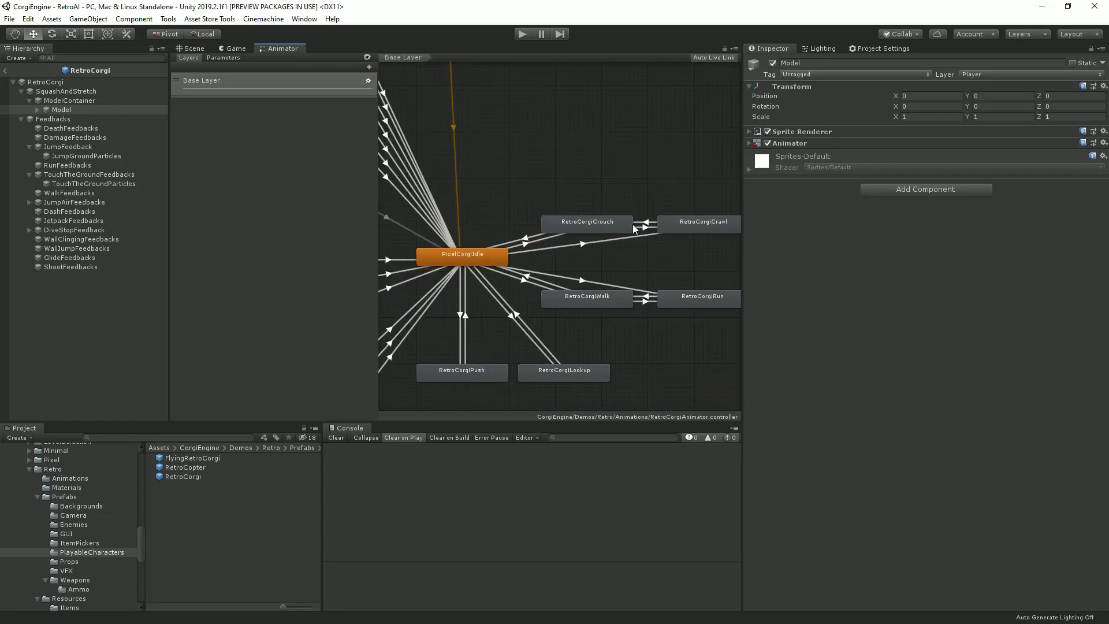
# Inspect the PixelCorgiIdle state, its transition to RetroCorgiCrouch, and the transition from RetroCorgiCrouch to RetroCorgiCrawl
pyautogui.click(486, 255)
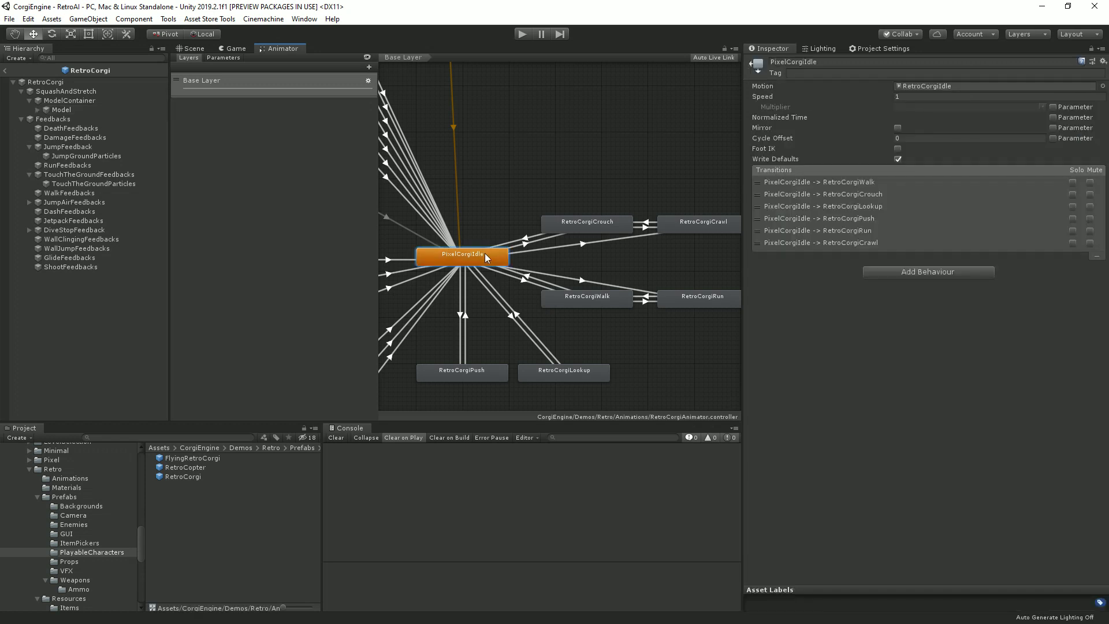
pyautogui.click(540, 244)
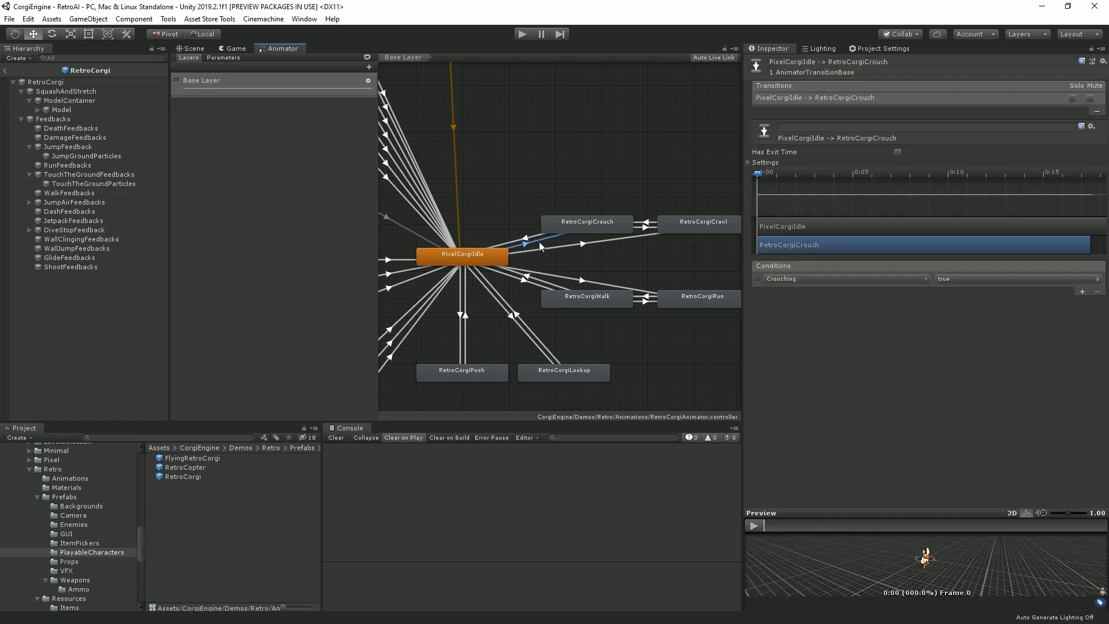
pyautogui.click(653, 226)
pyautogui.moveTo(687, 237)
pyautogui.mouseDown(button='middle')
pyautogui.moveTo(582, 266)
pyautogui.moveTo(691, 245)
pyautogui.mouseUp(button='middle')
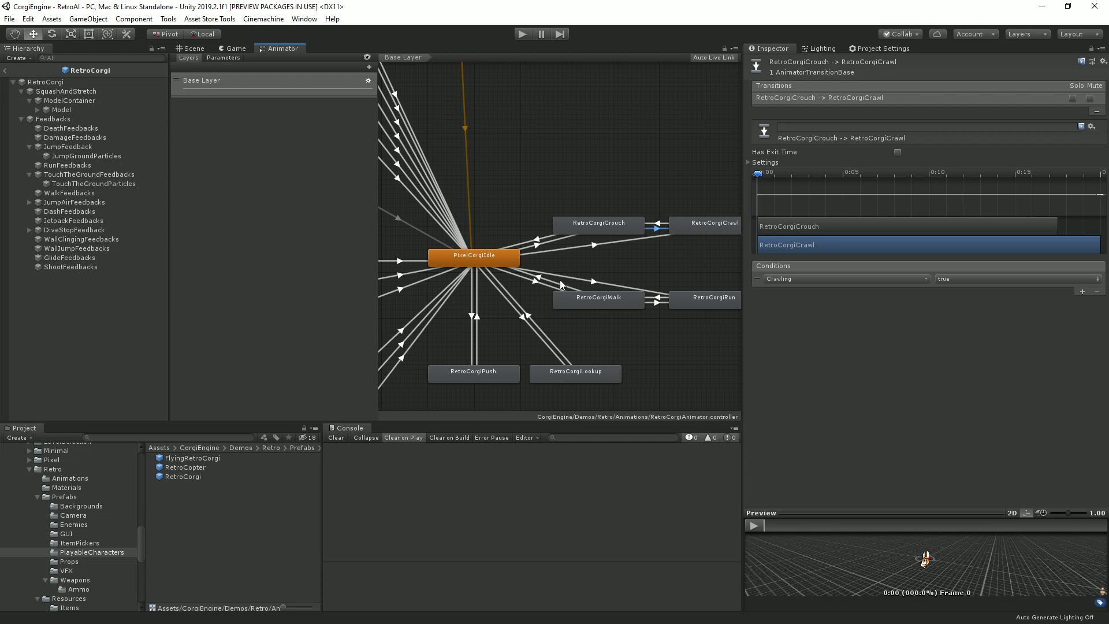
pyautogui.moveTo(551, 364); pyautogui.dragTo(642, 358, button='middle')
pyautogui.scroll(-3, 564, 283)
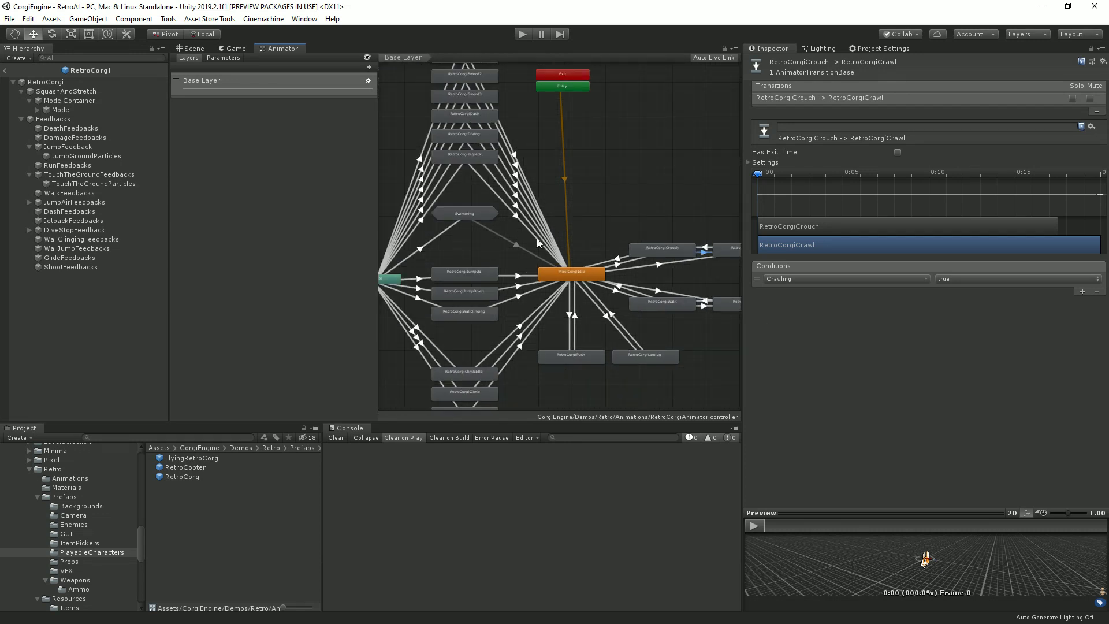
pyautogui.click(607, 216)
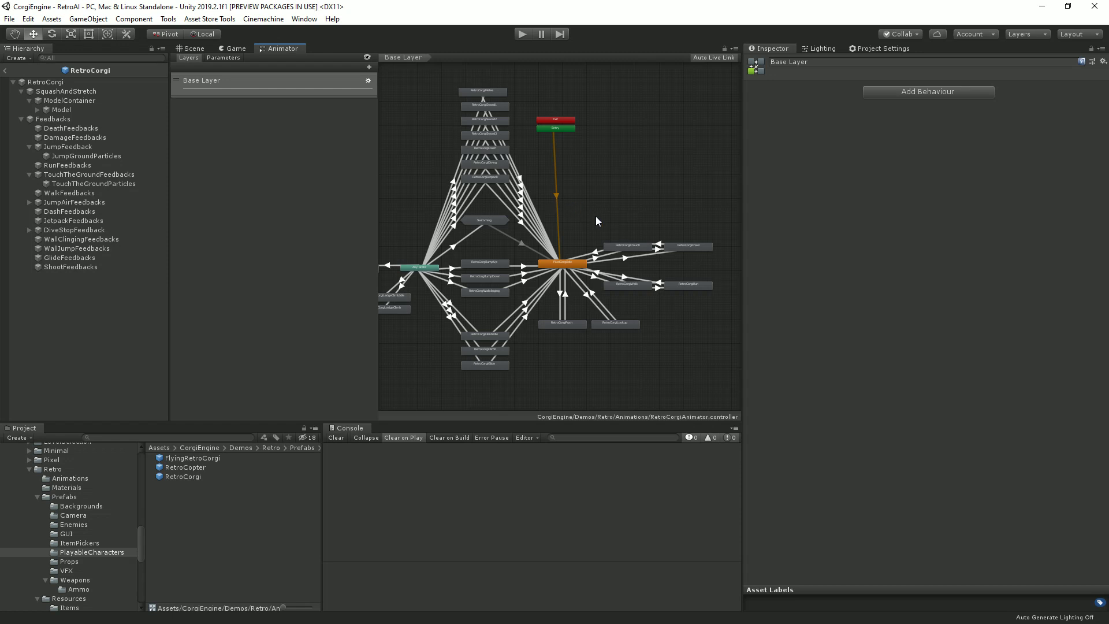
pyautogui.scroll(4, 622, 241)
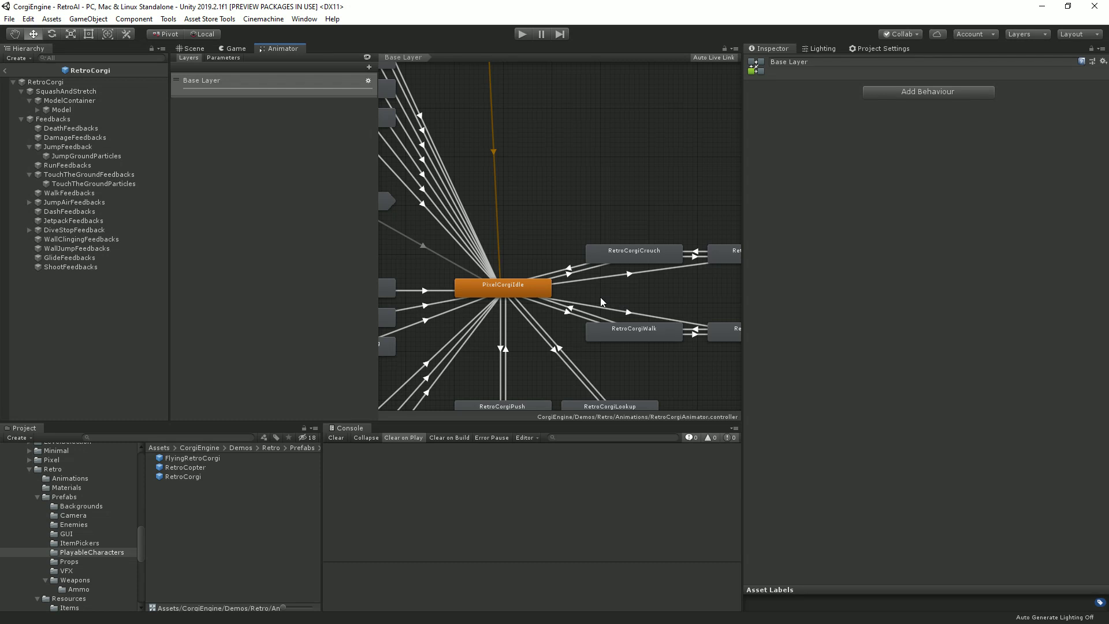
# Display the RetroCorgi animator's parameters and read through the list of movement, collision, speed and attack parameters
pyautogui.click(224, 57)
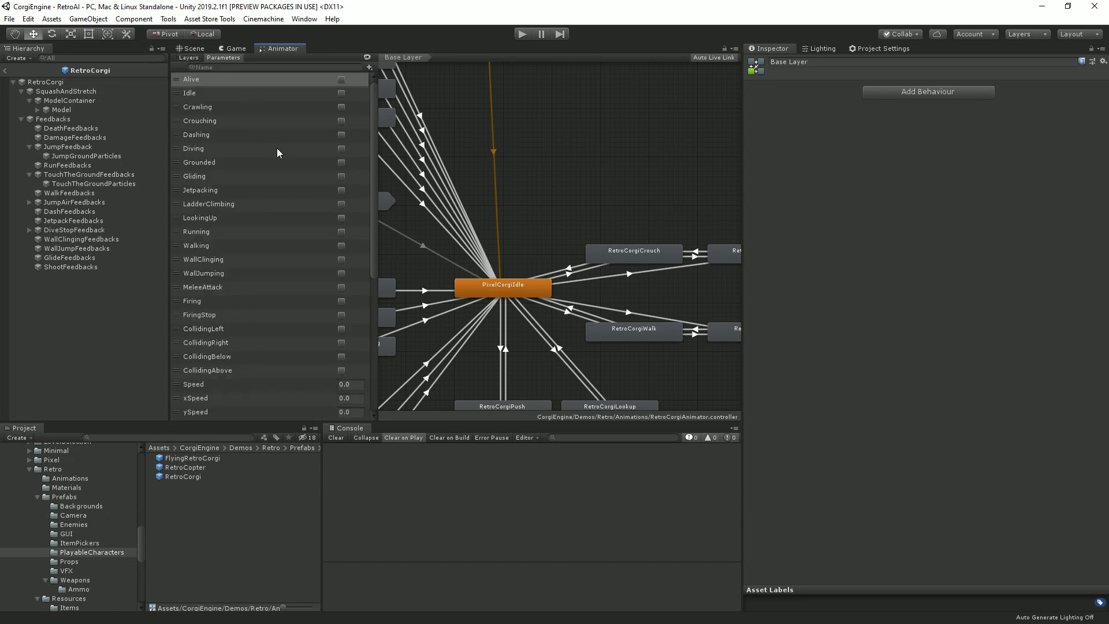
pyautogui.scroll(-6, 248, 128)
pyautogui.scroll(5, 266, 220)
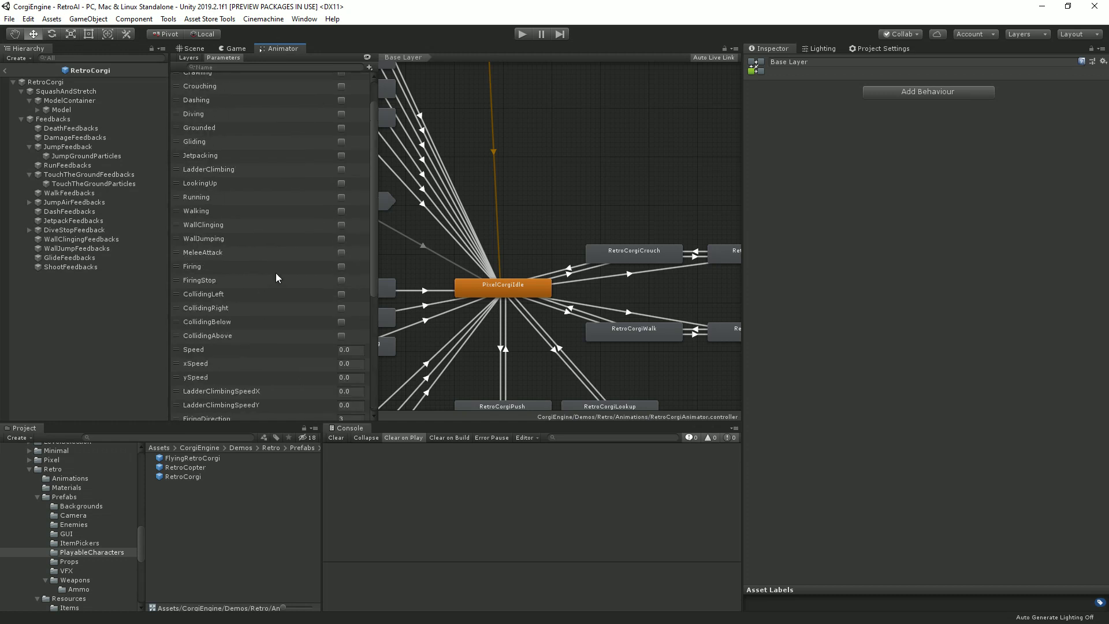
pyautogui.scroll(1, 269, 254)
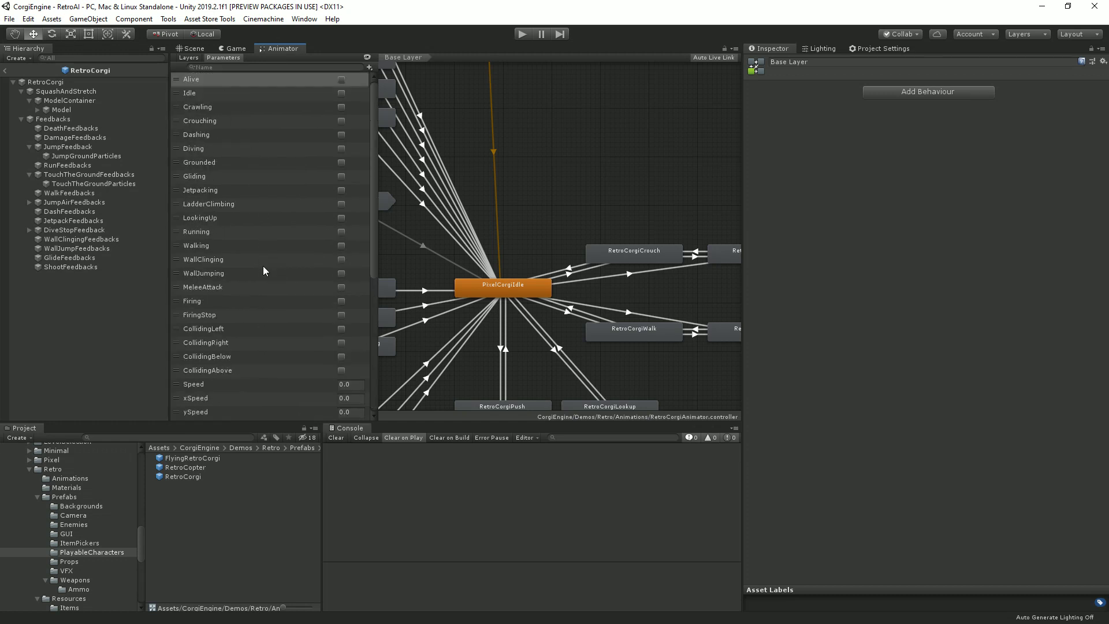
pyautogui.scroll(-3, 263, 269)
pyautogui.scroll(3, 264, 269)
pyautogui.scroll(-5, 249, 260)
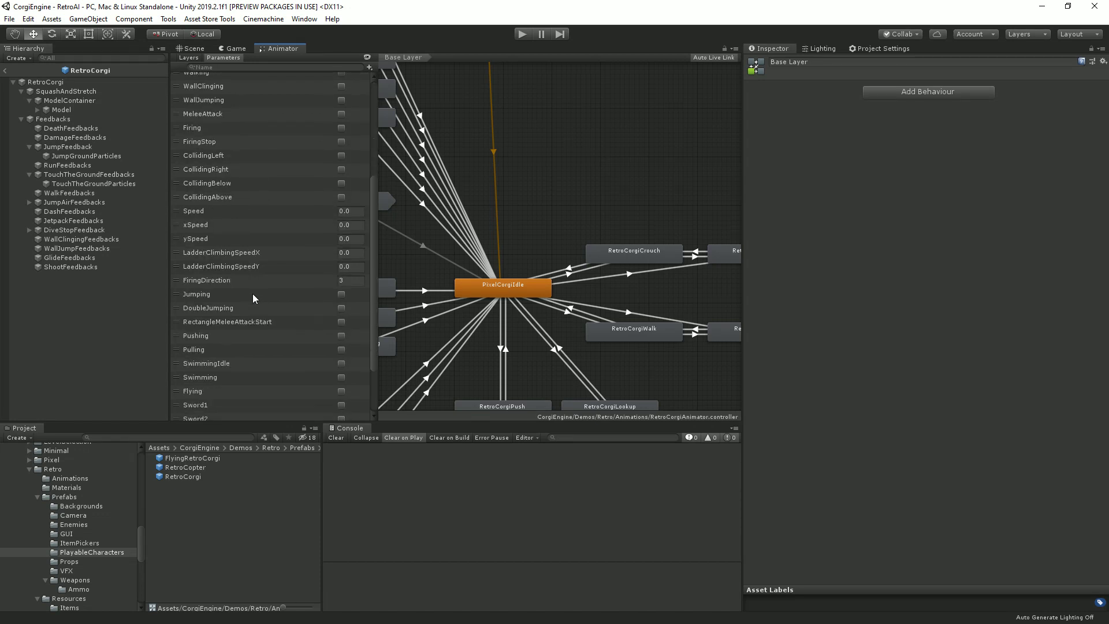
# Review the start of the RetroCorgi parameter list, highlighting the Grounded, Crouching and Dashing parameters
pyautogui.scroll(5, 252, 294)
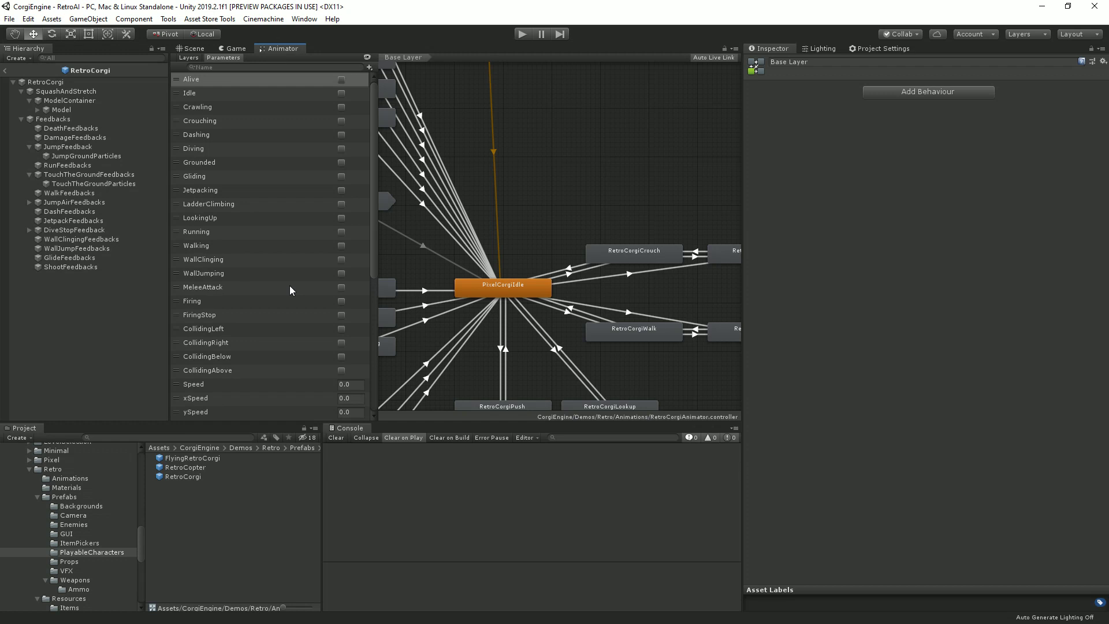
pyautogui.click(217, 164)
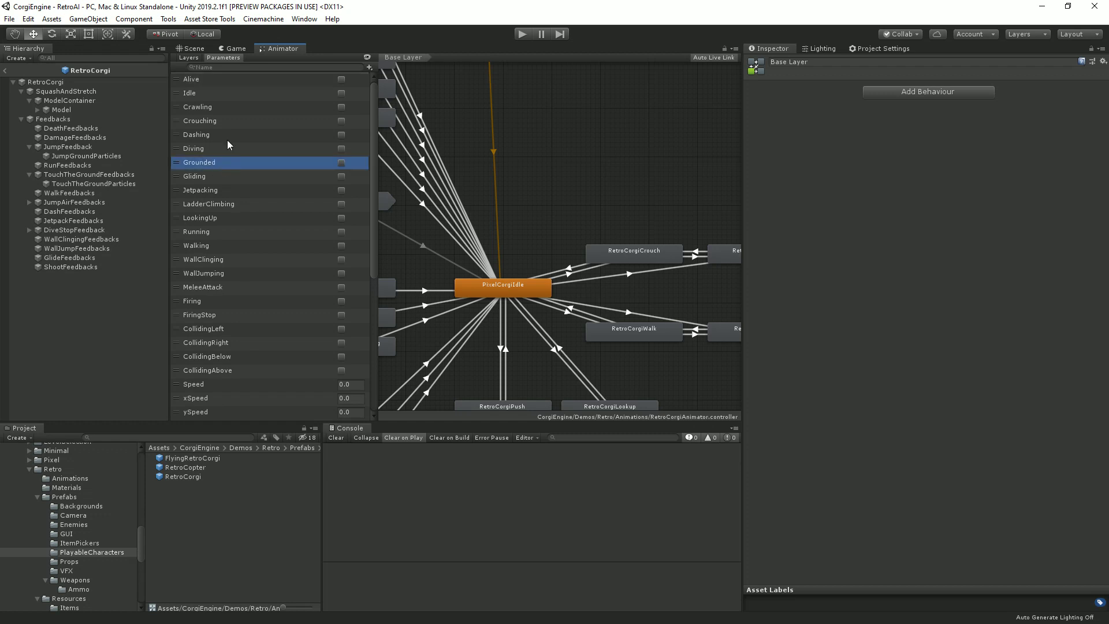
pyautogui.click(225, 123)
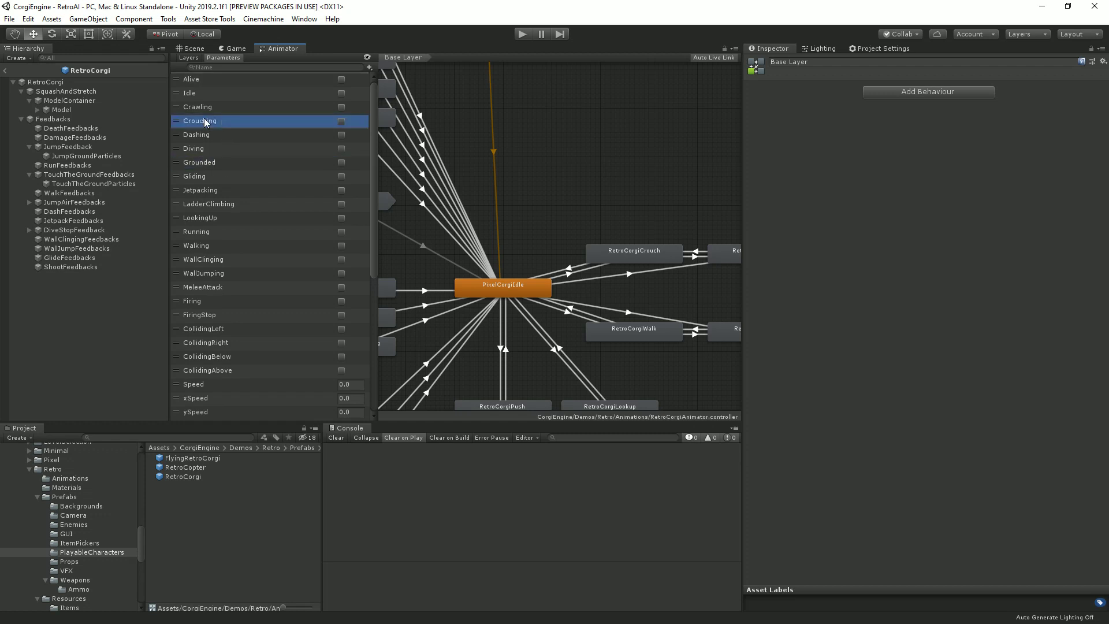
pyautogui.click(234, 138)
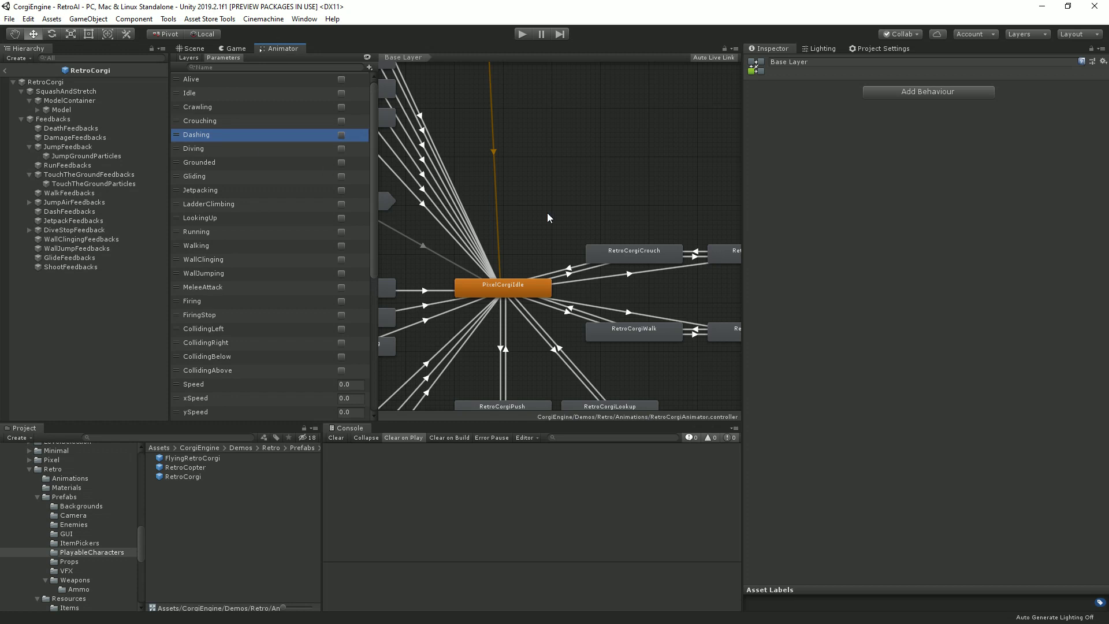
# Examine the states connected to PixelCorgiIdle, including the crouch, crawl, walk, run, push and look-up states and their transitions
pyautogui.moveTo(547, 213); pyautogui.dragTo(654, 164, button='middle')
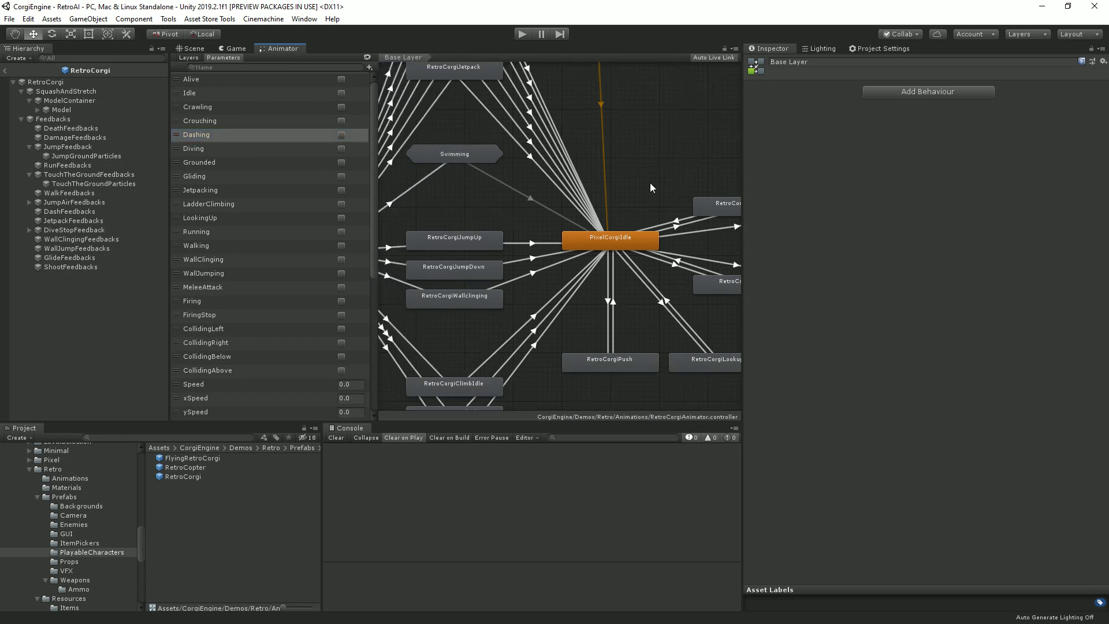
pyautogui.scroll(-3, 652, 197)
pyautogui.scroll(5, 685, 269)
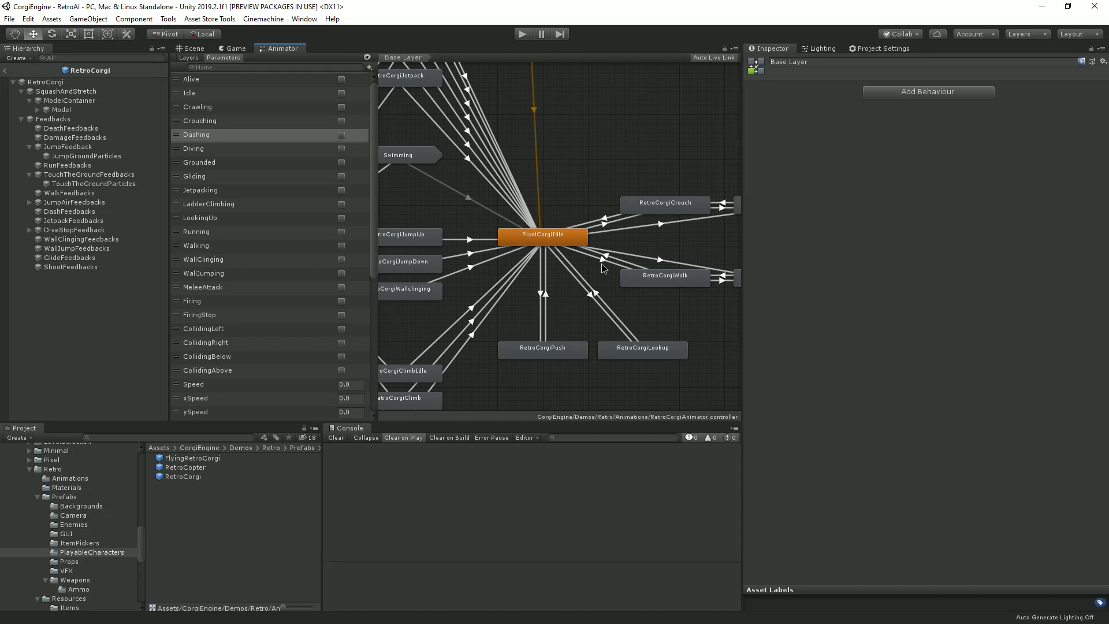
pyautogui.moveTo(601, 264); pyautogui.dragTo(503, 306, button='middle')
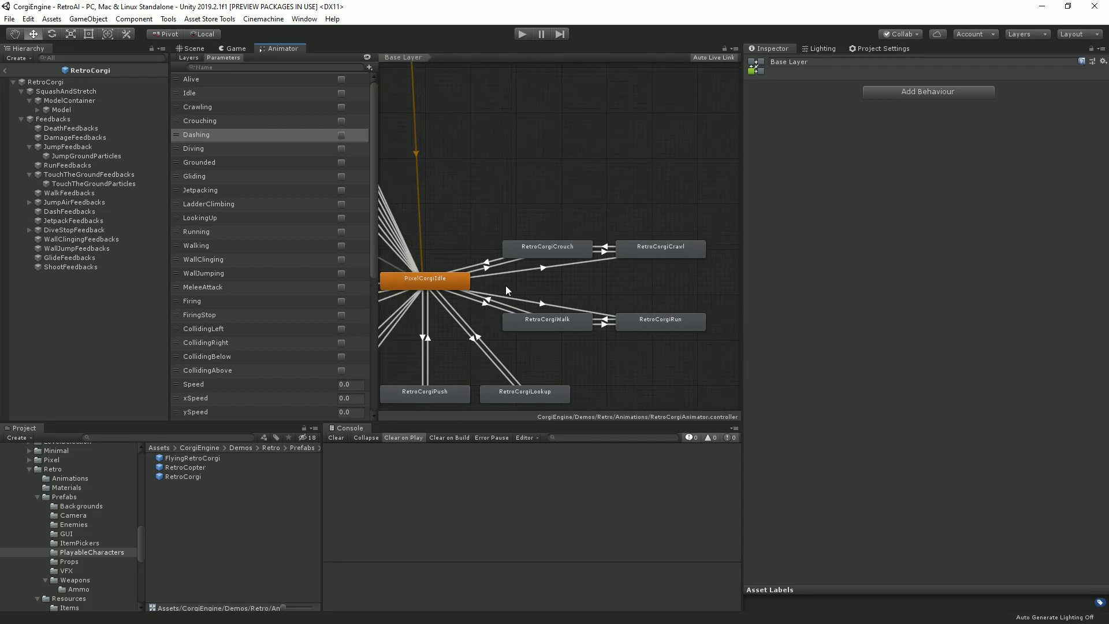
pyautogui.moveTo(501, 275)
pyautogui.mouseDown(button='middle')
pyautogui.moveTo(507, 267)
pyautogui.moveTo(495, 262)
pyautogui.mouseUp(button='middle')
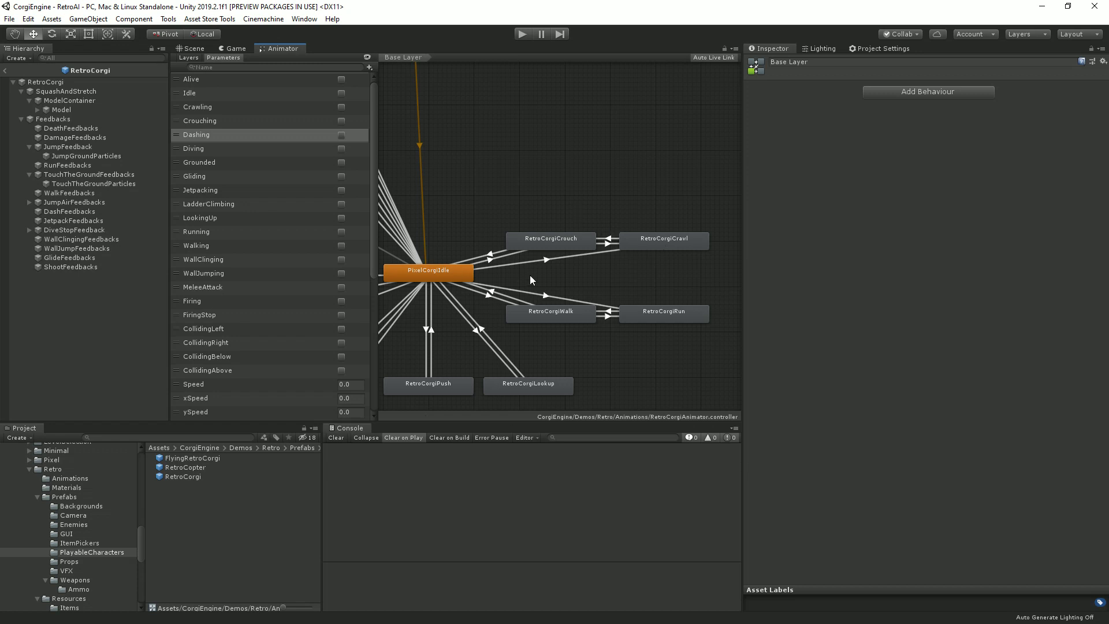
pyautogui.scroll(-3, 476, 227)
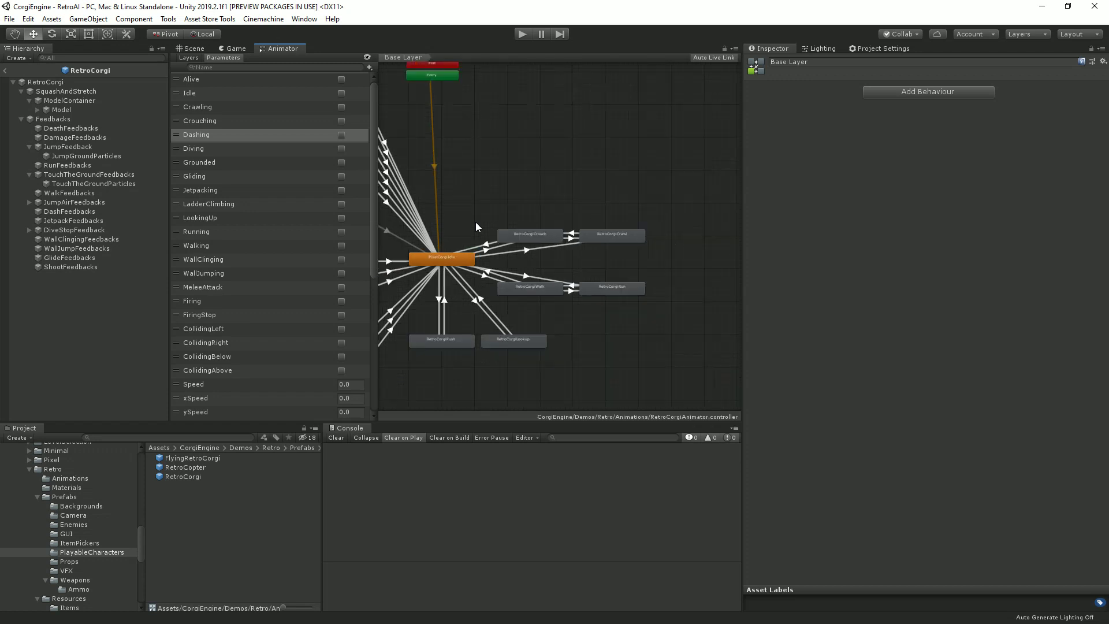
pyautogui.moveTo(456, 169); pyautogui.dragTo(521, 190, button='middle')
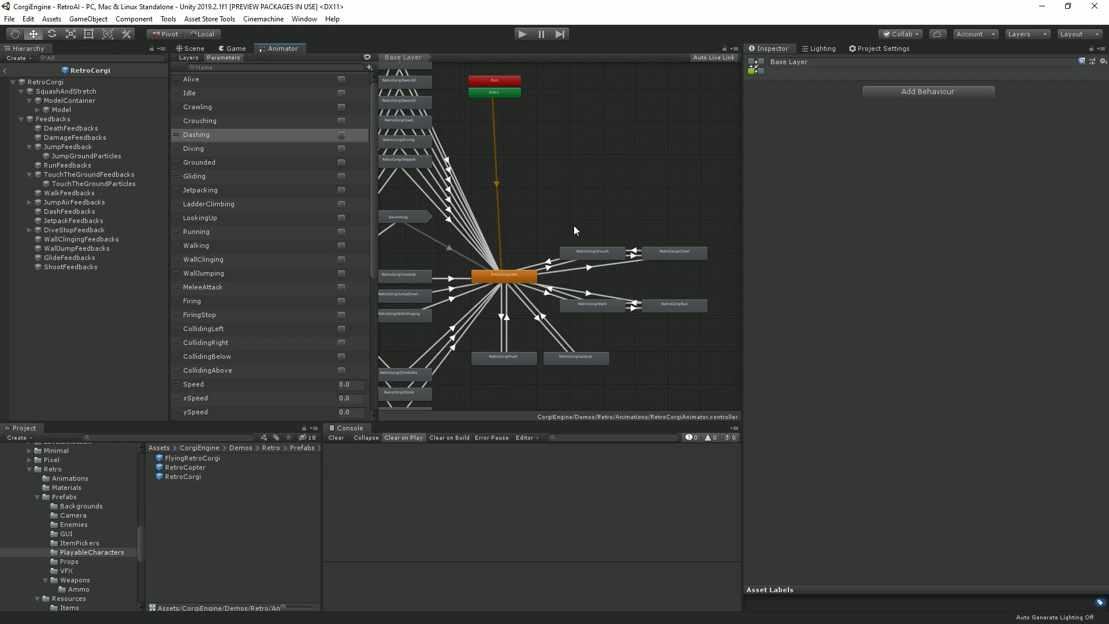
pyautogui.scroll(2, 572, 231)
pyautogui.moveTo(556, 249); pyautogui.dragTo(527, 213, button='middle')
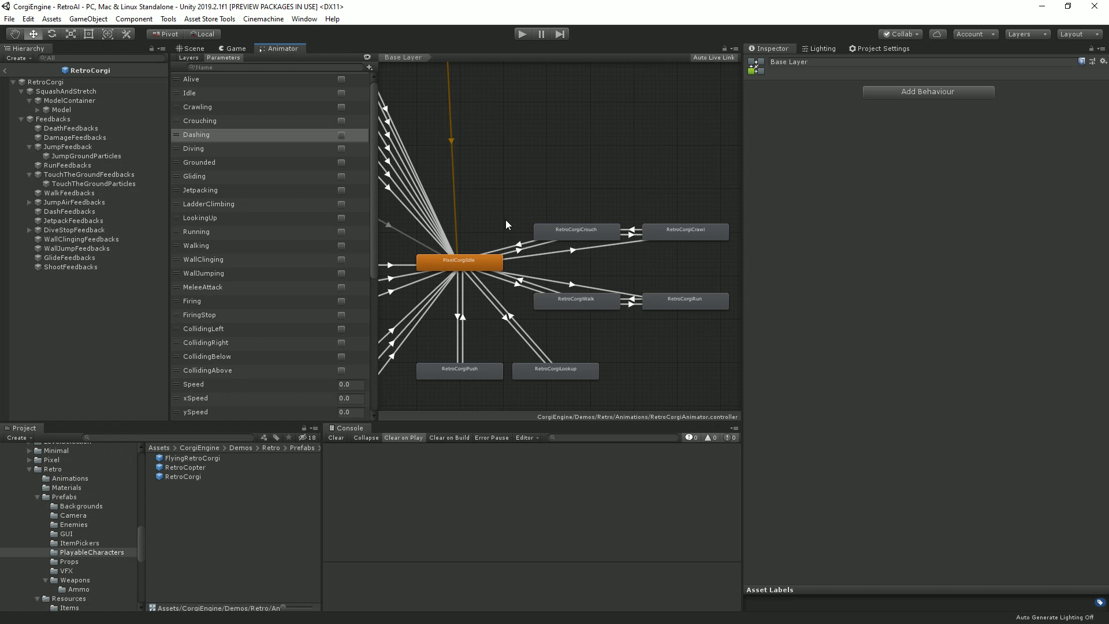
pyautogui.moveTo(502, 195); pyautogui.dragTo(524, 208, button='middle')
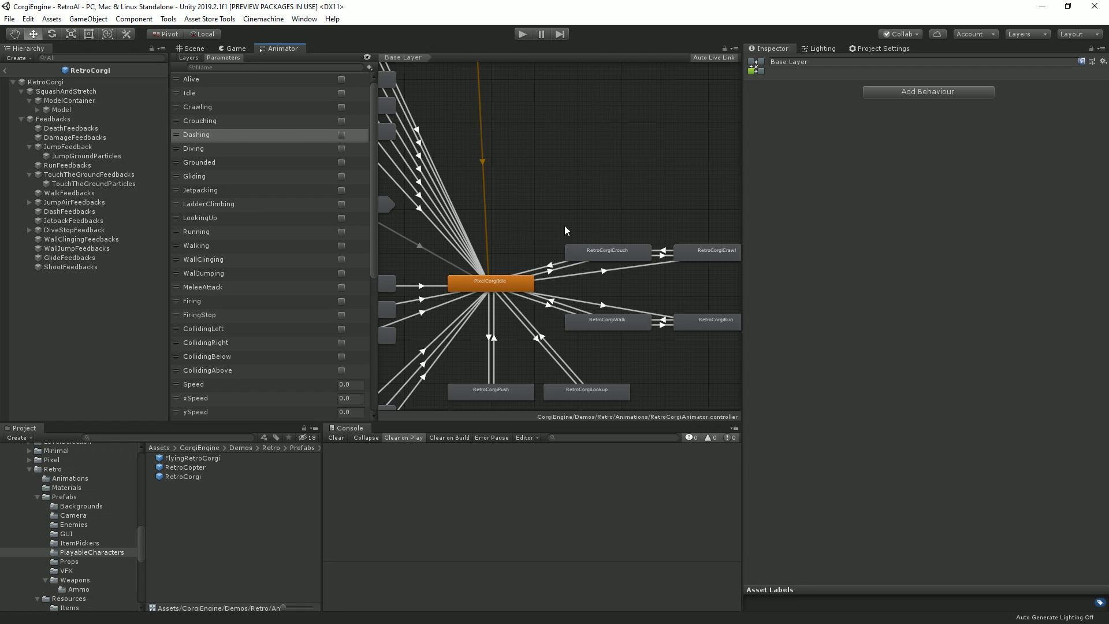
# Inspect the transition from PixelCorgiIdle to RetroCorgiCrawl with its detailed settings expanded
pyautogui.moveTo(565, 230); pyautogui.dragTo(516, 206, button='middle')
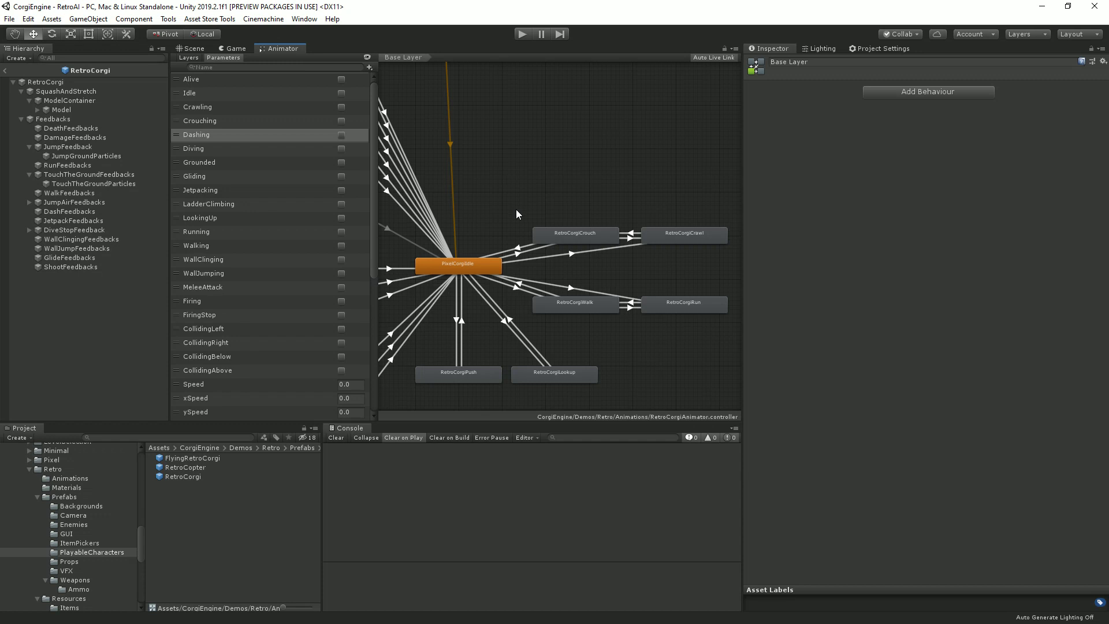
pyautogui.click(563, 255)
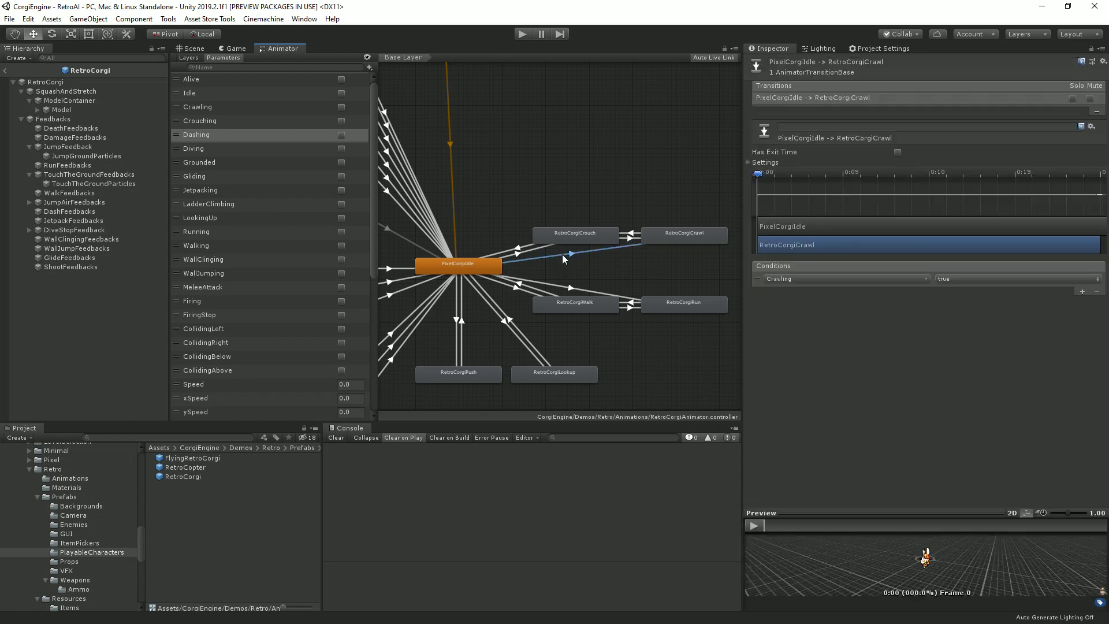
pyautogui.click(748, 163)
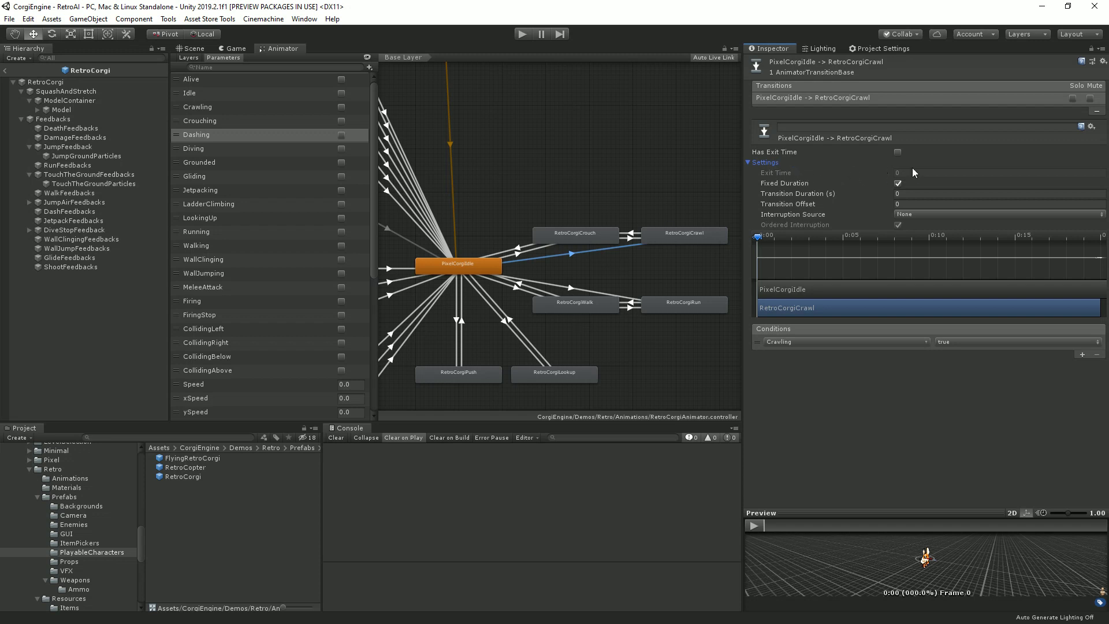
# Create an empty state in the base layer and place it above PixelCorgiIdle, beside the default entry transition
pyautogui.rightClick(565, 161)
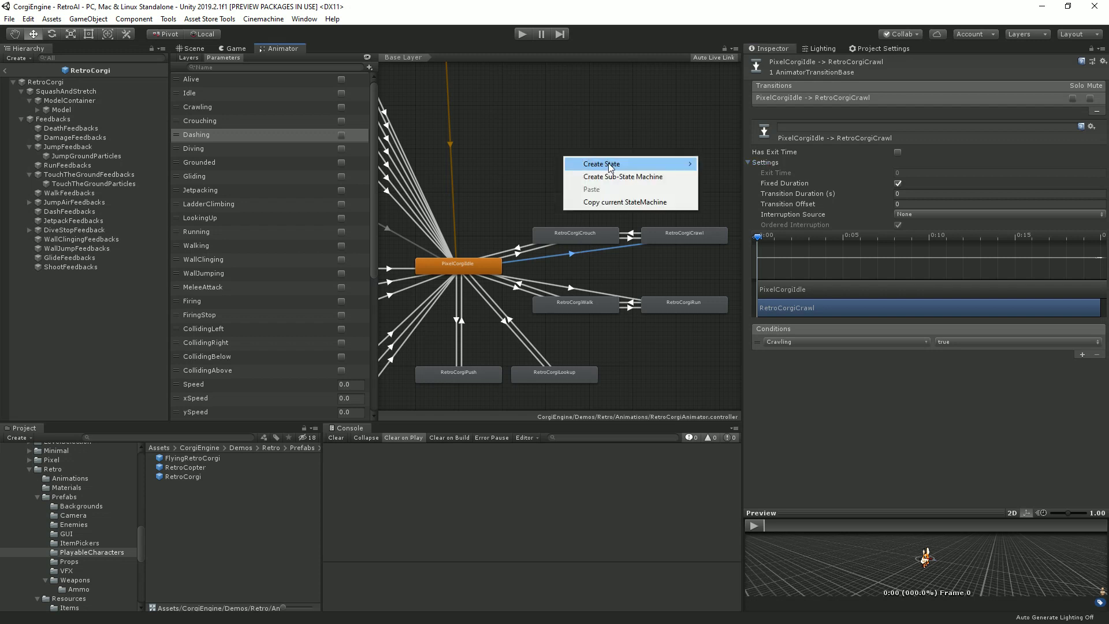
pyautogui.click(723, 164)
pyautogui.moveTo(610, 173); pyautogui.dragTo(513, 193)
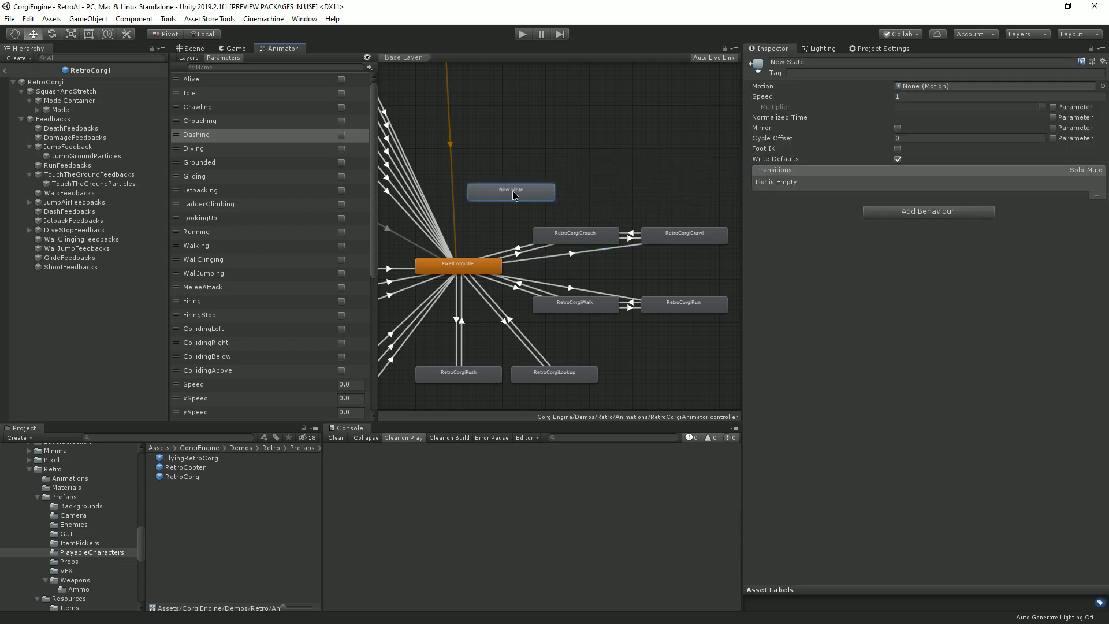
pyautogui.click(464, 269)
pyautogui.rightClick(466, 276)
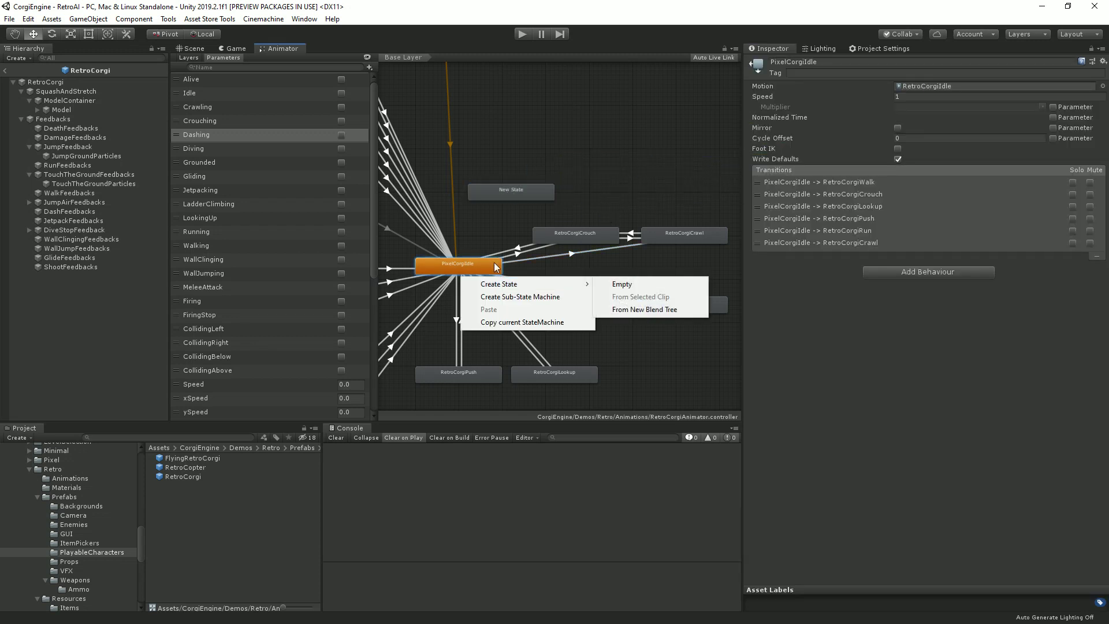
pyautogui.moveTo(535, 285)
pyautogui.click(629, 287)
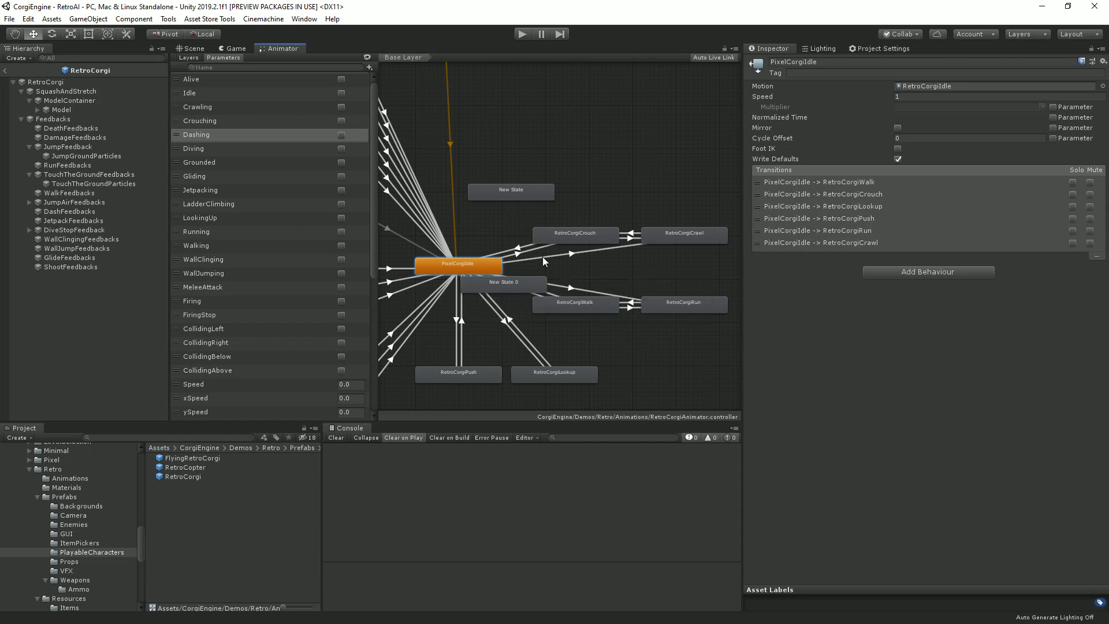
pyautogui.click(509, 288)
pyautogui.press('Delete')
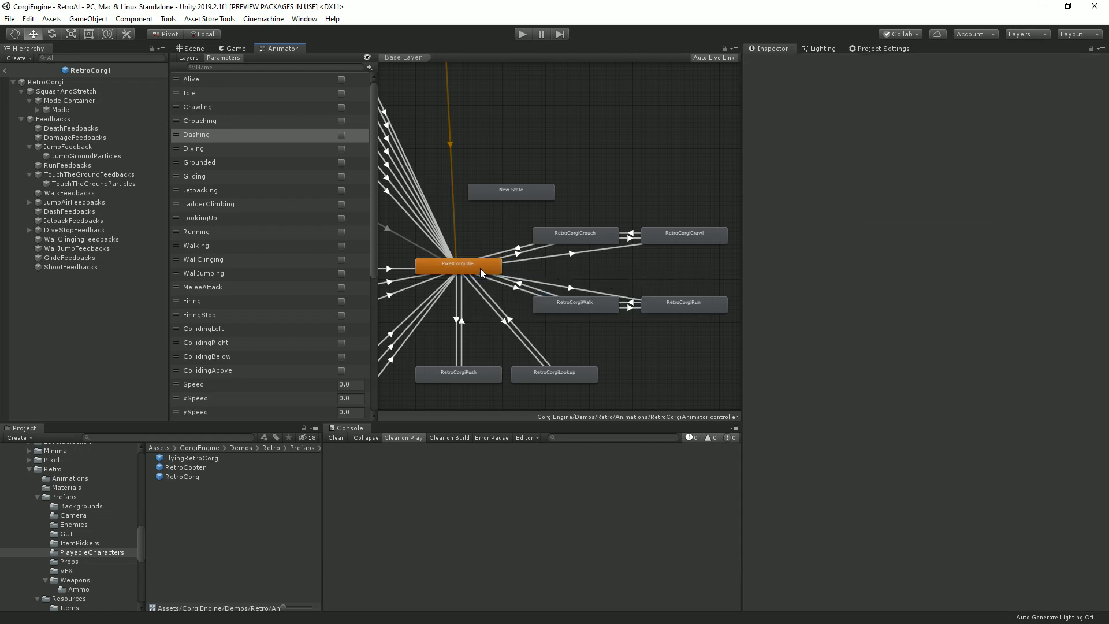
# Make a transition from PixelCorgiIdle to the new empty state
pyautogui.click(480, 268)
pyautogui.rightClick(480, 268)
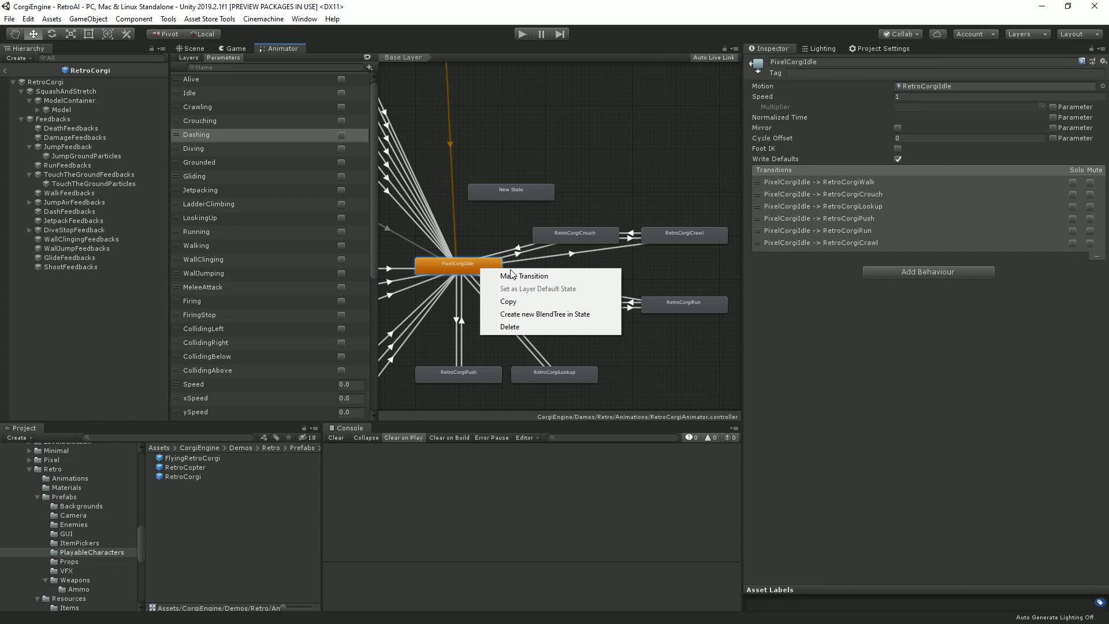
pyautogui.click(509, 275)
pyautogui.click(519, 195)
# Add a condition to the transition from PixelCorgiIdle to New State requiring WallJumping to be true
pyautogui.click(496, 221)
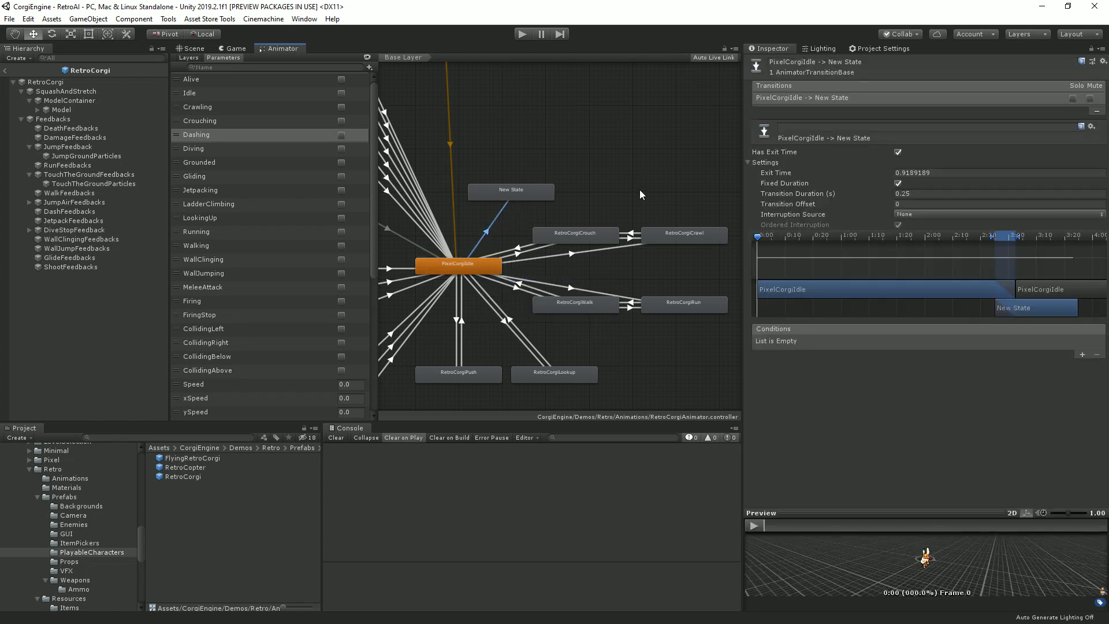
pyautogui.click(1083, 354)
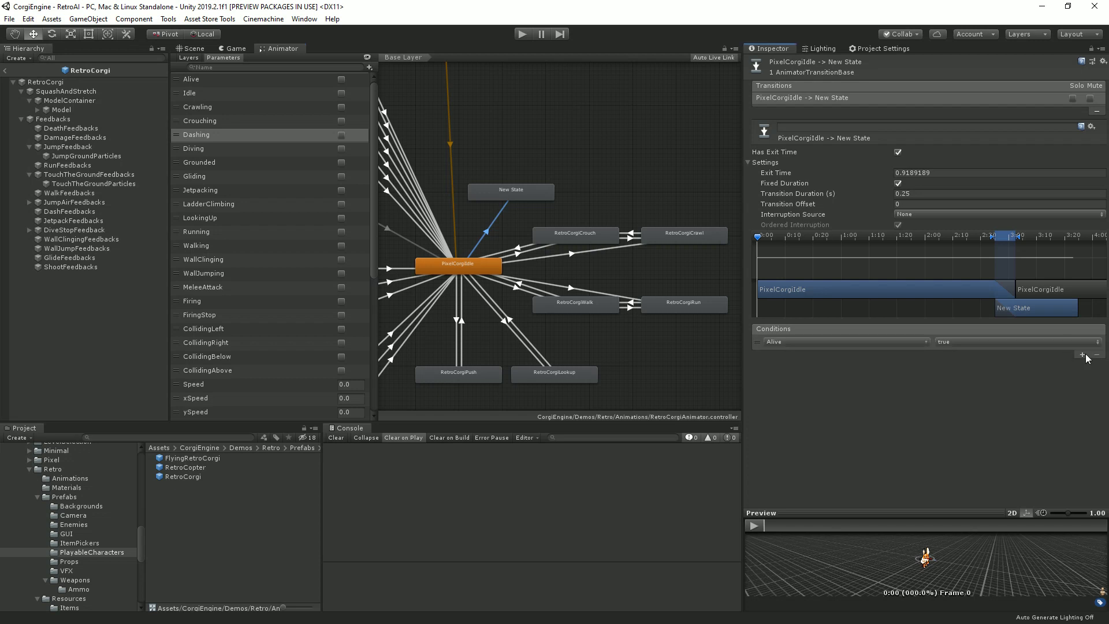
pyautogui.click(882, 341)
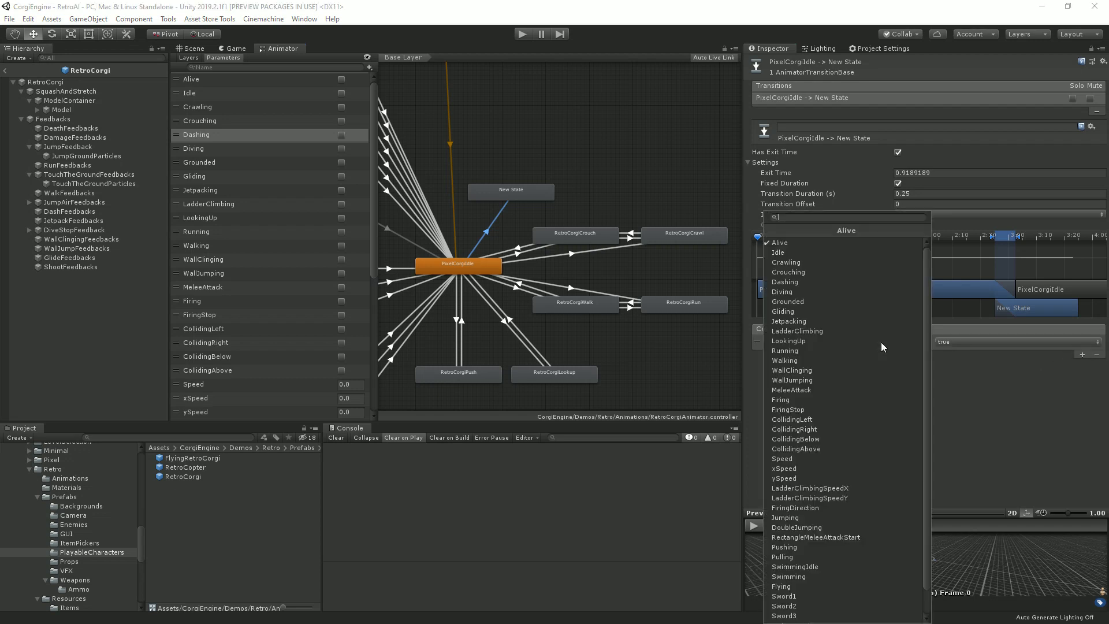
pyautogui.click(837, 382)
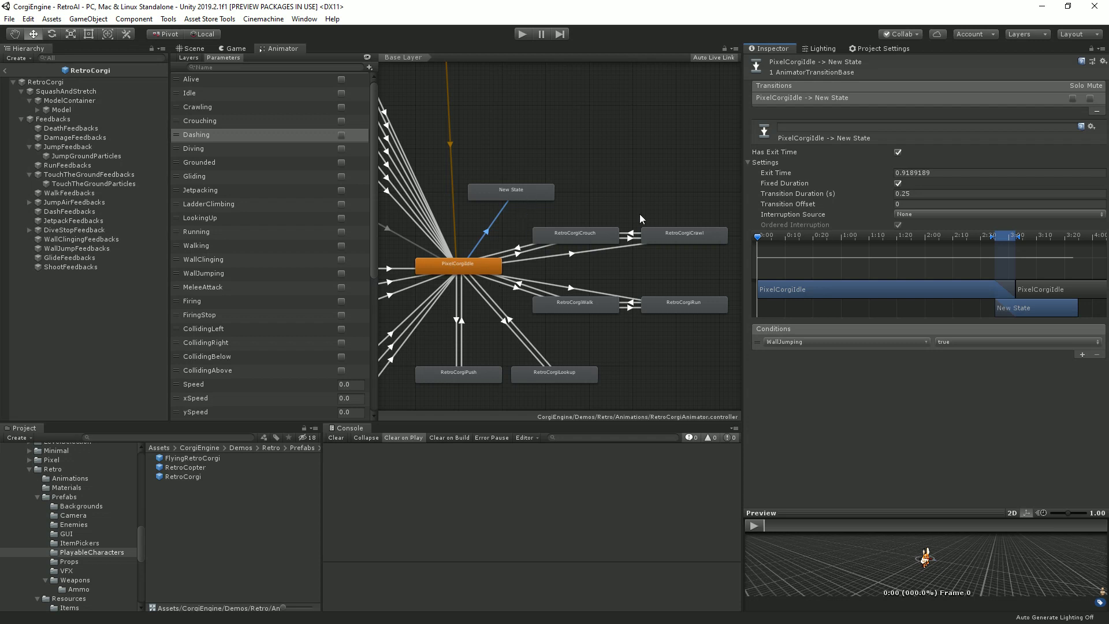
# Set the new transition's exit time to 0, disable Has Exit Time, and set its transition duration to 0 seconds
pyautogui.click(965, 173)
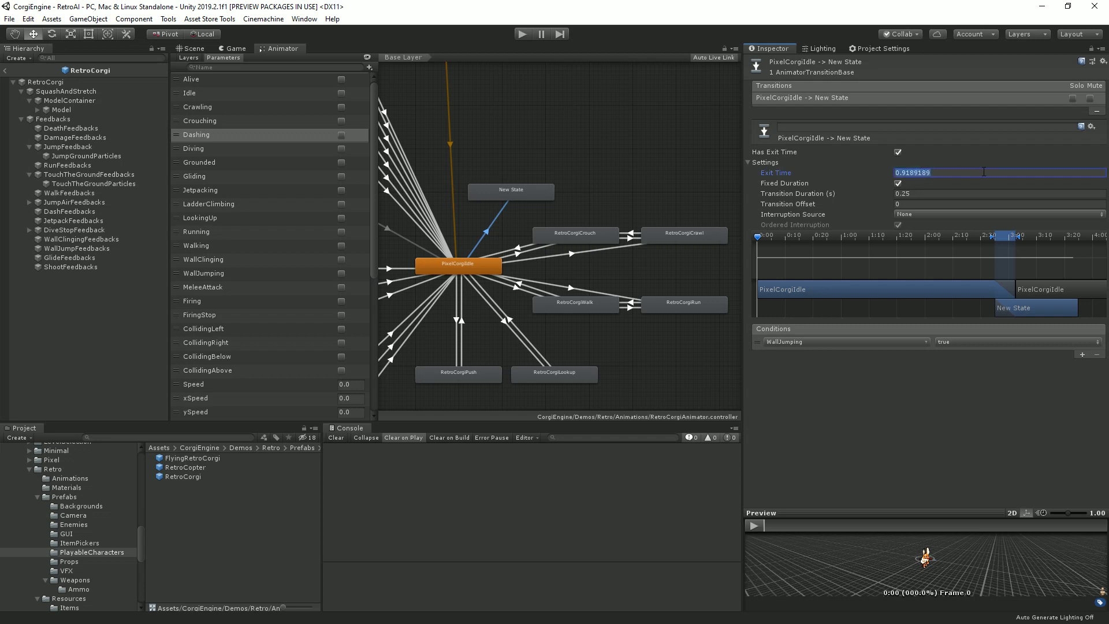
pyautogui.write('0')
pyautogui.click(898, 152)
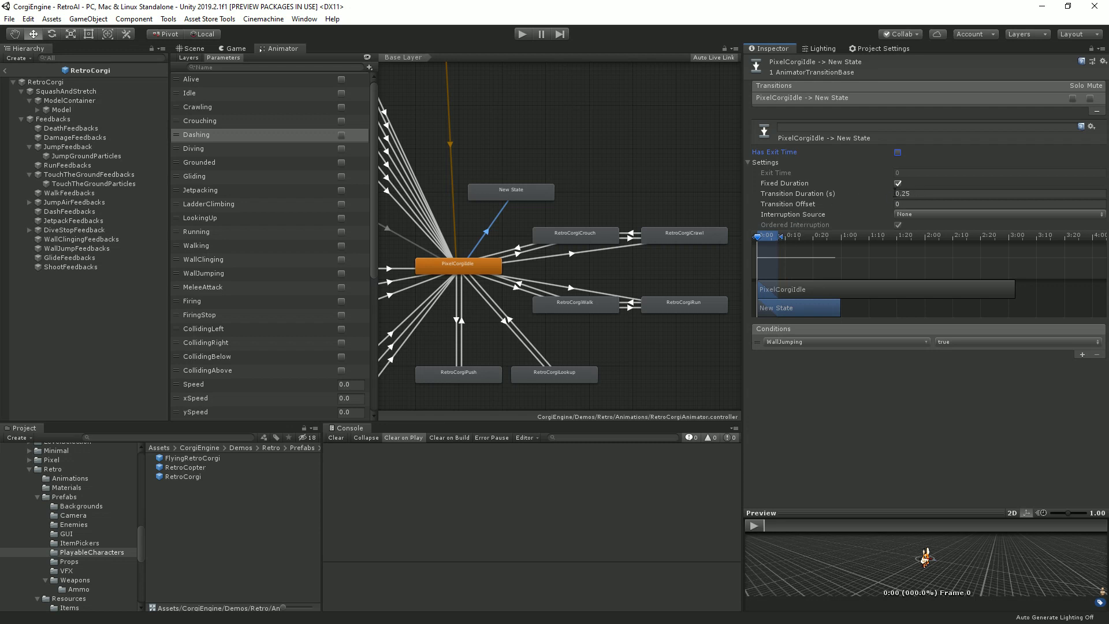
pyautogui.moveTo(890, 193); pyautogui.dragTo(781, 234)
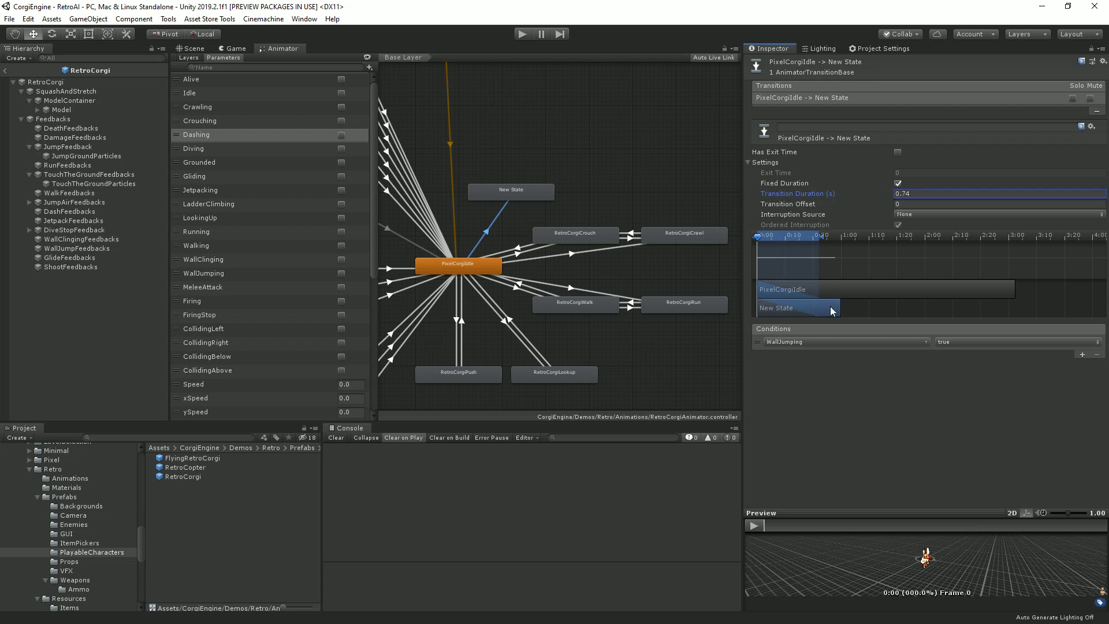
pyautogui.click(921, 197)
pyautogui.write('0')
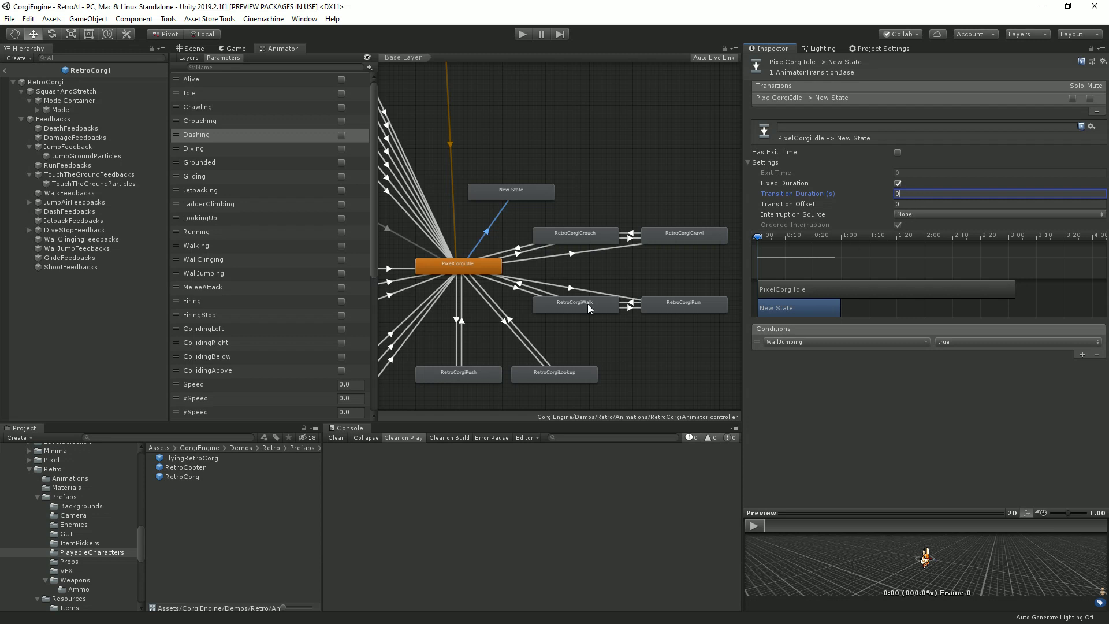
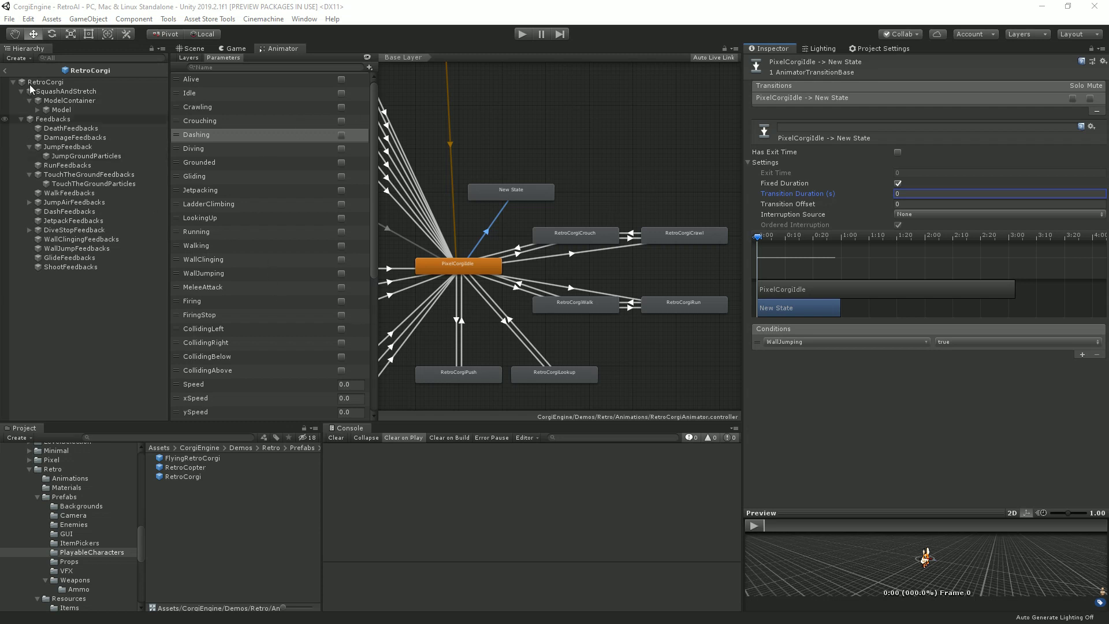
# Open the CharacterJump script in Visual Studio from the RetroCorgi object's Character Jump component
pyautogui.click(50, 82)
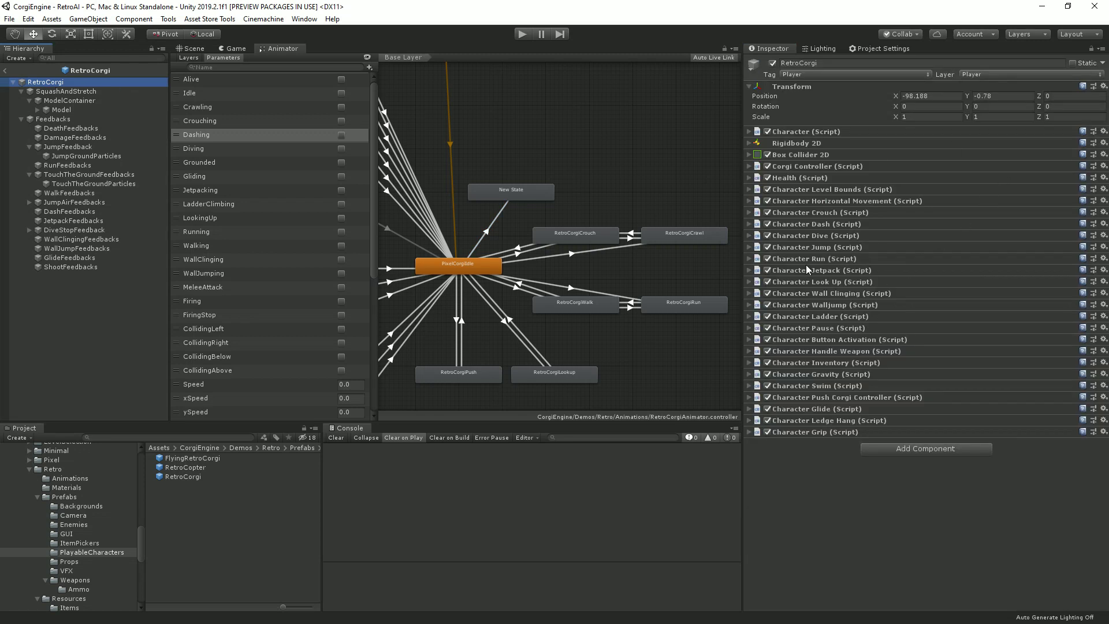
pyautogui.click(826, 248)
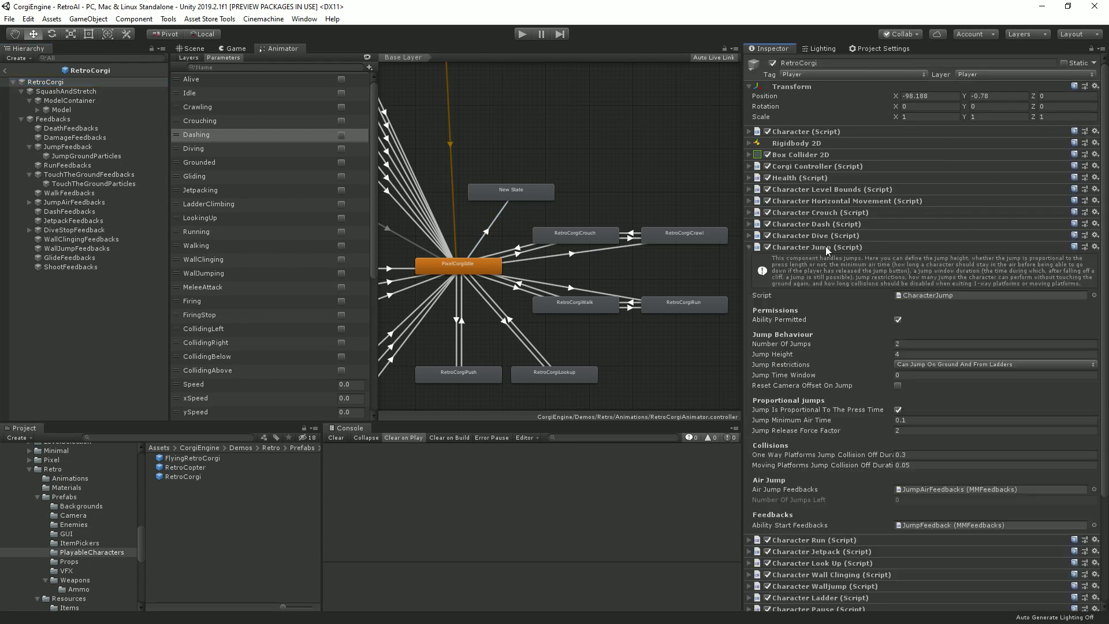
pyautogui.click(944, 294)
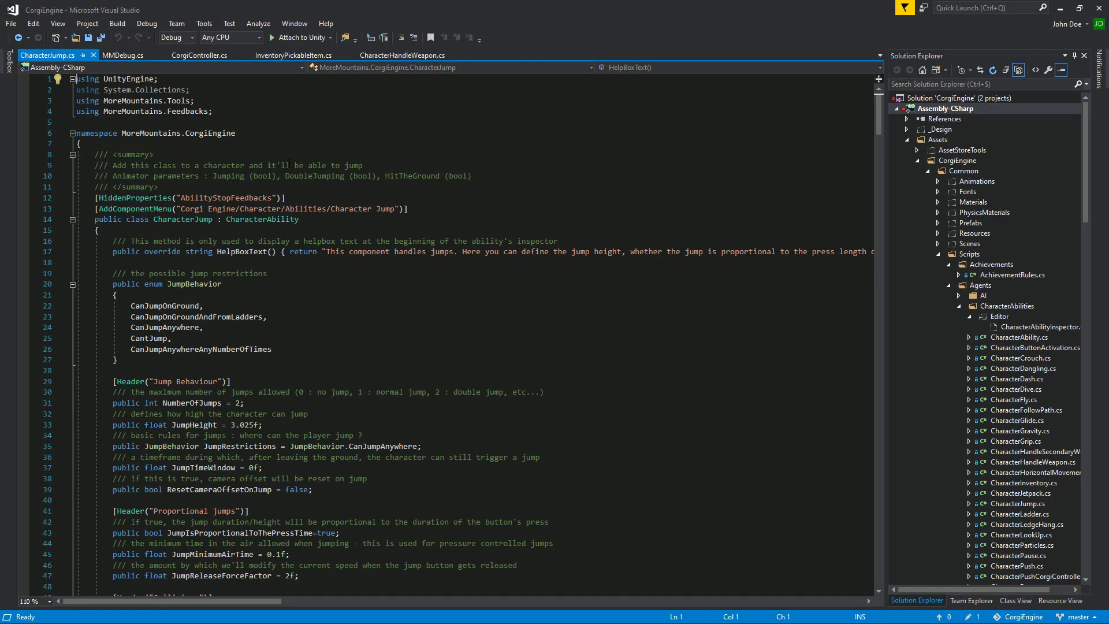
# Close MMDebug.cs, CorgiController.cs, InventoryPickableItem.cs and CharacterHandleWeapon.cs, keeping only CharacterJump.cs open
pyautogui.middleClick(133, 53)
pyautogui.middleClick(133, 53)
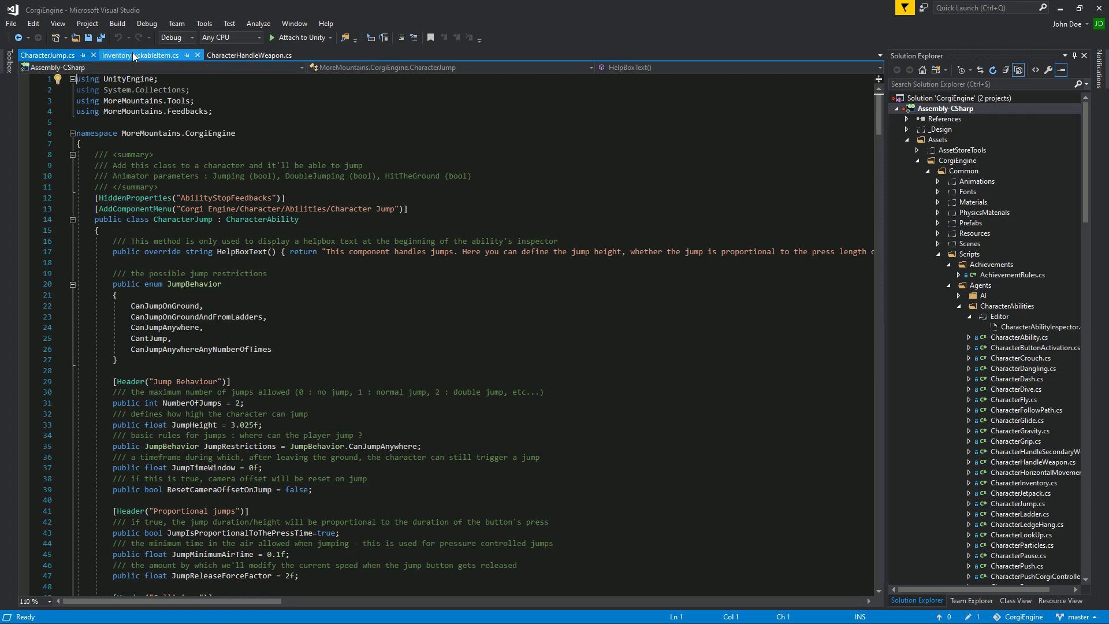
pyautogui.middleClick(133, 54)
pyautogui.middleClick(133, 53)
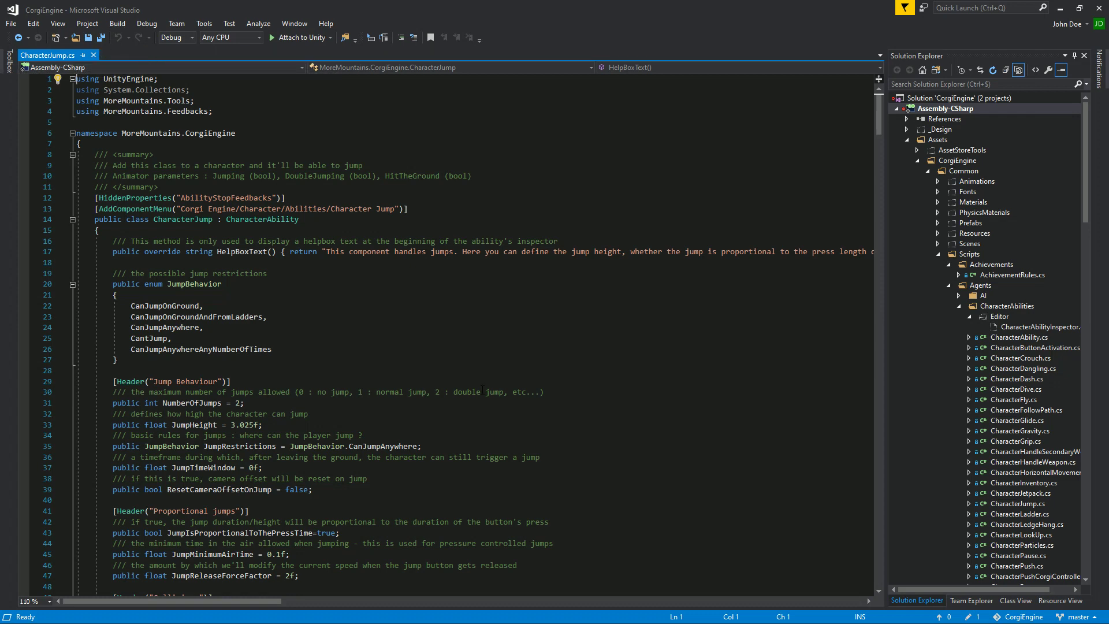
# Examine the animation parameter declarations in CharacterJump.cs, highlighting the lines from _jumpingAnimationParameterName through _hitTheGroundAnimationParameter
pyautogui.scroll(-16, 483, 387)
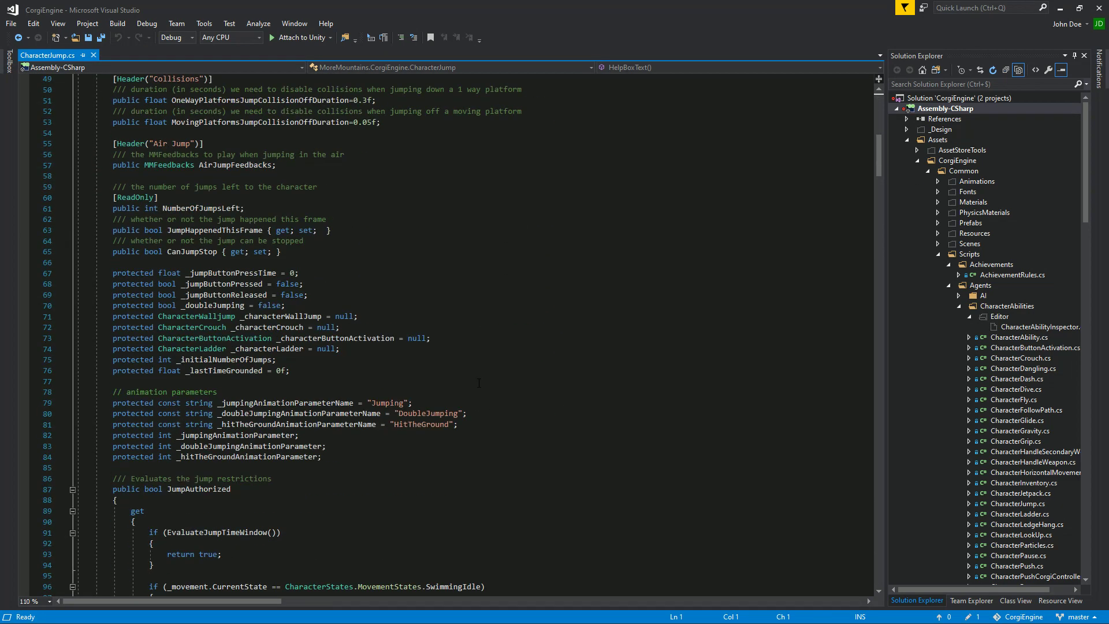
pyautogui.scroll(-3, 479, 383)
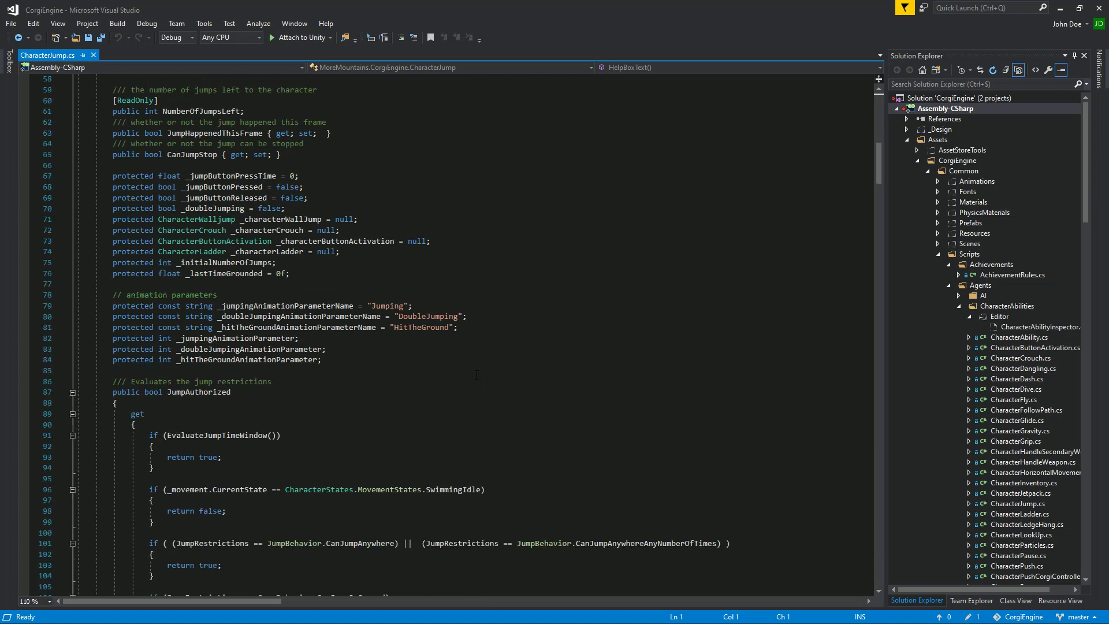
pyautogui.click(349, 360)
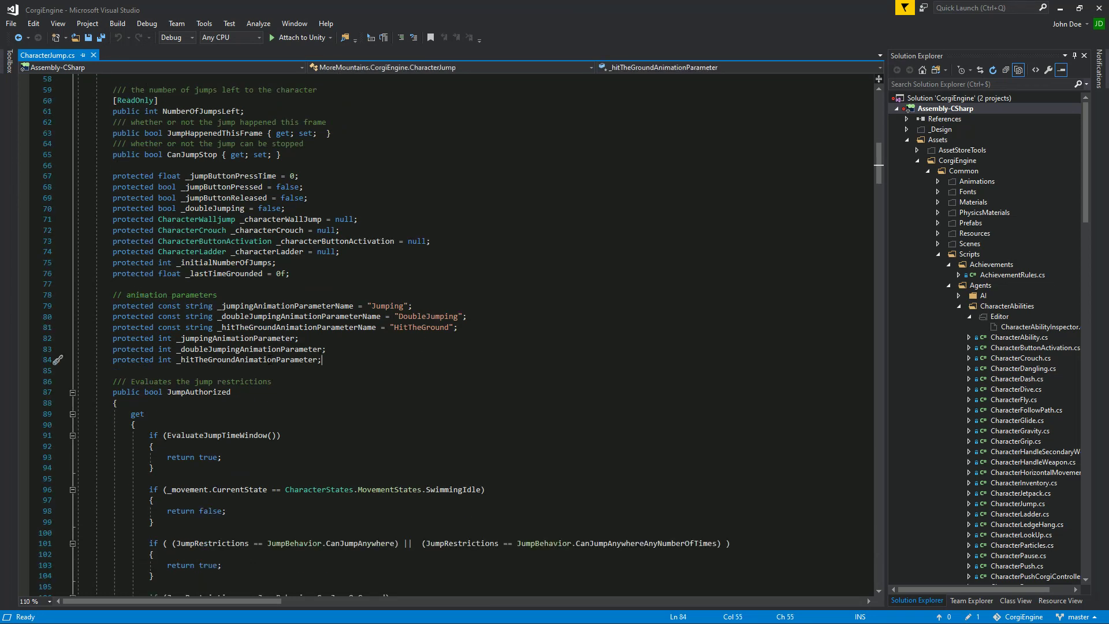
pyautogui.moveTo(112, 307); pyautogui.dragTo(346, 359)
pyautogui.click(346, 360)
# Open CharacterGrip.cs from the CharacterAbilities folder and highlight the summary comment line listing its animator parameters
pyautogui.scroll(-1, 1011, 418)
pyautogui.scroll(-1, 991, 423)
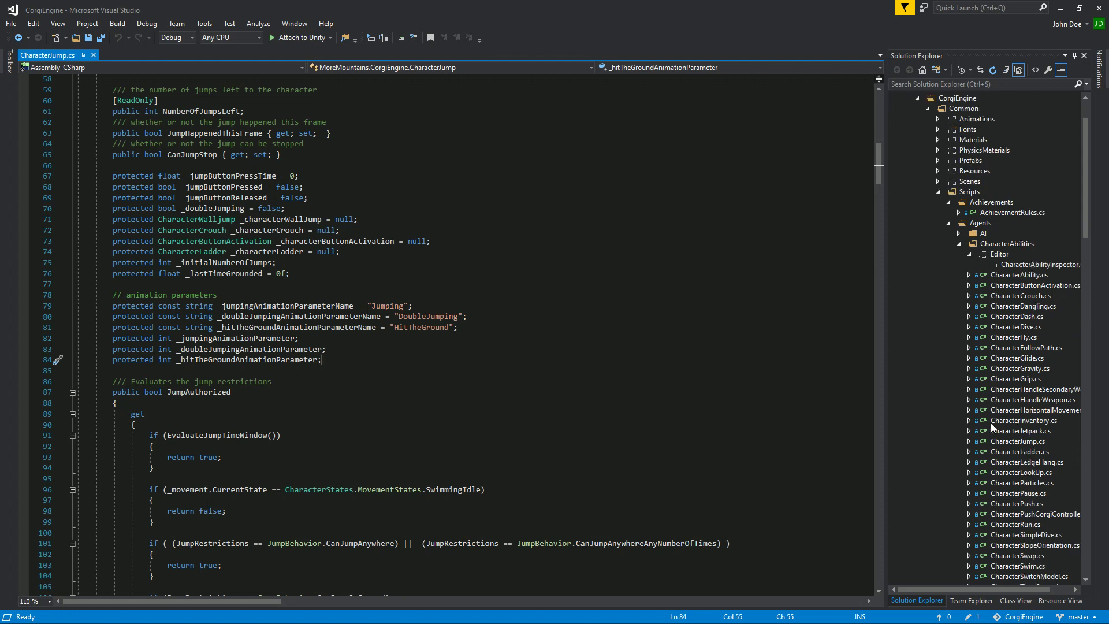
pyautogui.doubleClick(1036, 379)
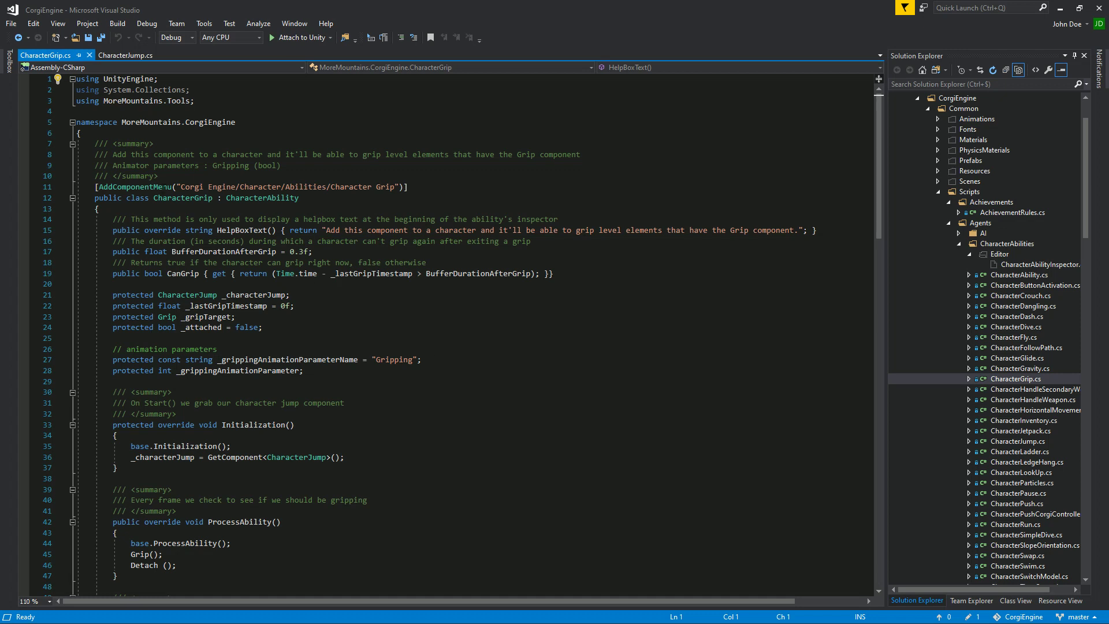
pyautogui.moveTo(301, 166); pyautogui.dragTo(680, 158)
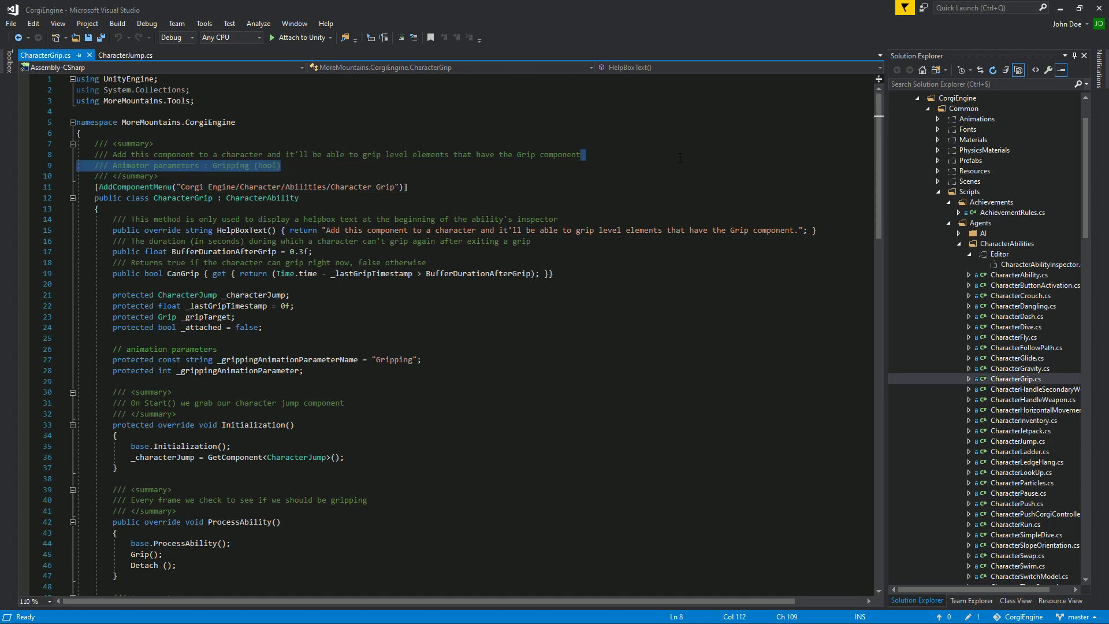
pyautogui.click(331, 167)
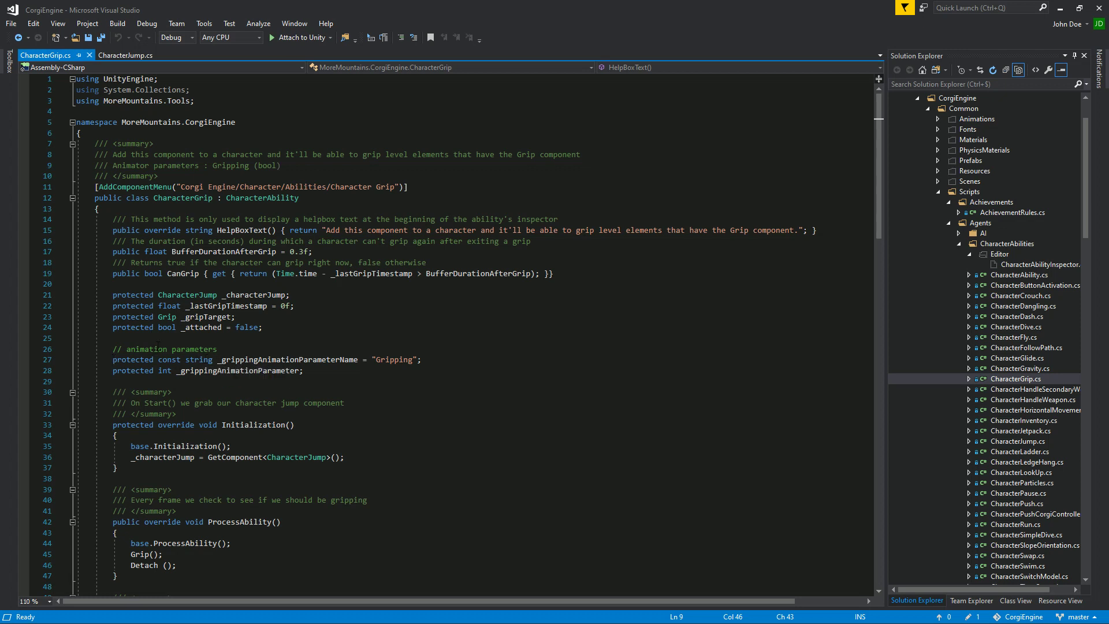
# Examine the _grippingAnimationParameterName declaration in CharacterGrip.cs and highlight its "Gripping" string value
pyautogui.click(113, 360)
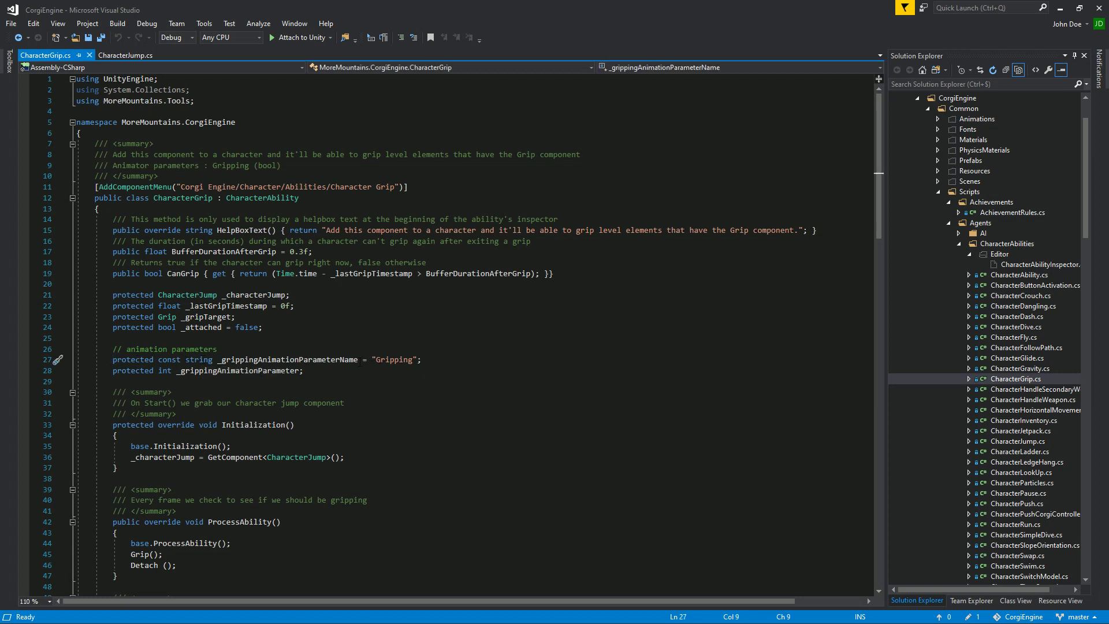
pyautogui.click(397, 359)
pyautogui.click(313, 359)
pyautogui.hotkey('ctrl', 'r')
pyautogui.hotkey('ctrl', 'r')
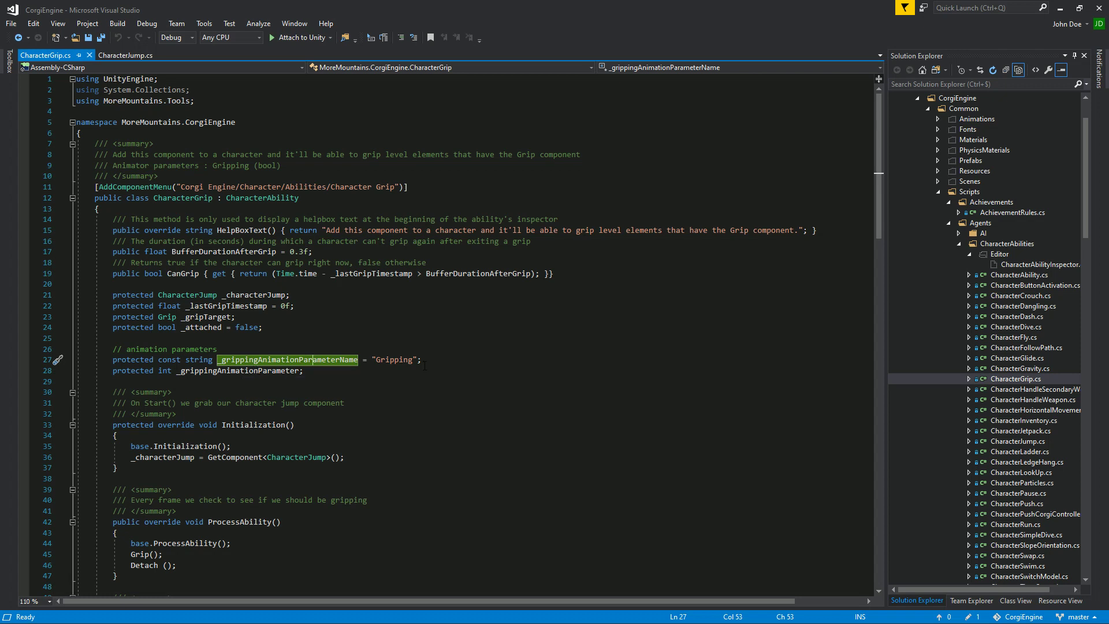
pyautogui.doubleClick(394, 360)
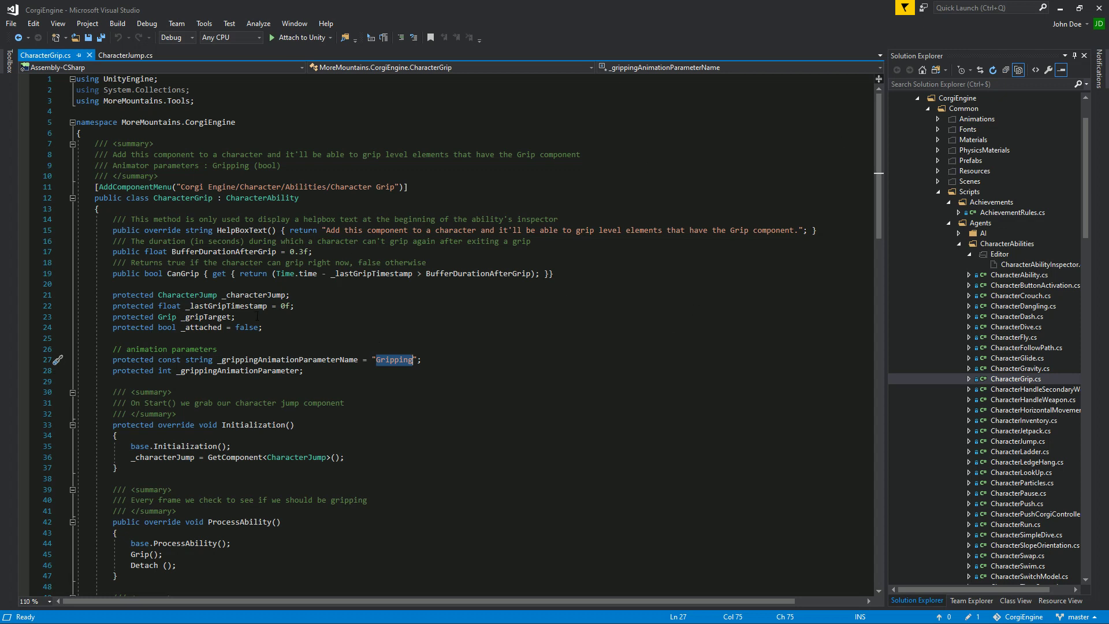
# Examine the RegisterAnimatorParameter call in InitializeAnimatorParameters, highlighting the method name, the parameter name argument and the out parameter
pyautogui.moveTo(878, 134); pyautogui.dragTo(866, 391)
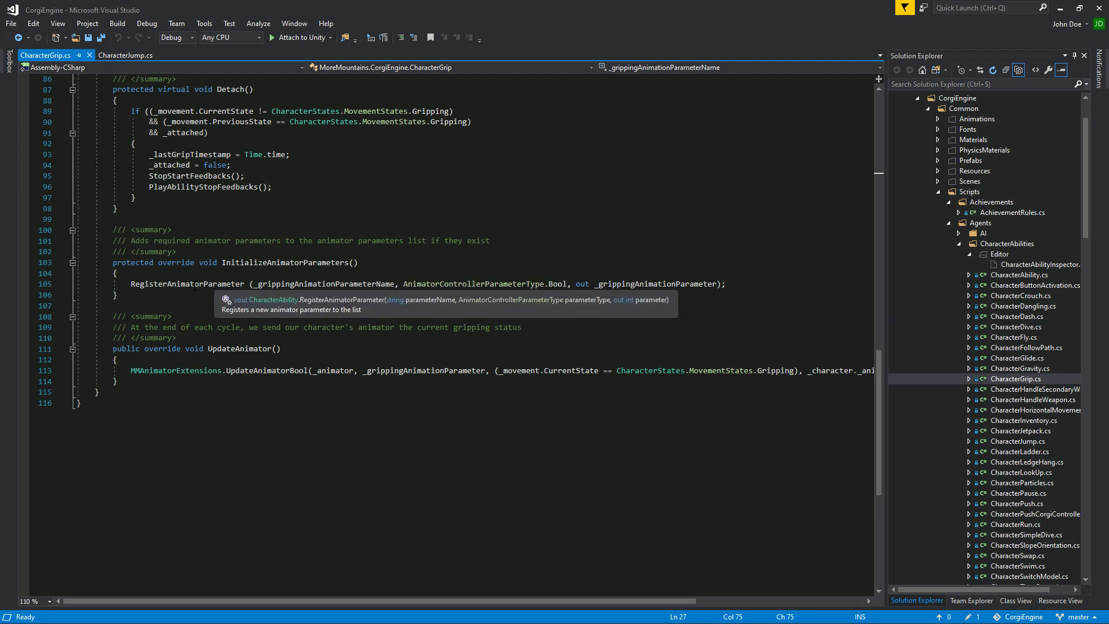
pyautogui.doubleClick(193, 284)
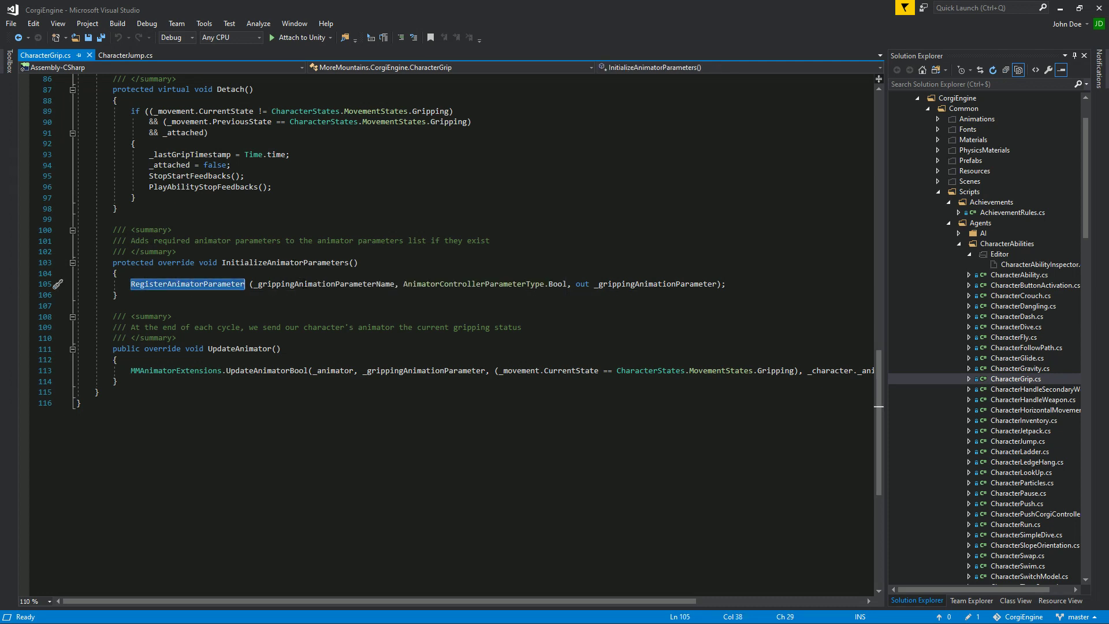
pyautogui.doubleClick(303, 283)
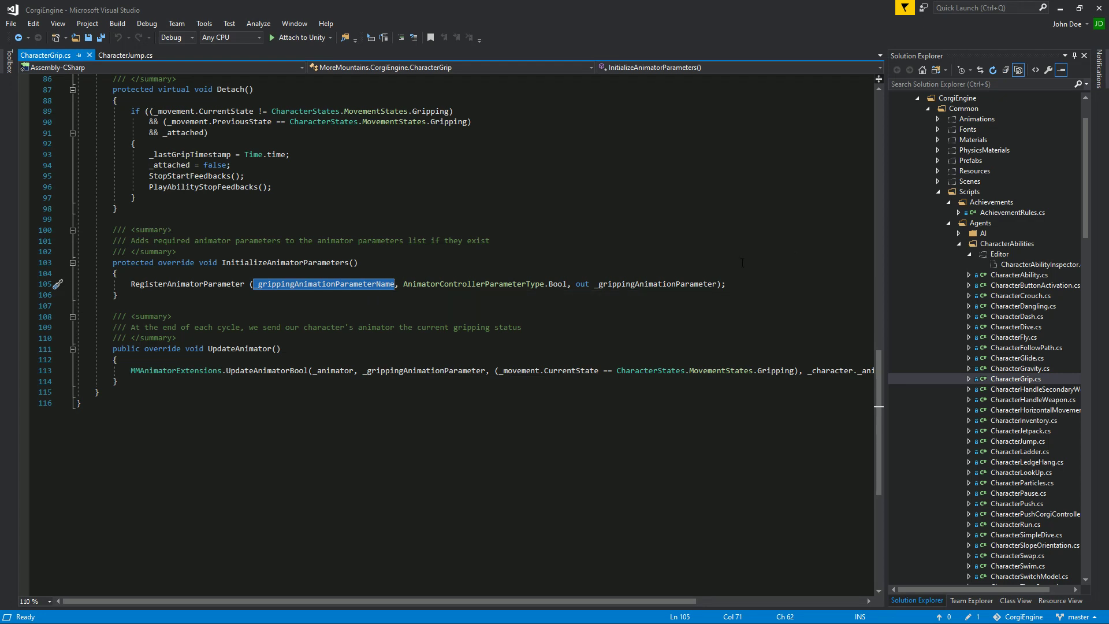
pyautogui.doubleClick(617, 284)
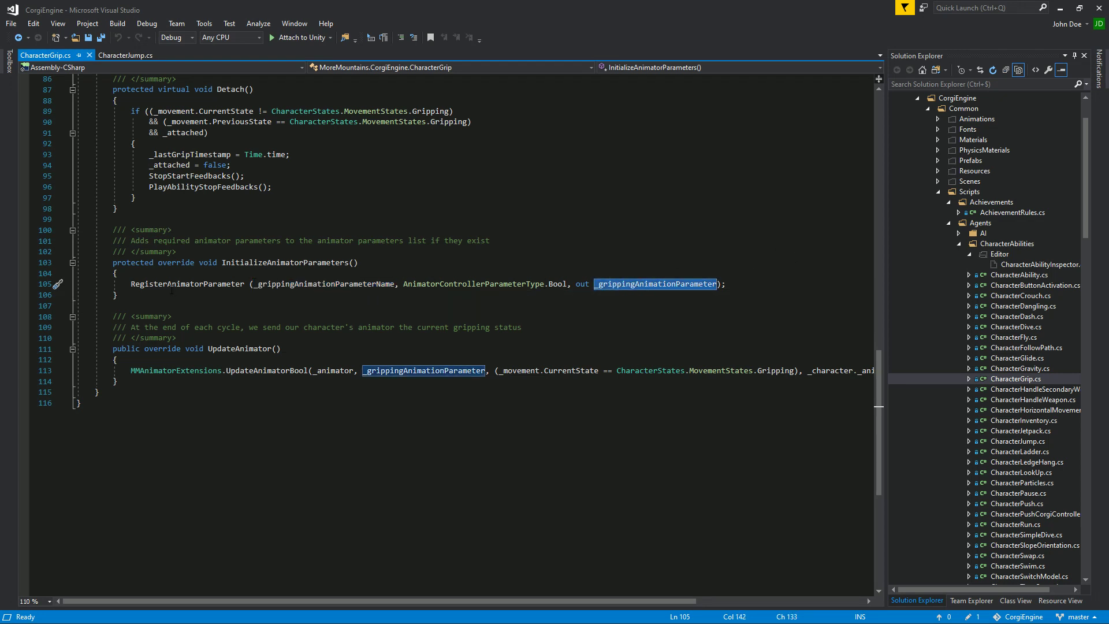
pyautogui.click(258, 299)
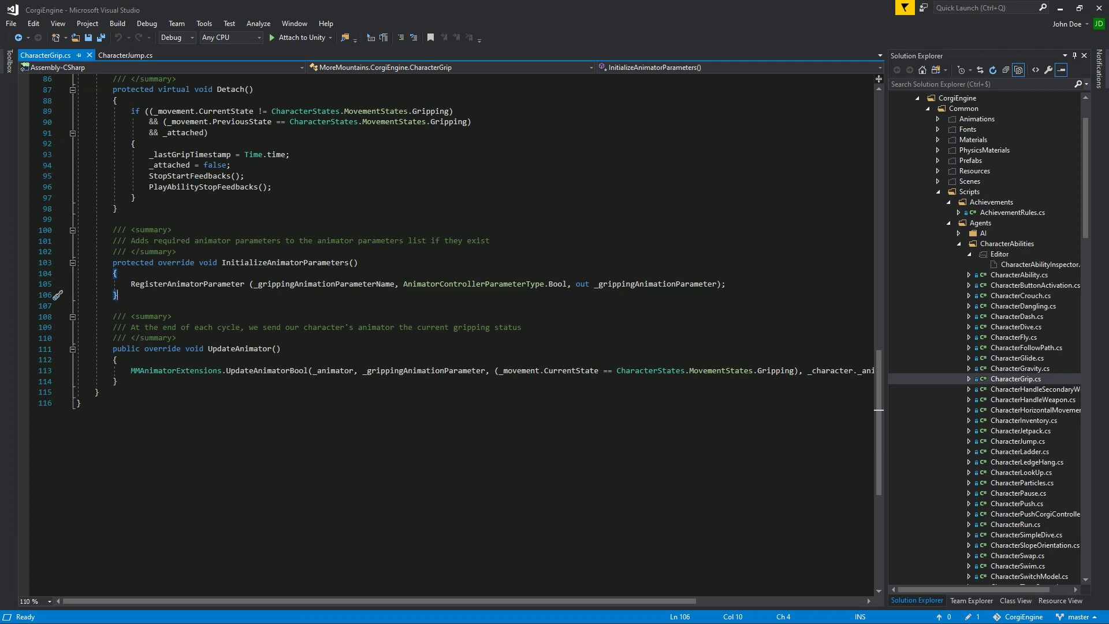
# Examine the UpdateAnimatorBool call in UpdateAnimator and go to the definition of its _grippingAnimationParameter argument
pyautogui.hscroll(1, 514, 419)
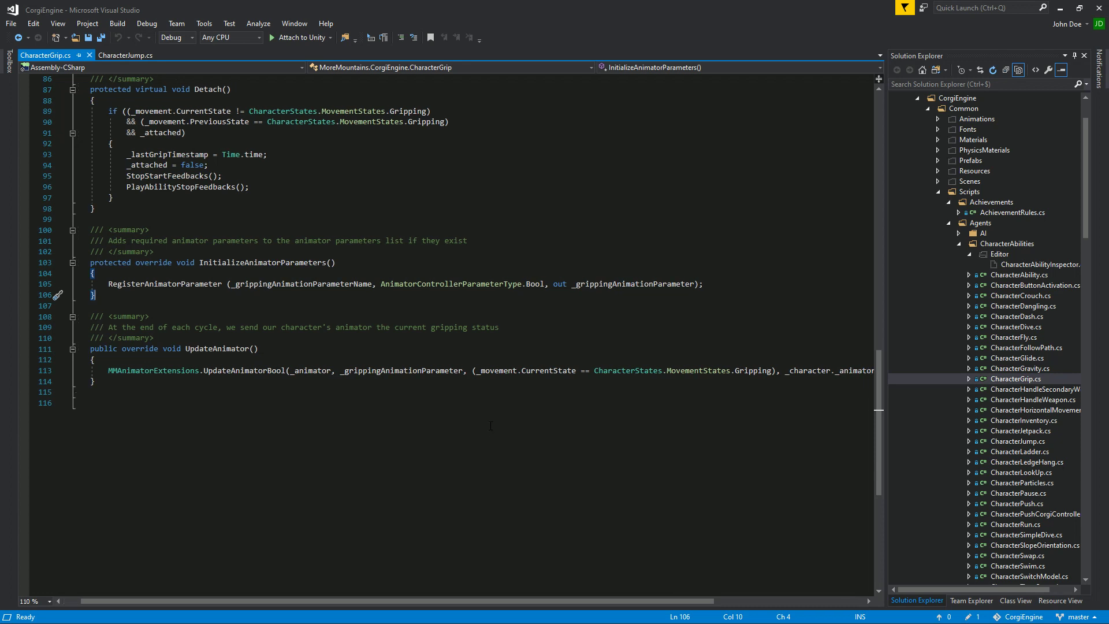
pyautogui.click(373, 371)
pyautogui.doubleClick(411, 371)
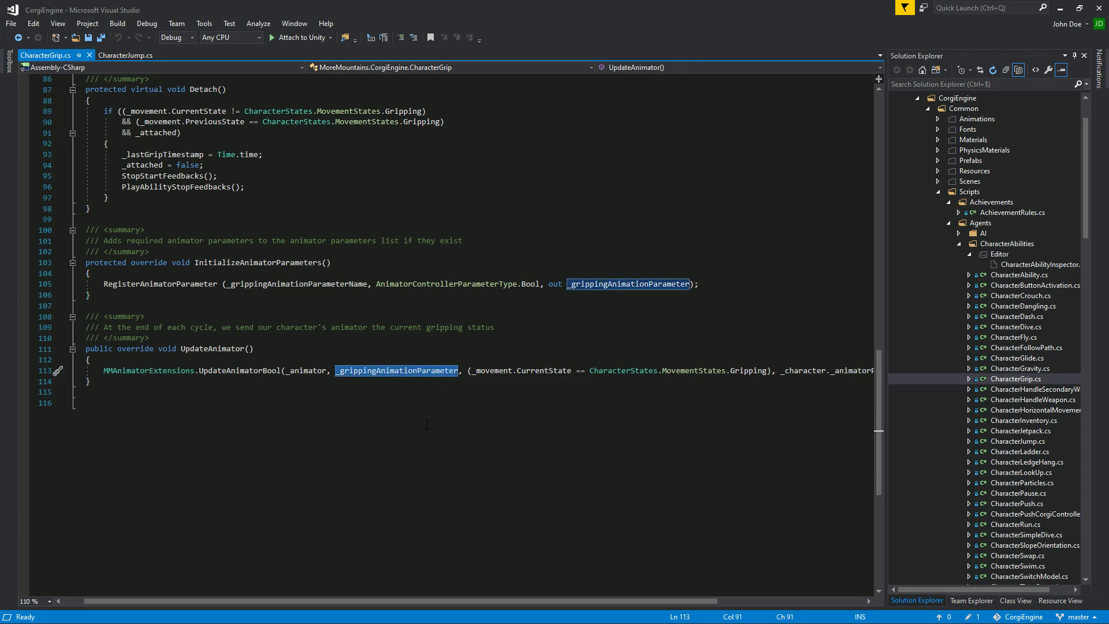
pyautogui.hscroll(-1, 447, 438)
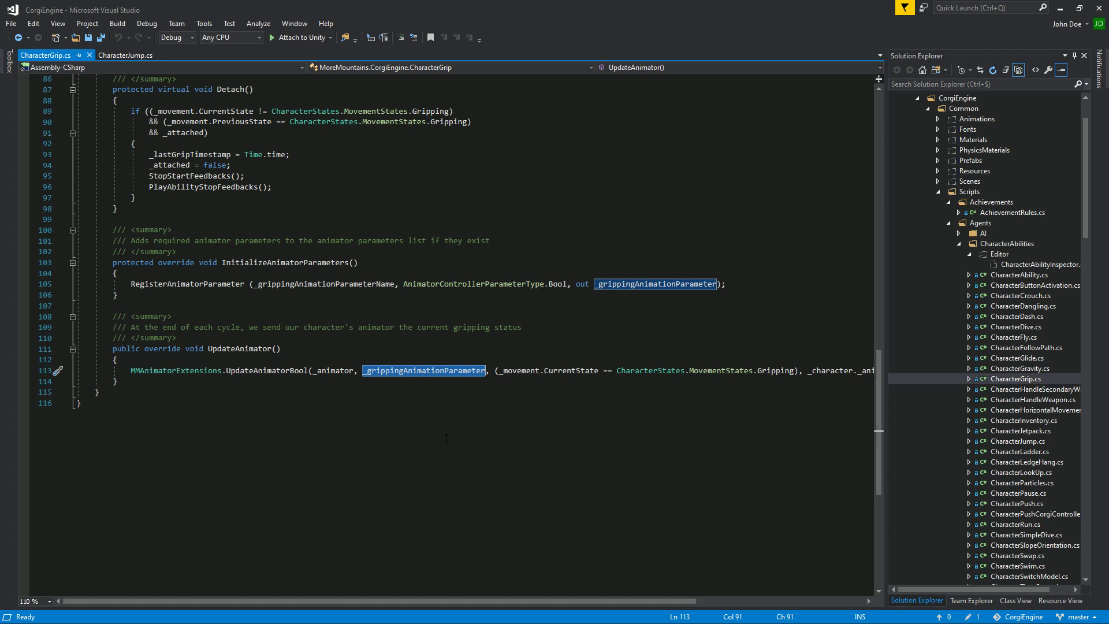
pyautogui.press('F12')
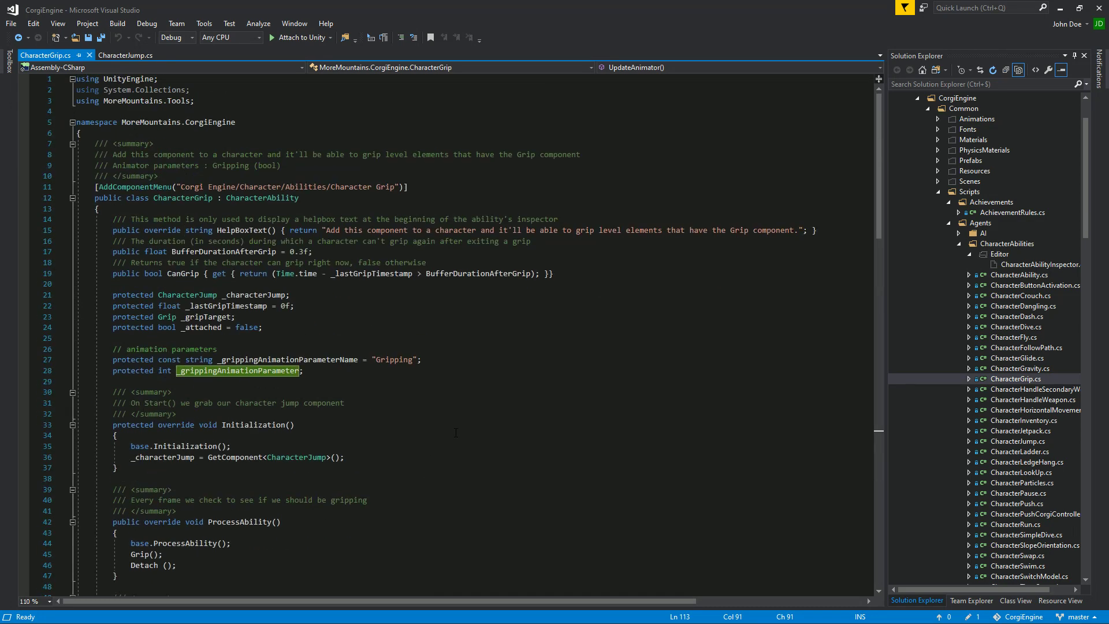
pyautogui.click(456, 432)
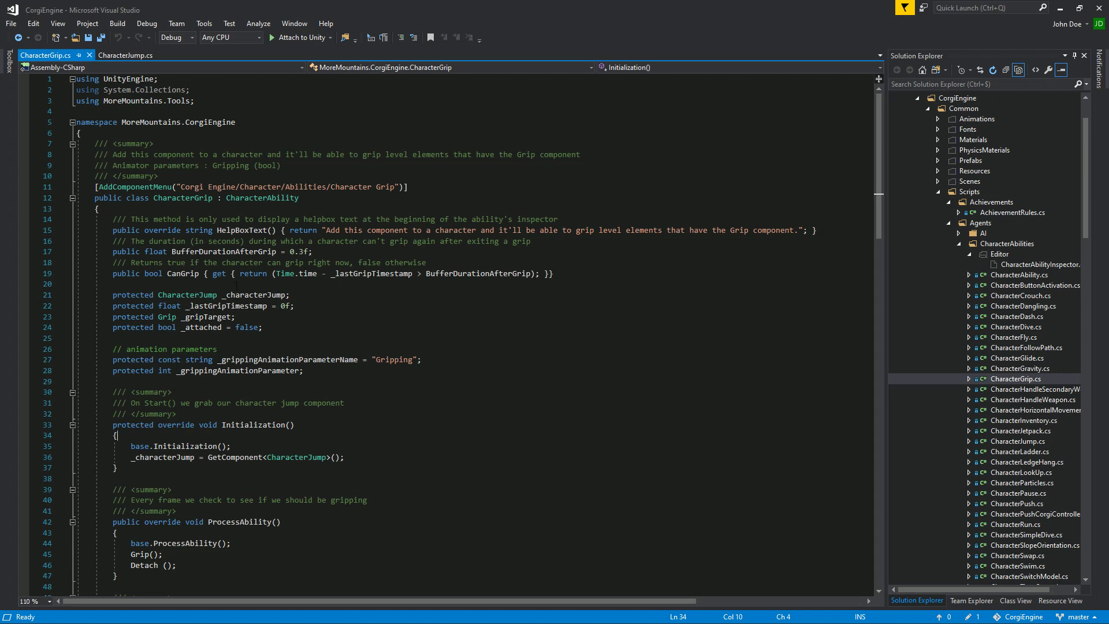
# Switch to Unity and open the Package Manager, moving its window slightly to uncover more of the editor
pyautogui.hotkey('alt', 'Tab')
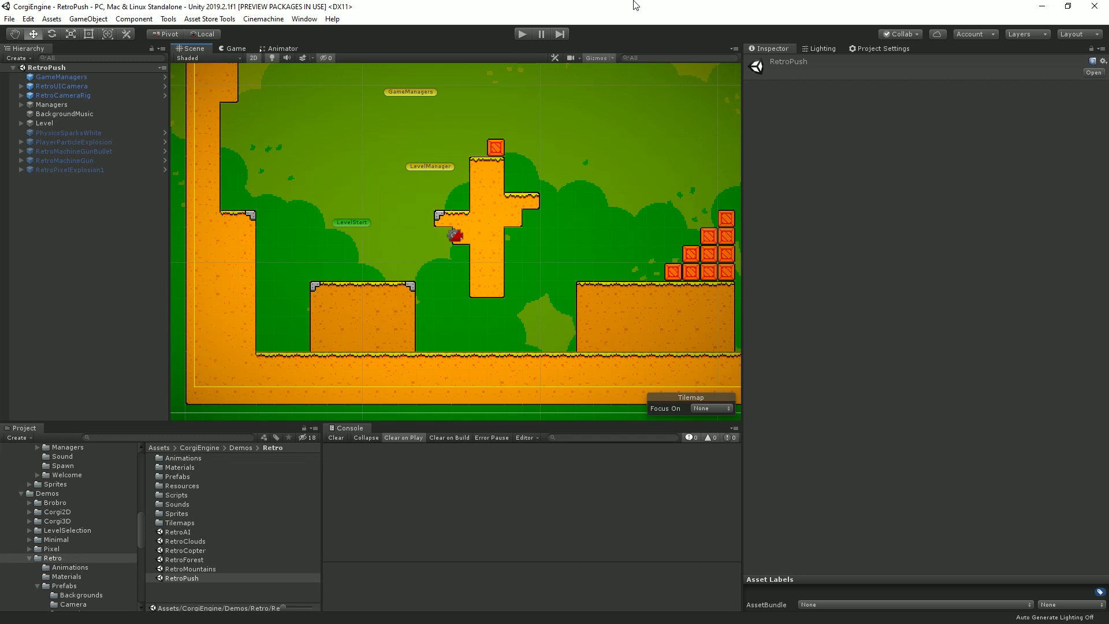
pyautogui.click(309, 21)
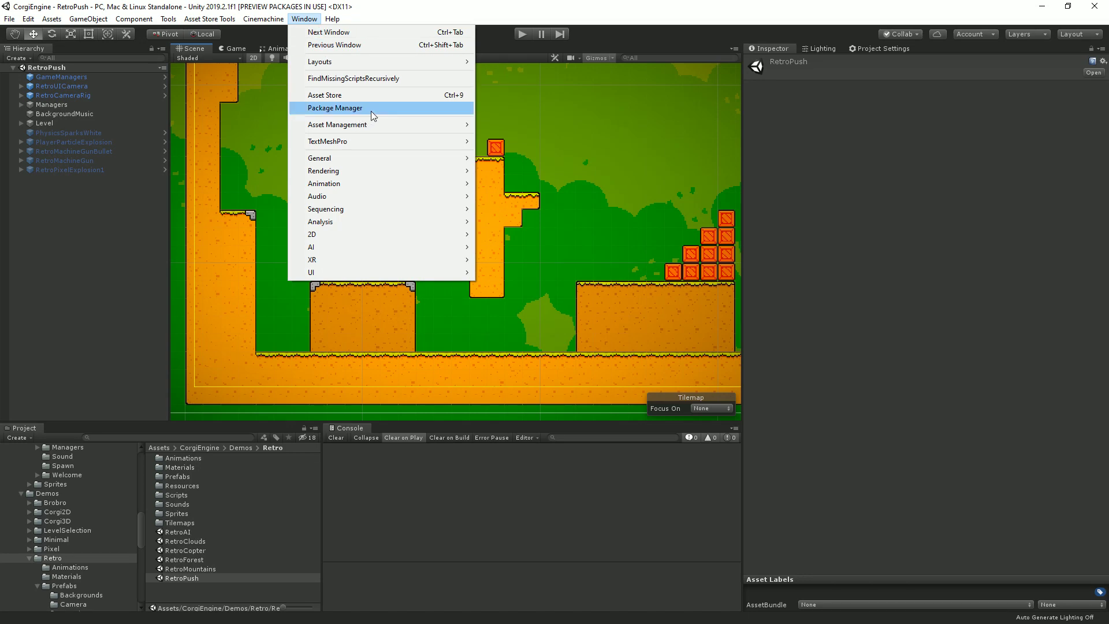
pyautogui.click(370, 109)
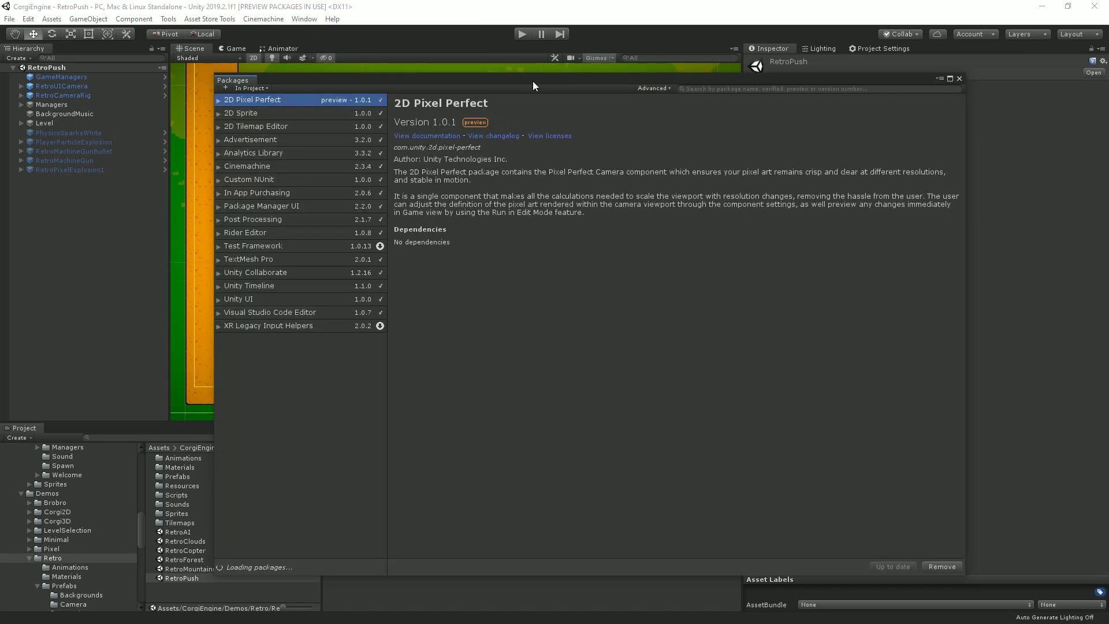
pyautogui.moveTo(533, 81); pyautogui.dragTo(474, 76)
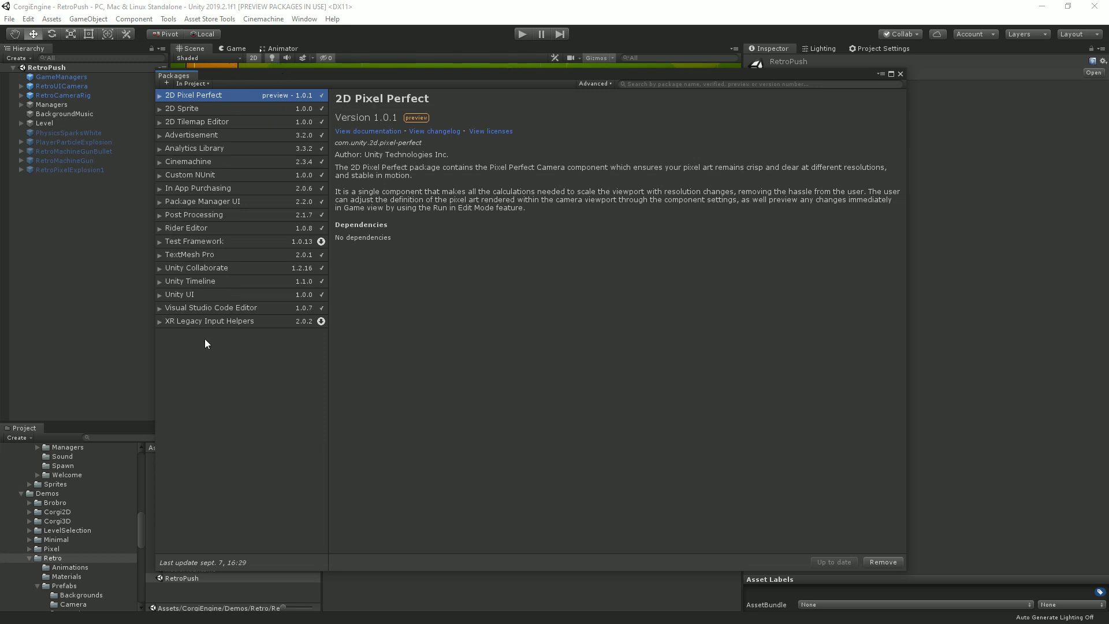
# Review the details of the installed Cinemachine and Post Processing packages and check the advanced package display options
pyautogui.click(197, 163)
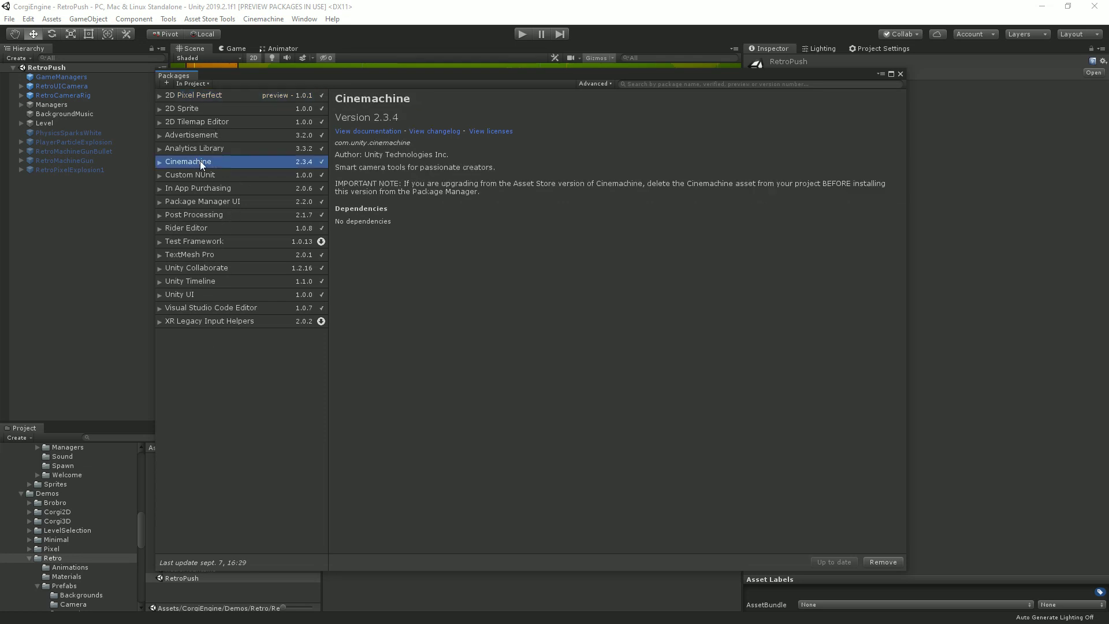
pyautogui.click(225, 214)
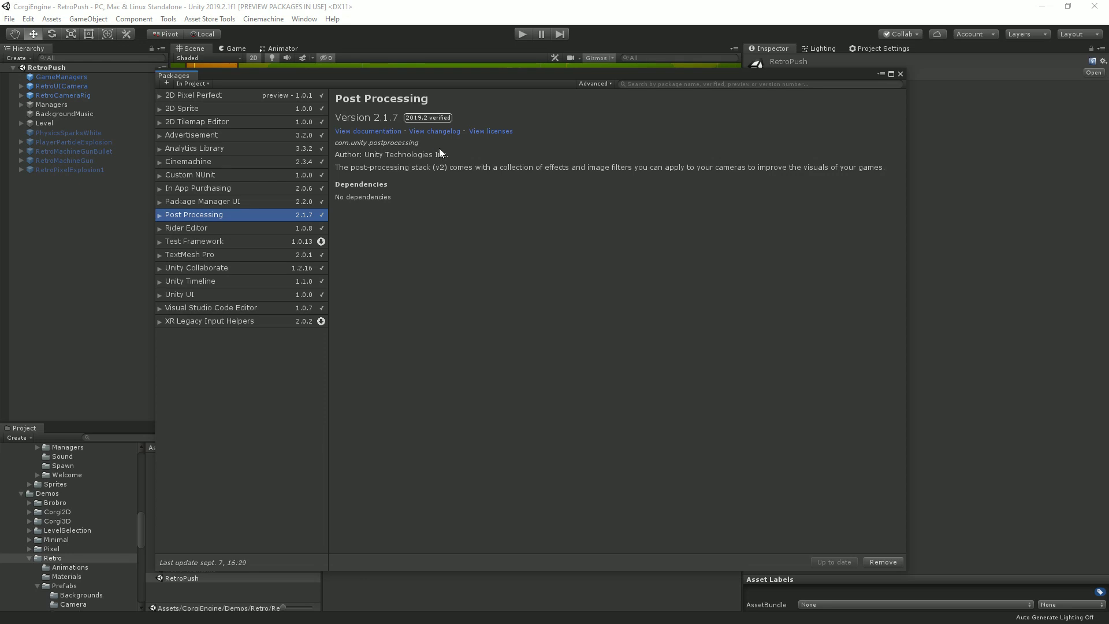
pyautogui.click(582, 87)
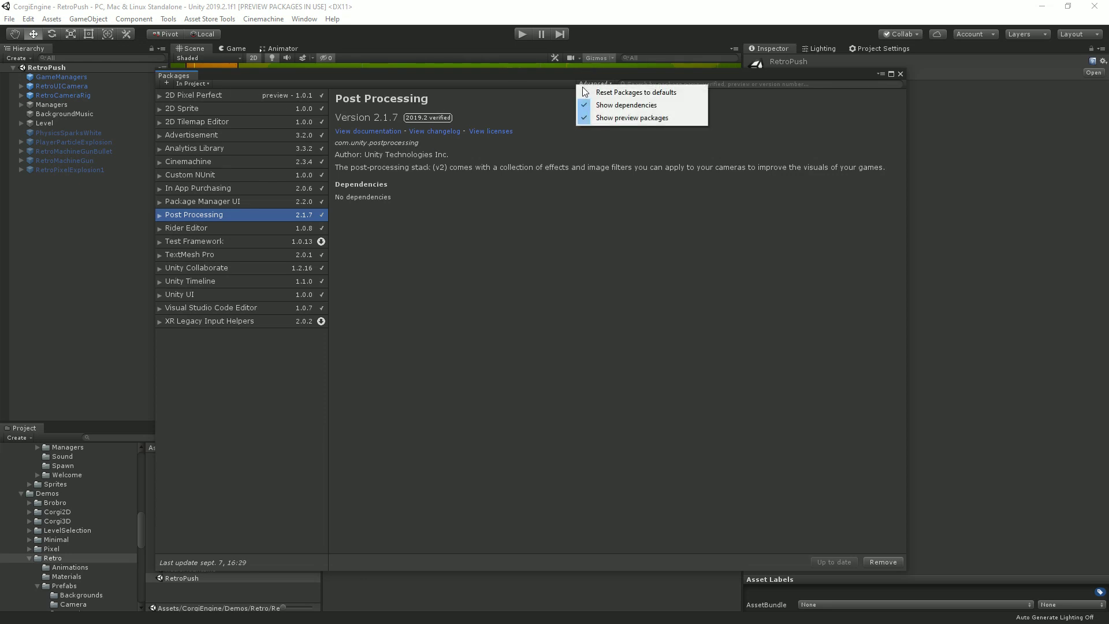
pyautogui.click(403, 227)
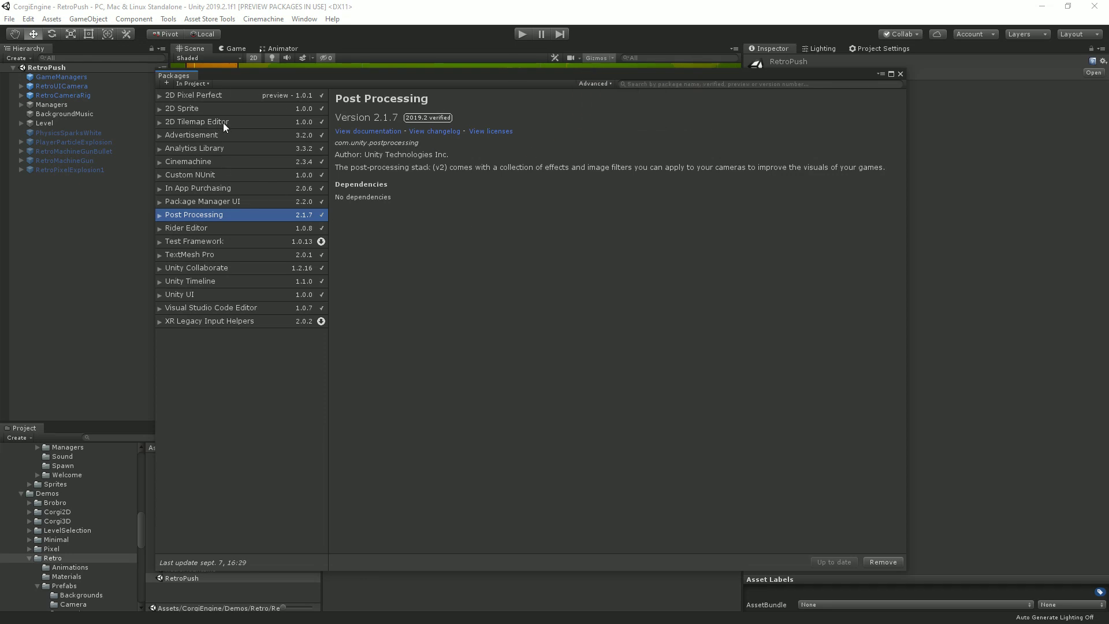
# Show all packages in the Package Manager, browse the full list, and close the window
pyautogui.click(185, 85)
pyautogui.click(209, 93)
pyautogui.scroll(-10, 255, 241)
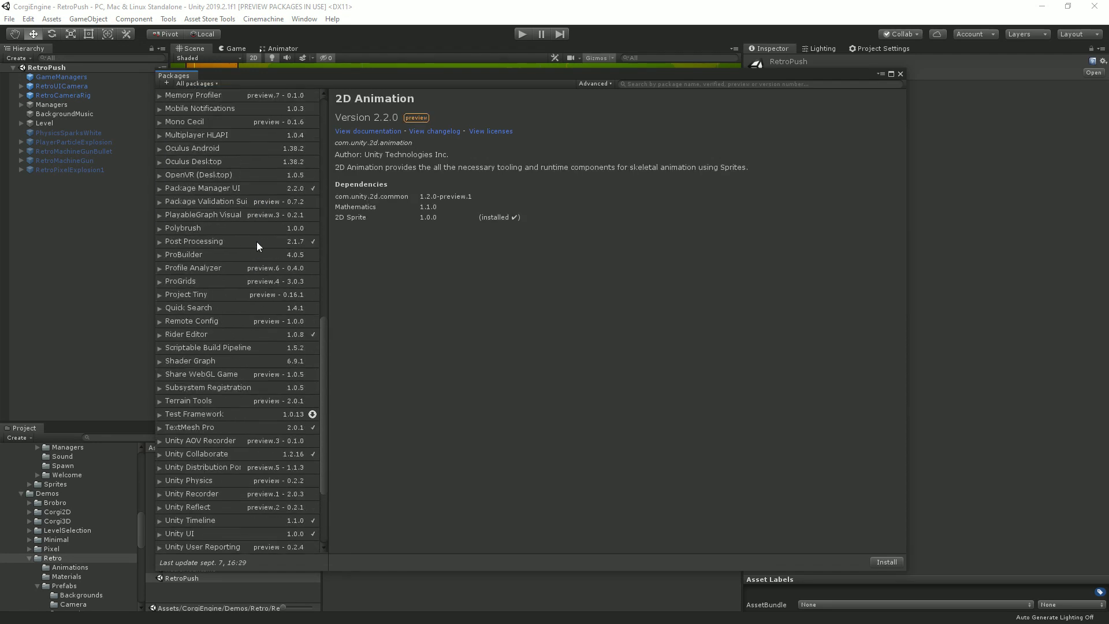
pyautogui.scroll(10, 260, 242)
pyautogui.scroll(-1, 267, 242)
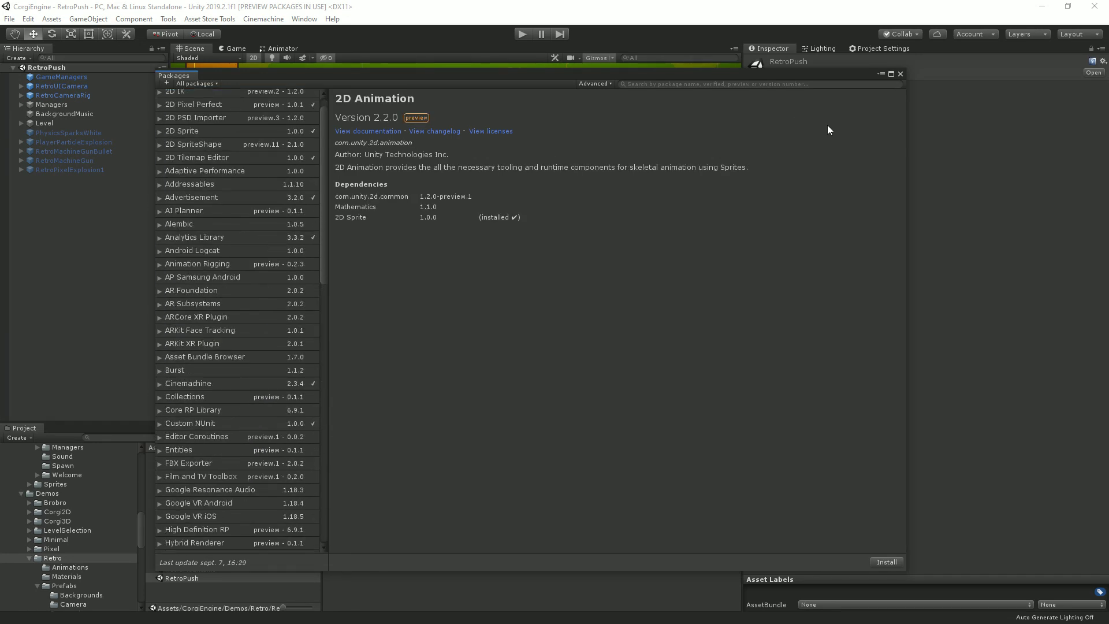
pyautogui.click(901, 73)
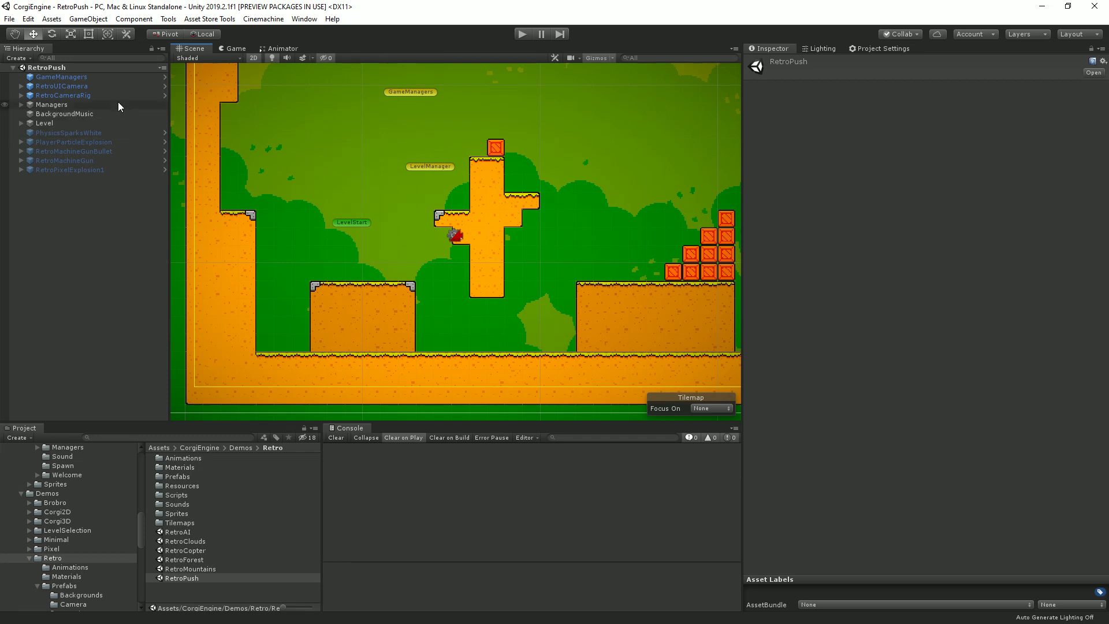
# Inspect the RetroUICamera object and its InventoryCanvas child, then collapse RetroUICamera in the hierarchy
pyautogui.click(79, 89)
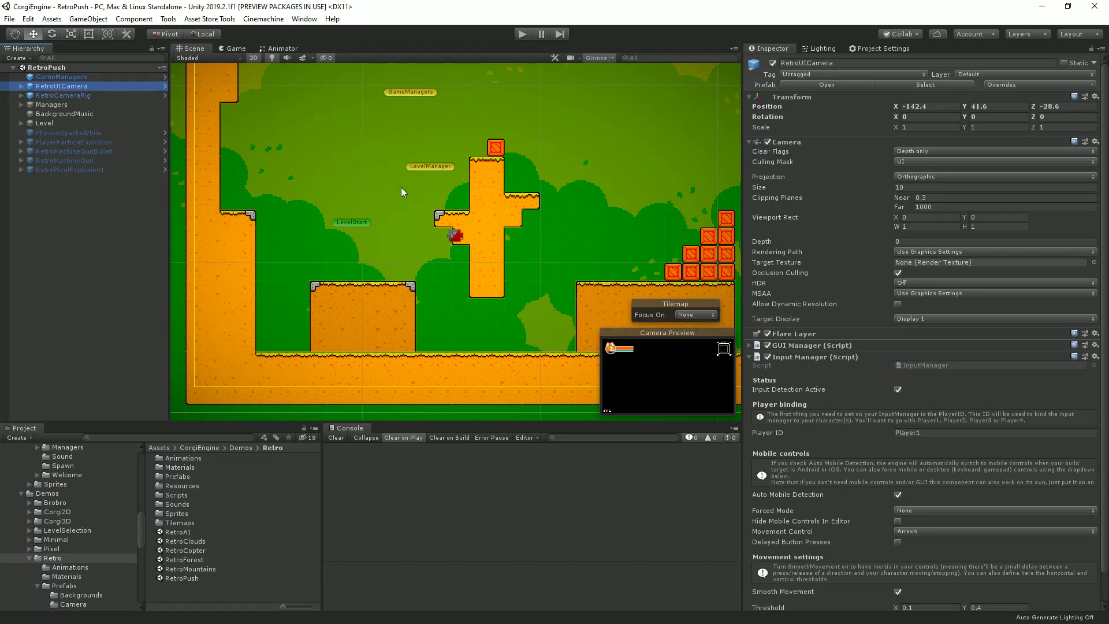
pyautogui.press('Right')
pyautogui.press('Down')
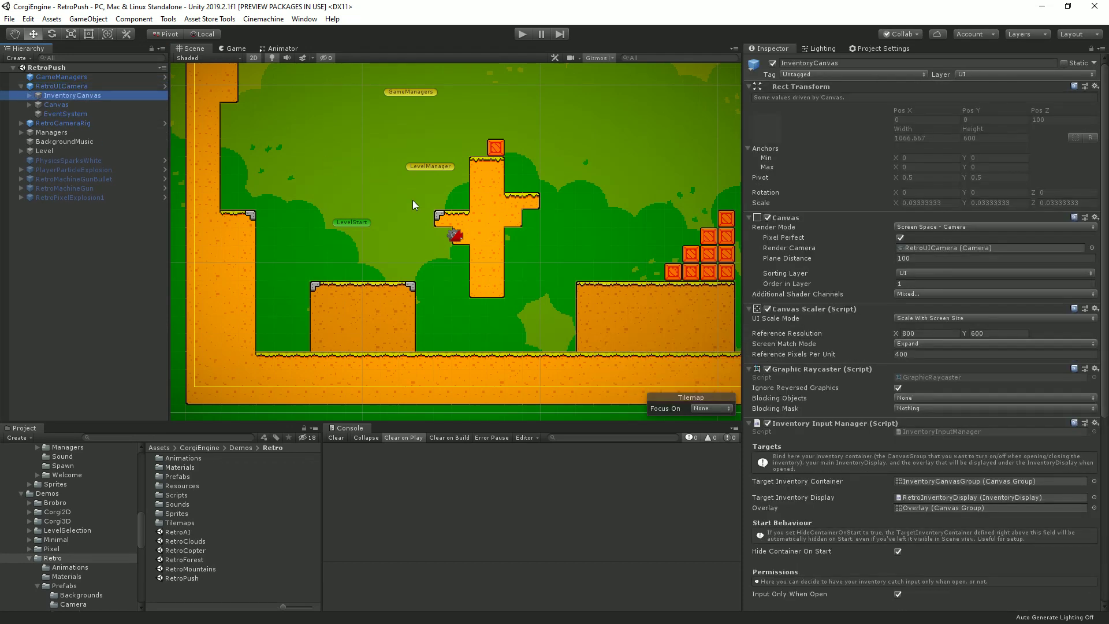
pyautogui.press('Up')
pyautogui.press('Left')
# Expand RetroCameraRig in the hierarchy and select its Regular Camera child to inspect the camera components
pyautogui.press('Down')
pyautogui.press('Right')
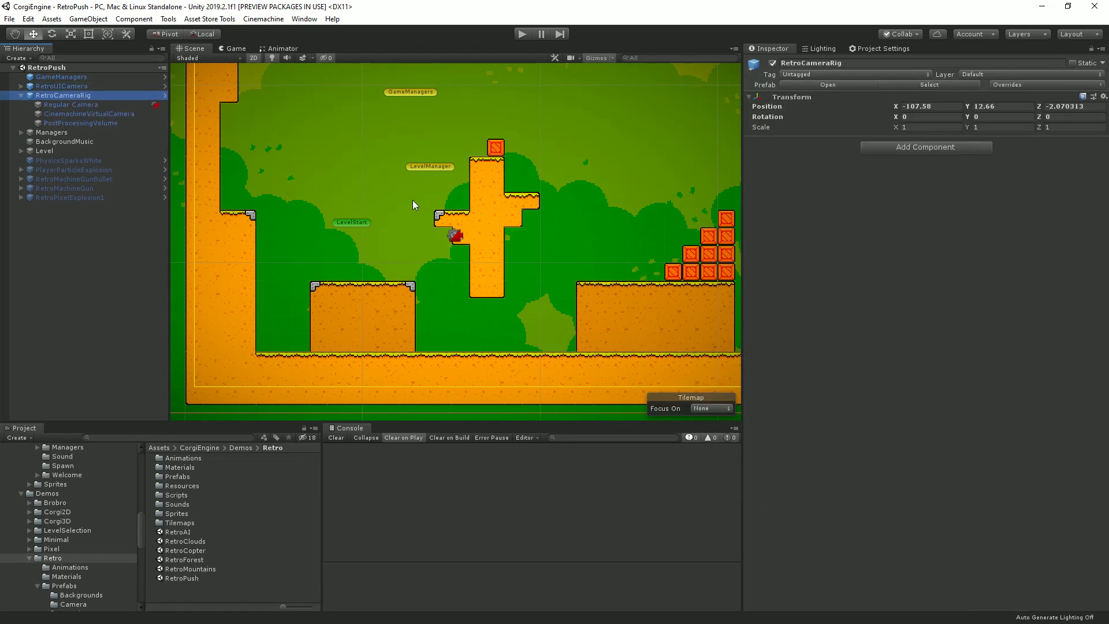
pyautogui.press('Down')
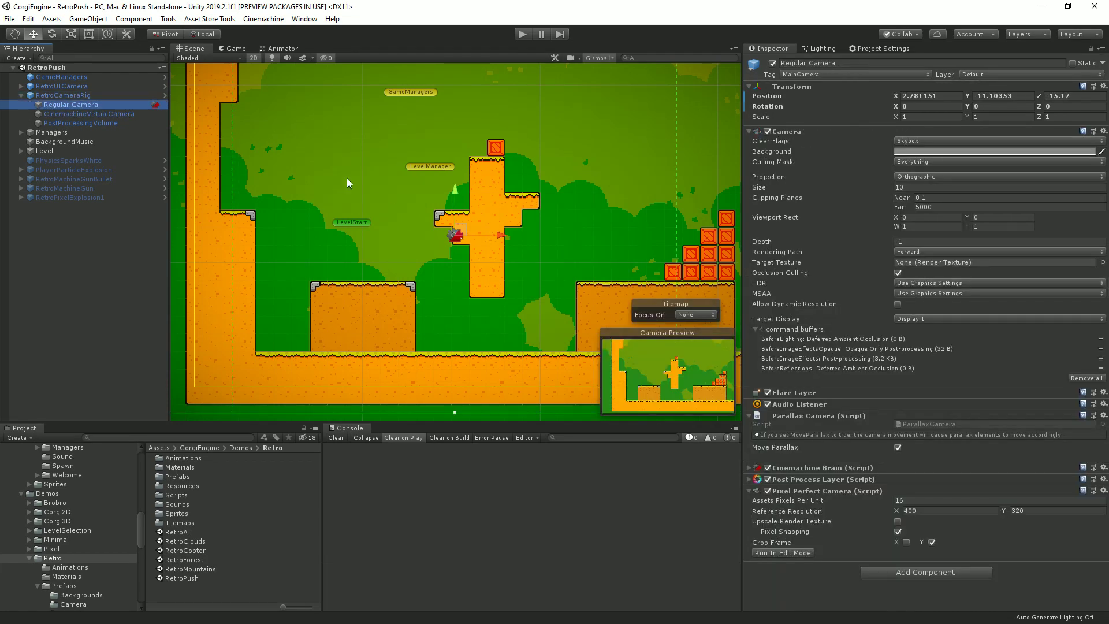
# Frame Regular Camera in the scene and inspect its Post Process Layer settings before collapsing that component again
pyautogui.doubleClick(65, 106)
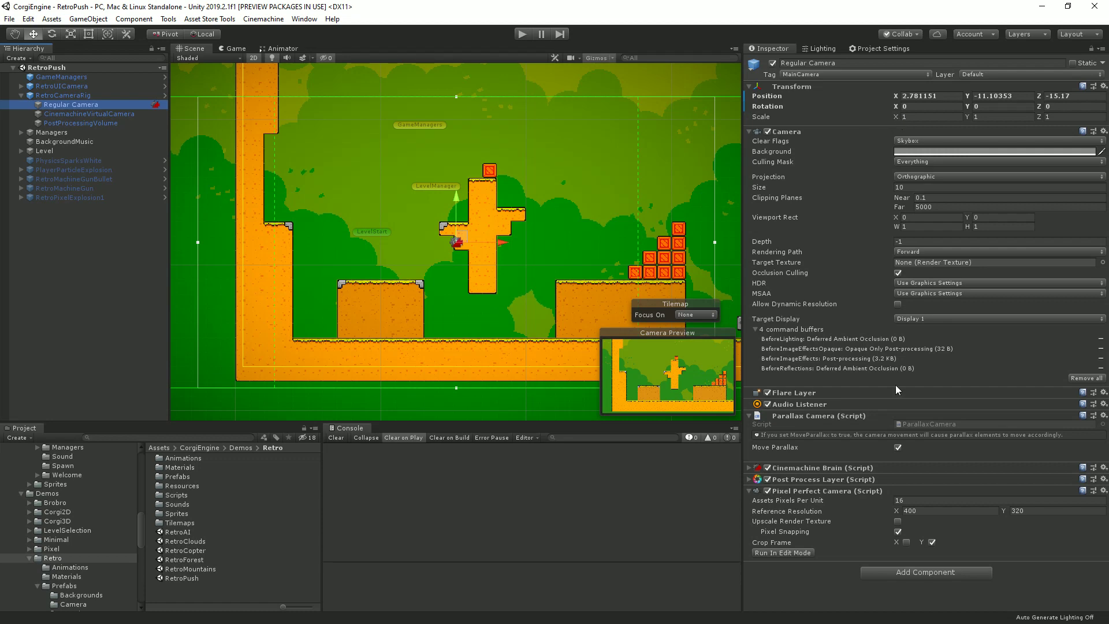
pyautogui.click(817, 482)
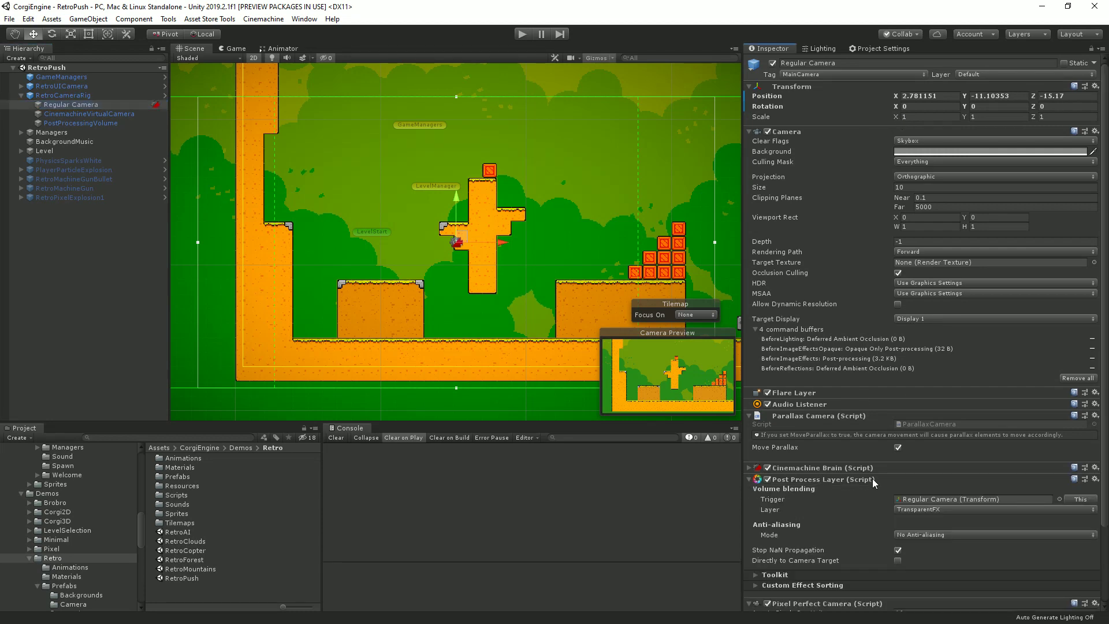
pyautogui.scroll(-3, 873, 479)
pyautogui.click(831, 392)
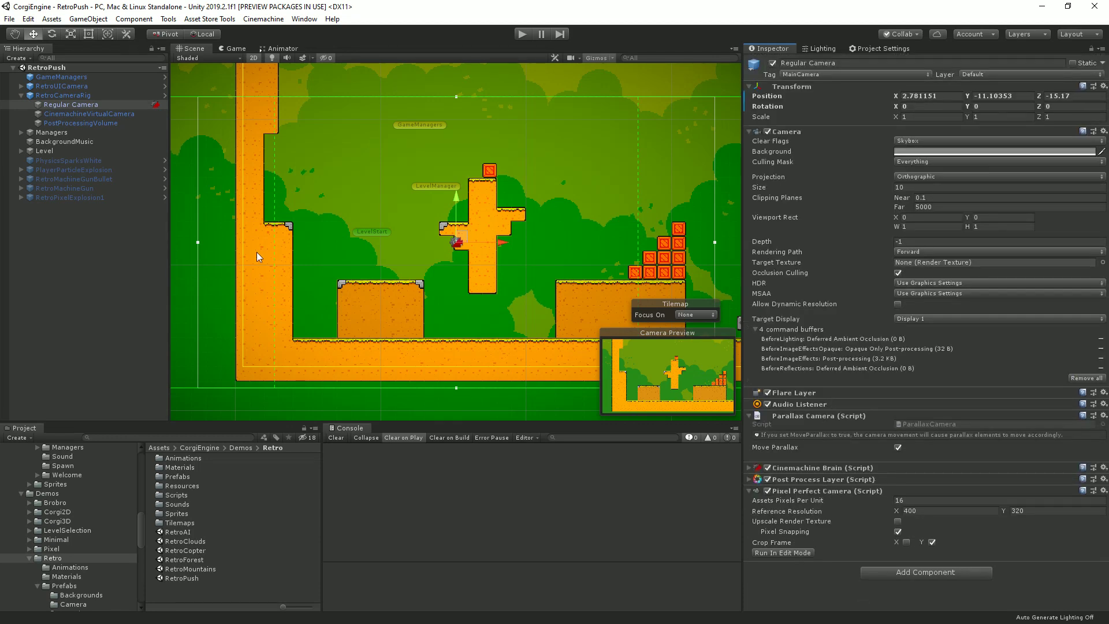
# Select CinemachineVirtualCamera and review its lens, Framing Transposer body and Cinemachine Camera Controller settings
pyautogui.click(85, 114)
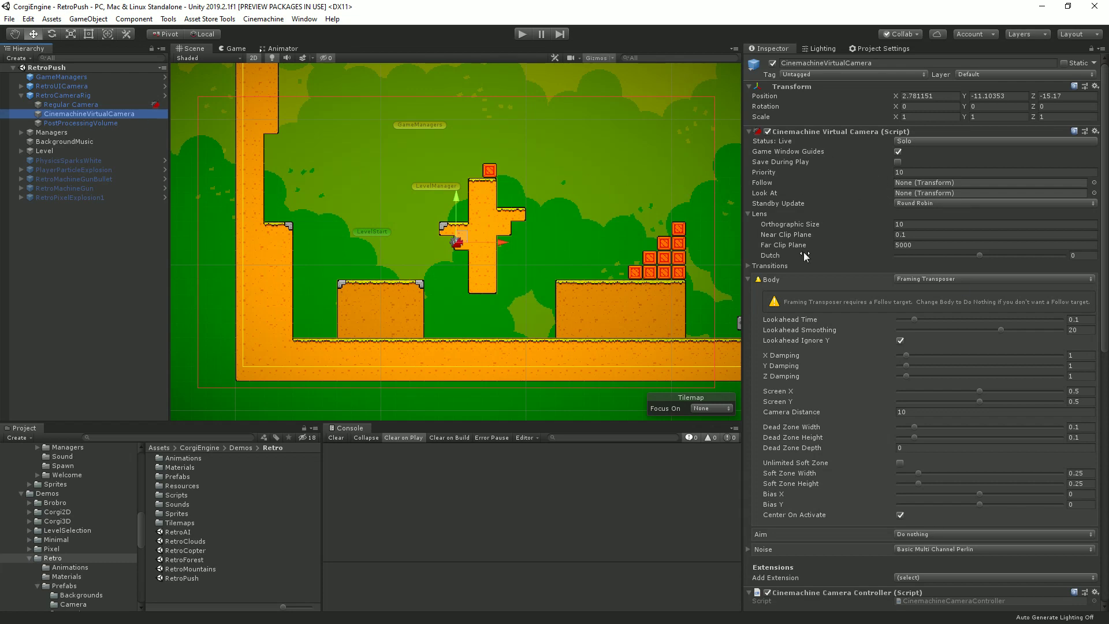
pyautogui.scroll(-10, 882, 327)
pyautogui.scroll(8, 885, 337)
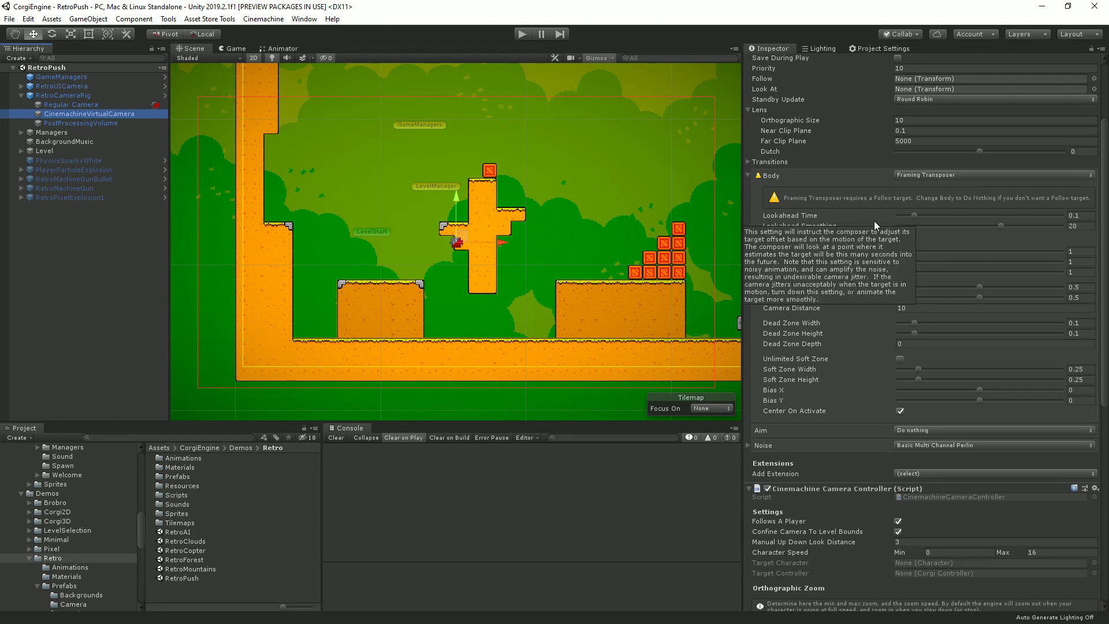
pyautogui.moveTo(875, 220)
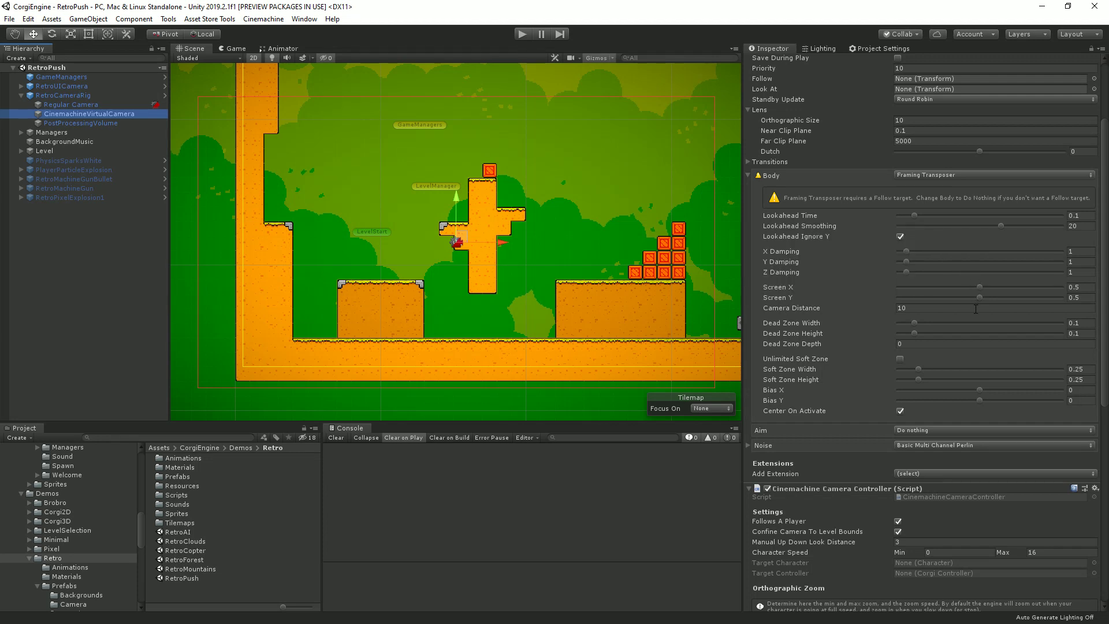
pyautogui.scroll(3, 1001, 269)
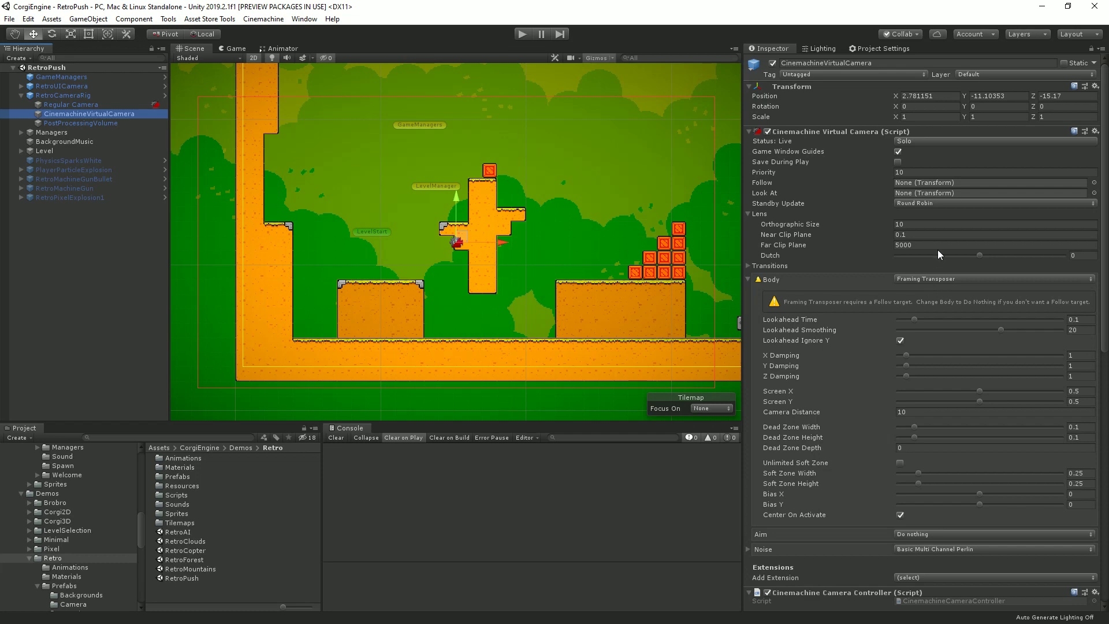
pyautogui.scroll(-9, 903, 356)
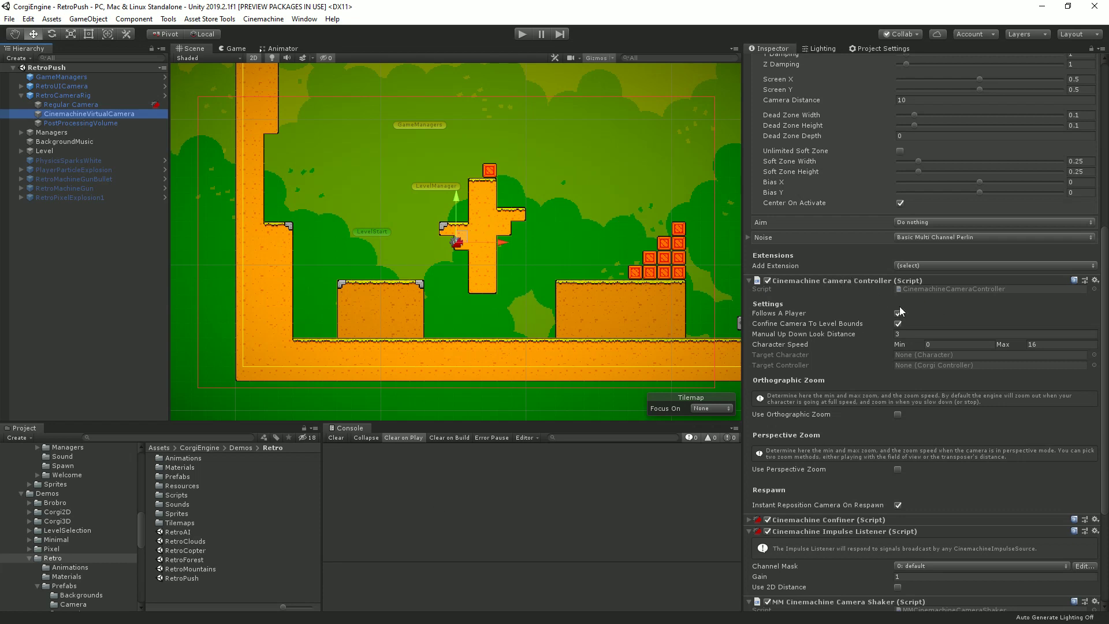
# Locate the CinemachineCameraController script in the project, and view the CameraController script in the Regular camera scripts folder
pyautogui.click(942, 288)
pyautogui.scroll(4, 111, 485)
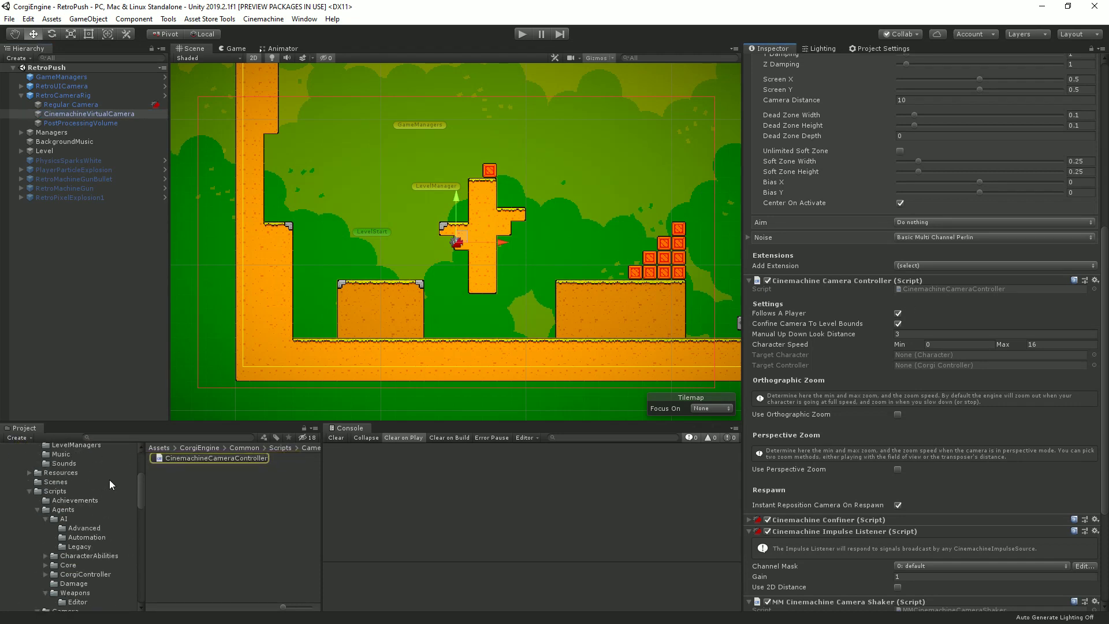
pyautogui.scroll(-3, 79, 511)
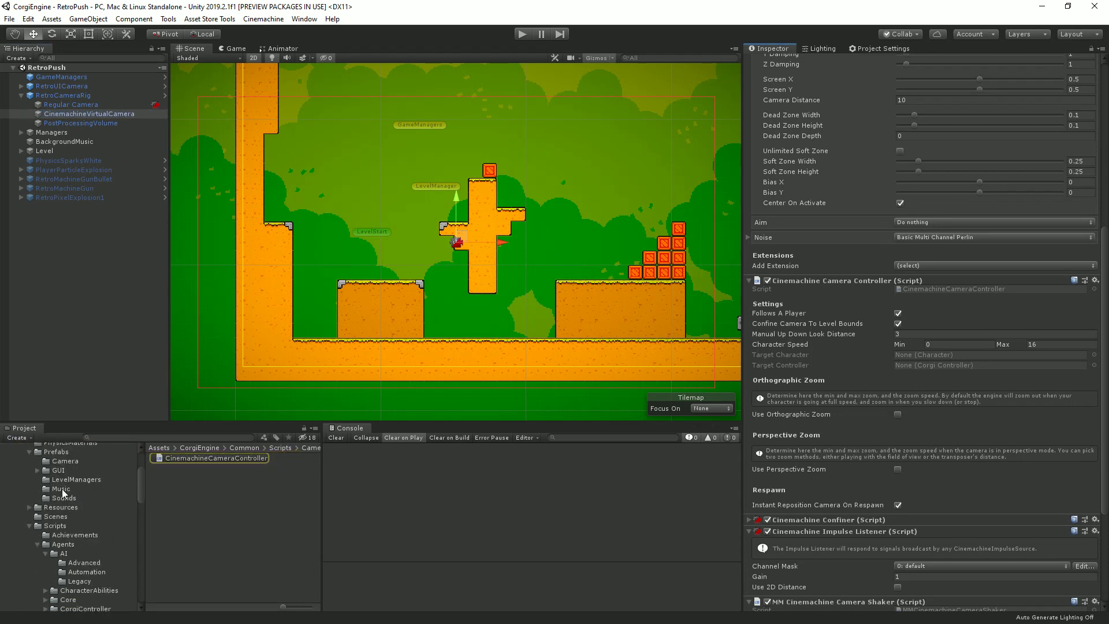
pyautogui.click(73, 526)
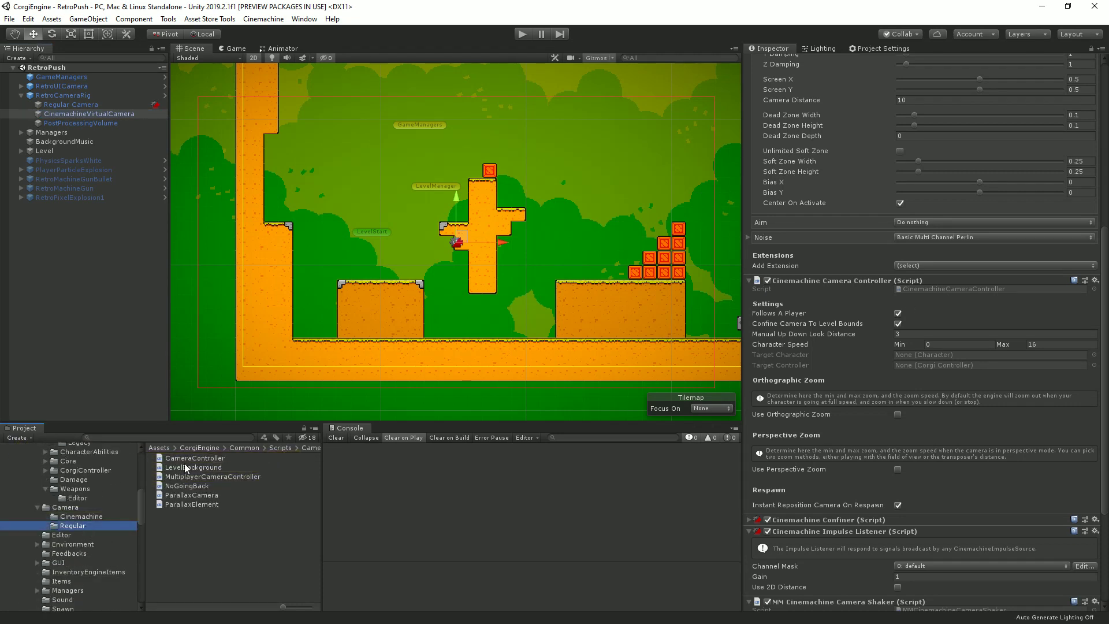
pyautogui.click(204, 459)
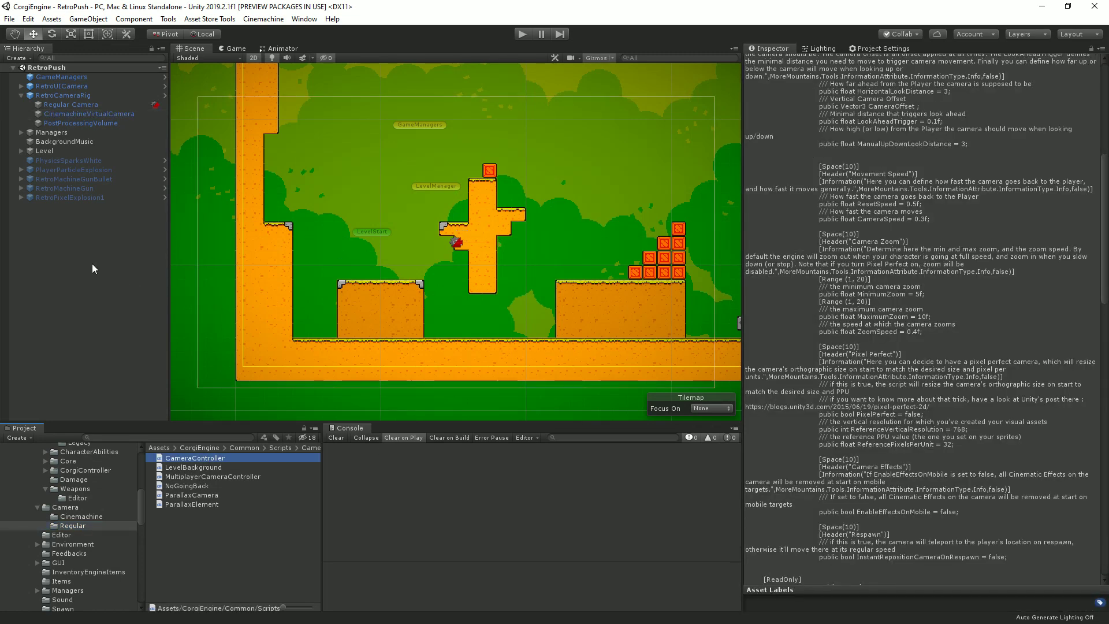
# Reselect CinemachineVirtualCamera and review its Follows A Player option and Framing Transposer settings
pyautogui.click(112, 115)
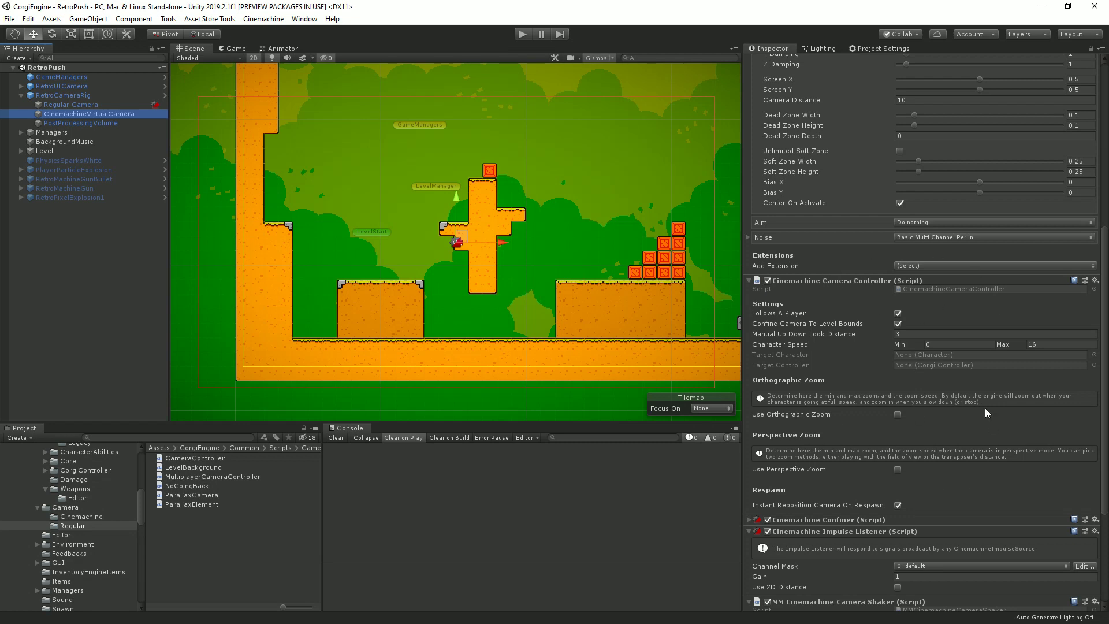
pyautogui.click(898, 313)
pyautogui.scroll(5, 906, 435)
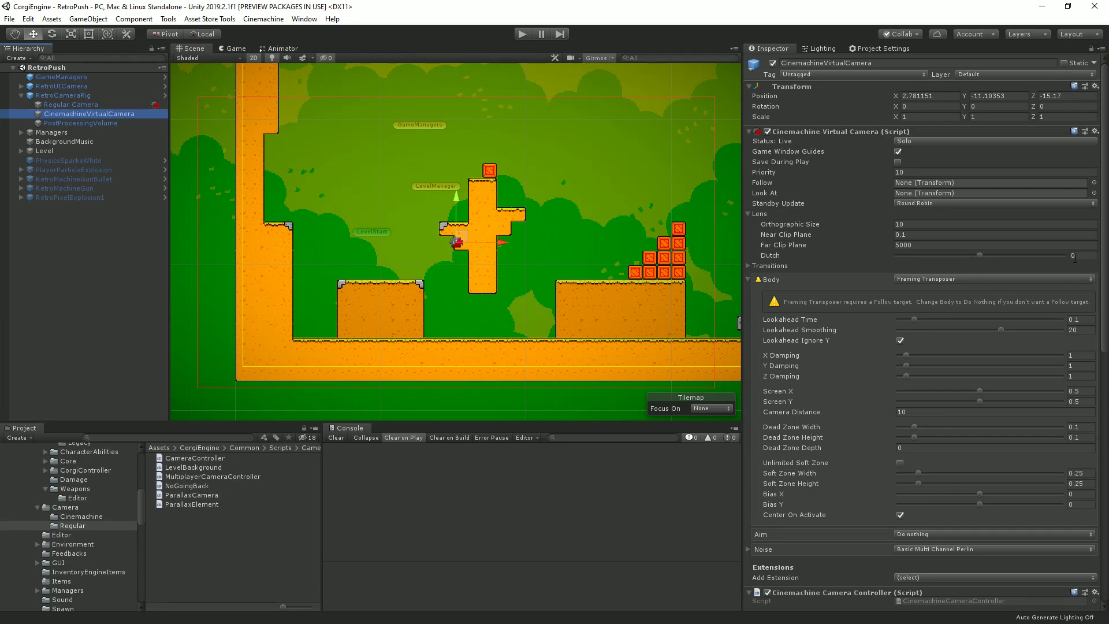
# Run the RetroPush scene and set the virtual camera's X Damping to 6.02 and Screen X to 0.274
pyautogui.click(522, 35)
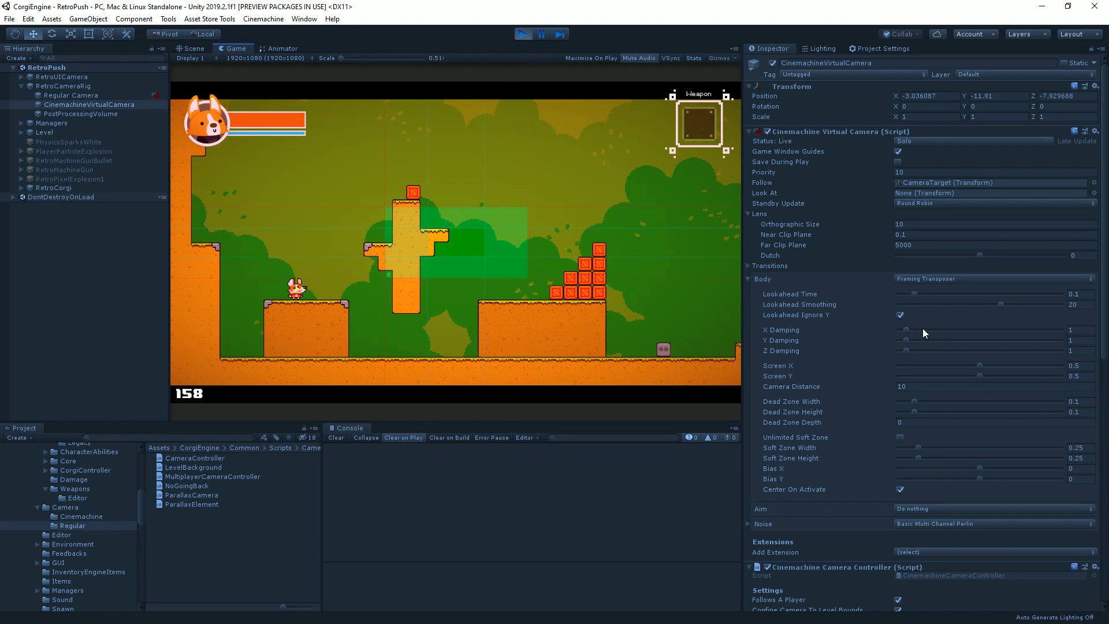
pyautogui.moveTo(914, 329); pyautogui.dragTo(948, 332)
pyautogui.moveTo(980, 366); pyautogui.dragTo(944, 364)
# Run and jump the character back and forth through the level to test how the camera follows with the changed framing
pyautogui.click(389, 219)
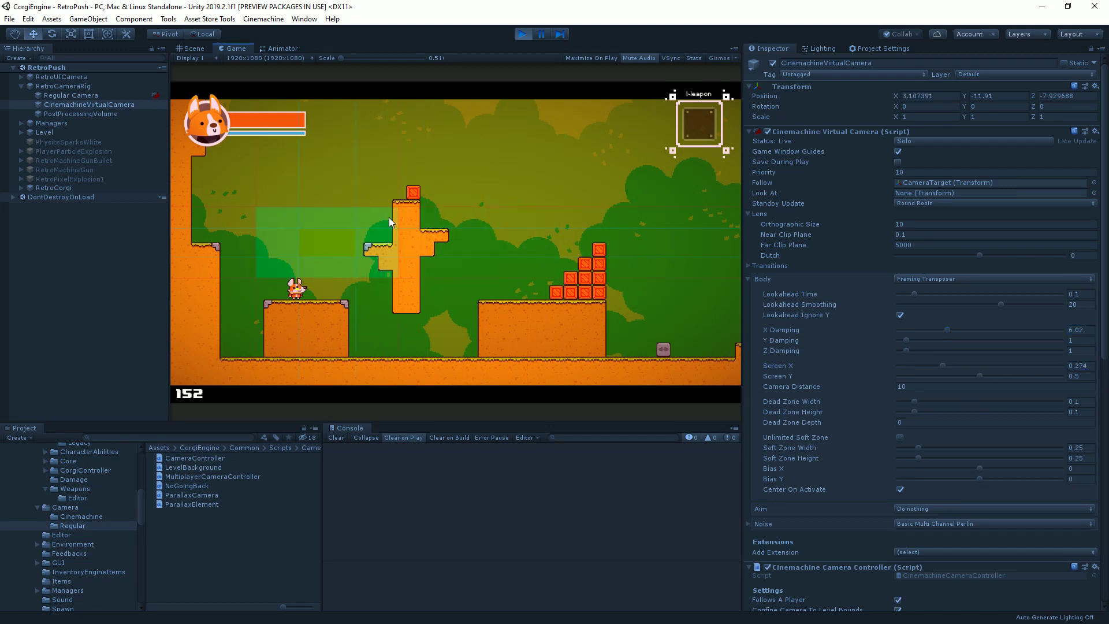
pyautogui.press('Right')
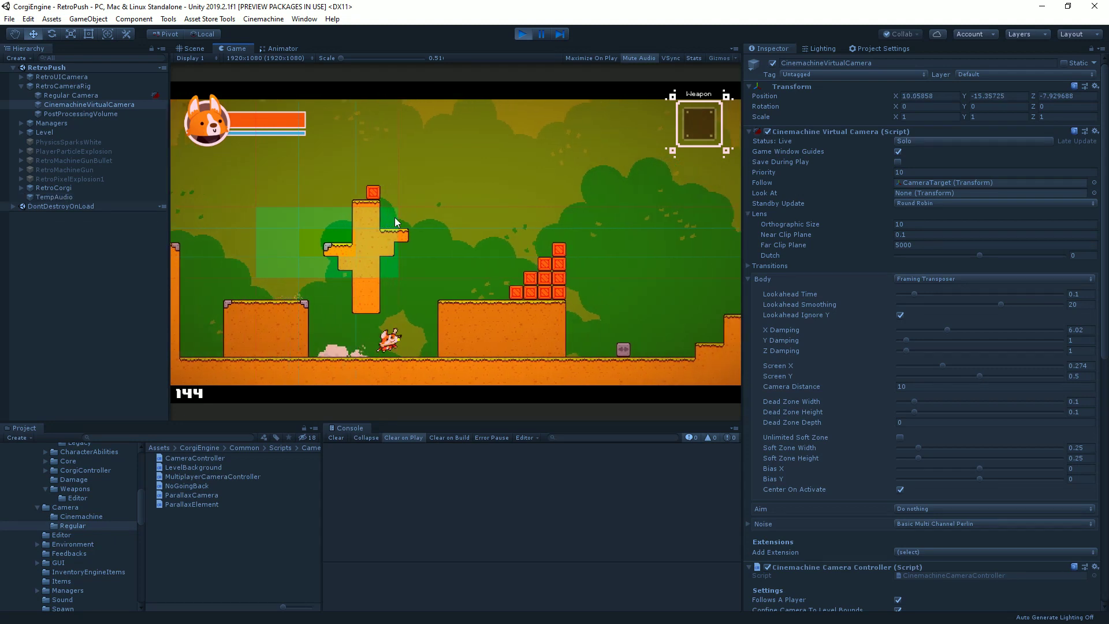
pyautogui.press('space')
pyautogui.press('space')
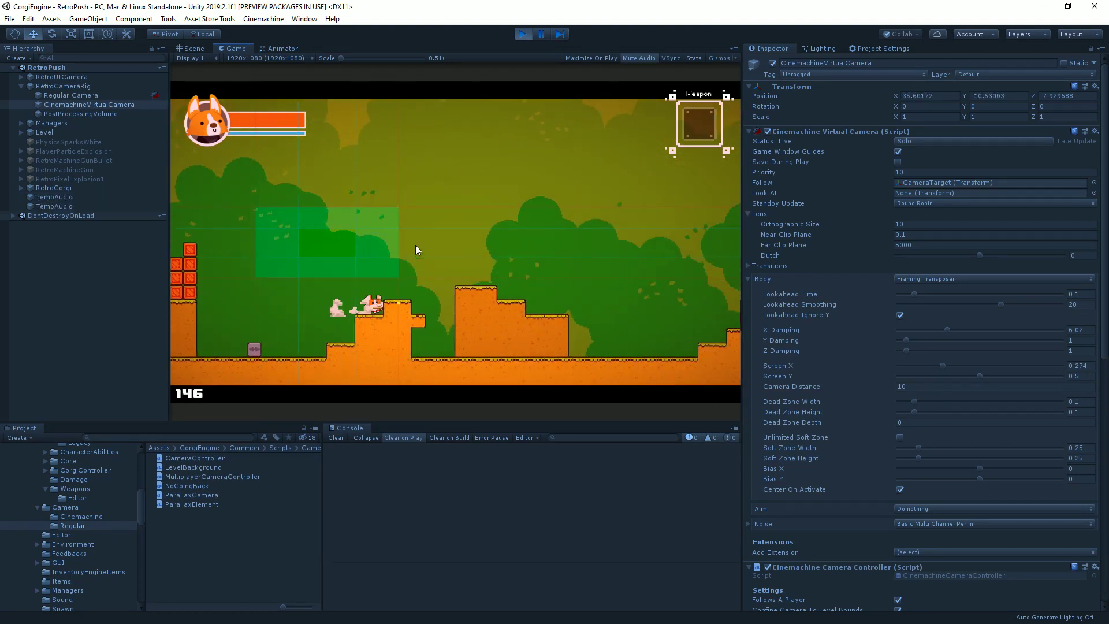
pyautogui.press('space')
pyautogui.press('space')
pyautogui.press('space')
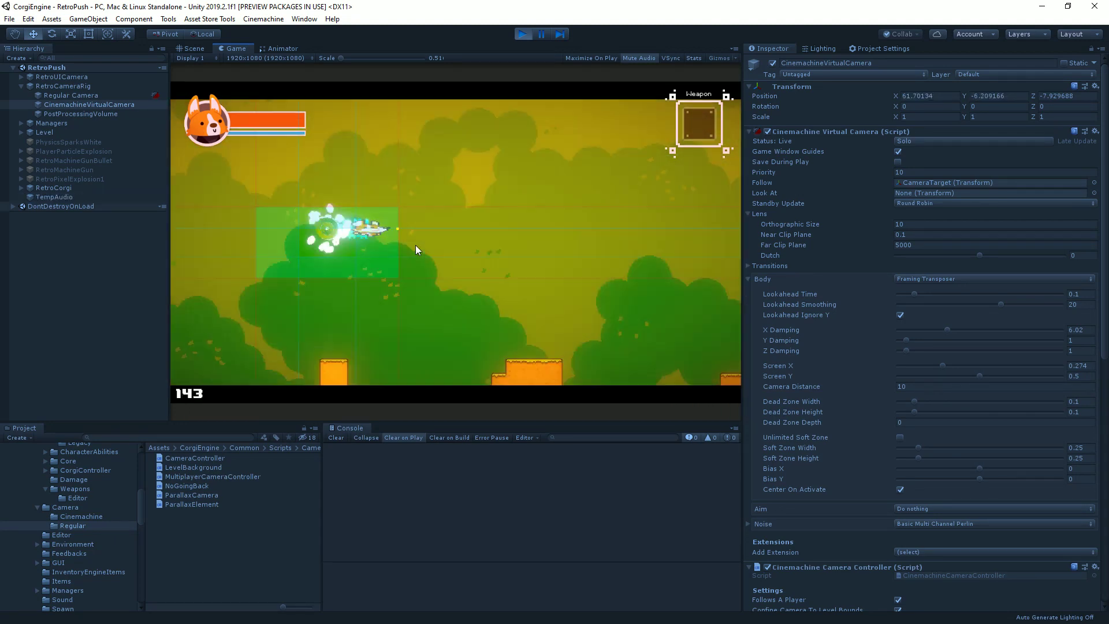
pyautogui.press('Left')
pyautogui.press('space')
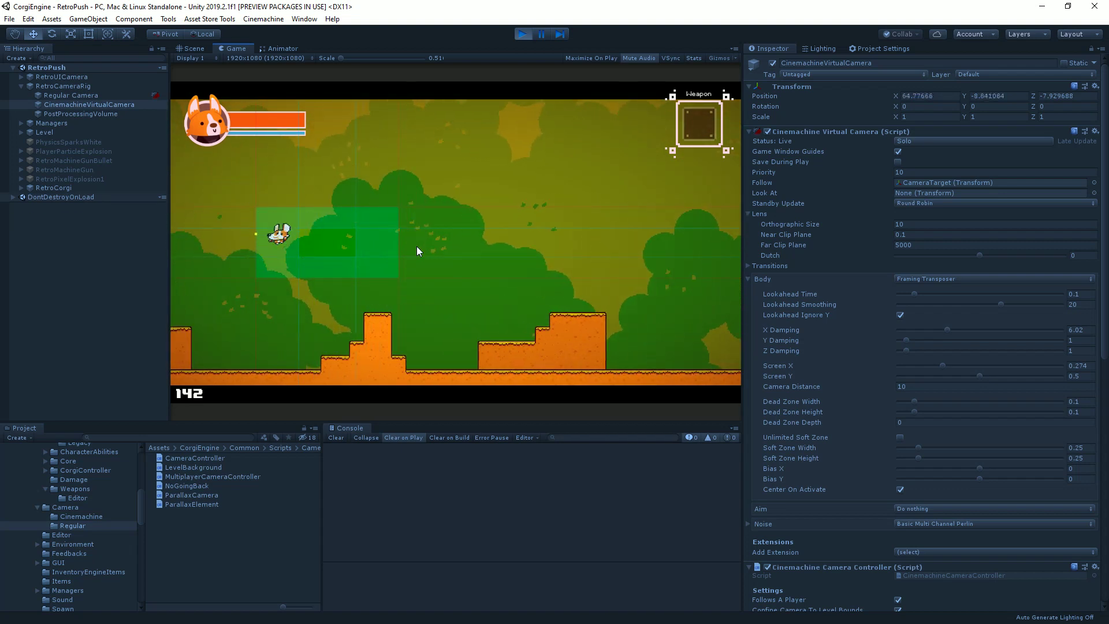
pyautogui.press('Right')
pyautogui.press('space')
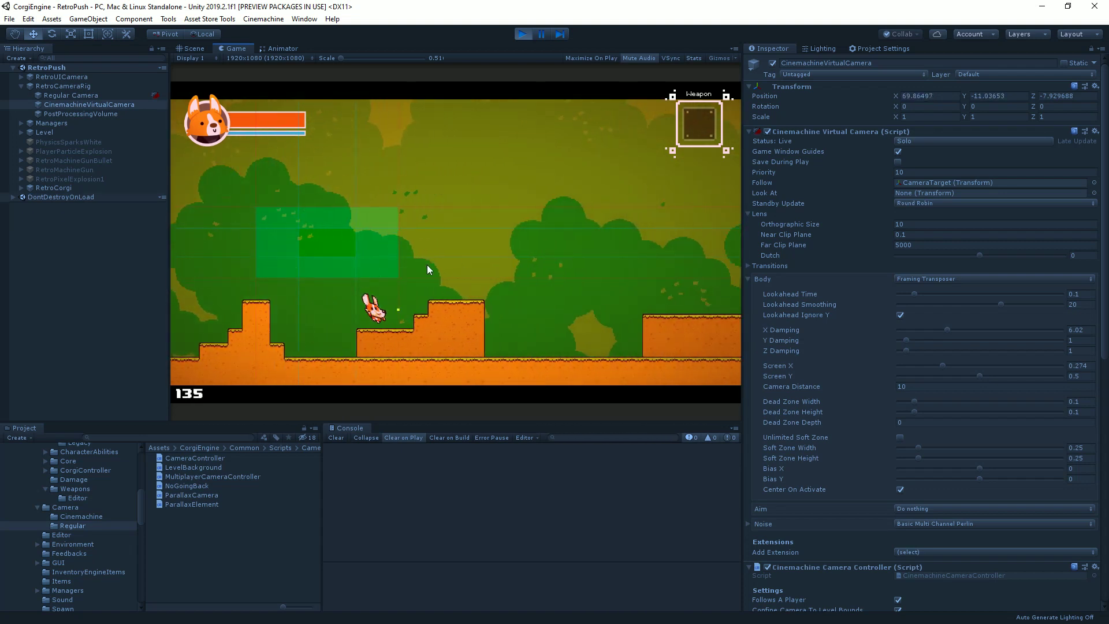
pyautogui.press('space')
pyautogui.press('Left')
pyautogui.press('space')
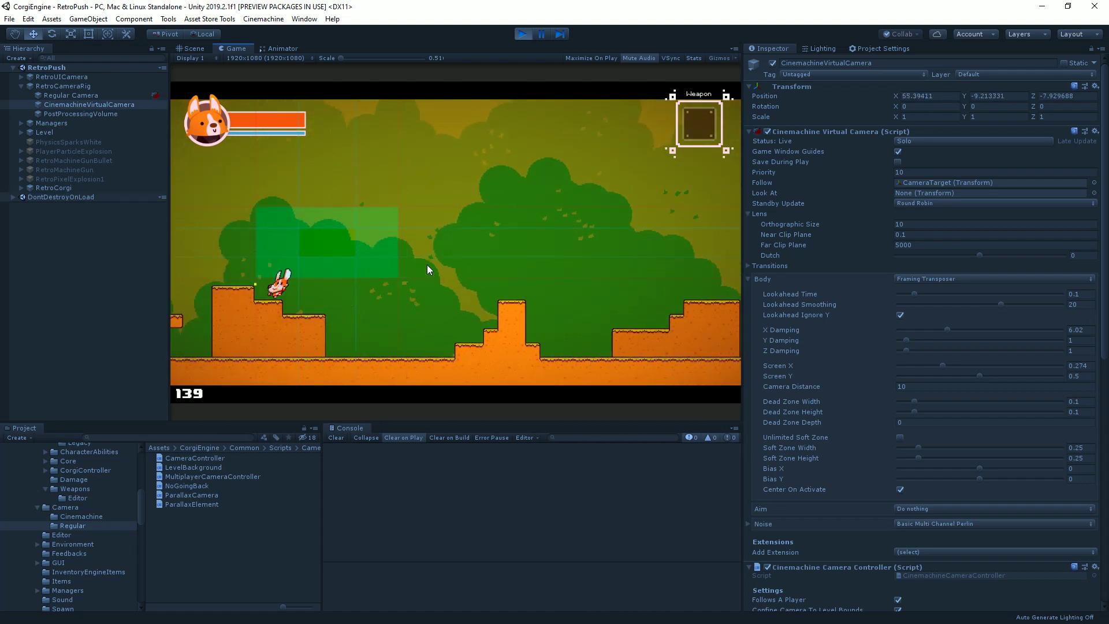
pyautogui.press('space')
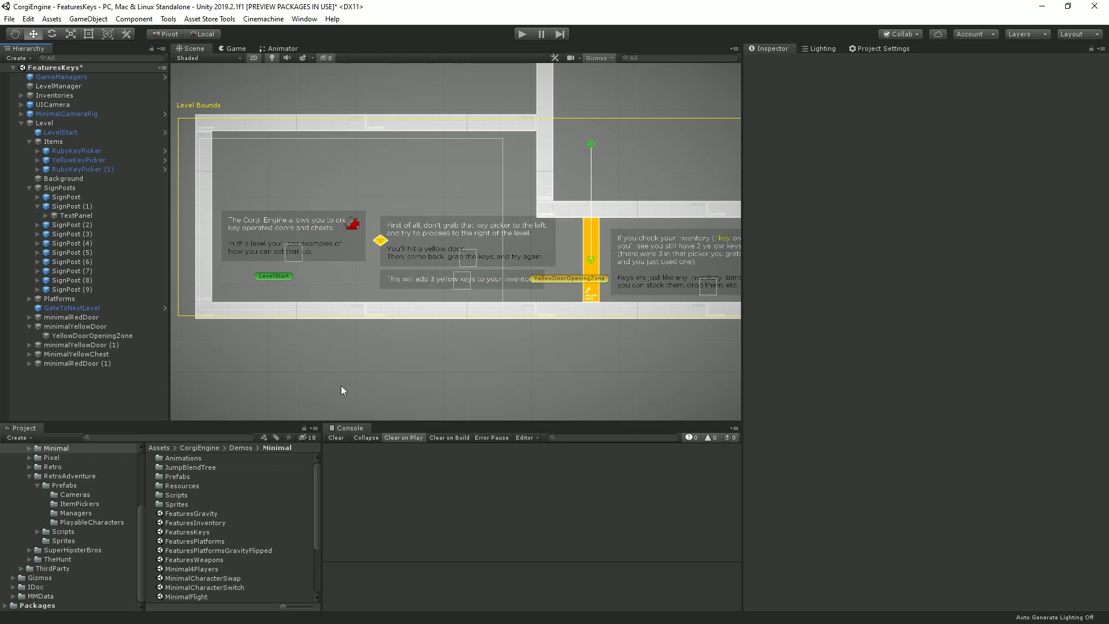
# Duplicate YellowKeyPicker to the root of the FeaturesKeys hierarchy and place the copy at X -68.28, Y -6.82, before the yellow door
pyautogui.moveTo(497, 281); pyautogui.dragTo(538, 300, button='middle')
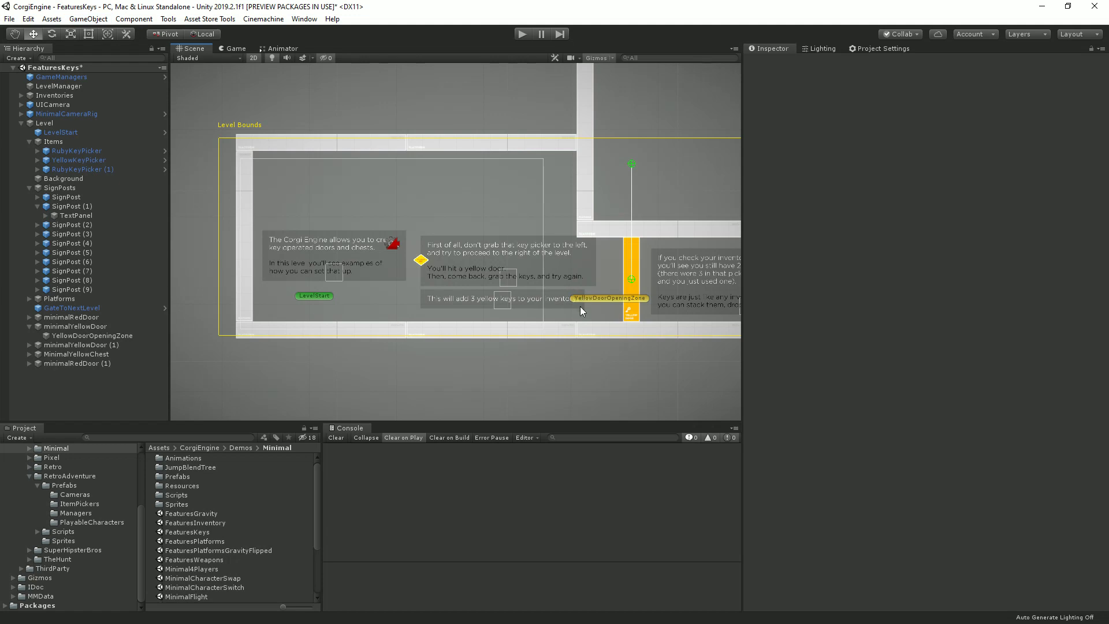
pyautogui.moveTo(591, 332); pyautogui.dragTo(528, 325, button='middle')
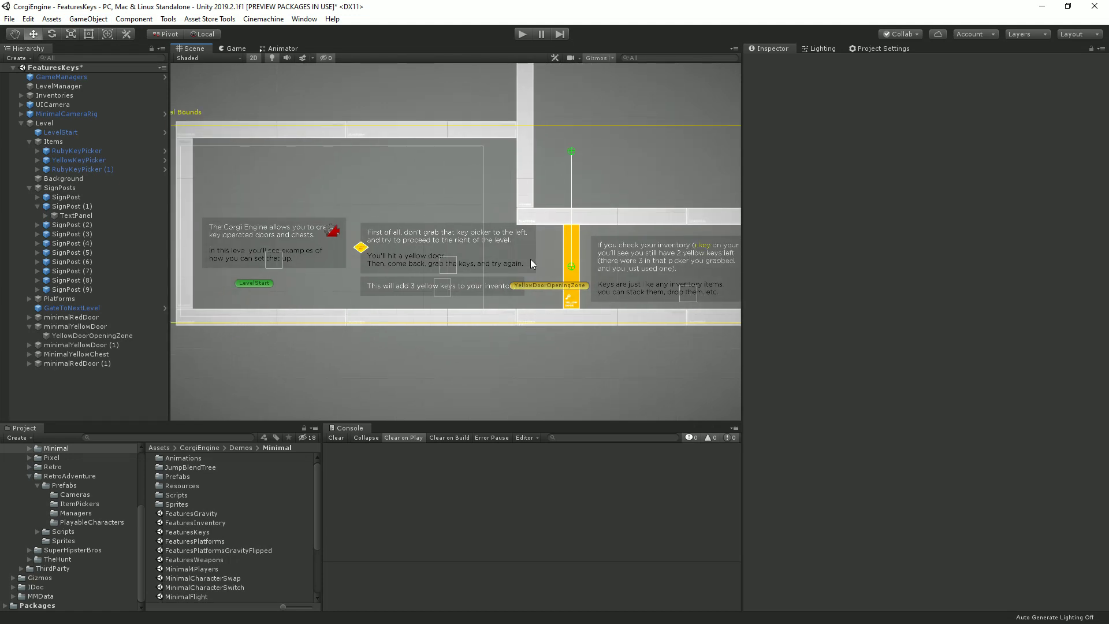
pyautogui.scroll(2, 479, 277)
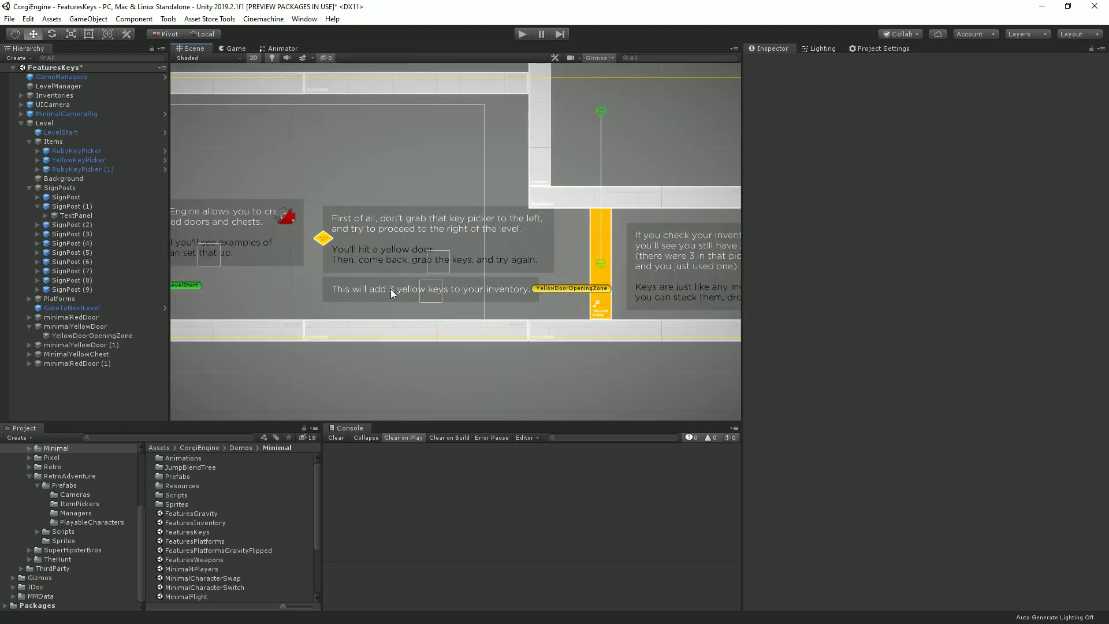
pyautogui.click(317, 244)
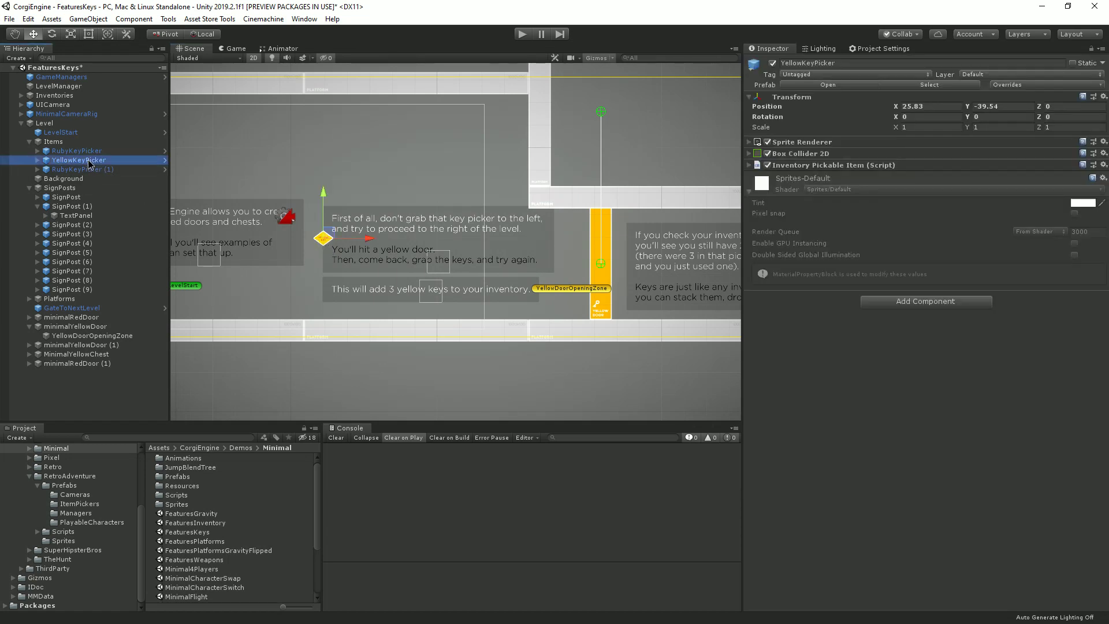
pyautogui.hotkey('ctrl', 'd')
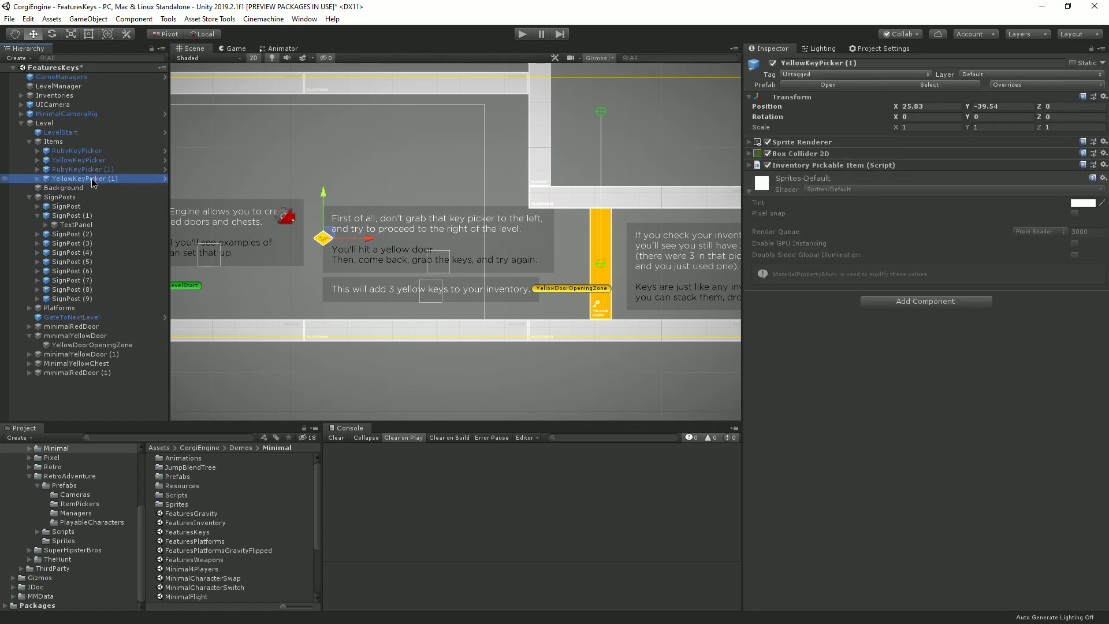
pyautogui.moveTo(93, 183); pyautogui.dragTo(88, 387)
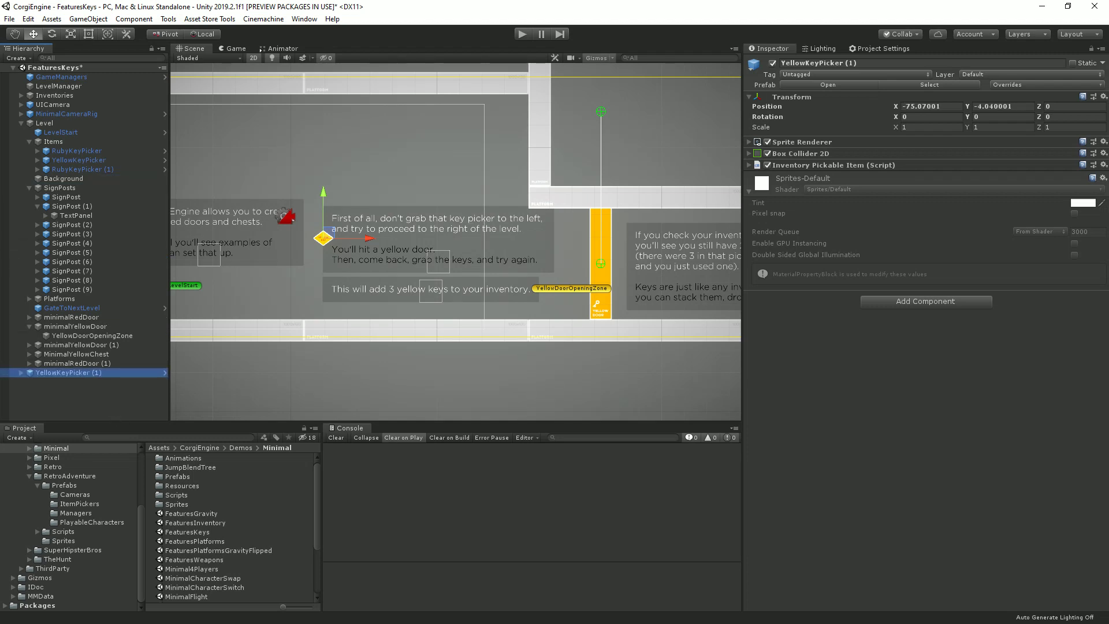
pyautogui.click(21, 123)
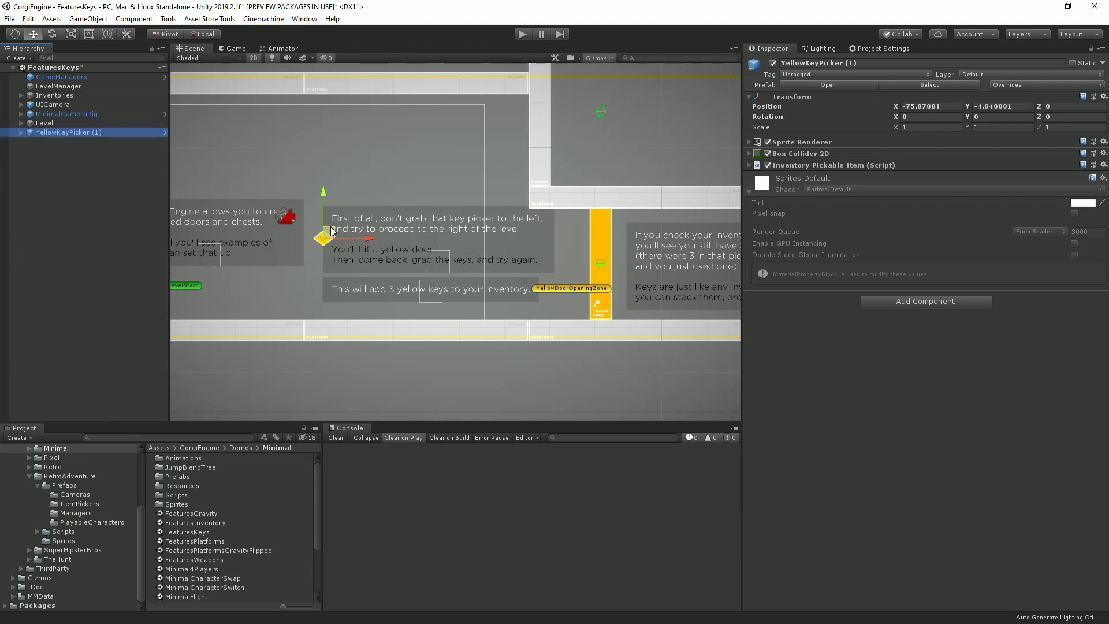
pyautogui.moveTo(328, 233); pyautogui.dragTo(481, 295)
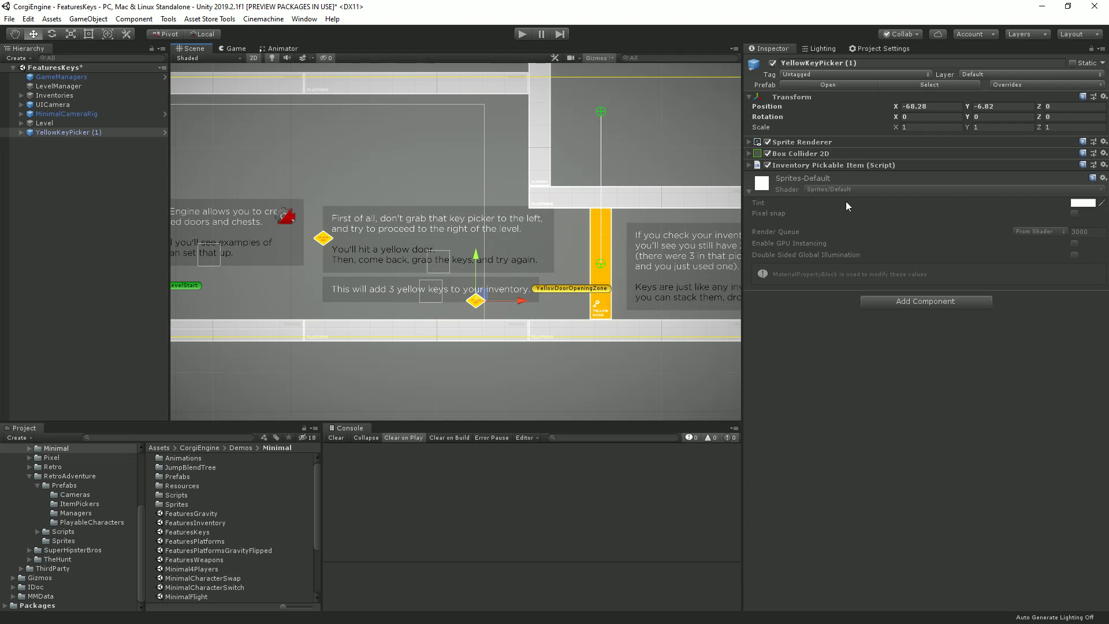
# Expand the copied picker's Inventory Pickable Item component and unpack the copy's prefab completely
pyautogui.click(814, 164)
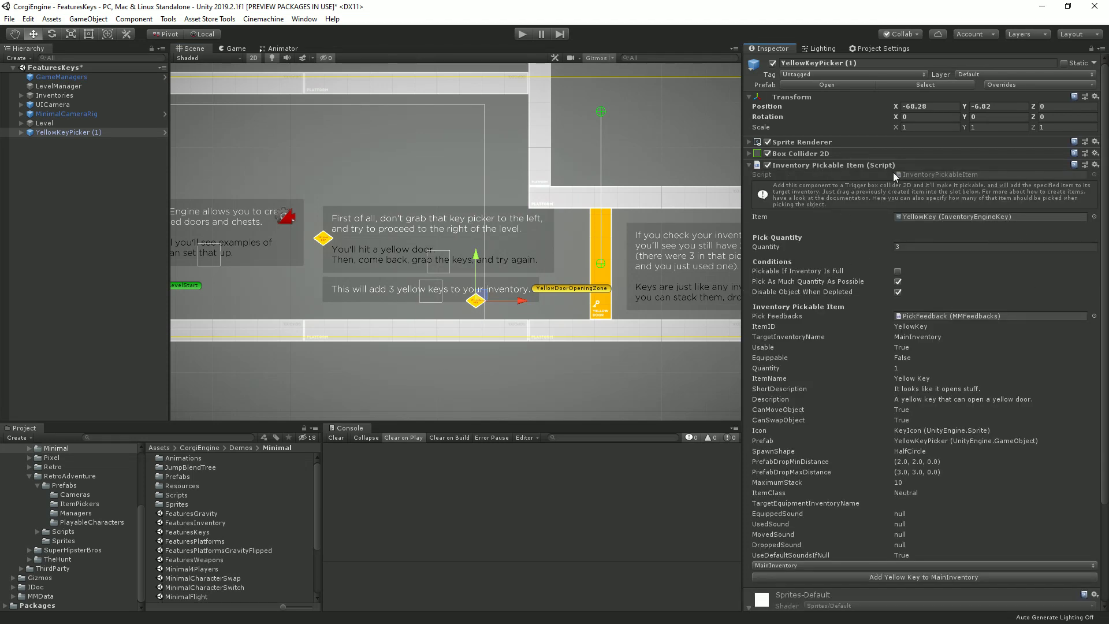
pyautogui.rightClick(820, 166)
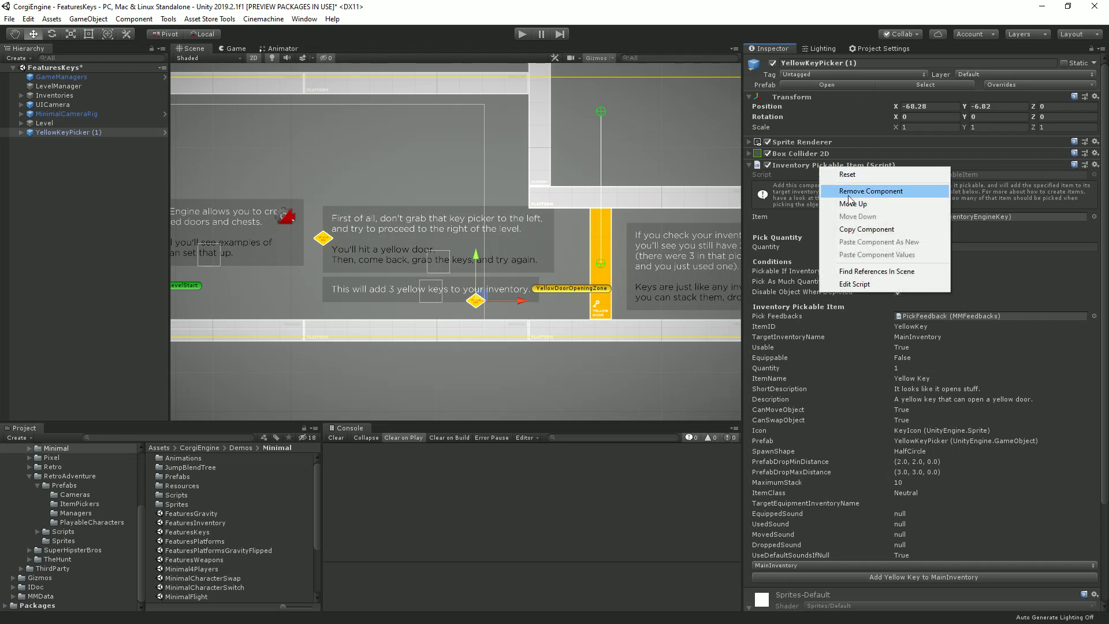
pyautogui.click(81, 186)
pyautogui.rightClick(70, 137)
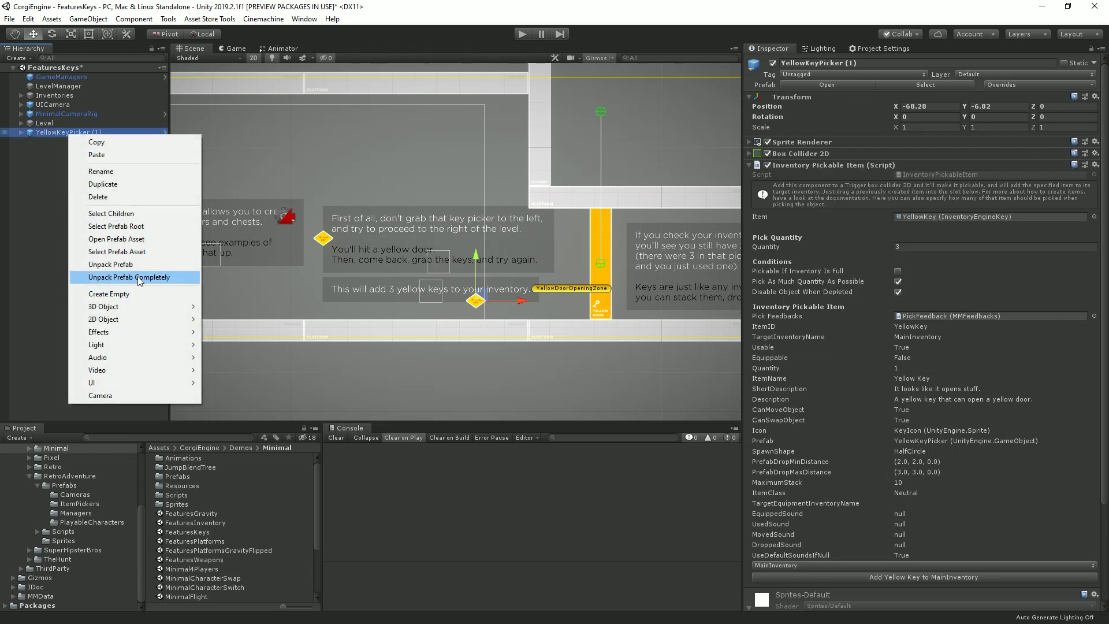
pyautogui.click(136, 280)
# Remove the Inventory Pickable Item component from the copied yellow key picker and move it to about X -68.49, Y -6.67
pyautogui.rightClick(847, 155)
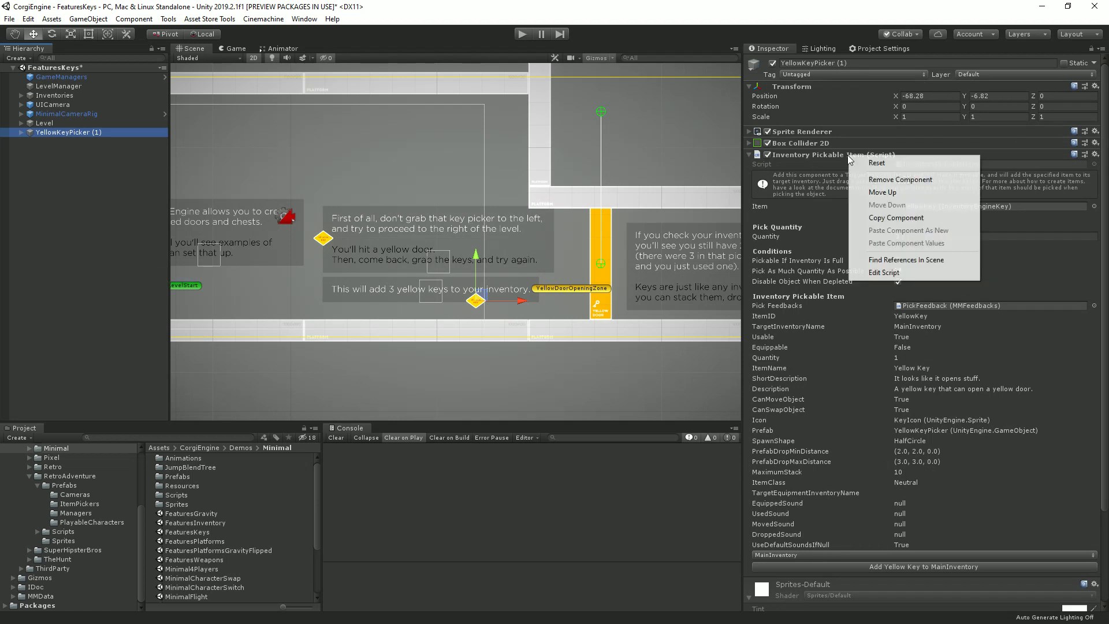
pyautogui.click(878, 178)
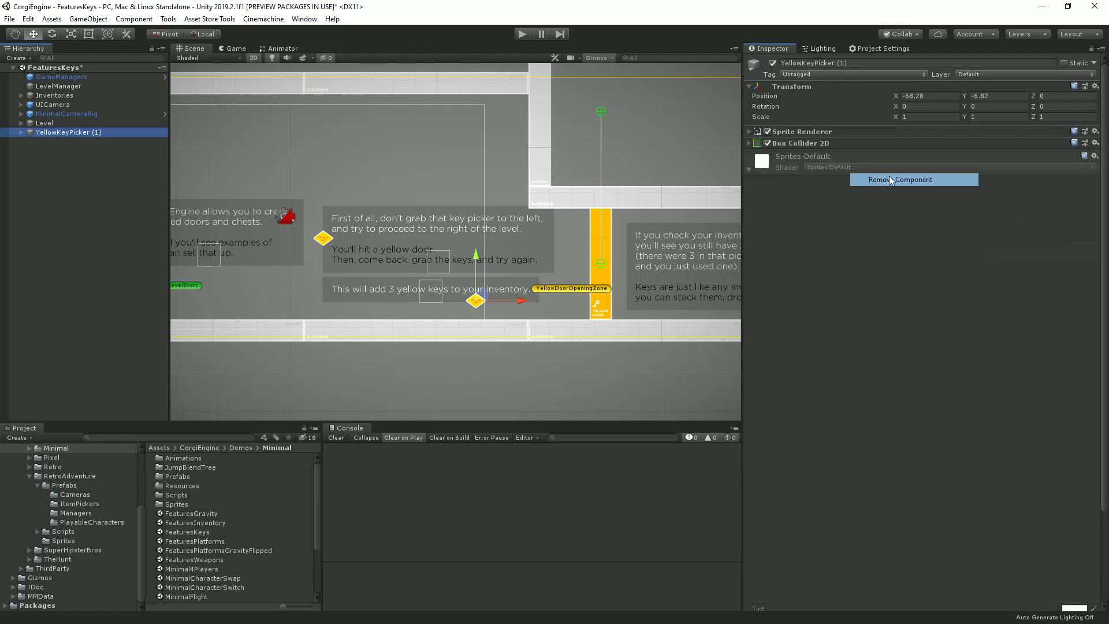
pyautogui.click(750, 170)
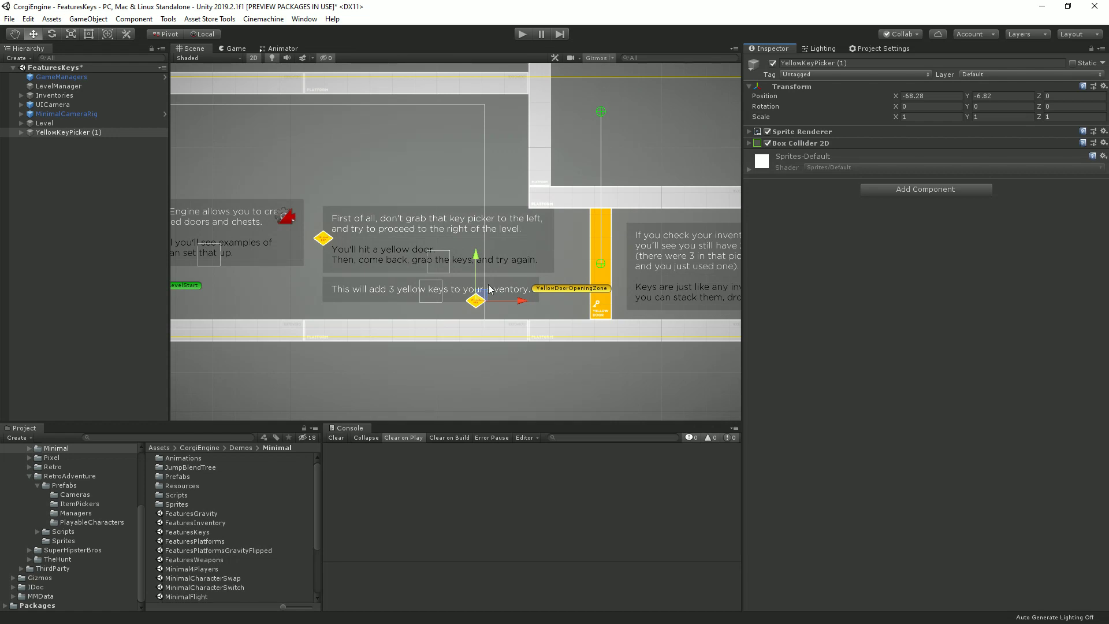
pyautogui.moveTo(481, 299); pyautogui.dragTo(477, 296)
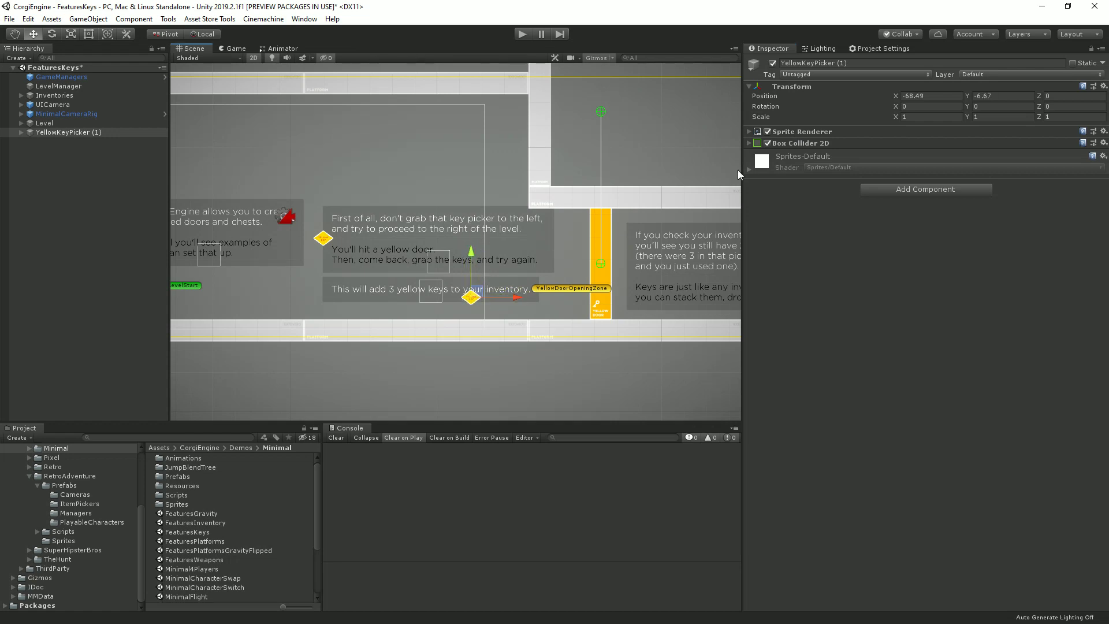
# Review the copied picker's Box Collider 2D trigger setting and the feedbacks on its PickFeedback child
pyautogui.click(795, 131)
pyautogui.click(795, 132)
pyautogui.click(799, 142)
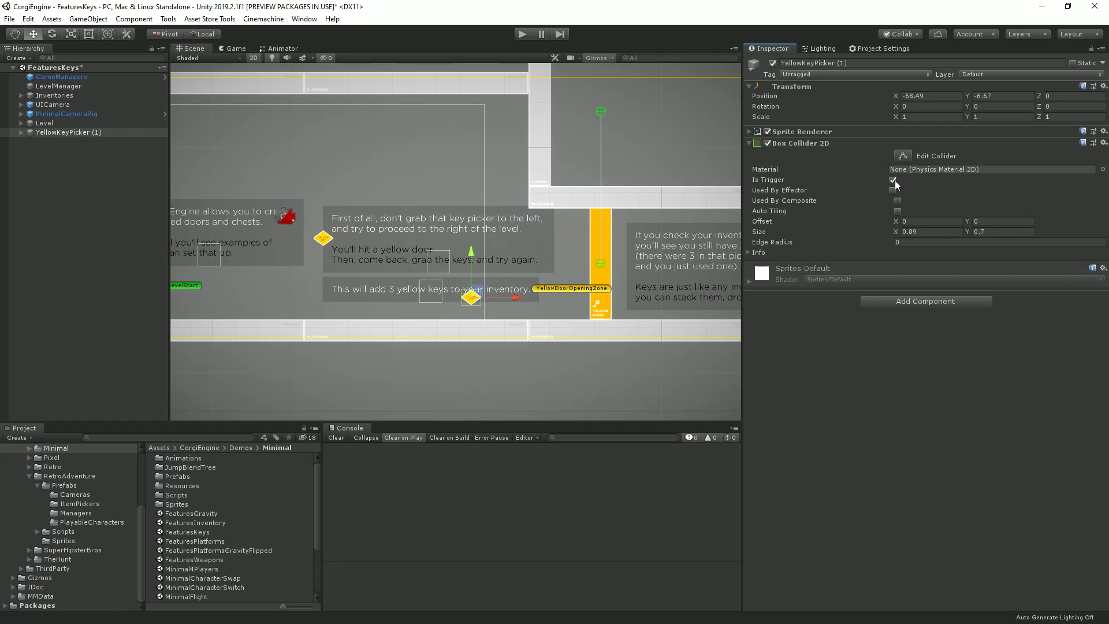
pyautogui.click(813, 143)
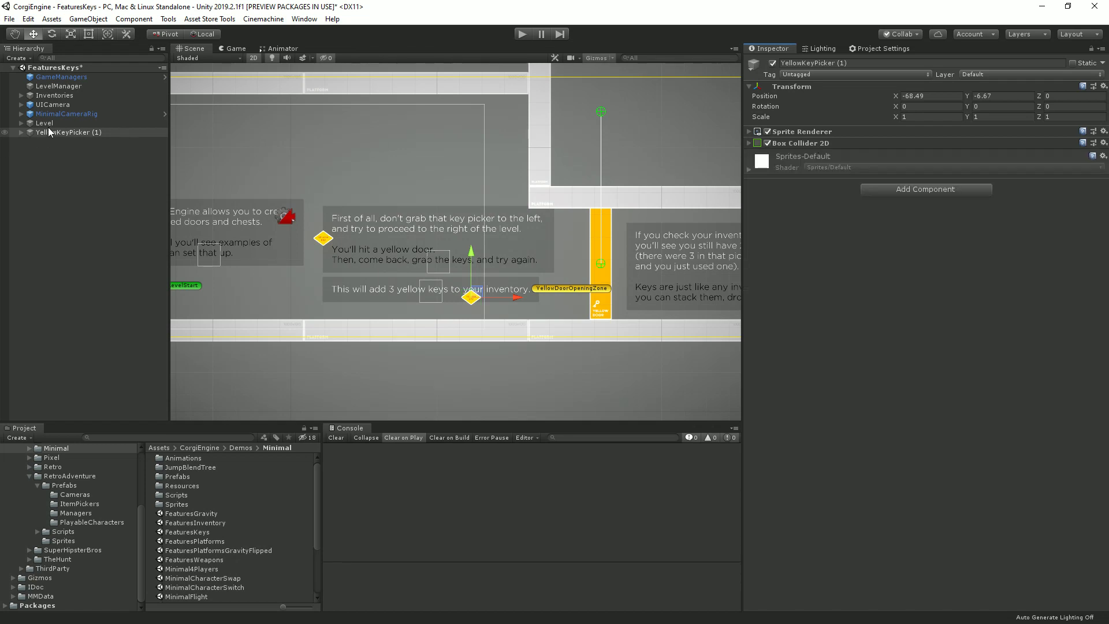
pyautogui.click(21, 132)
pyautogui.click(78, 142)
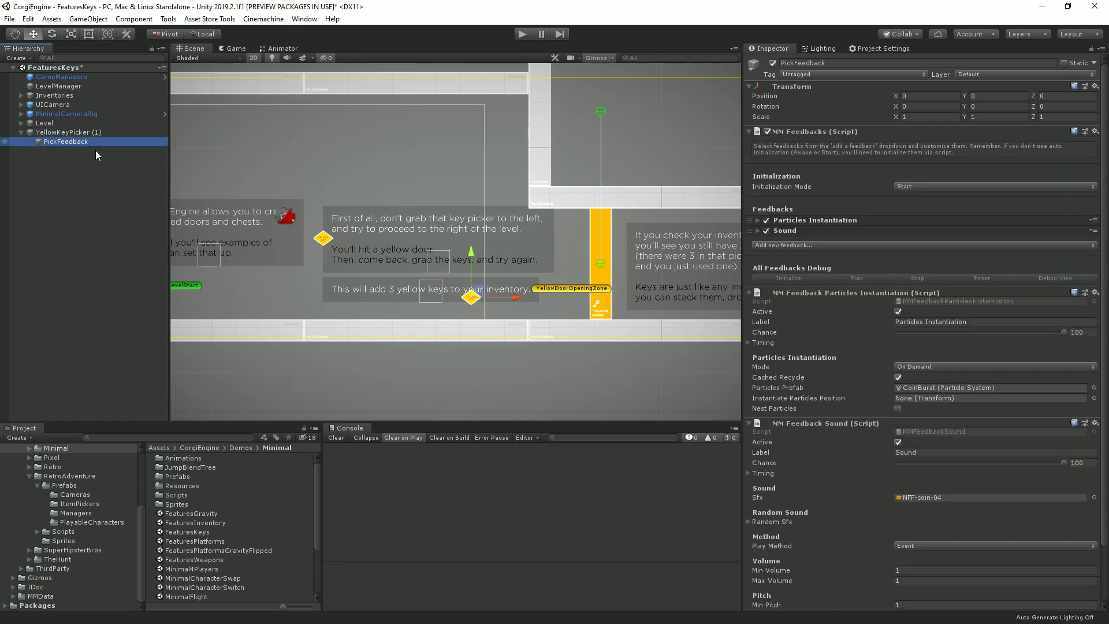
pyautogui.click(67, 133)
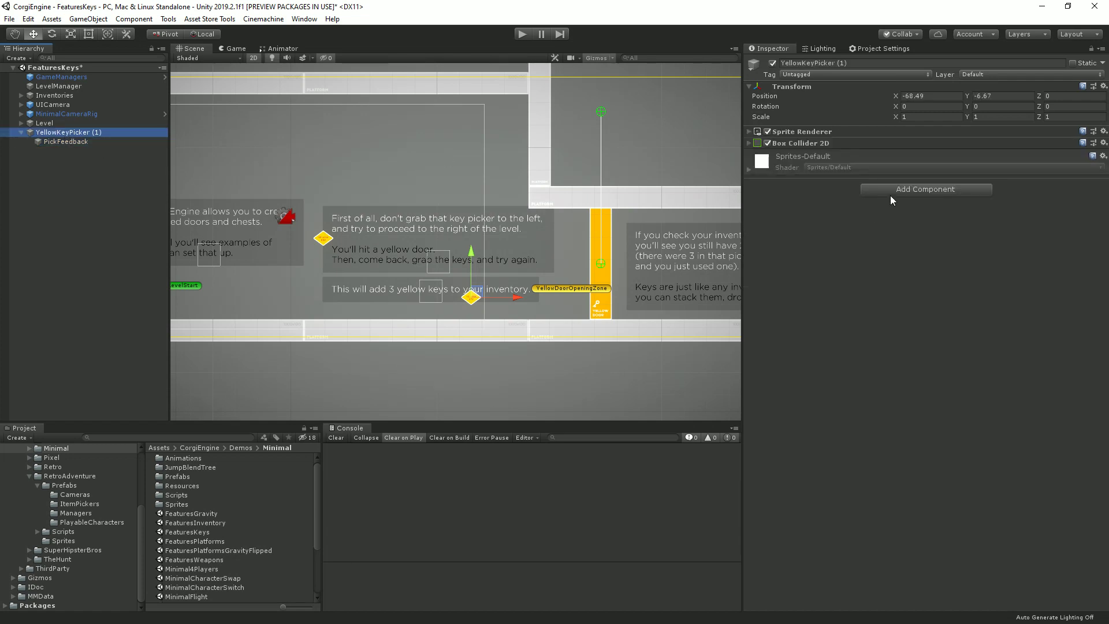
# Add a Pickable Action component to the copied yellow key picker
pyautogui.click(891, 195)
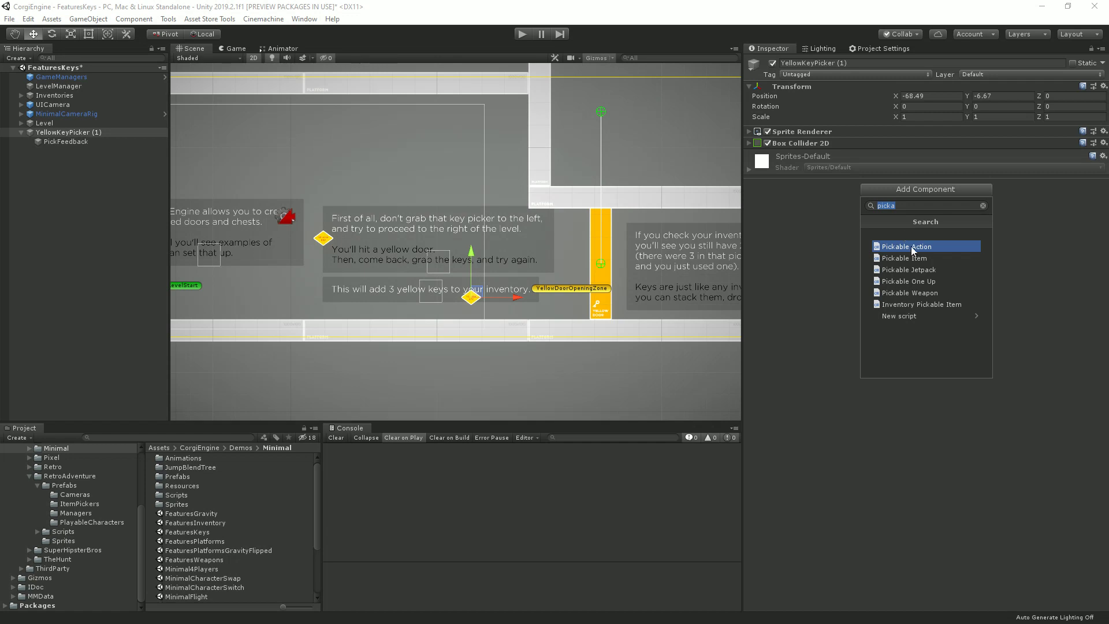
pyautogui.click(984, 206)
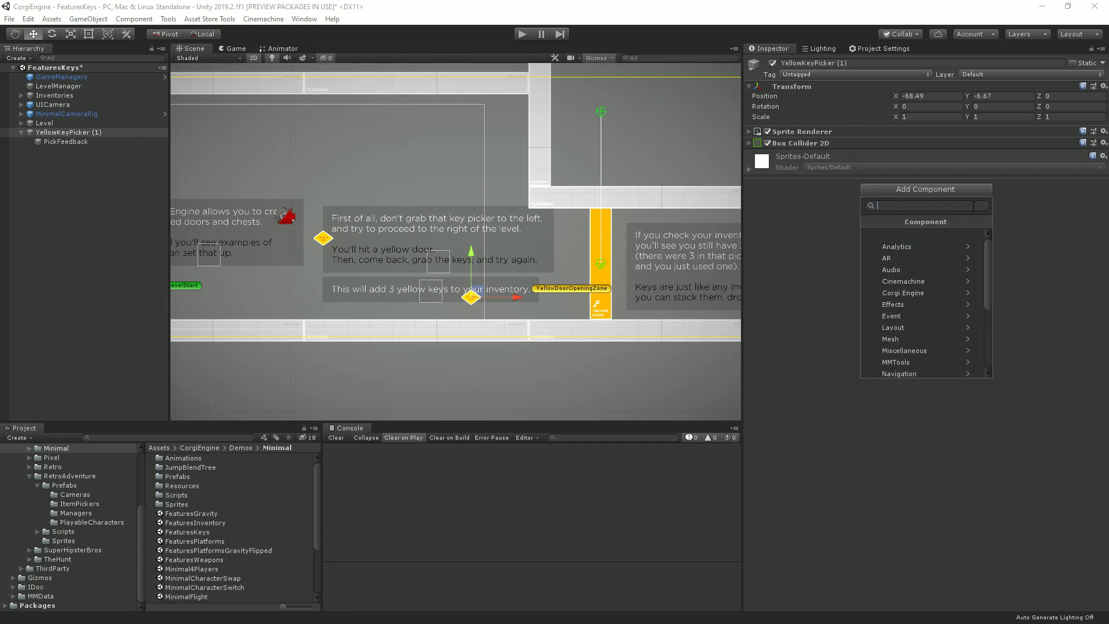
pyautogui.write('pick')
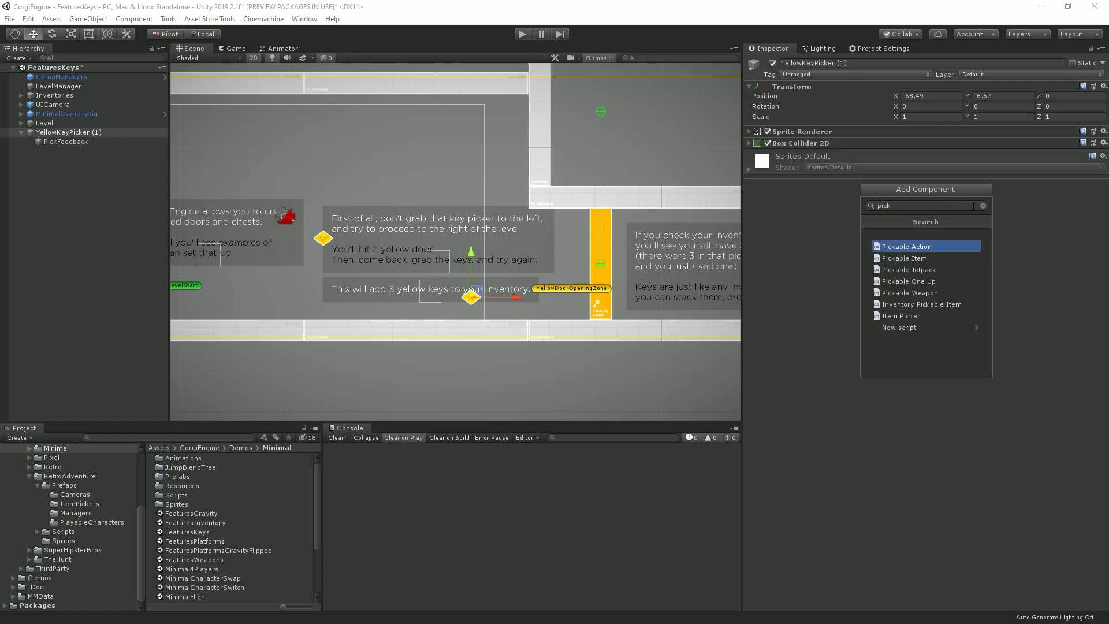
pyautogui.press('Return')
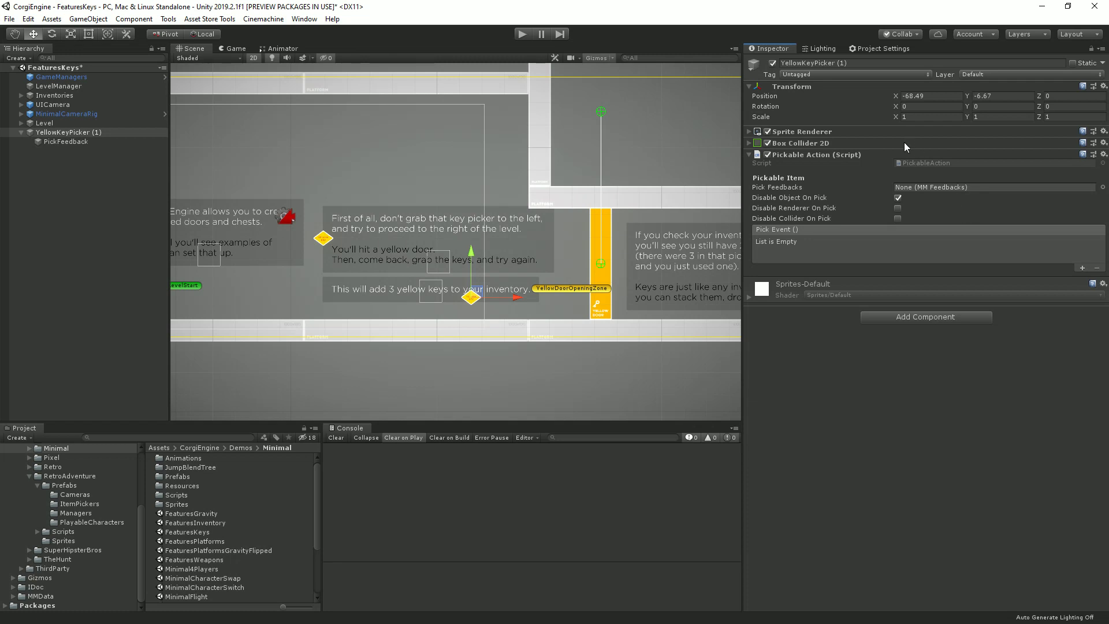
# Assign PickFeedback as the Pick Feedbacks, turn off Disable Object On Pick, and enable Disable Renderer On Pick and Disable Collider On Pick
pyautogui.moveTo(67, 143); pyautogui.dragTo(964, 190)
pyautogui.click(898, 208)
pyautogui.click(898, 197)
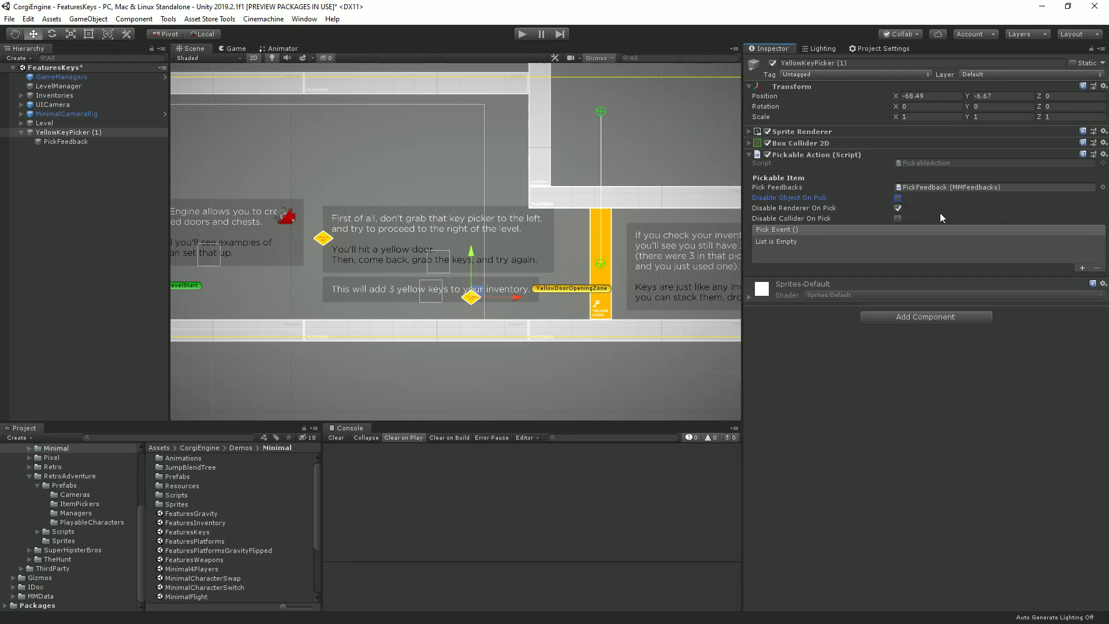
pyautogui.click(898, 218)
# Move the copied picker to about X -68.59, Y -7.03 and rename it DoorOpener
pyautogui.moveTo(478, 292); pyautogui.dragTo(475, 301)
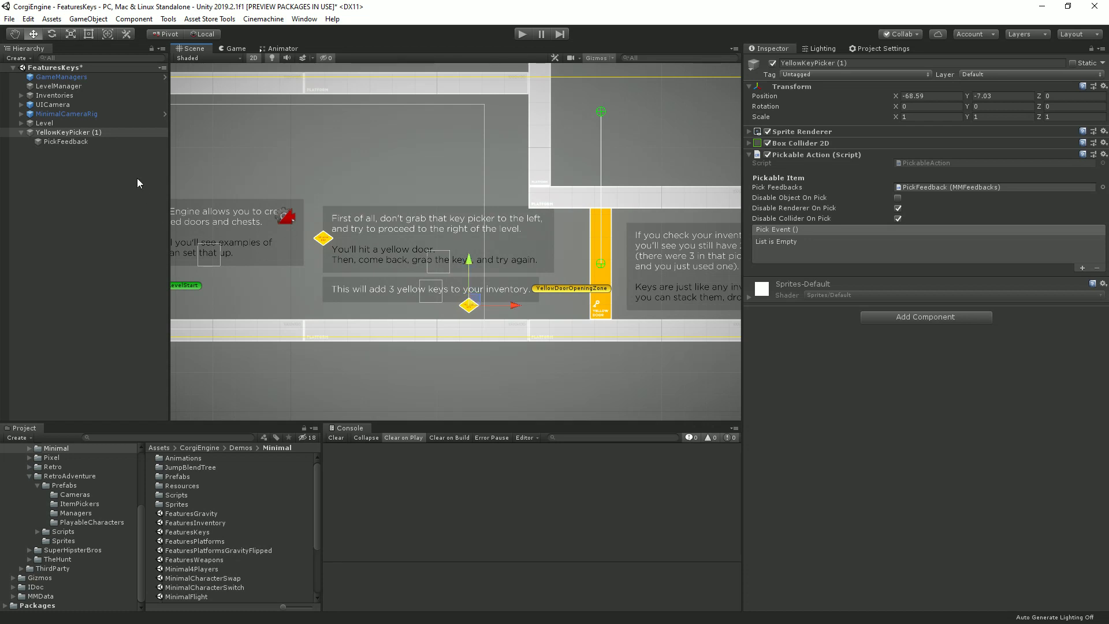
pyautogui.click(86, 134)
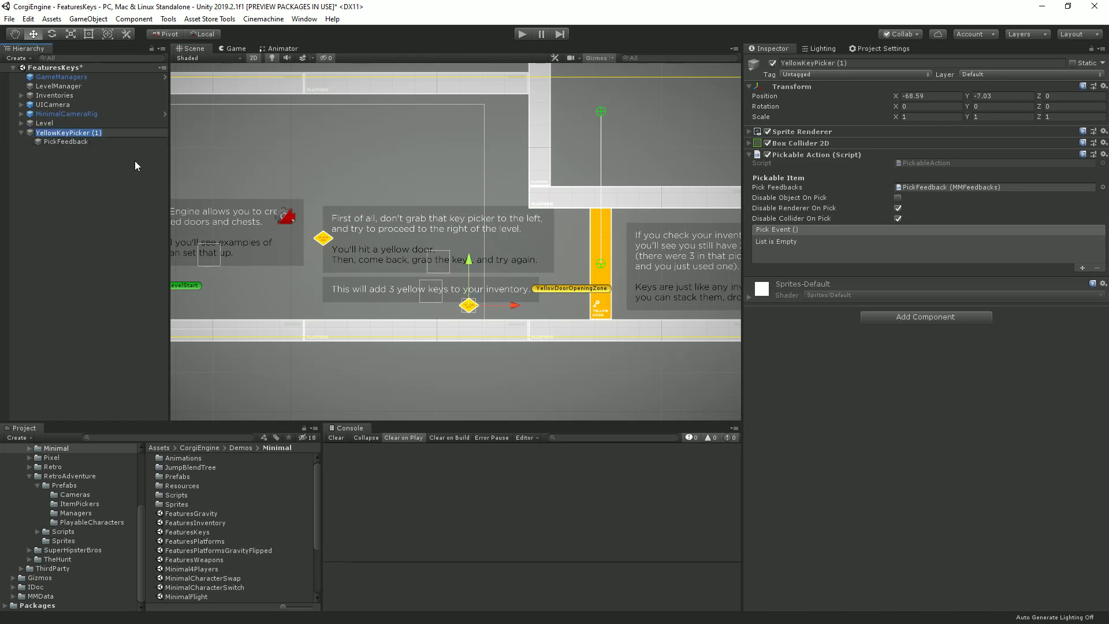
pyautogui.write('DoorOpener')
pyautogui.press('Return')
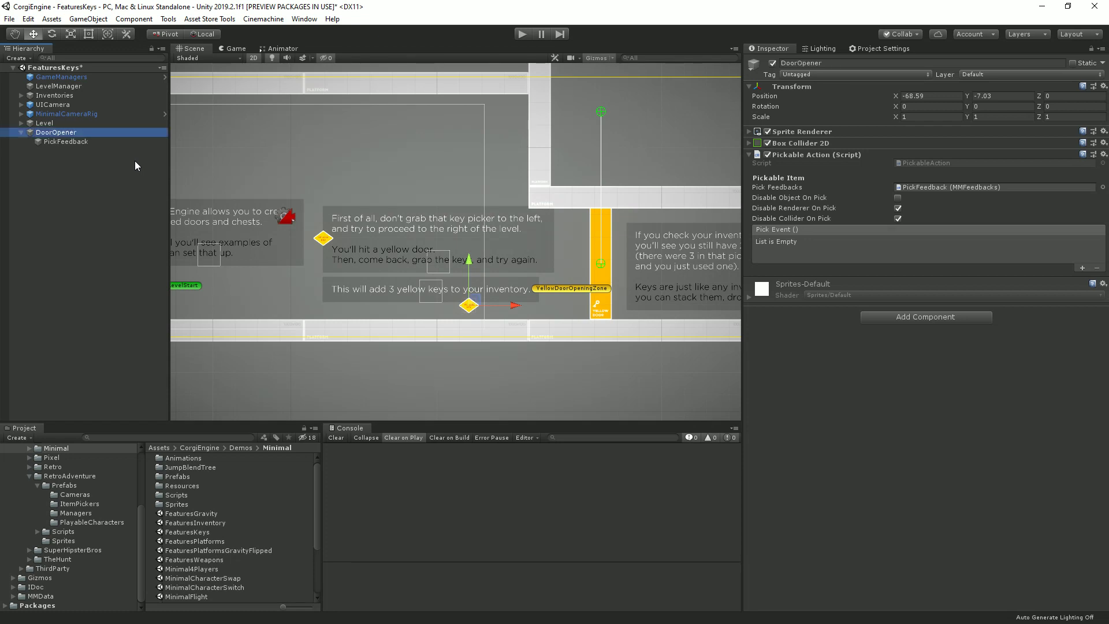
# Add an empty entry to DoorOpener's Pick Event and tint its sprite a dark color
pyautogui.click(1082, 268)
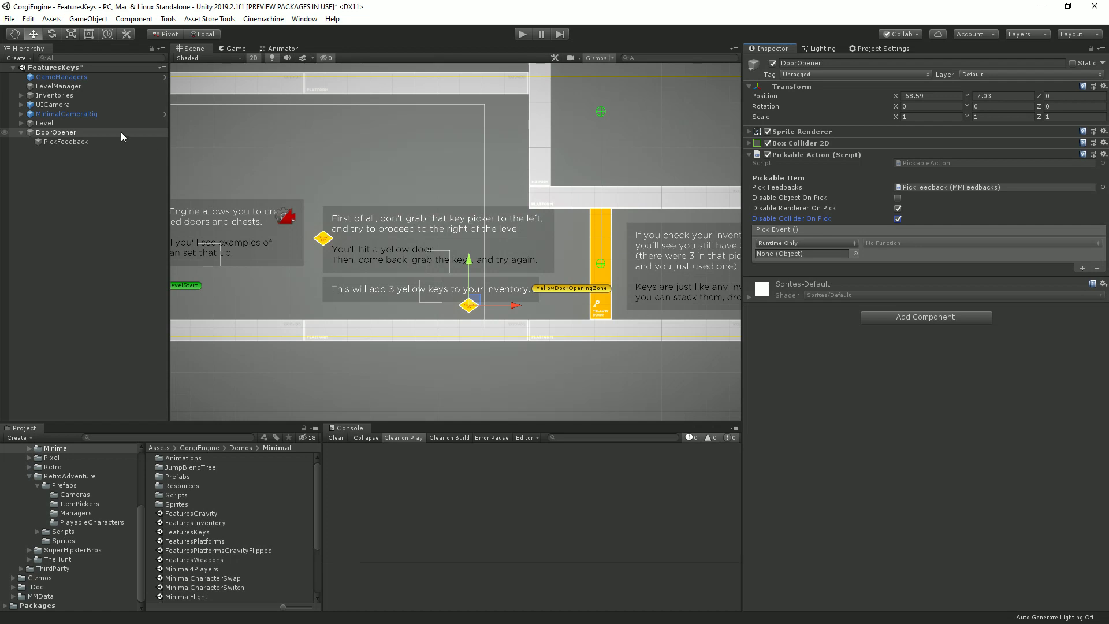
pyautogui.click(798, 133)
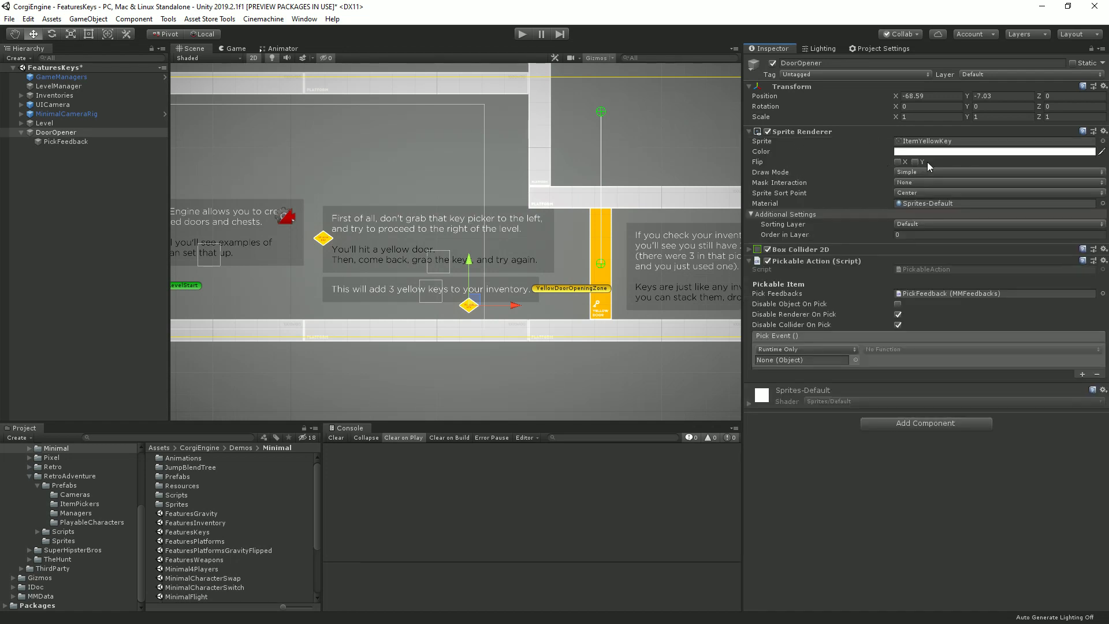
pyautogui.click(935, 153)
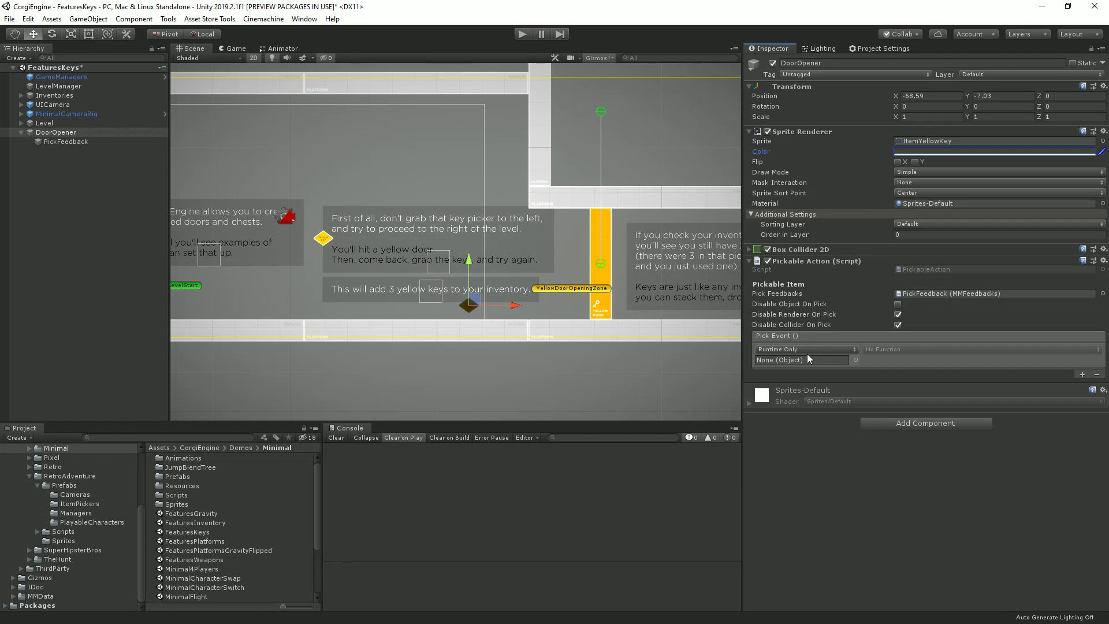
pyautogui.click(605, 312)
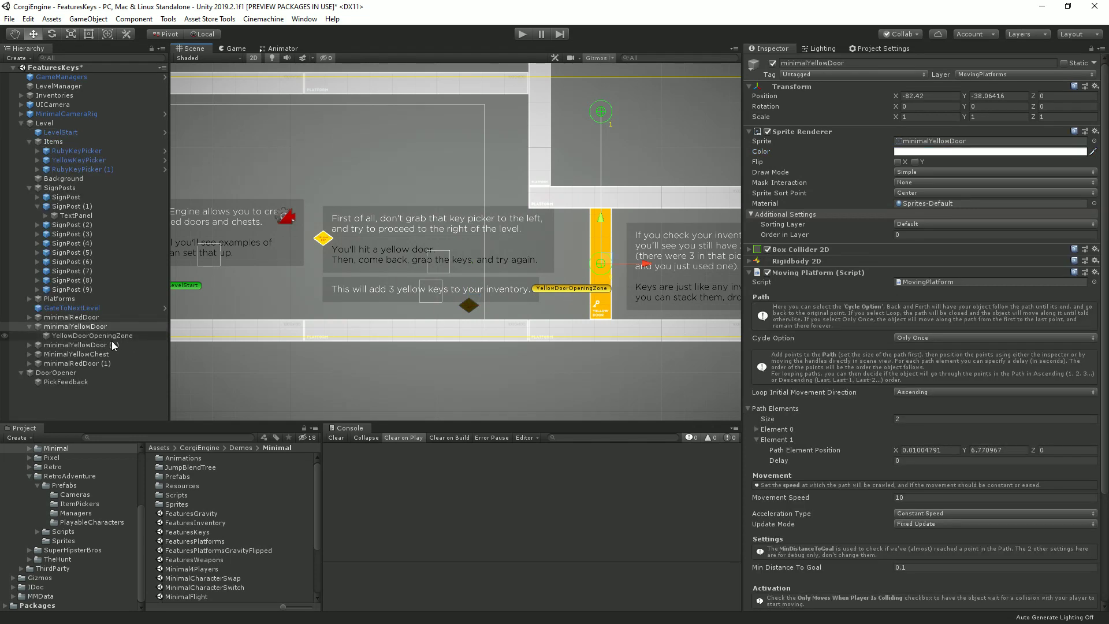
pyautogui.click(76, 382)
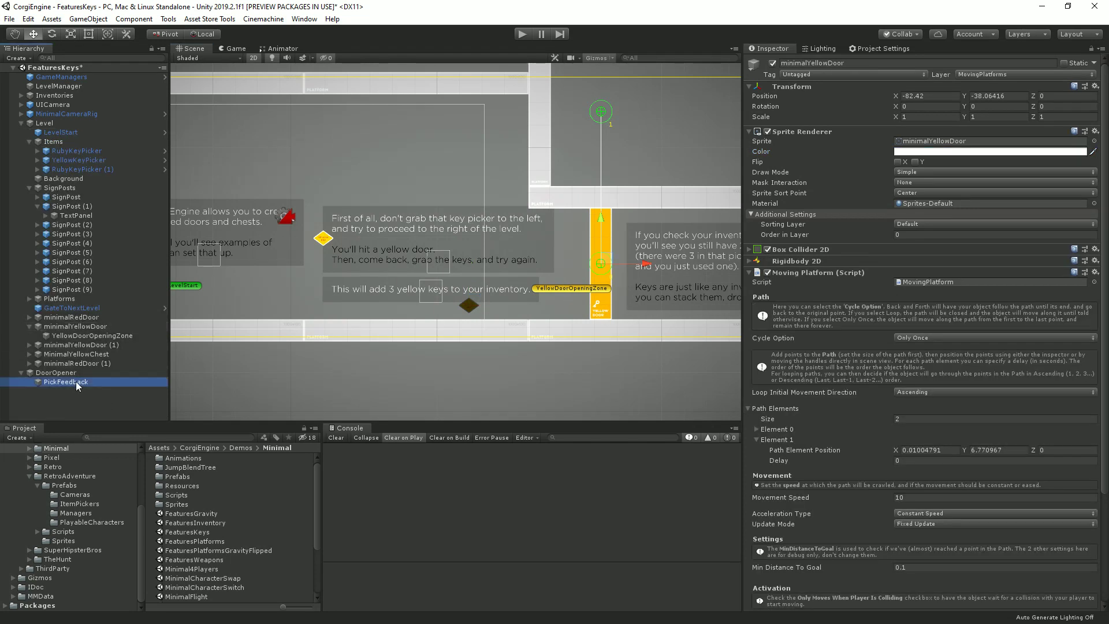
pyautogui.moveTo(82, 331); pyautogui.dragTo(67, 393)
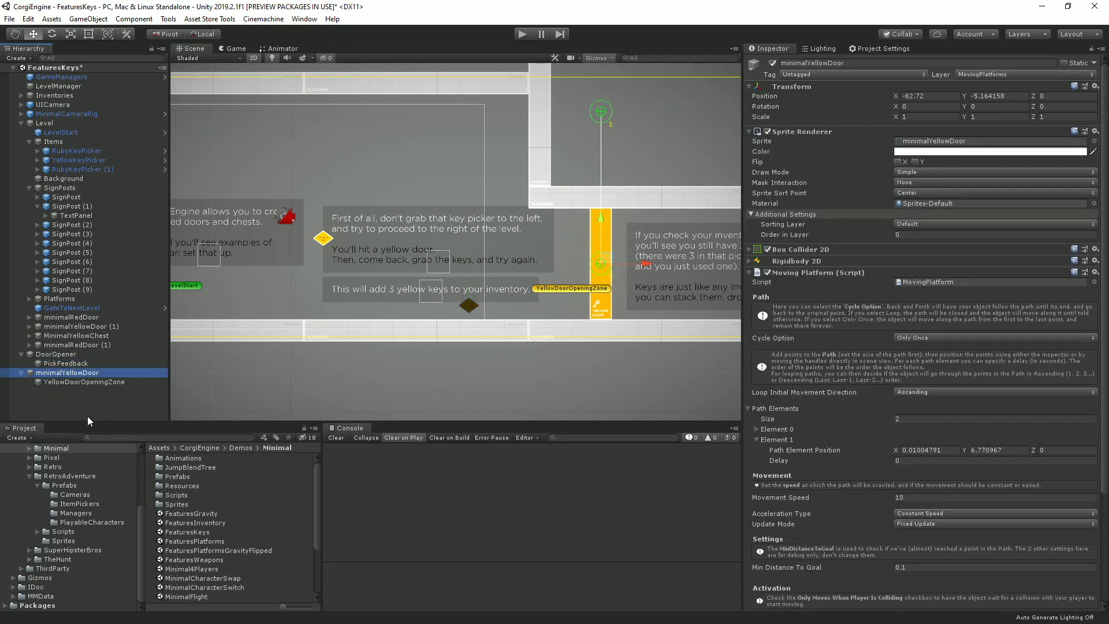
pyautogui.hotkey('ctrl', 'z')
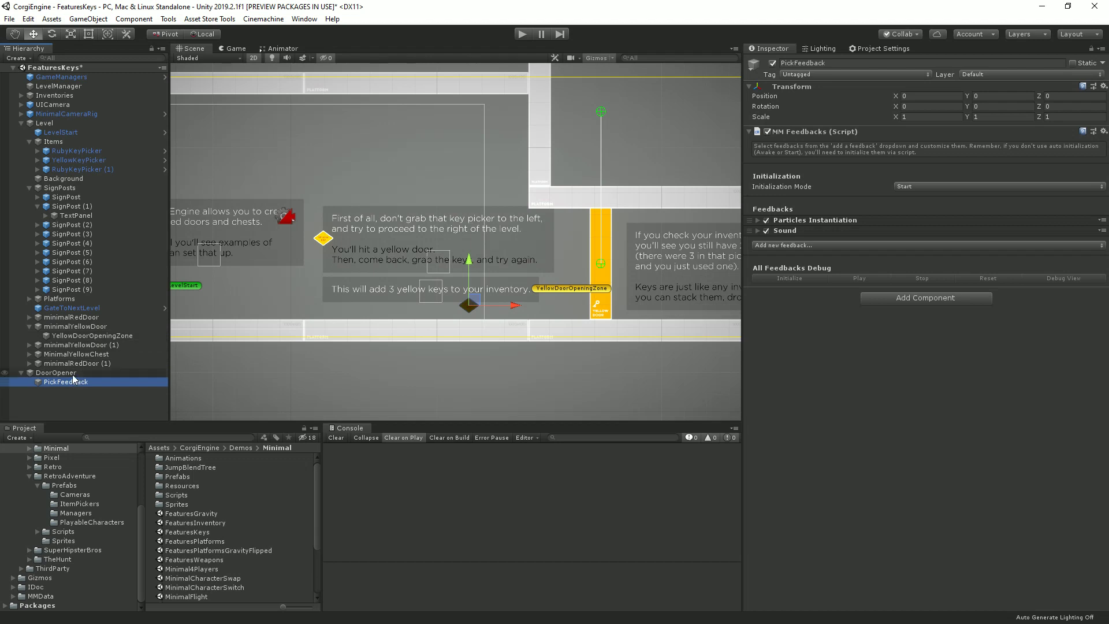
# Assign minimalYellowDoor to DoorOpener's Pick Event and have it call MovingPlatform.AuthorizeMovement
pyautogui.click(64, 372)
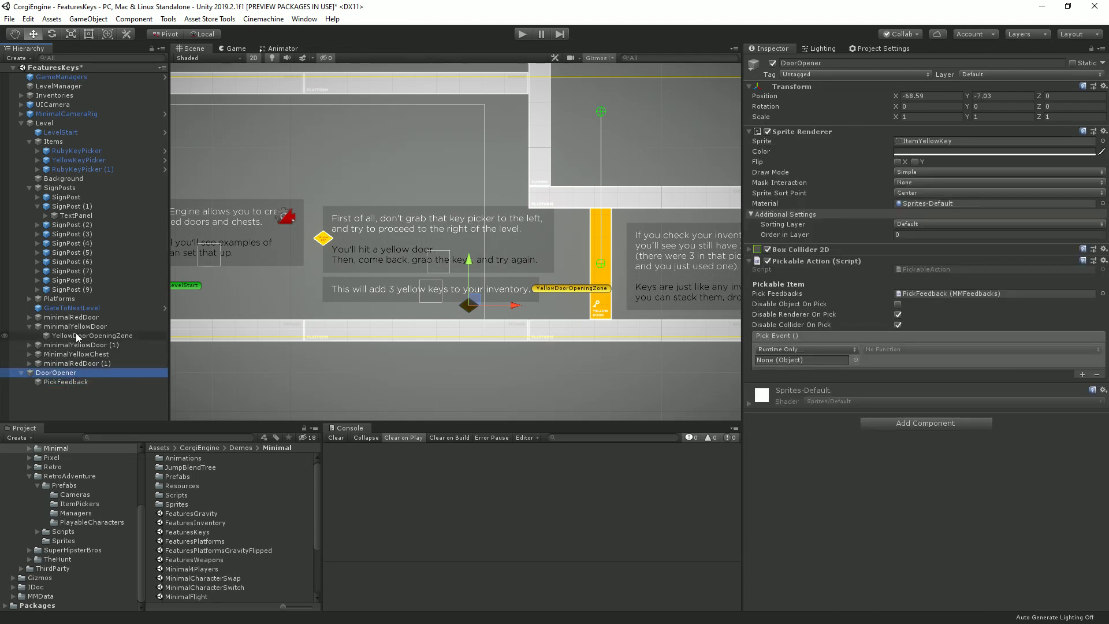
pyautogui.moveTo(71, 327); pyautogui.dragTo(802, 360)
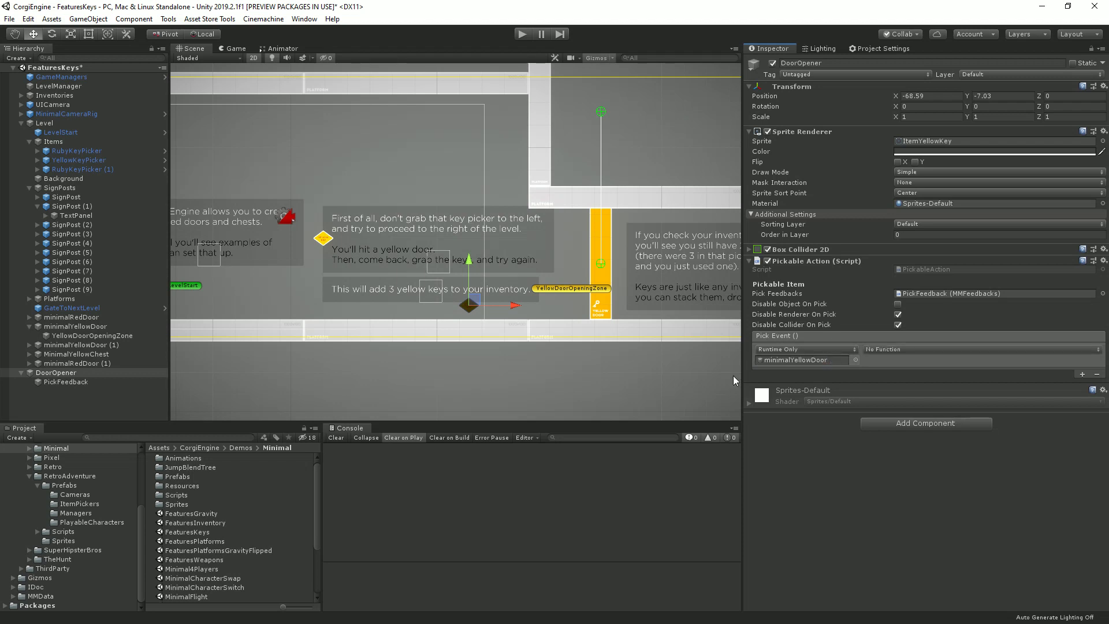
pyautogui.click(921, 350)
pyautogui.moveTo(901, 445)
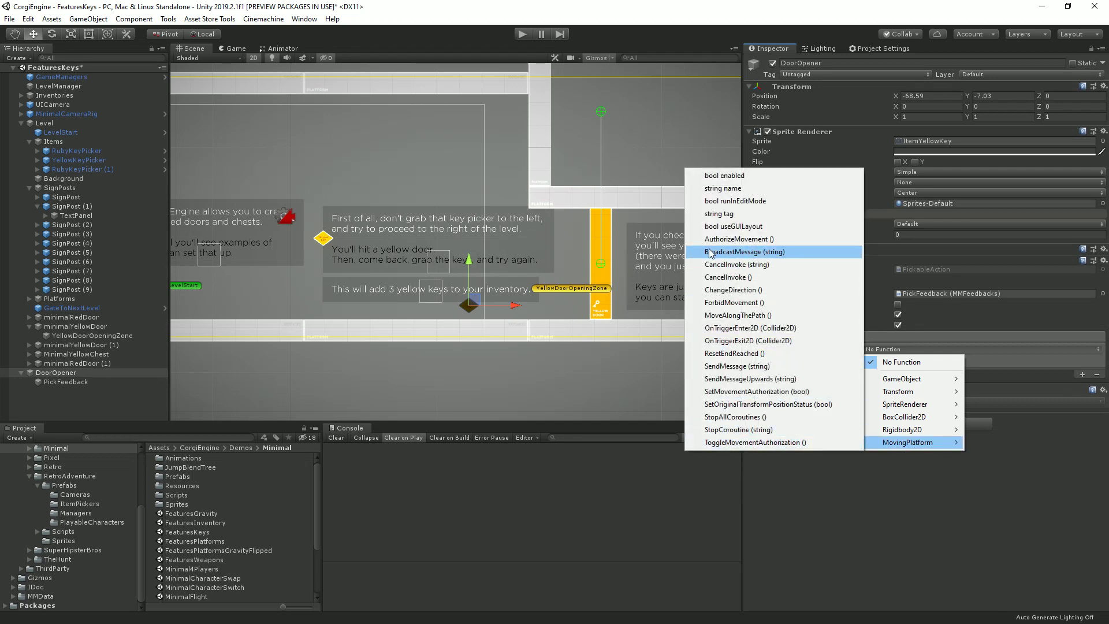
pyautogui.click(720, 240)
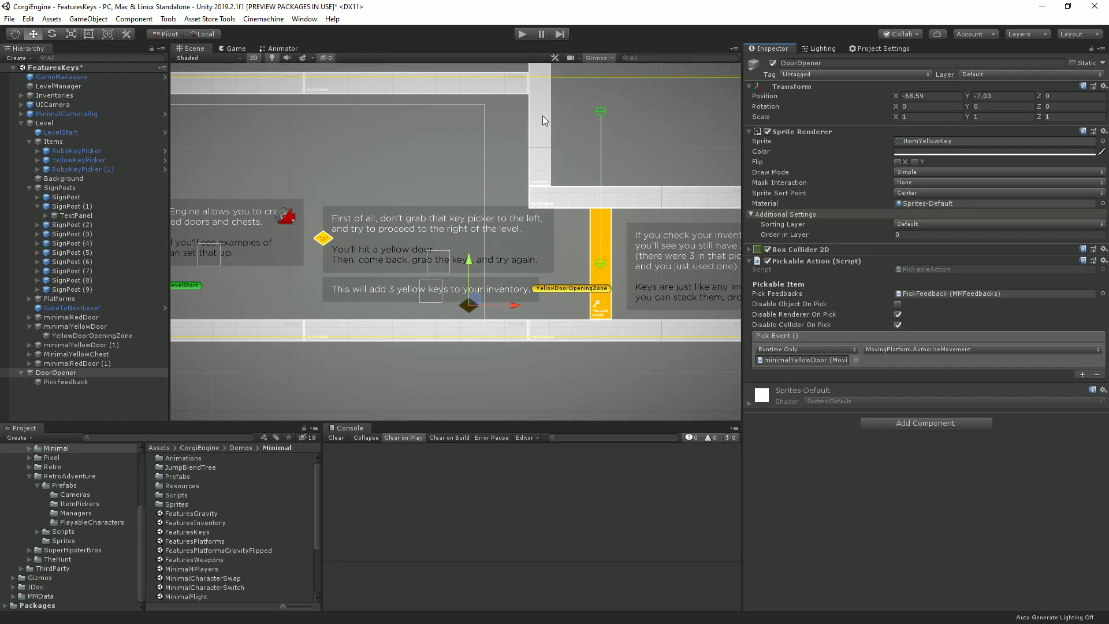
# Run the scene, walk the character through DoorOpener and past the yellow door to test the pickup, and stop playback
pyautogui.click(520, 36)
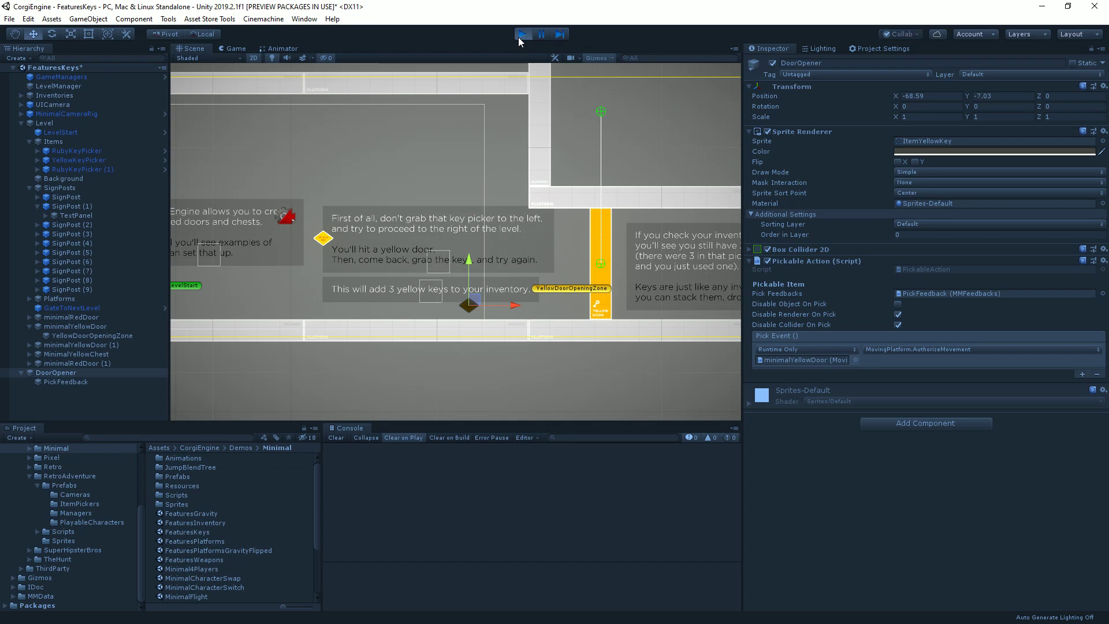
pyautogui.press('Right')
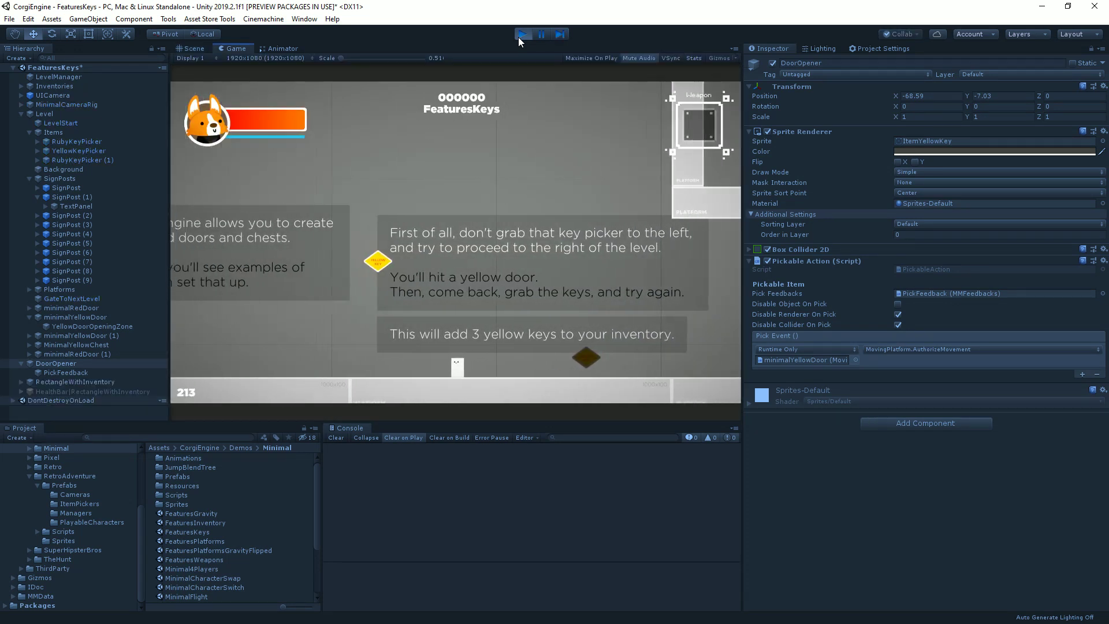
pyautogui.press('Right')
pyautogui.press('Right')
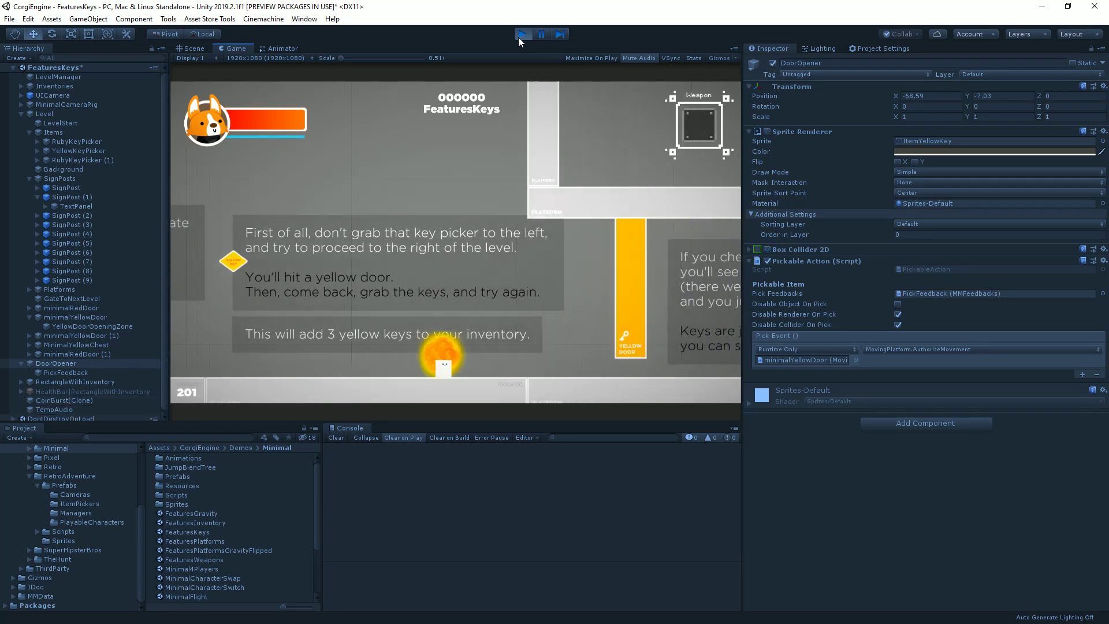
pyautogui.press('Right')
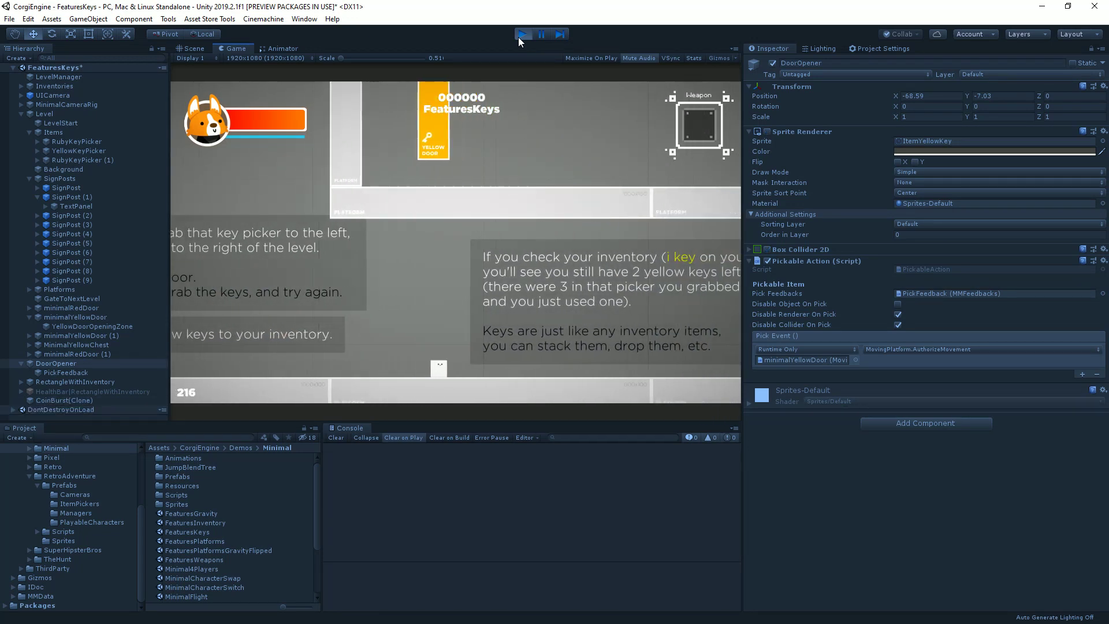
pyautogui.press('Left')
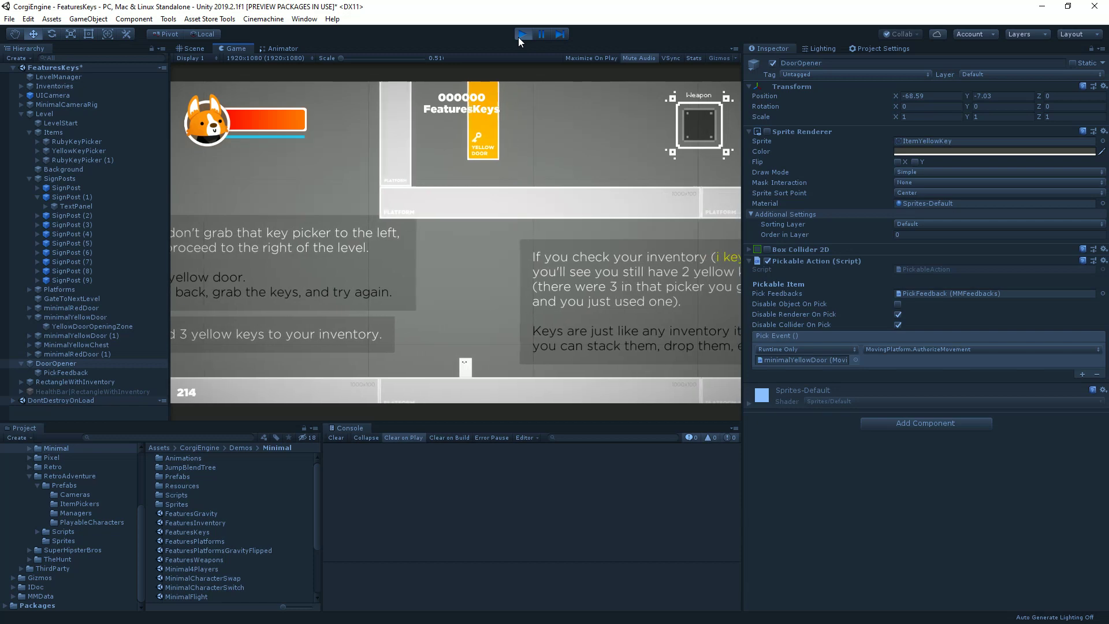
pyautogui.click(518, 37)
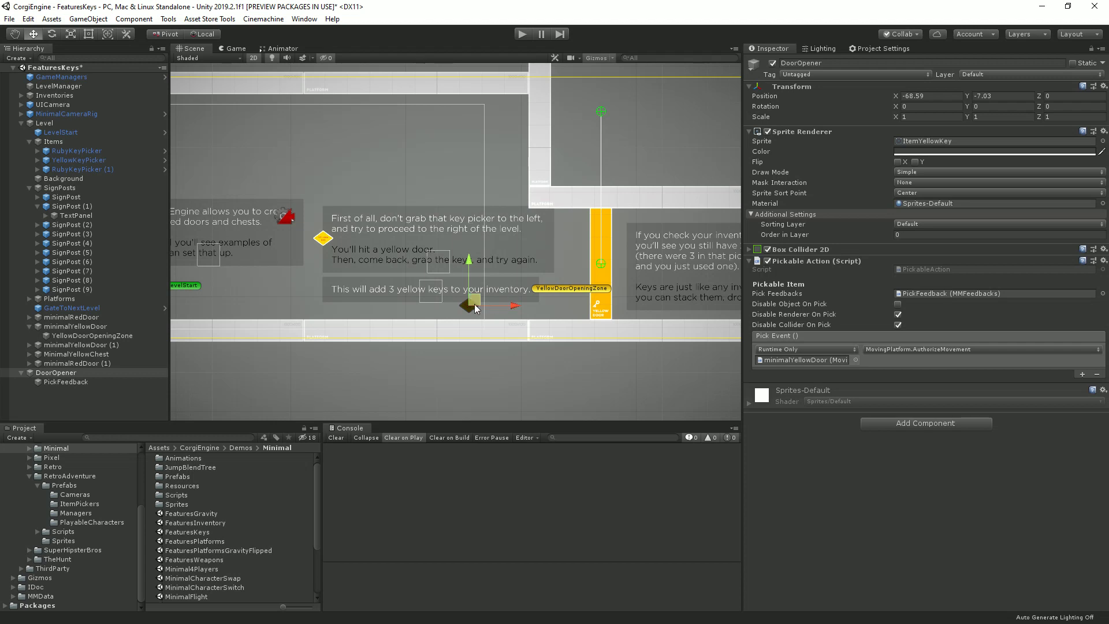
# Move DoorOpener to about X -73.21, Y -6.62 and remove the yellow door entry from its Pick Event
pyautogui.moveTo(474, 308); pyautogui.dragTo(372, 296)
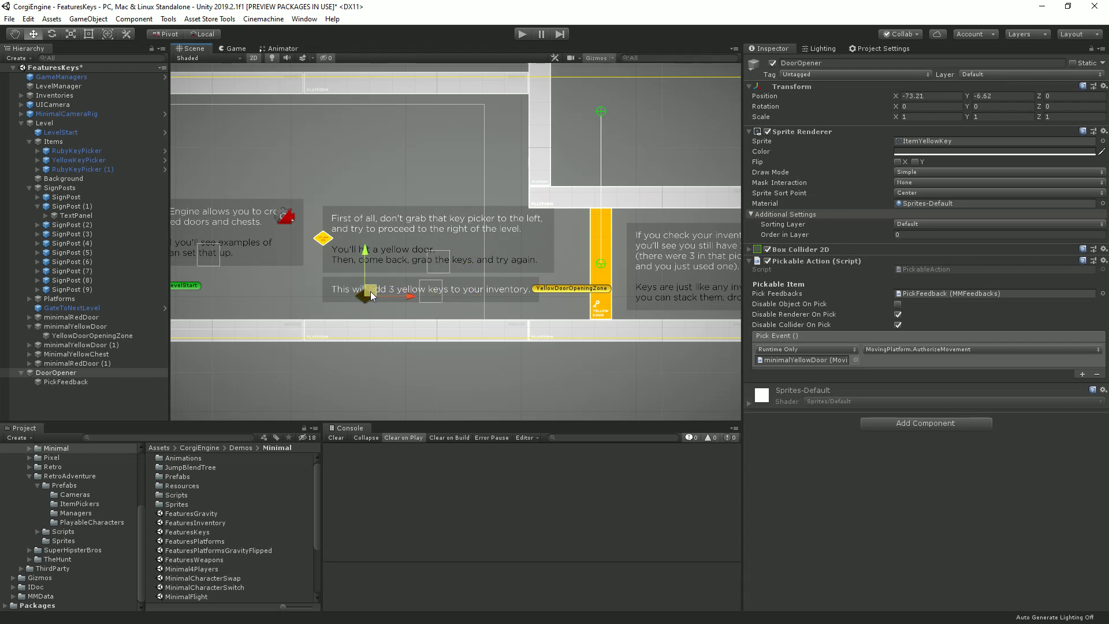
pyautogui.click(978, 363)
pyautogui.click(1097, 373)
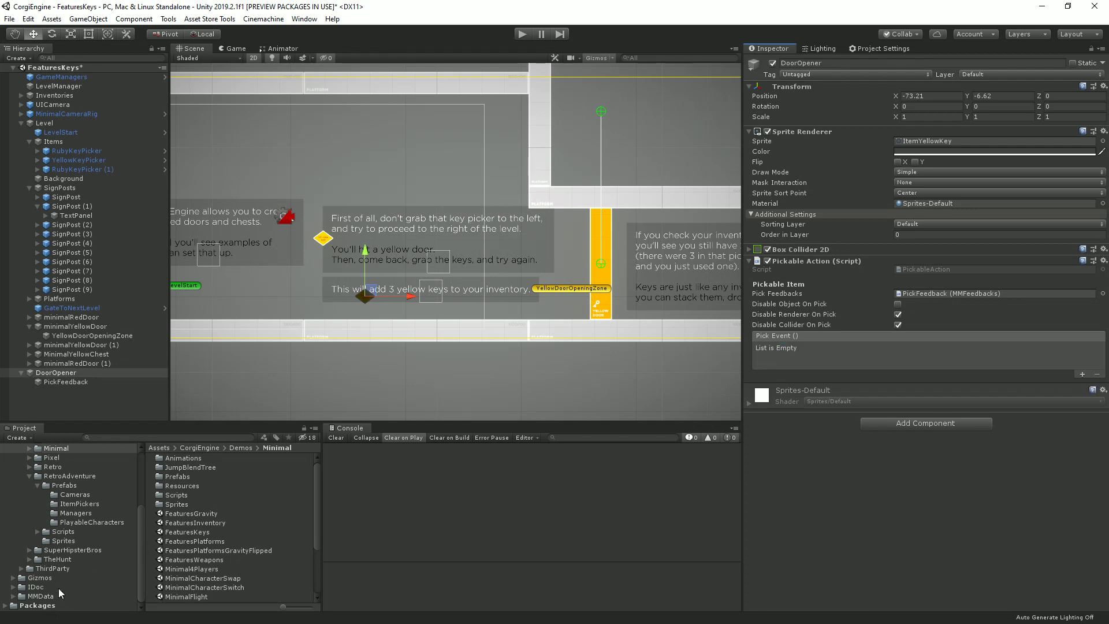
# Place the RetroCorgi prefab from the Retro demo's PlayableCharacters folder between DoorOpener and the yellow door, at about X -67.66, Y -5.93
pyautogui.scroll(3, 95, 519)
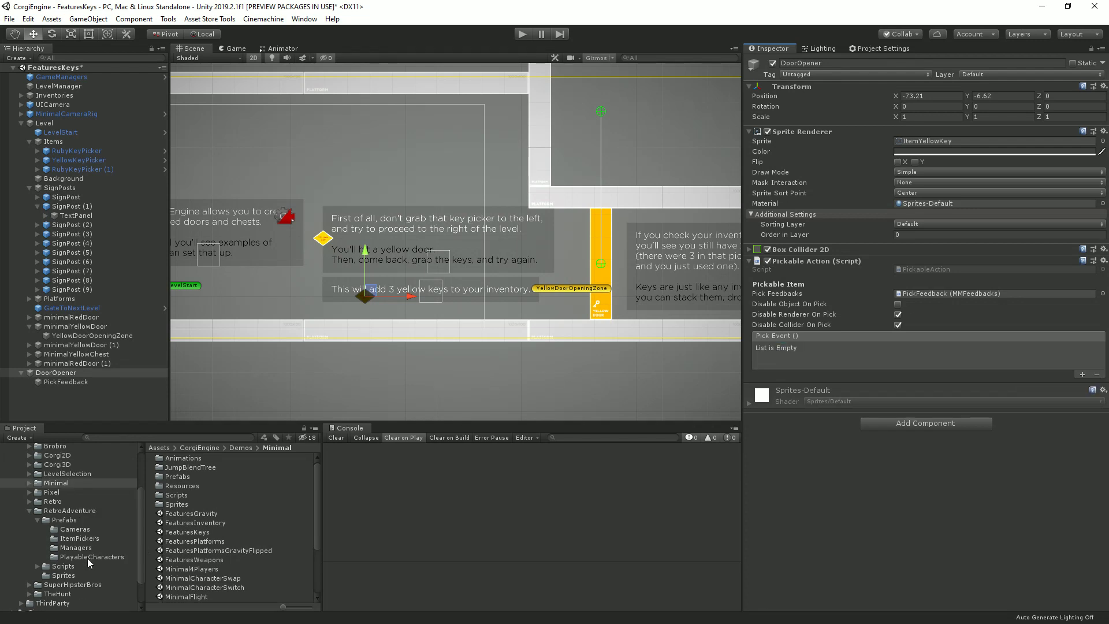
pyautogui.scroll(5, 88, 562)
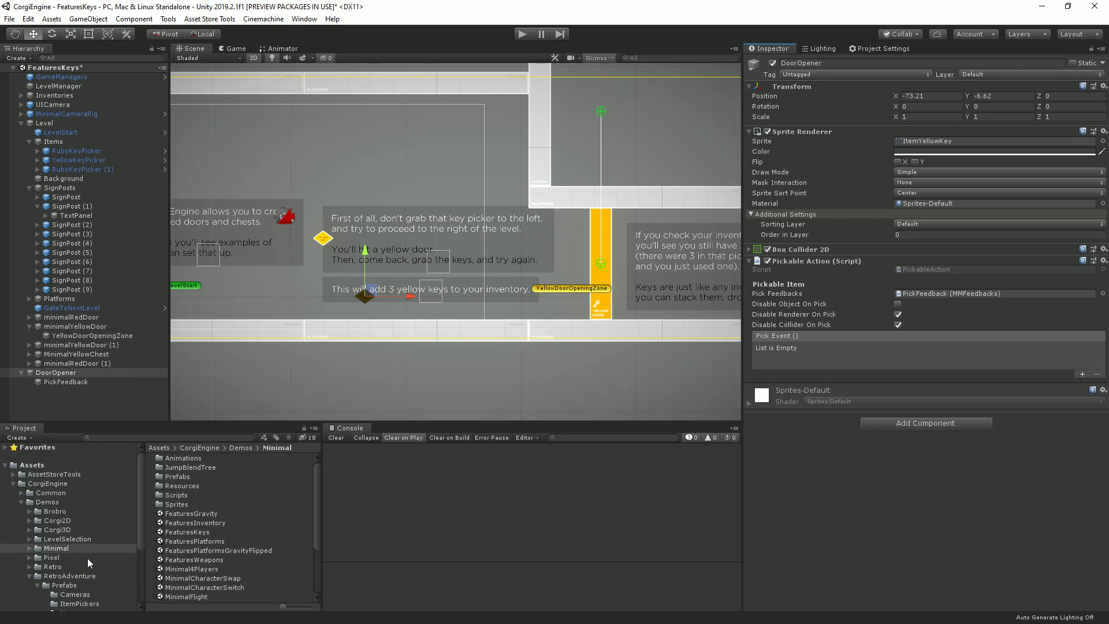
pyautogui.scroll(-3, 78, 561)
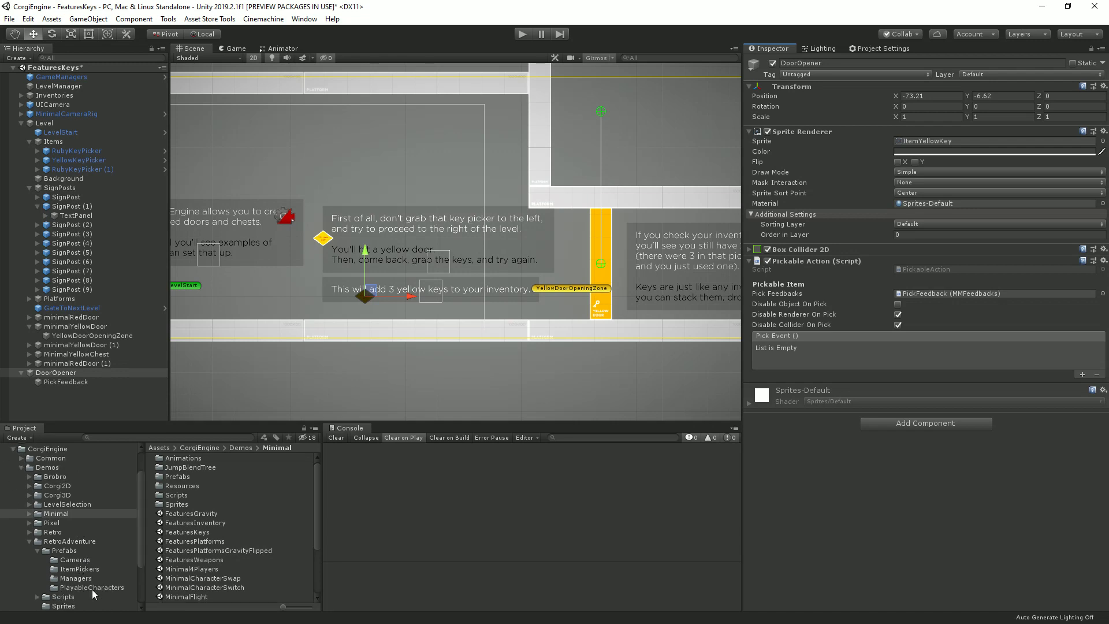
pyautogui.click(92, 588)
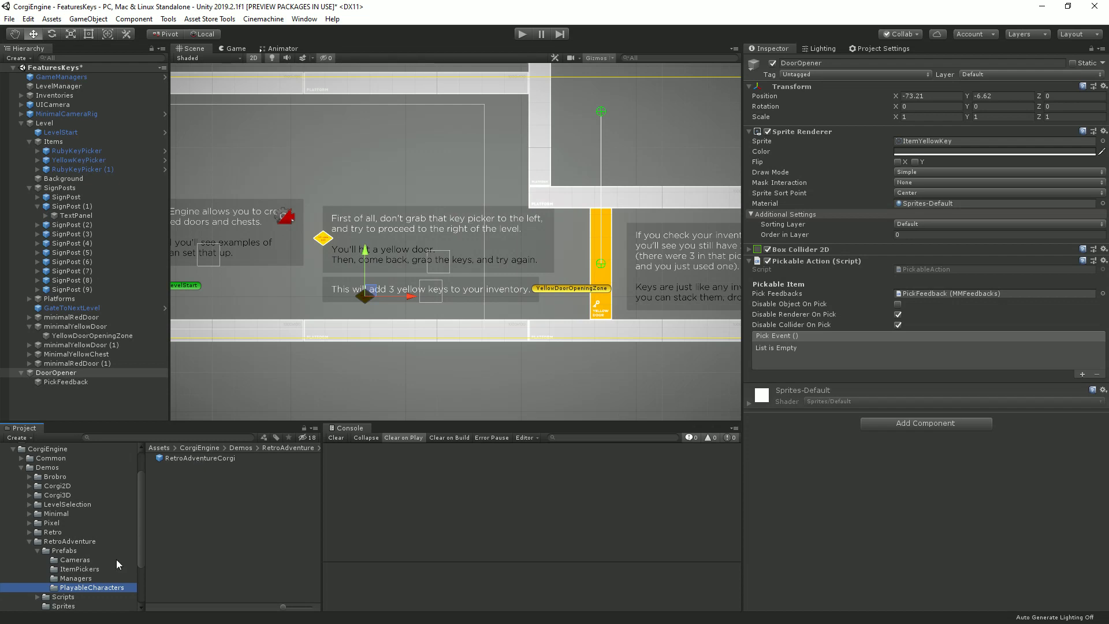
pyautogui.click(53, 532)
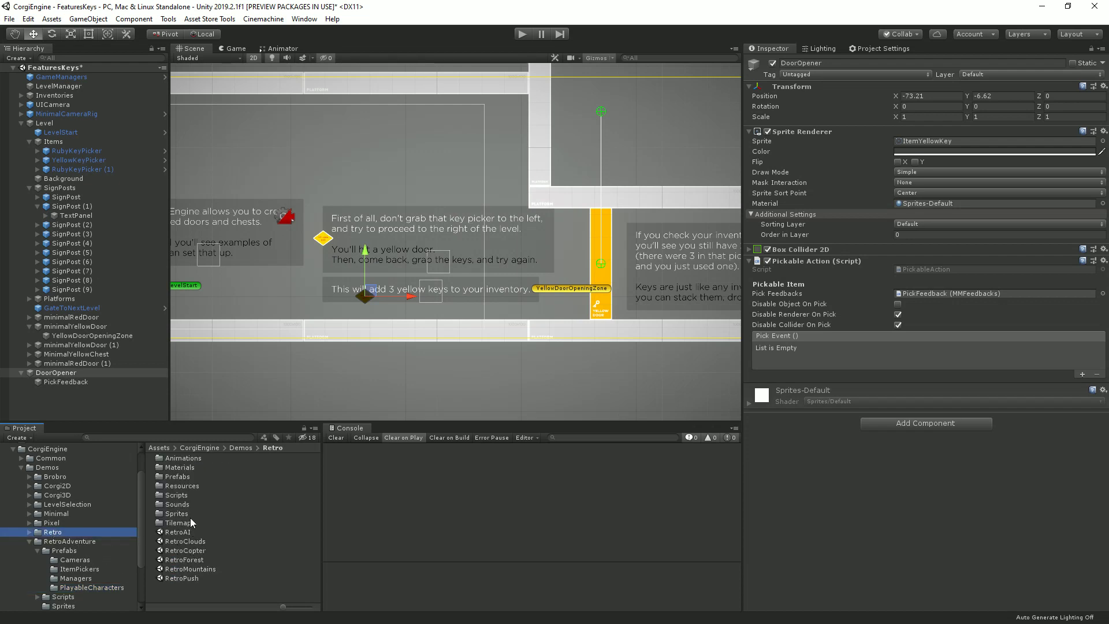
pyautogui.doubleClick(186, 477)
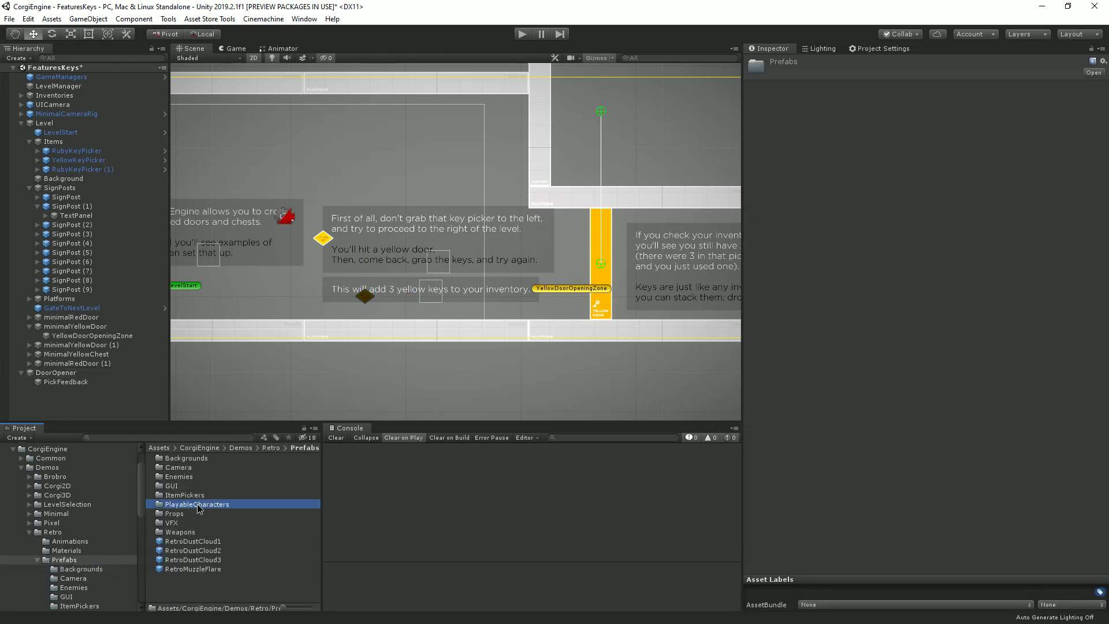
pyautogui.doubleClick(196, 504)
pyautogui.moveTo(189, 476); pyautogui.dragTo(490, 284)
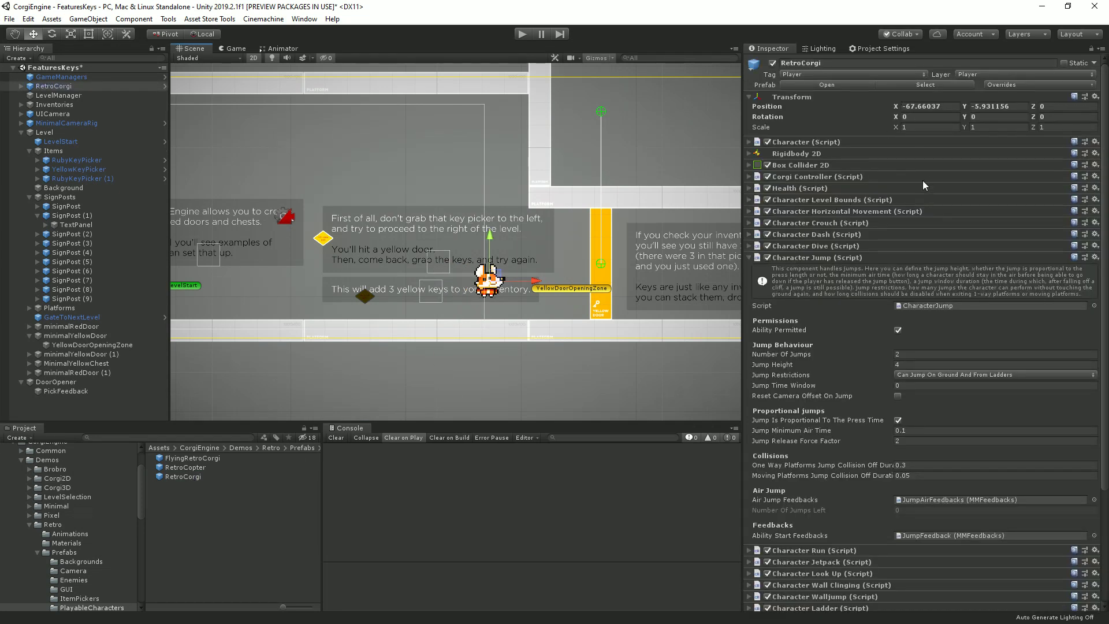
# Set RetroCorgi's Character Type to AI and run the scene briefly to test it
pyautogui.click(816, 145)
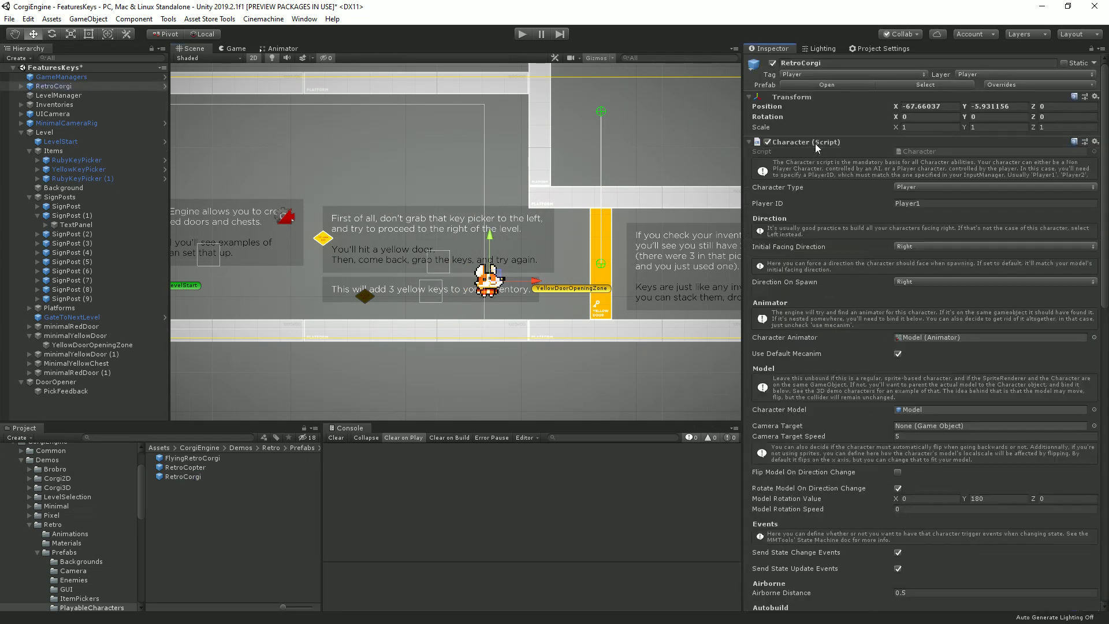
pyautogui.click(911, 188)
pyautogui.click(932, 212)
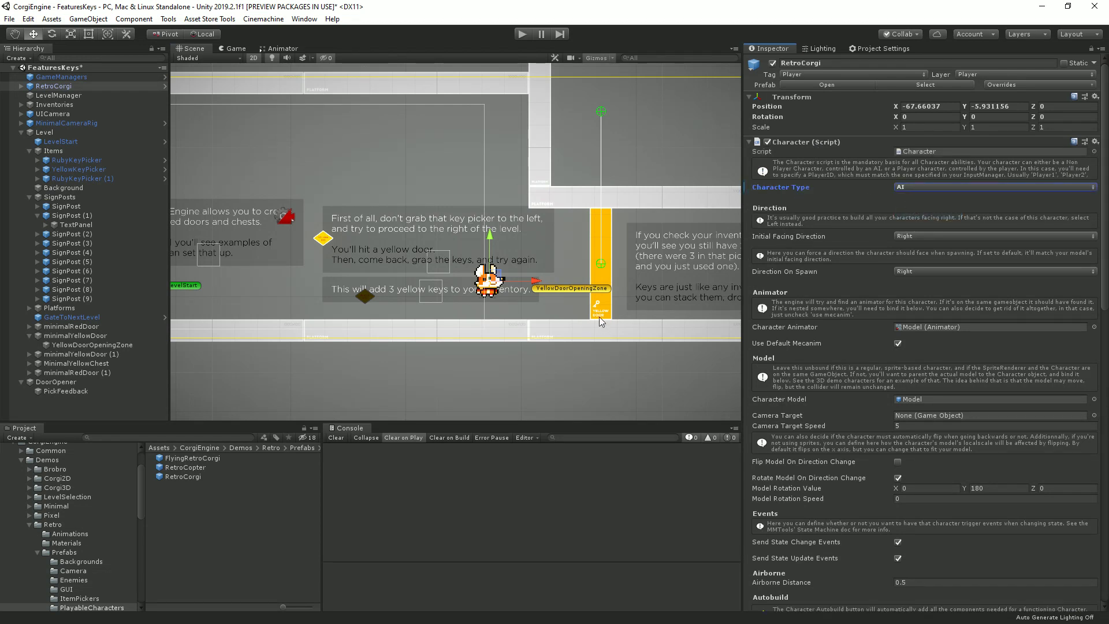
pyautogui.click(521, 34)
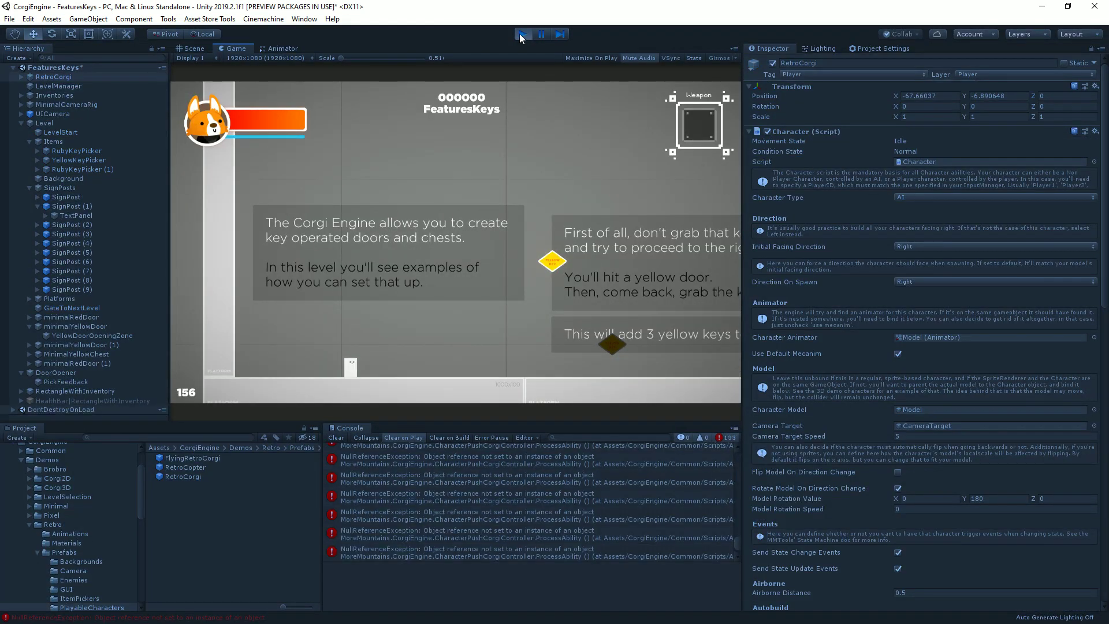
pyautogui.click(522, 35)
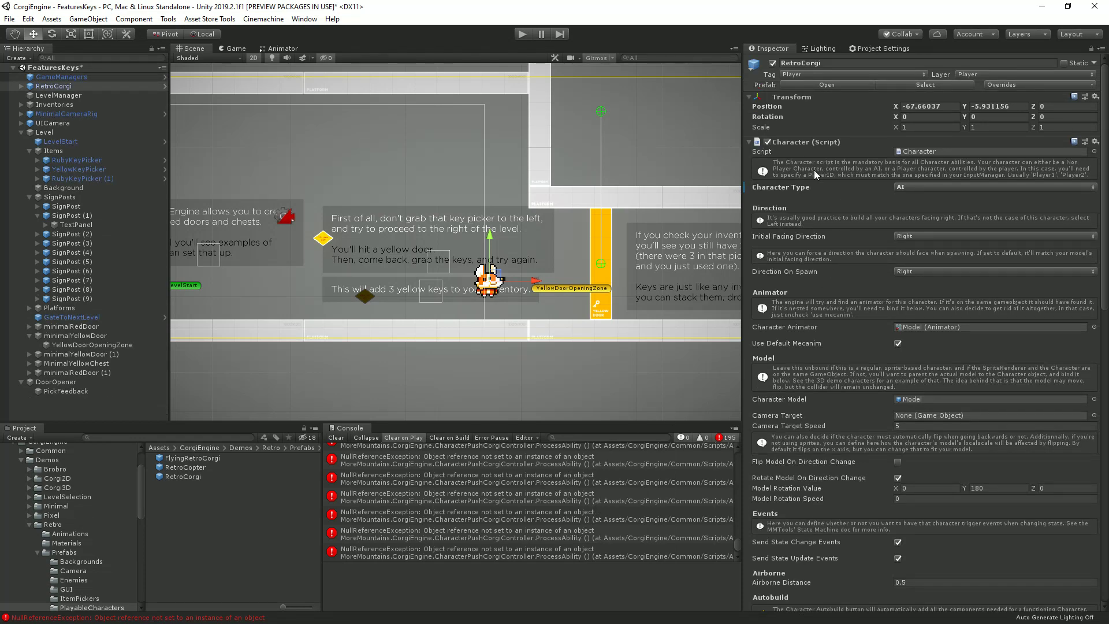
# Remove the Character Push Corgi Controller component from RetroCorgi and run the scene again to check it
pyautogui.click(809, 142)
pyautogui.click(809, 258)
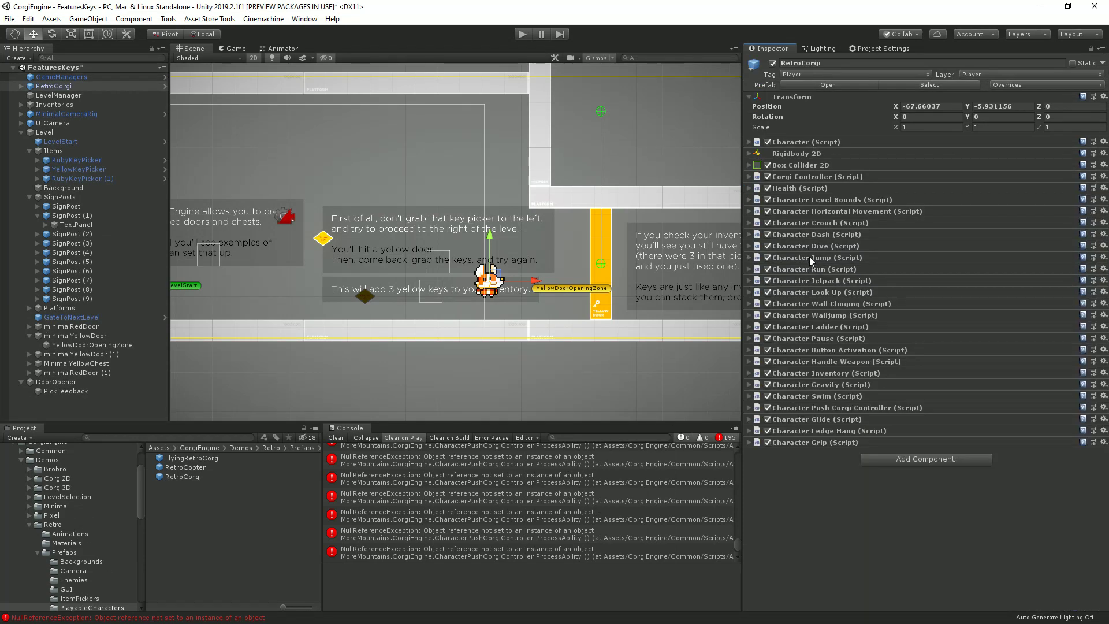
pyautogui.rightClick(857, 411)
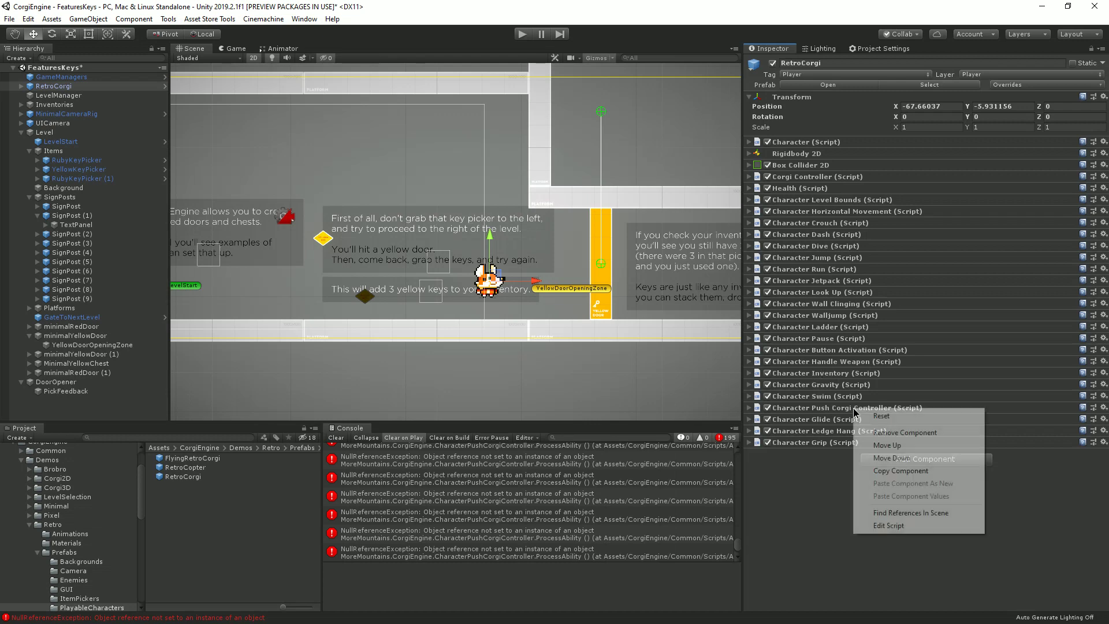
pyautogui.click(896, 427)
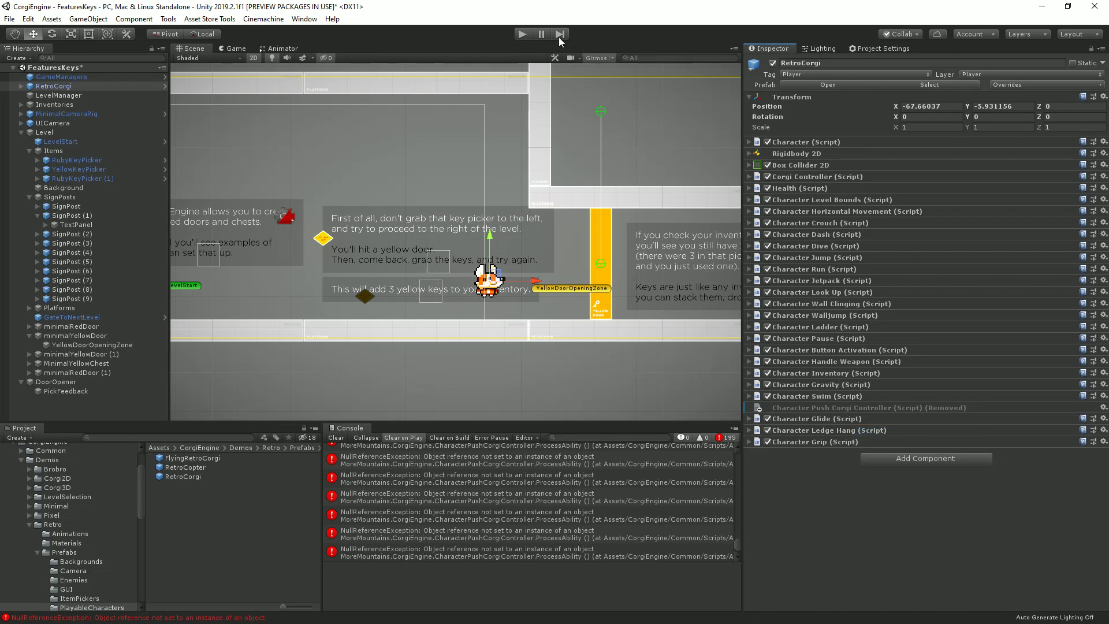
pyautogui.click(523, 34)
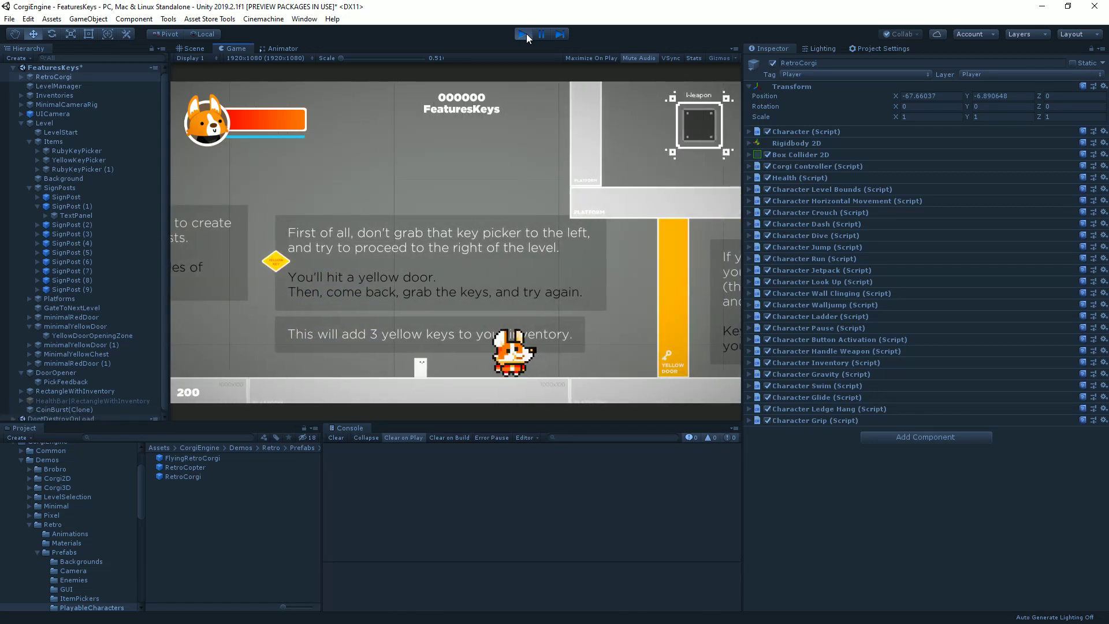
pyautogui.click(522, 34)
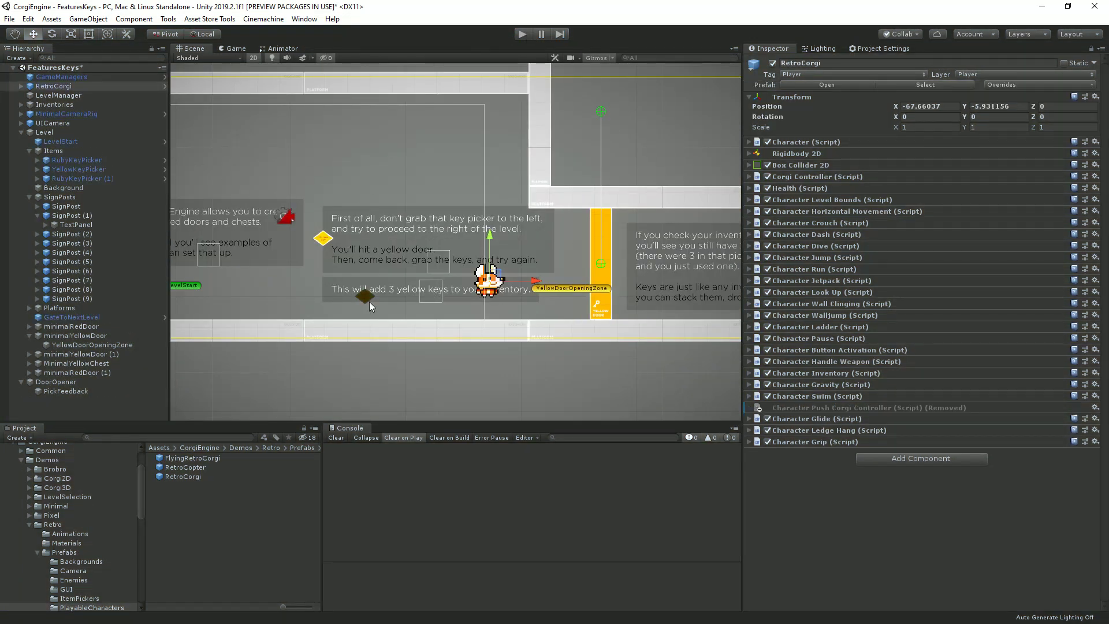
# Move DoorOpener closer to RetroCorgi, to about X -70.69, Y -6.62, and rename it CorgiJumper
pyautogui.click(369, 300)
pyautogui.click(95, 384)
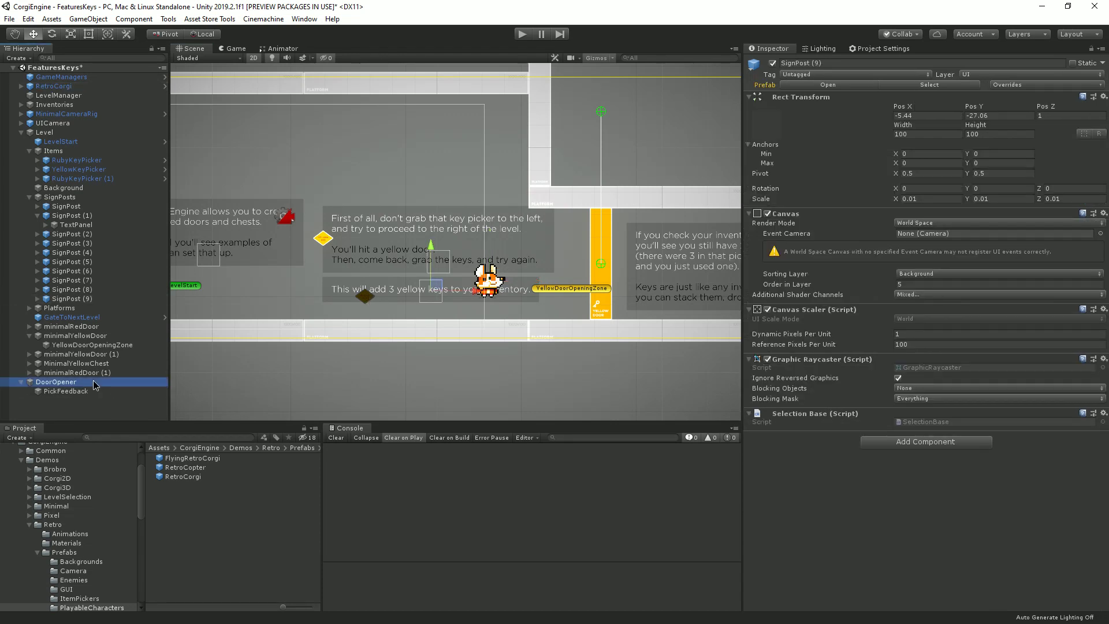
pyautogui.moveTo(364, 295); pyautogui.dragTo(422, 296)
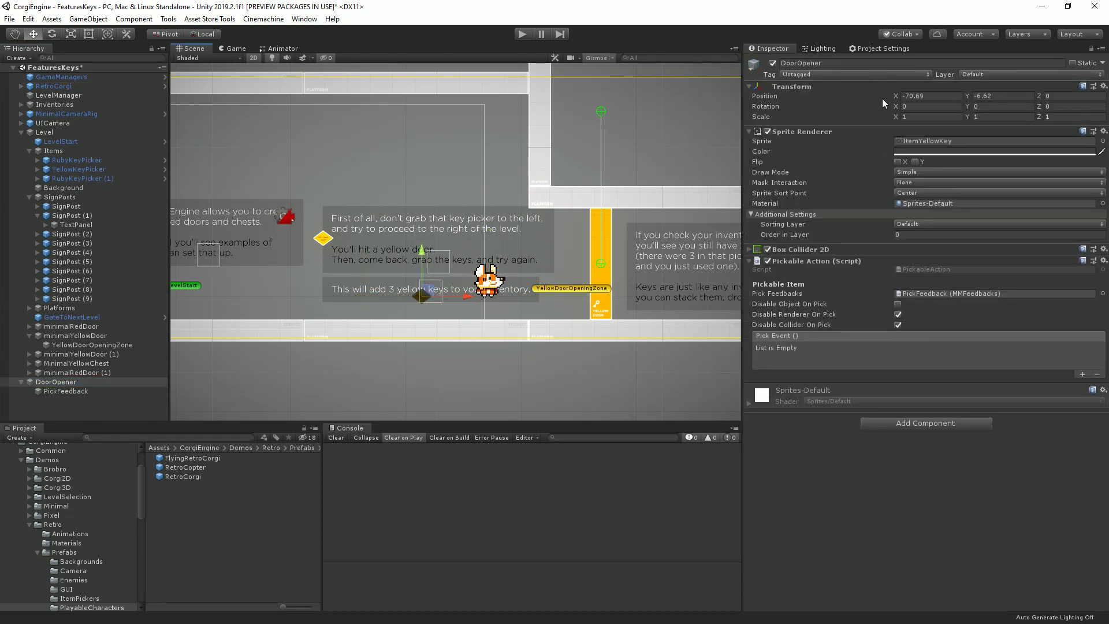
pyautogui.click(839, 61)
pyautogui.doubleClick(837, 61)
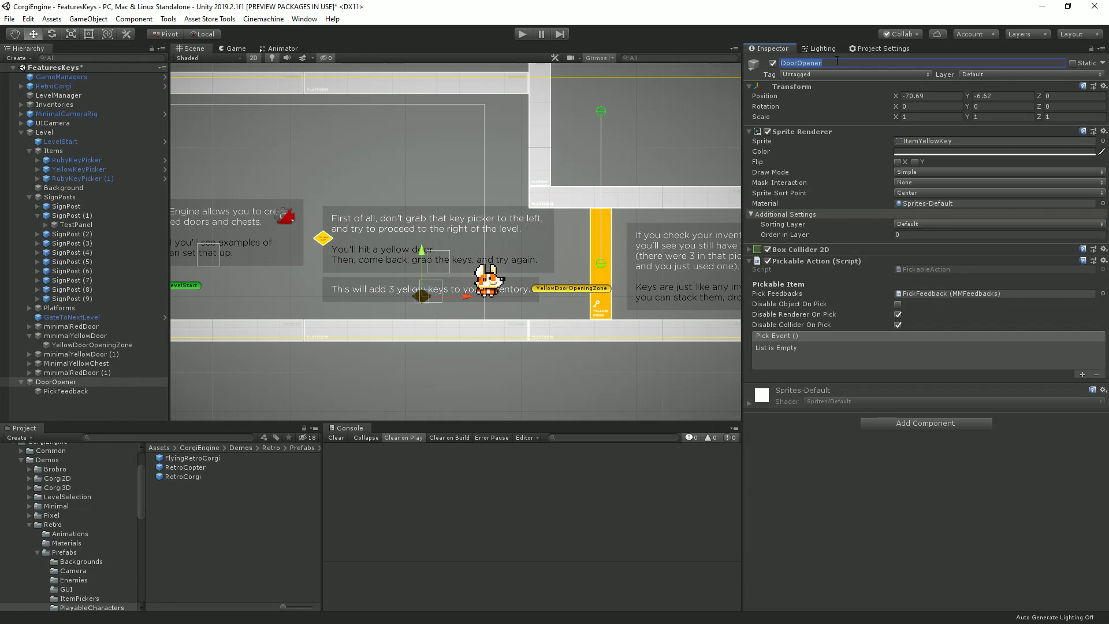
pyautogui.write('CorgiJumper')
pyautogui.press('Return')
# Reorder RetroCorgi below CorgiJumper in the scene hierarchy and assign it to a new entry in CorgiJumper's Pick Event
pyautogui.moveTo(71, 86); pyautogui.dragTo(109, 413)
pyautogui.click(57, 372)
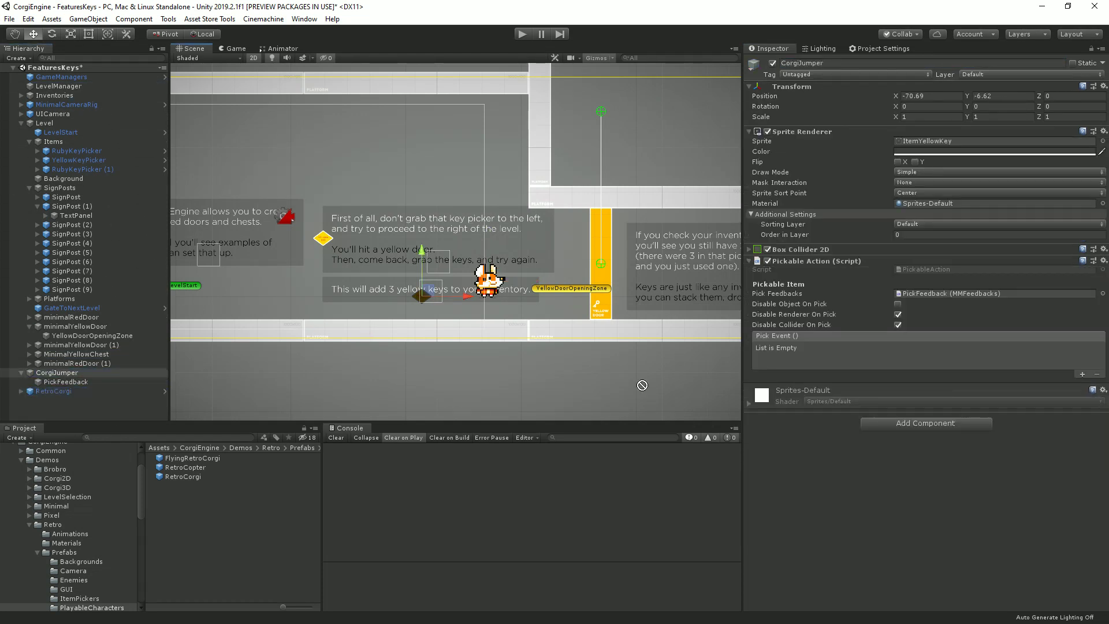
pyautogui.click(1083, 374)
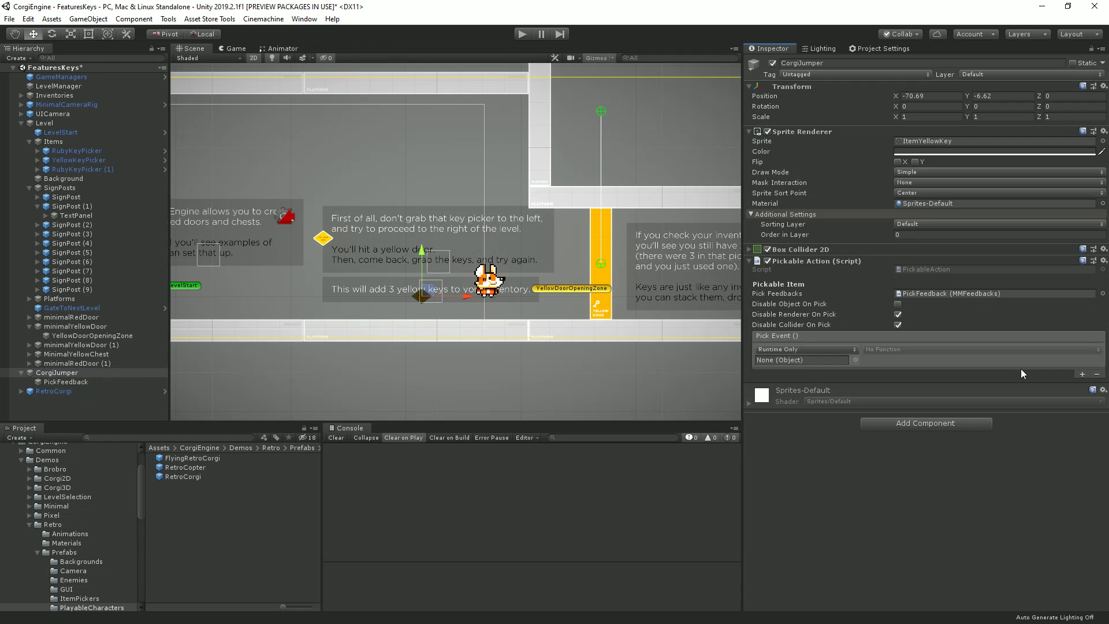
pyautogui.moveTo(54, 391); pyautogui.dragTo(807, 357)
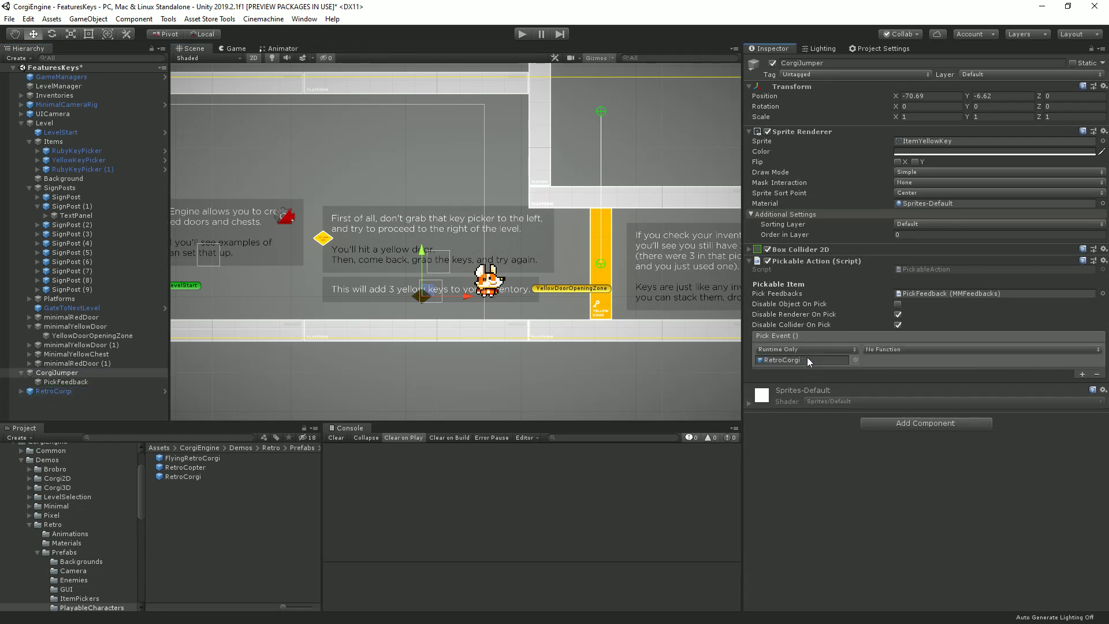
# Have CorgiJumper's Pick Event call CharacterJump.JumpStart on RetroCorgi
pyautogui.click(797, 133)
pyautogui.click(905, 245)
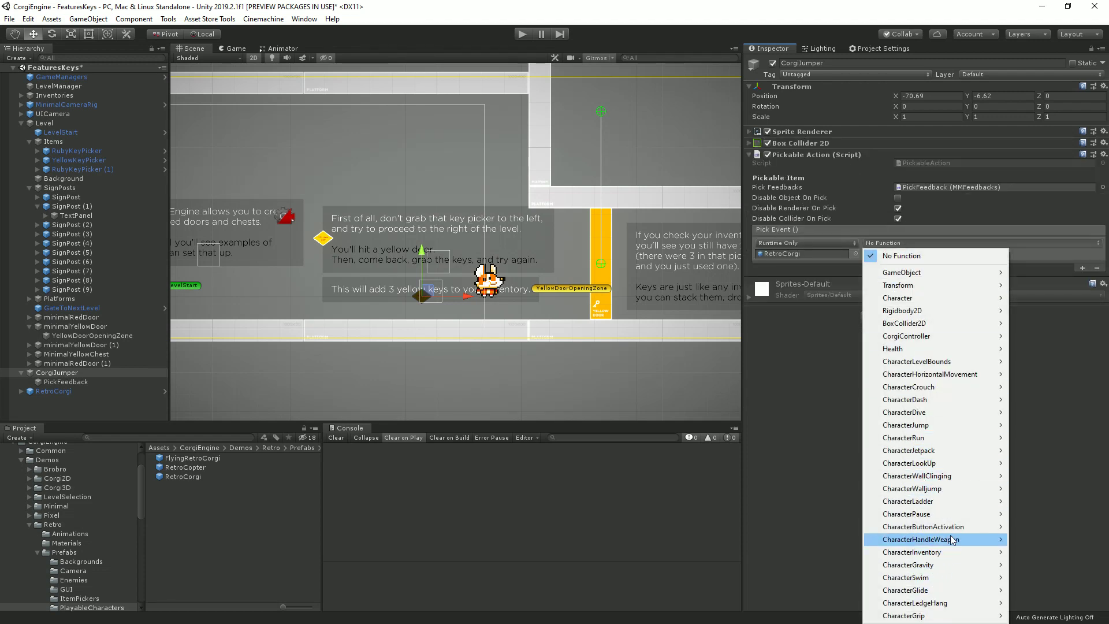
pyautogui.moveTo(937, 428)
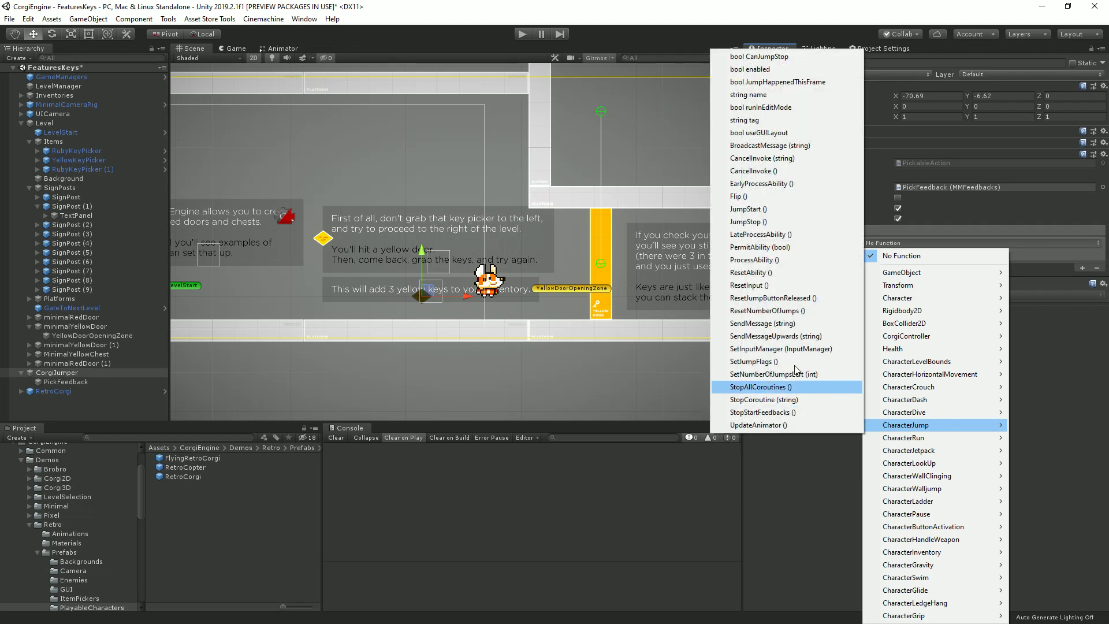
pyautogui.click(754, 210)
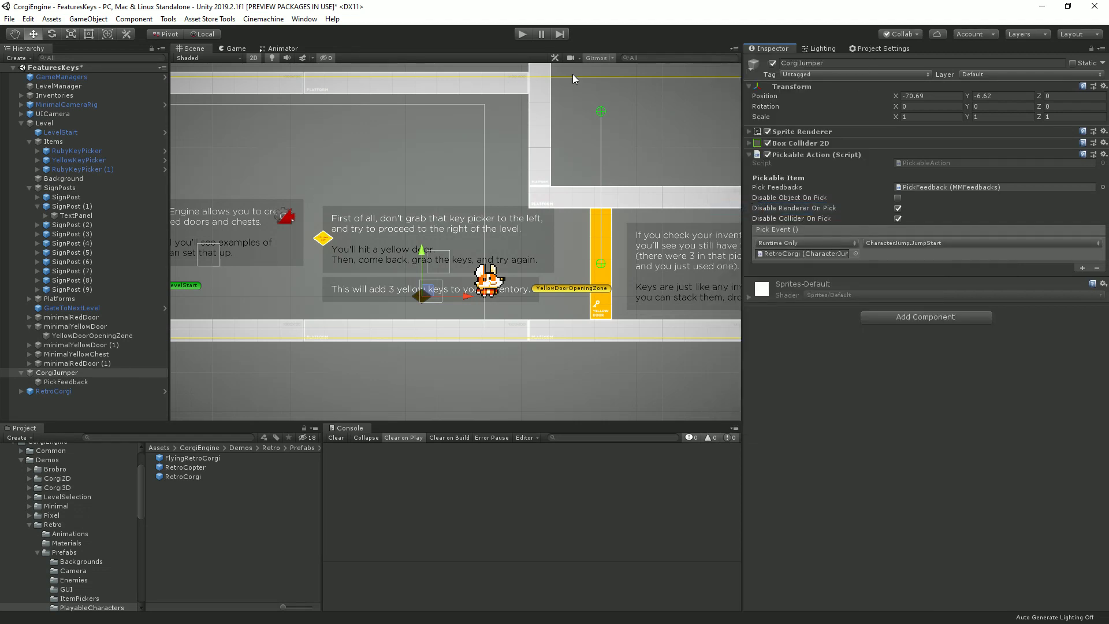
# Run the scene, move the character through CorgiJumper to test RetroCorgi's jump on pickup, and stop playback
pyautogui.click(522, 34)
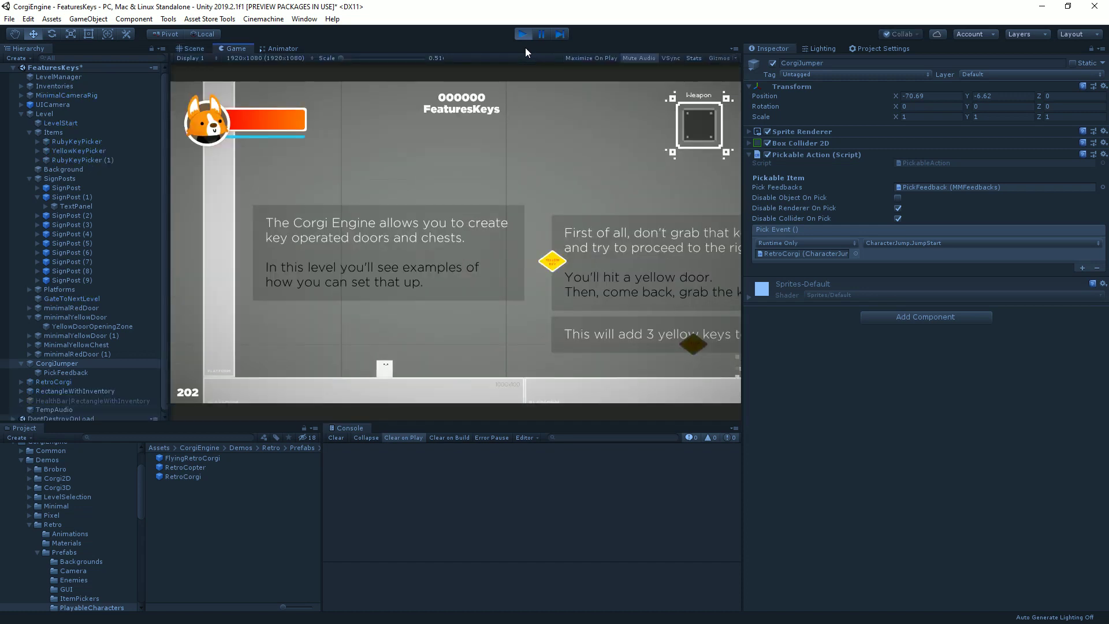
pyautogui.press('Left')
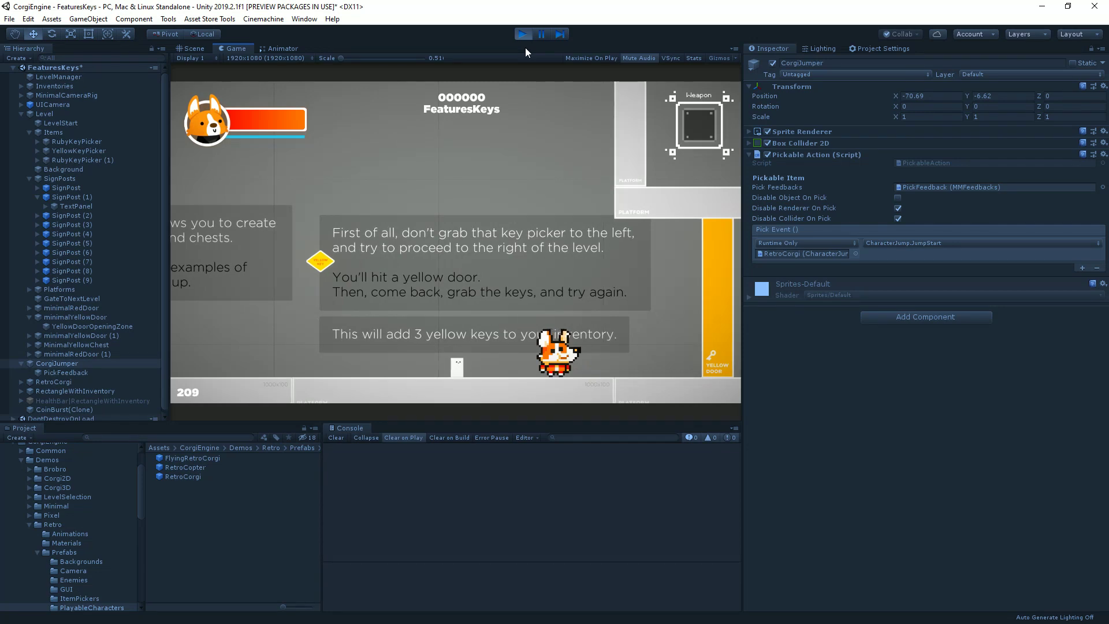
pyautogui.press('Right')
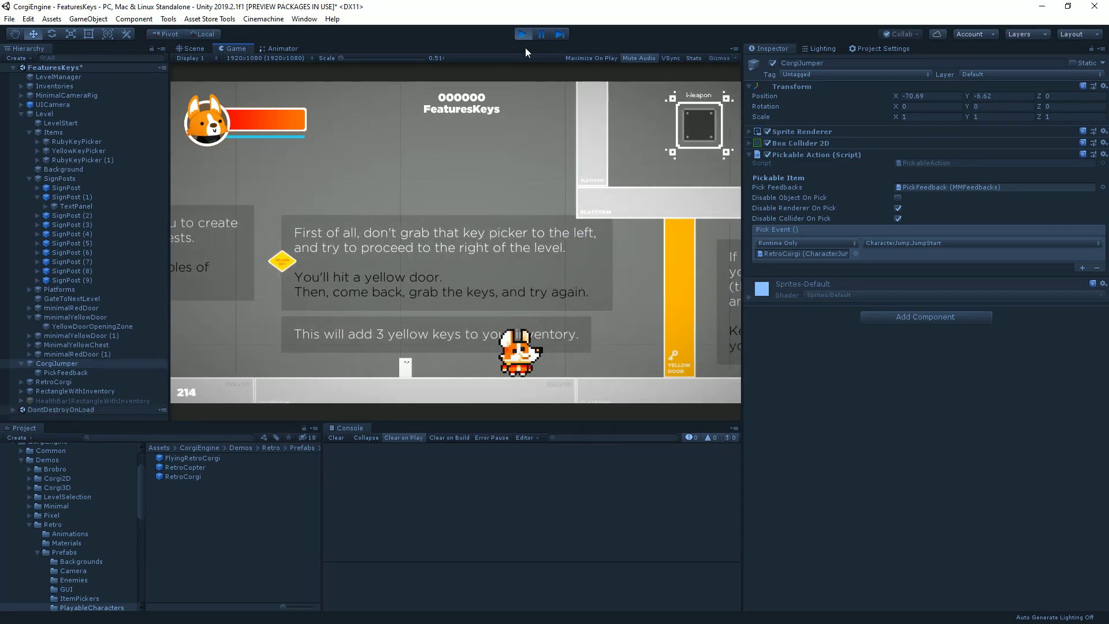
pyautogui.click(519, 32)
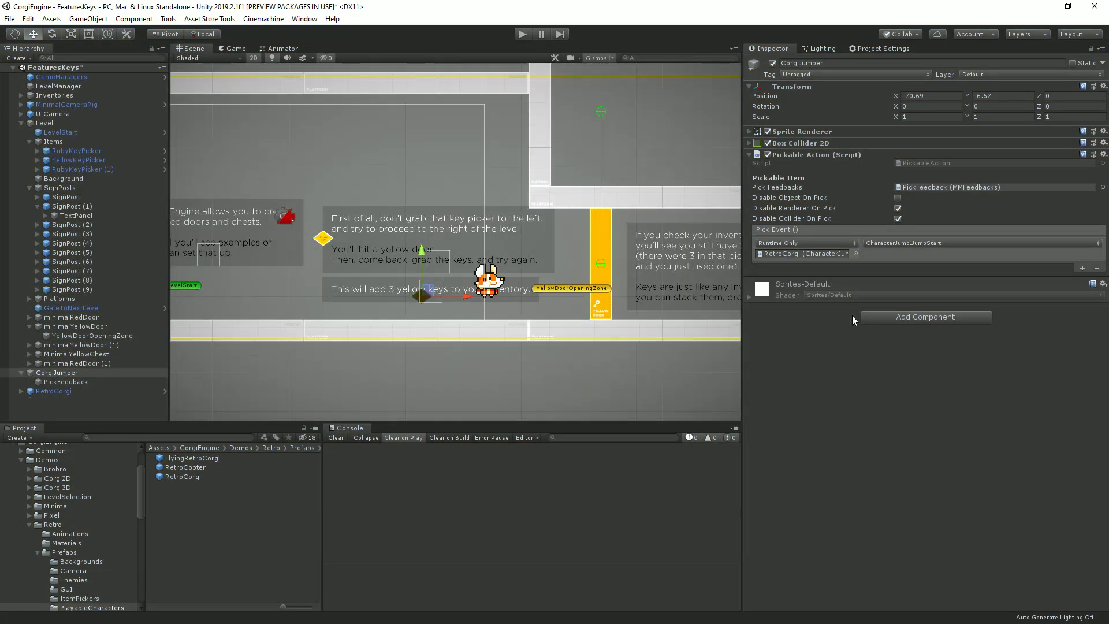